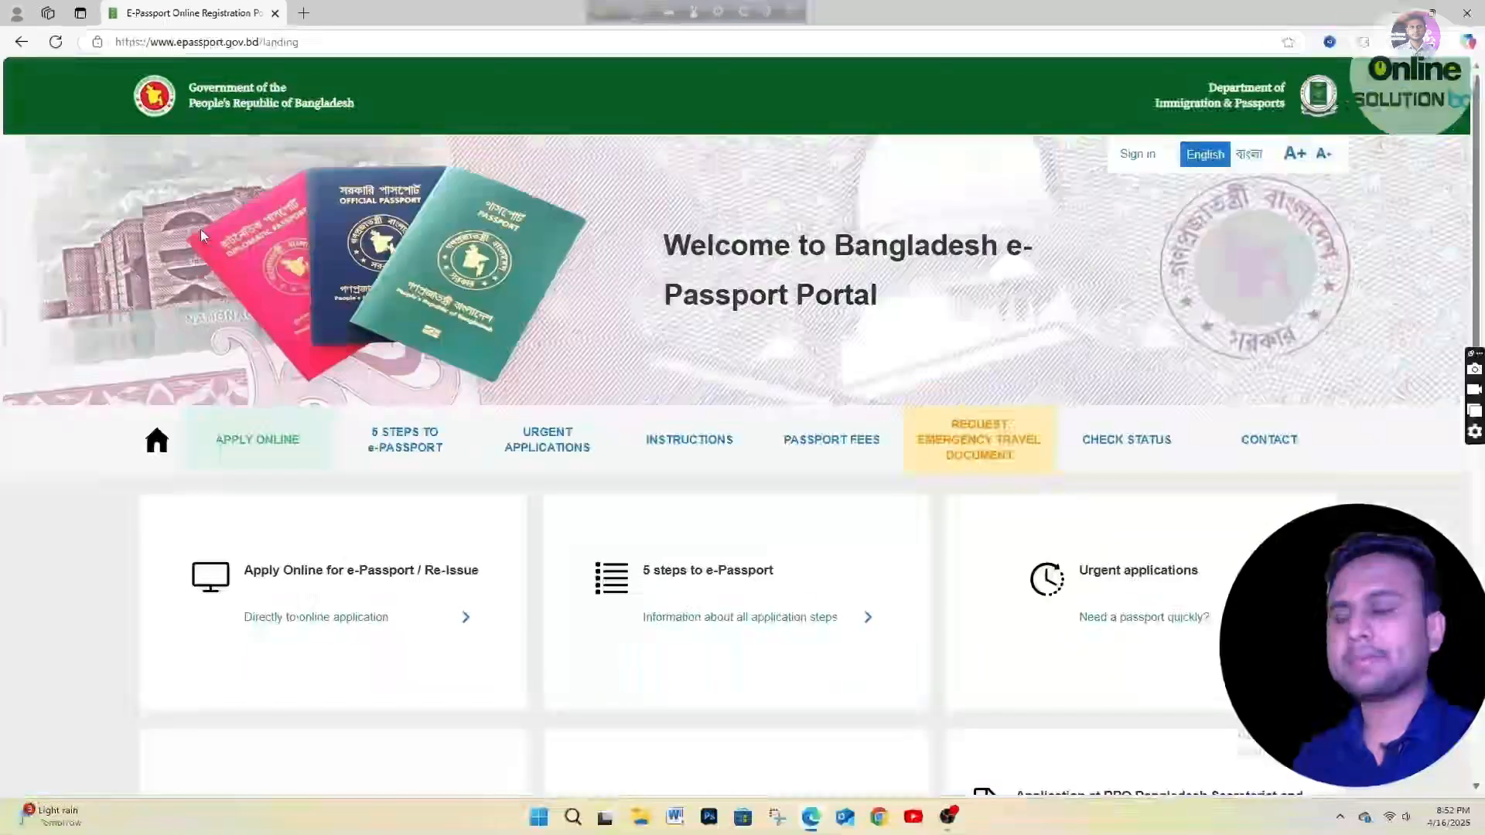
Choose to go directly to the online application.
scroll(561, 319, "down", 2)
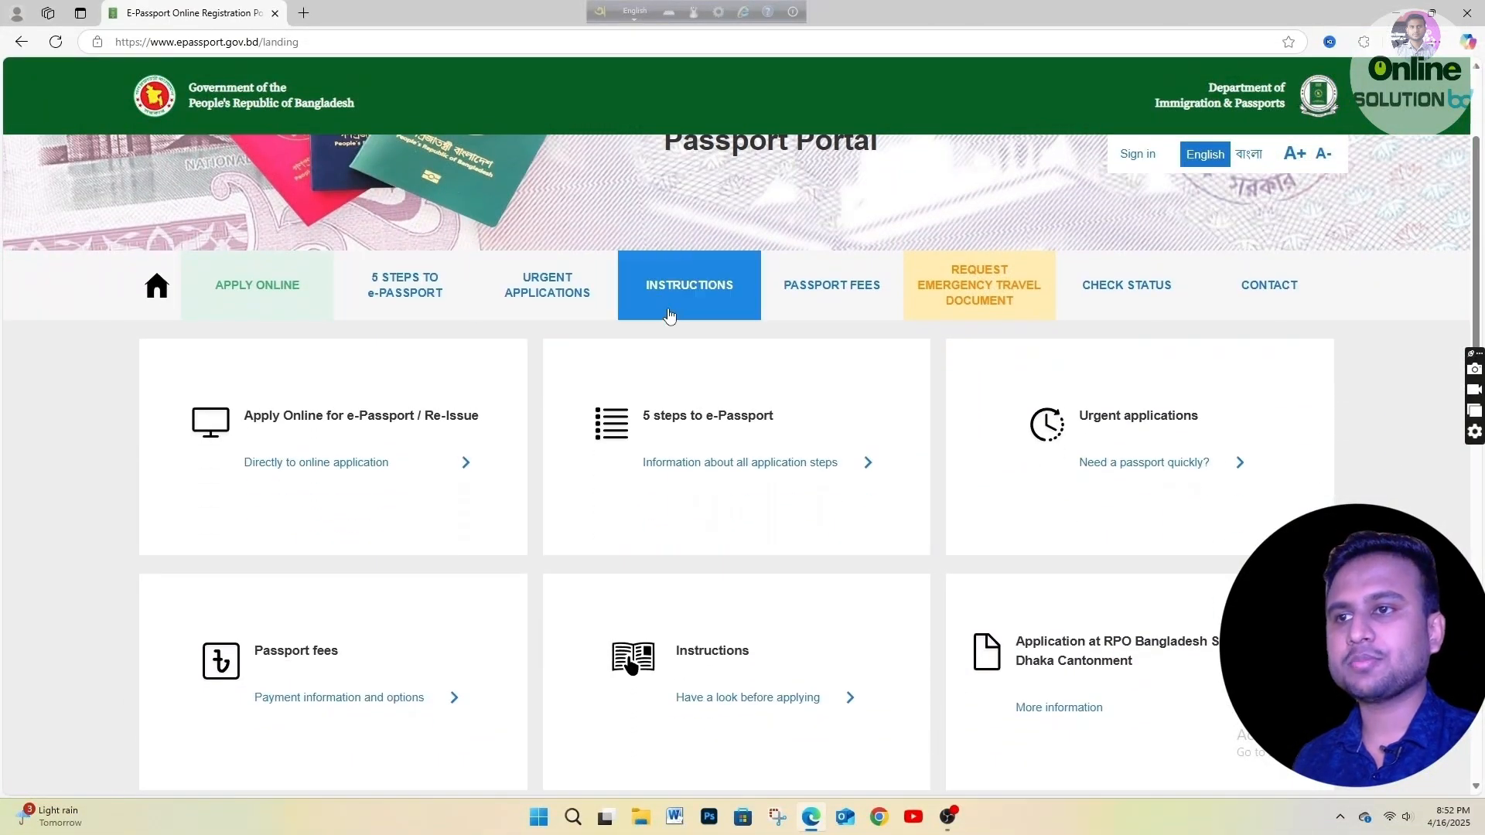
scroll(689, 294, "up", 2)
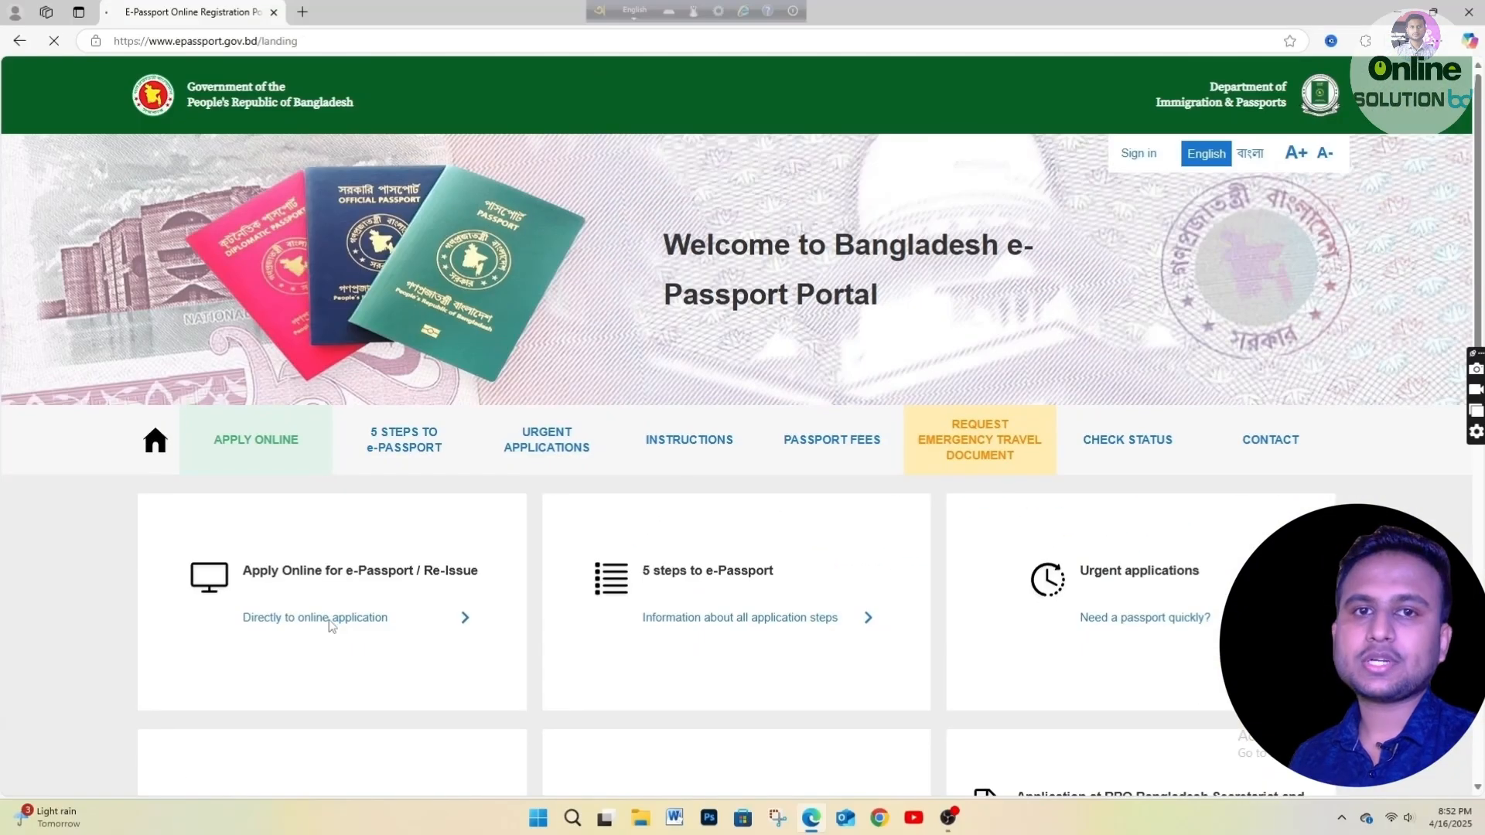
left_click(454, 548)
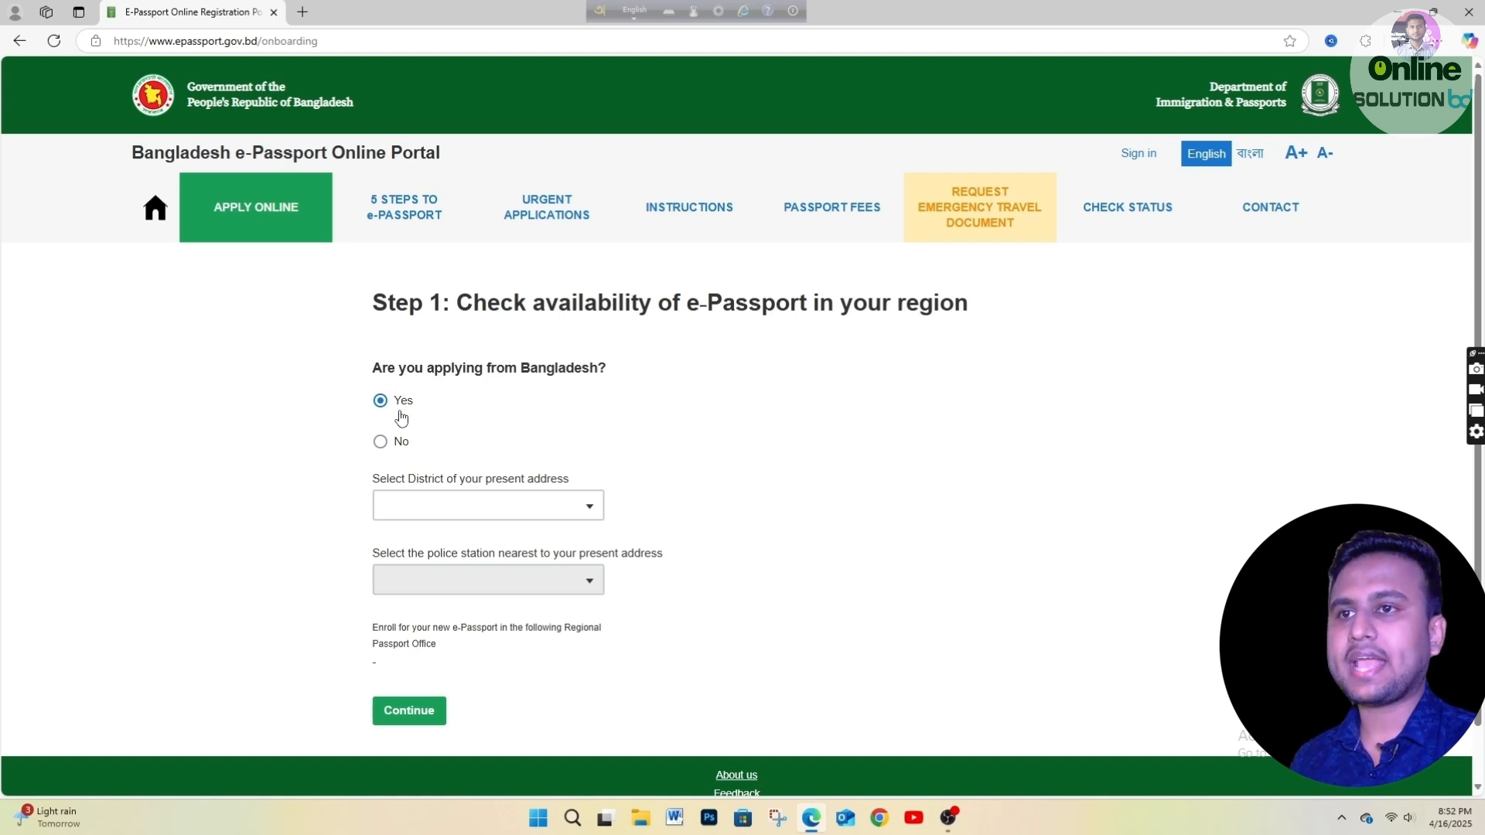
Set district DHAKA and police station DHAMRAI, assigning the DHAKA WEST office.
left_click(486, 512)
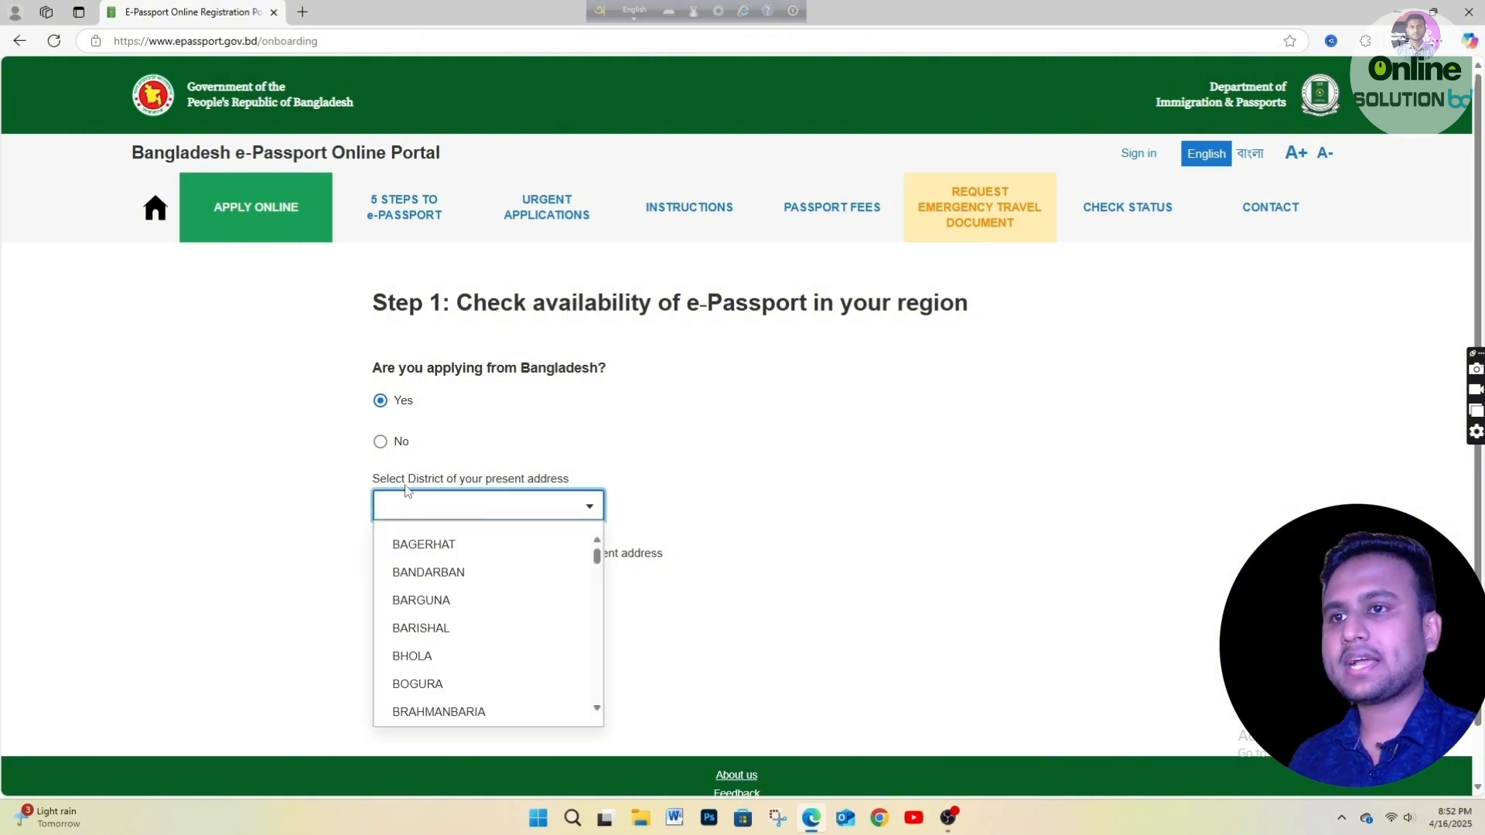
type("D")
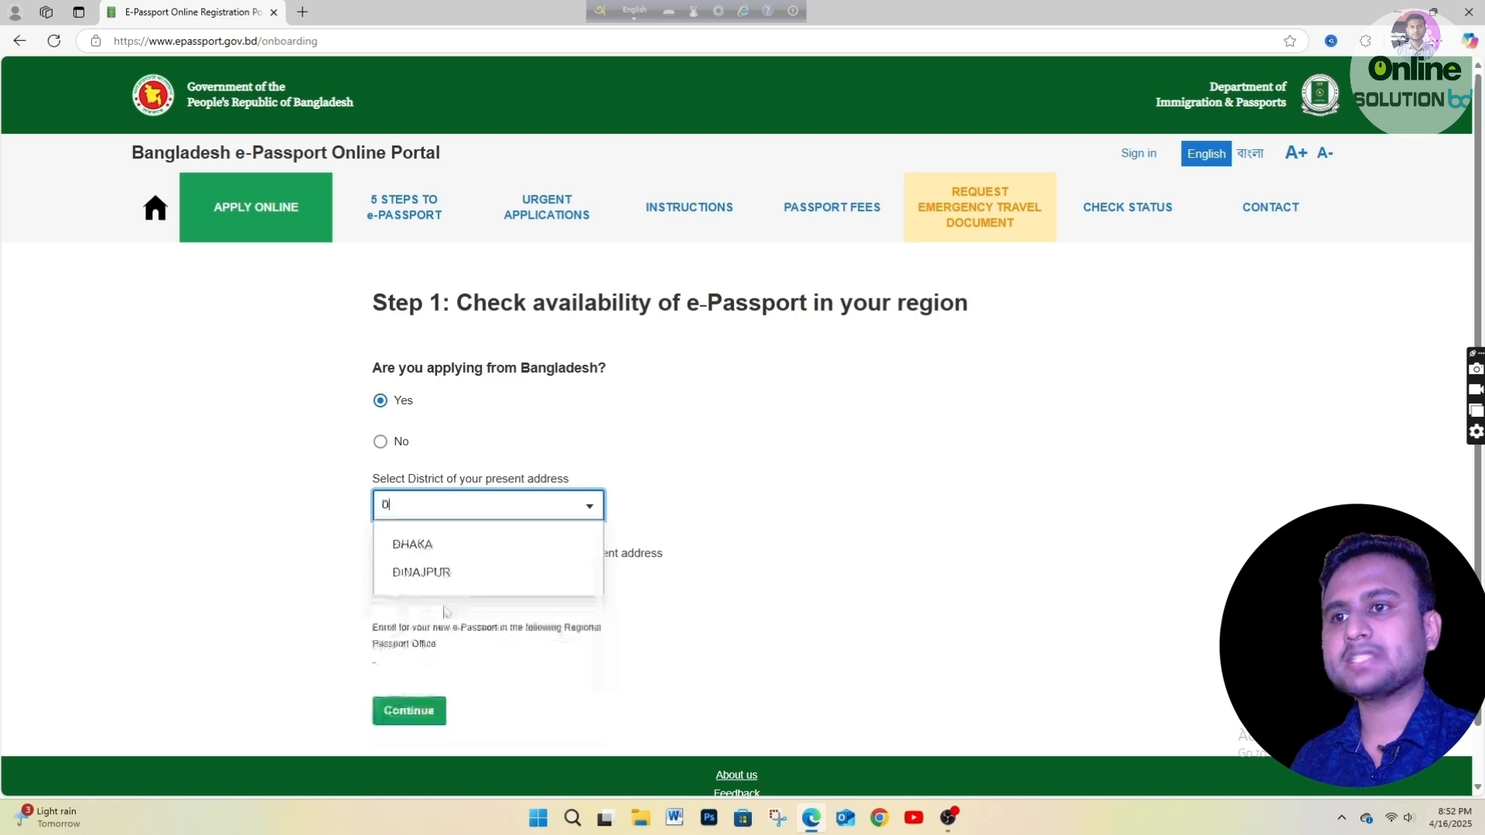
left_click(436, 551)
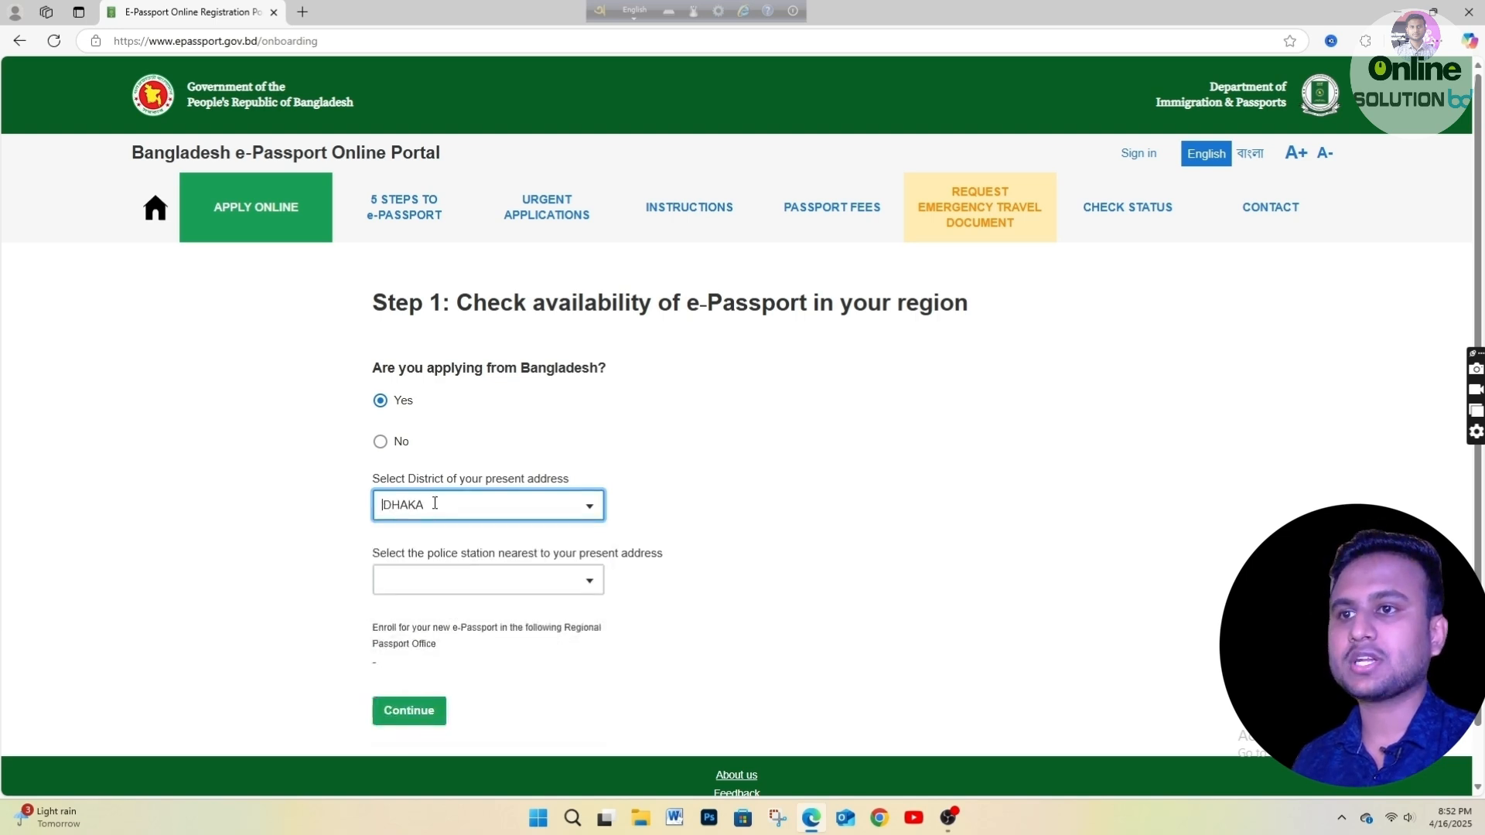
left_click(424, 576)
scroll(431, 487, "down", 3)
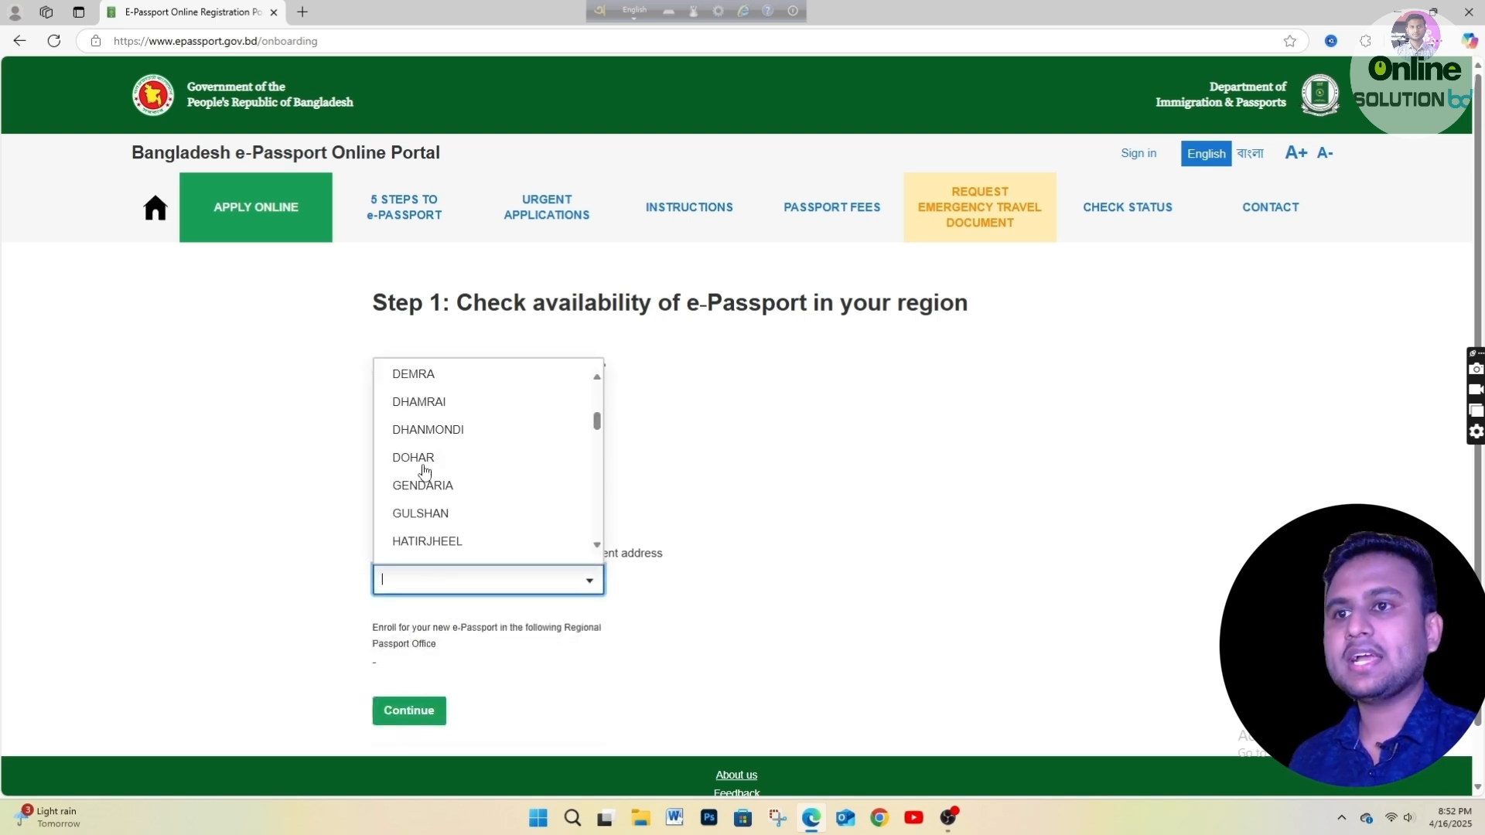
scroll(424, 468, "up", 3)
type("DHA")
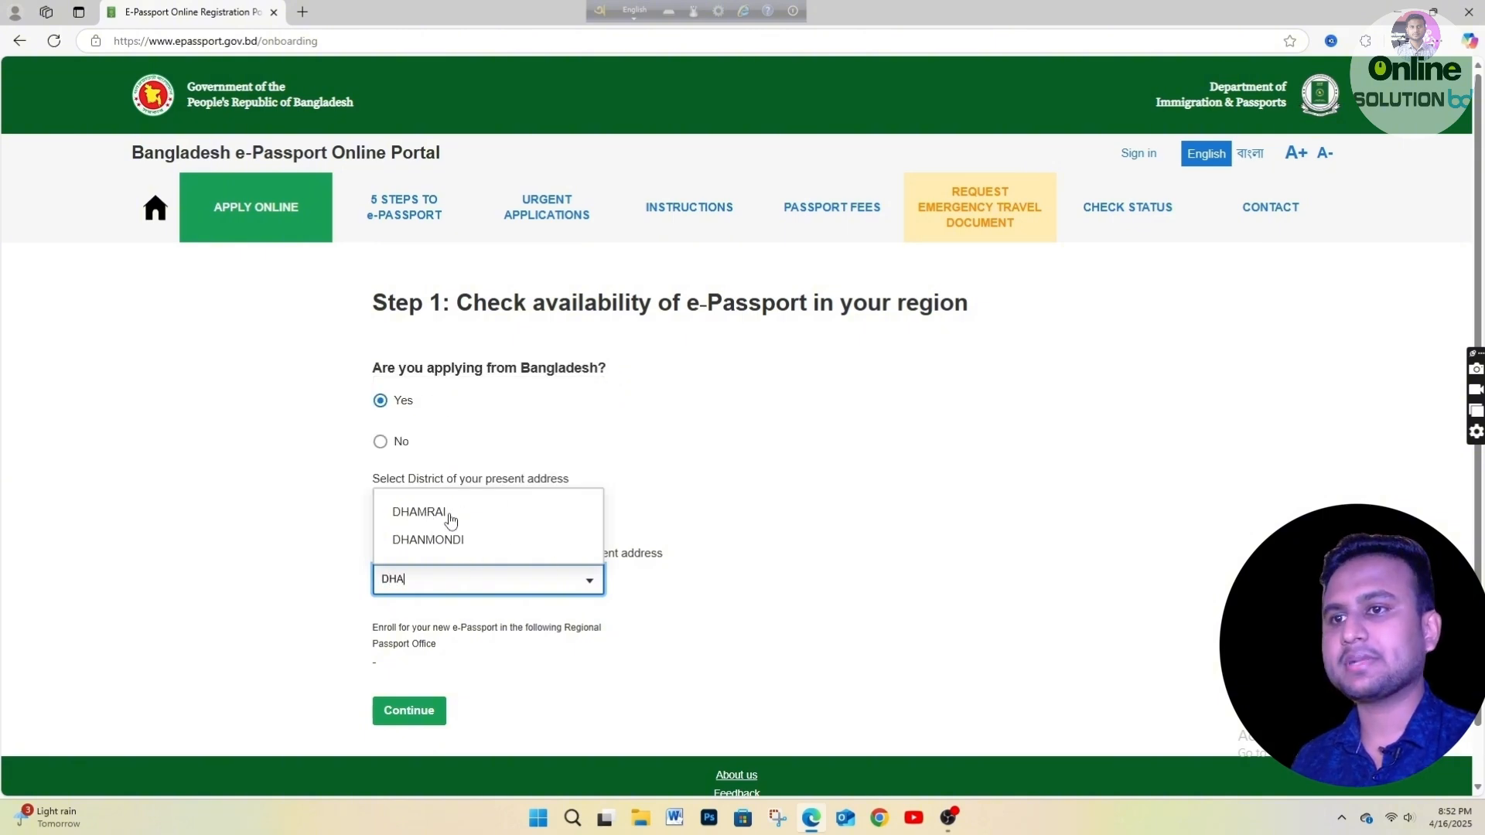
left_click(424, 514)
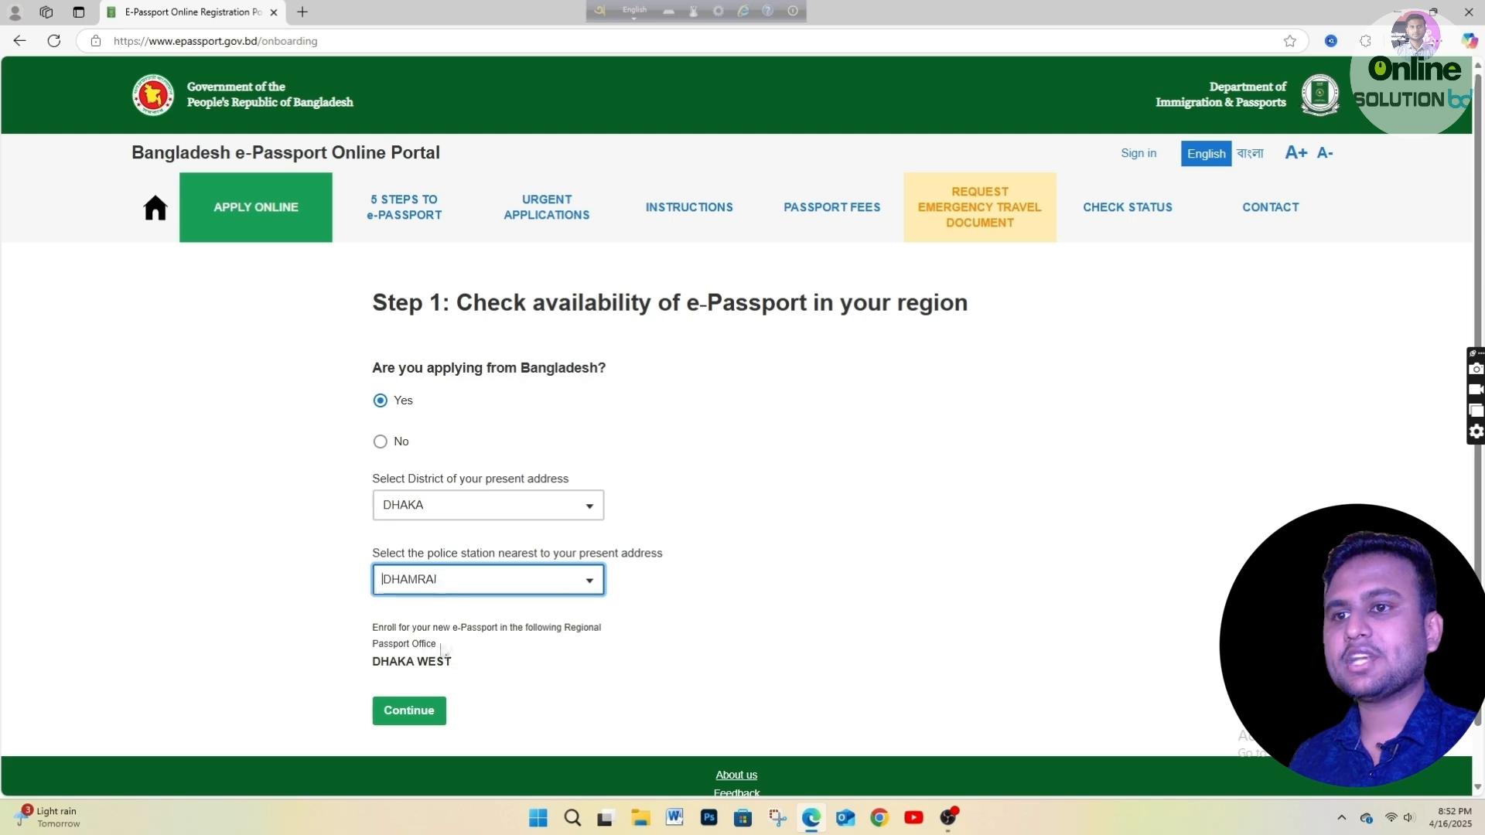
Enter the applicant's email, pass the hCaptcha check and continue to the account form.
left_click(407, 713)
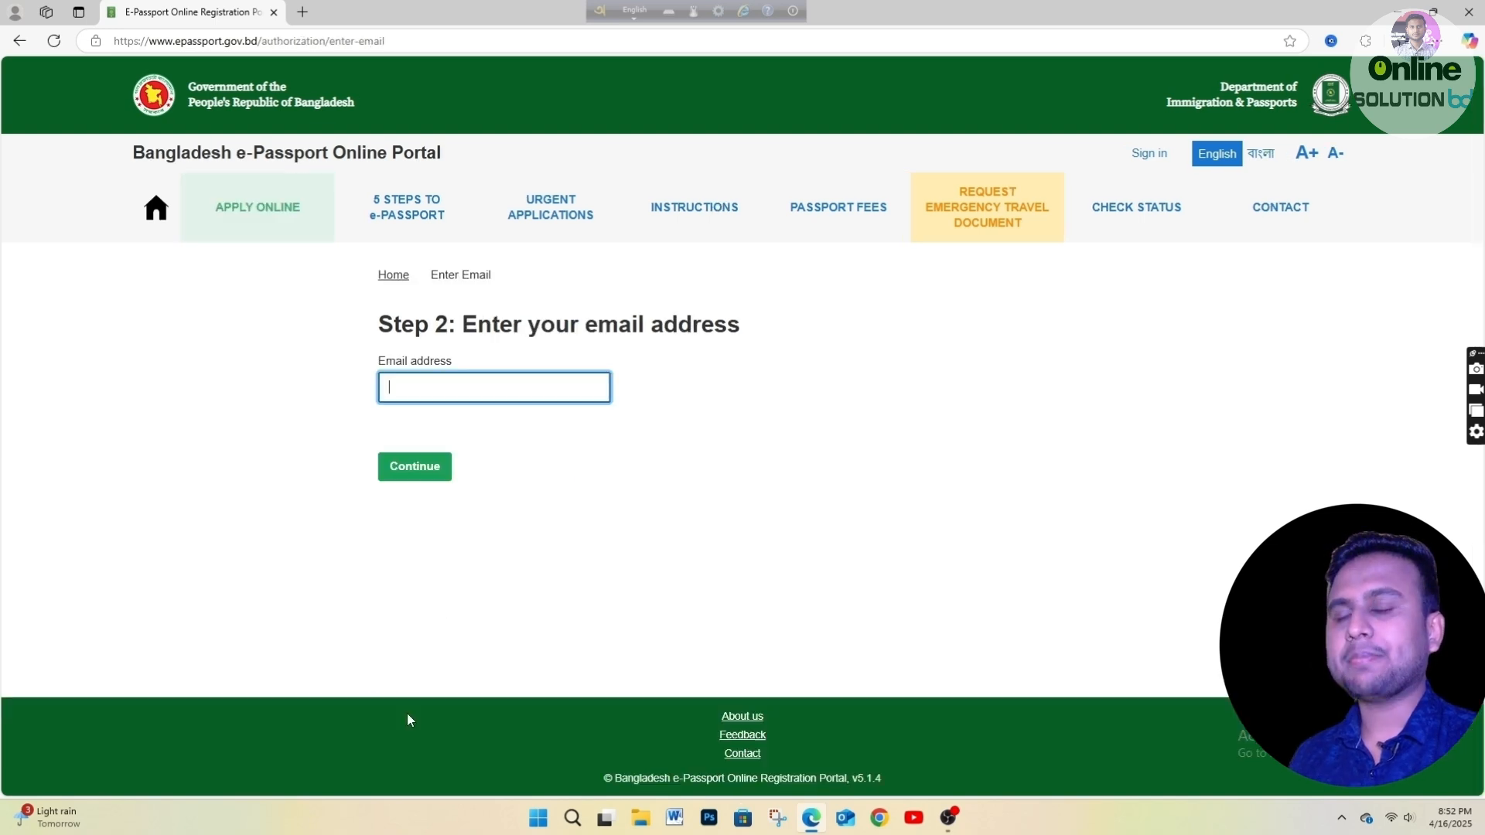
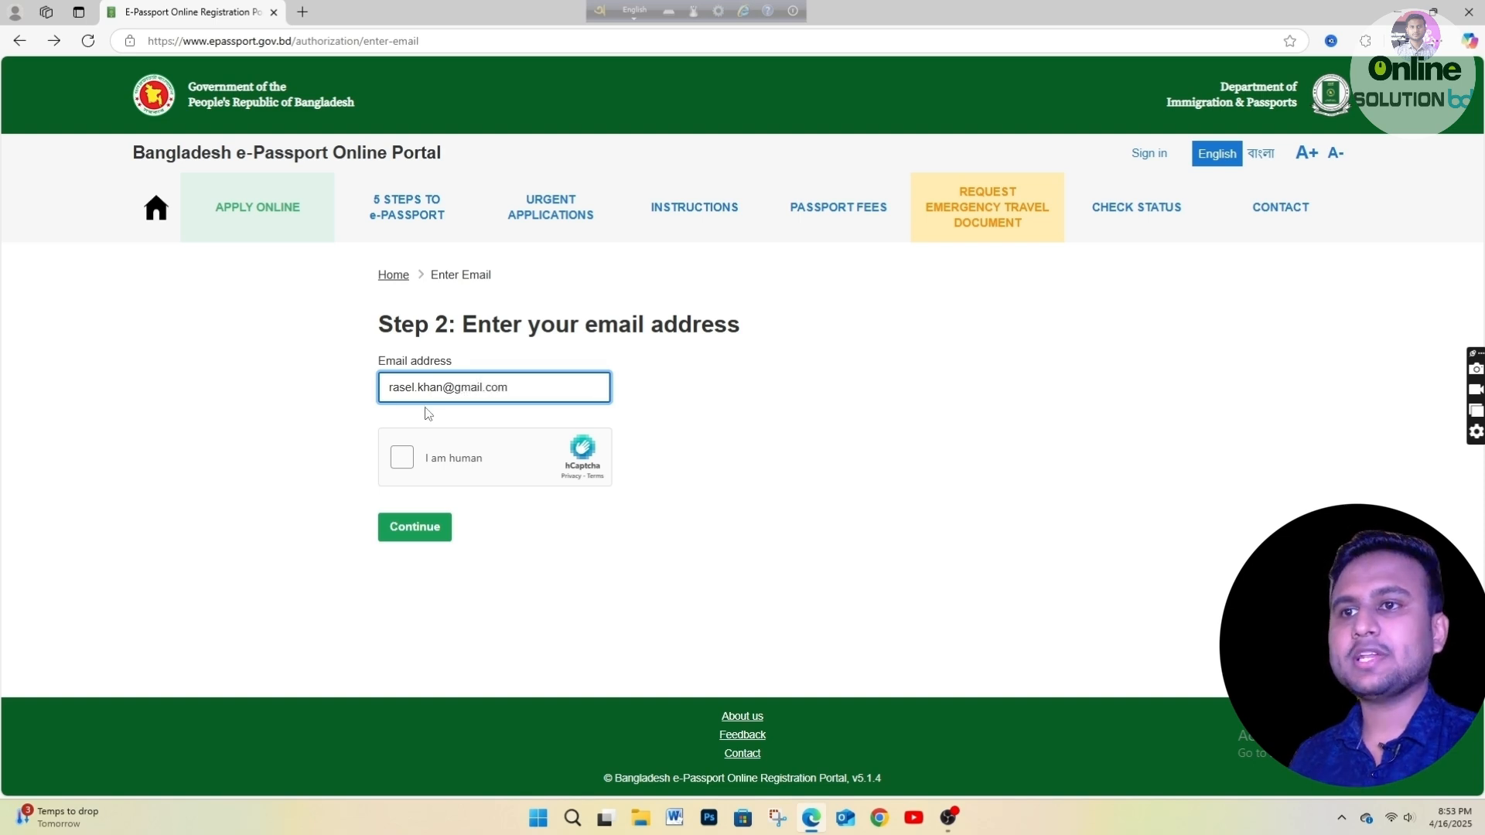
left_click(402, 457)
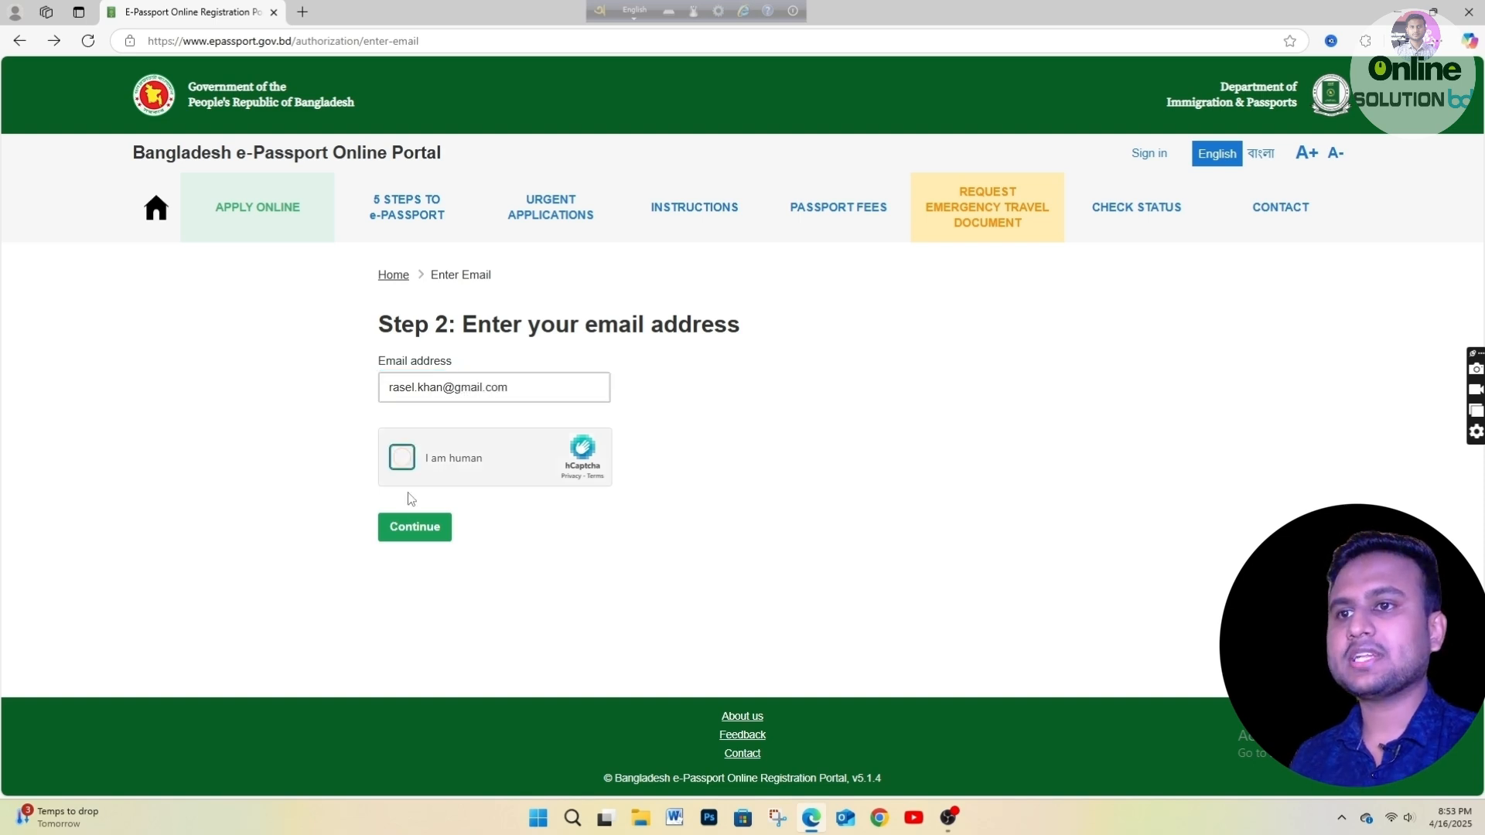
left_click(416, 528)
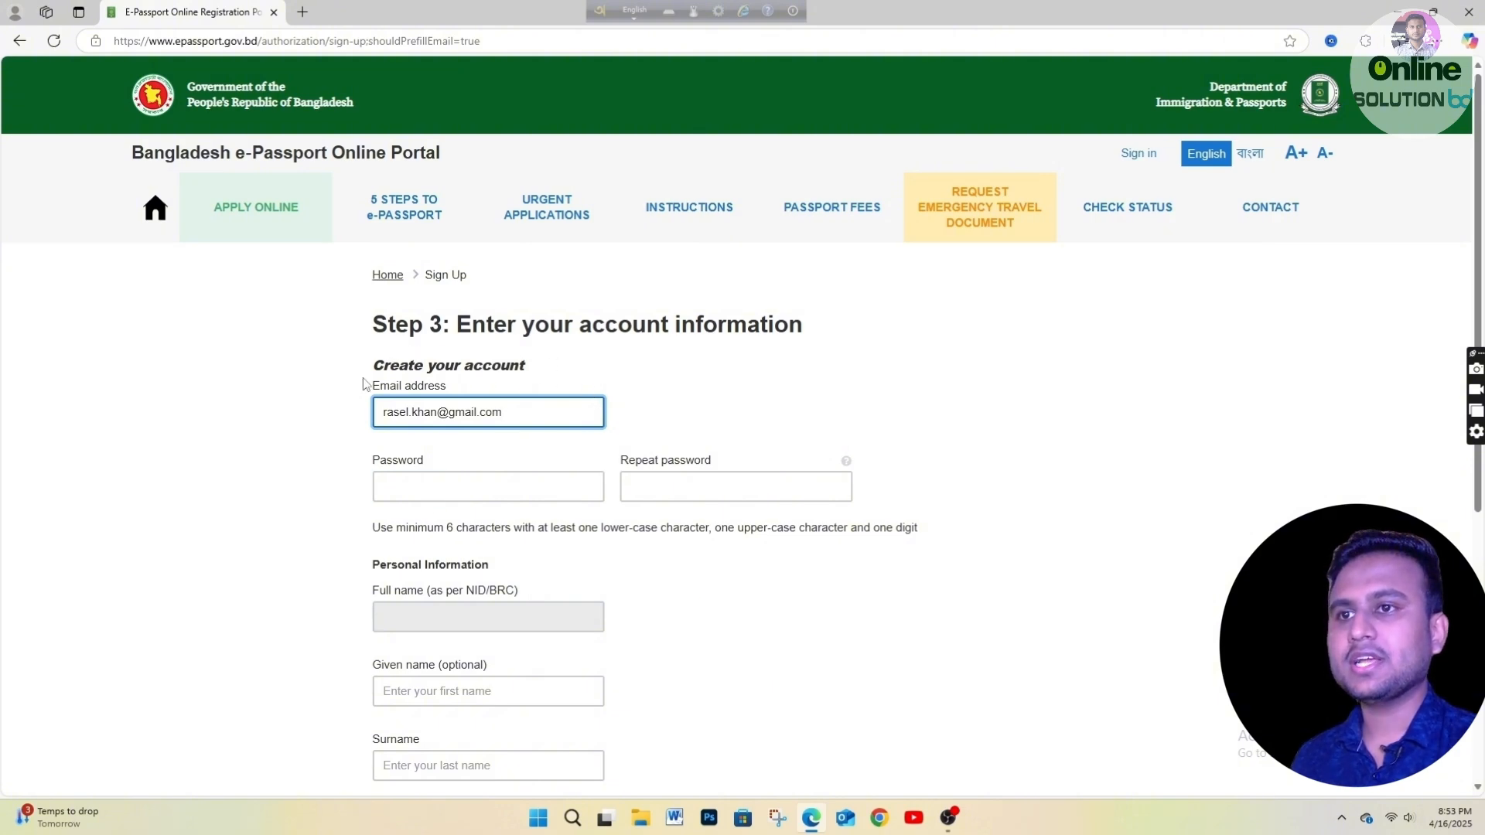
Type the account password, reveal it and correct a missing letter.
left_click(428, 480)
left_click(415, 485)
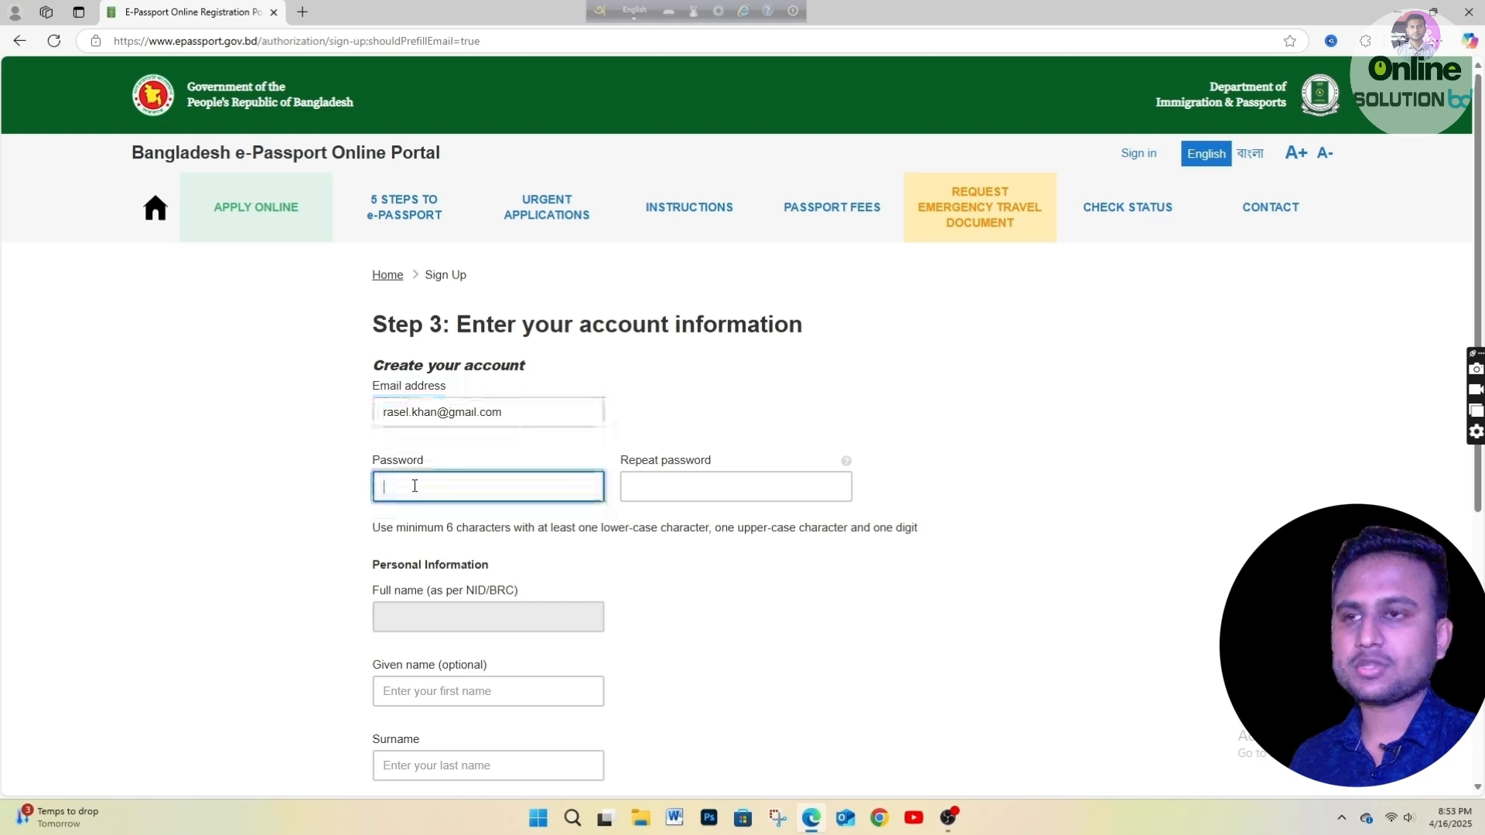
type("••••••")
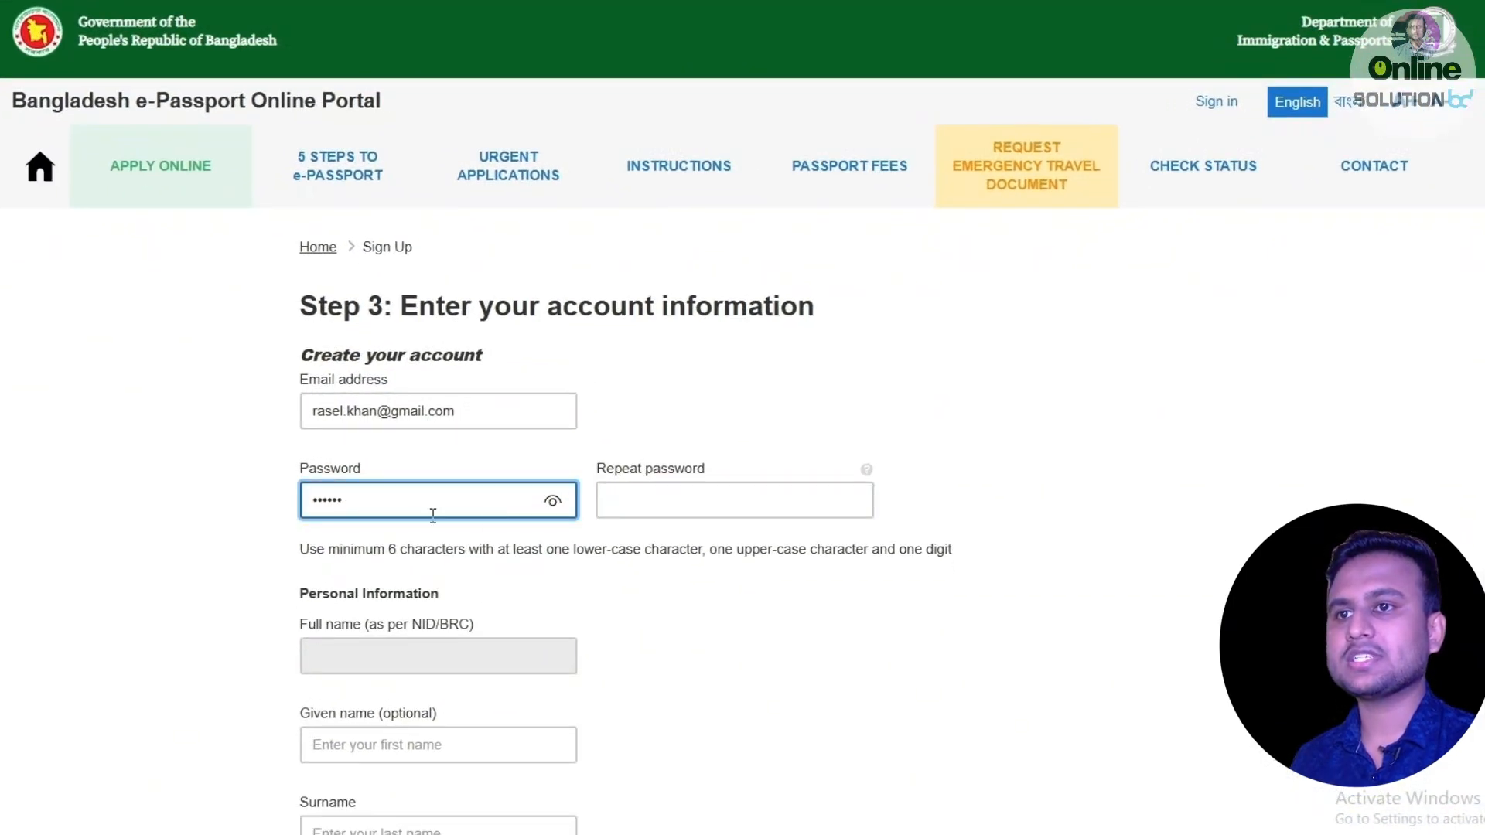
left_click(552, 501)
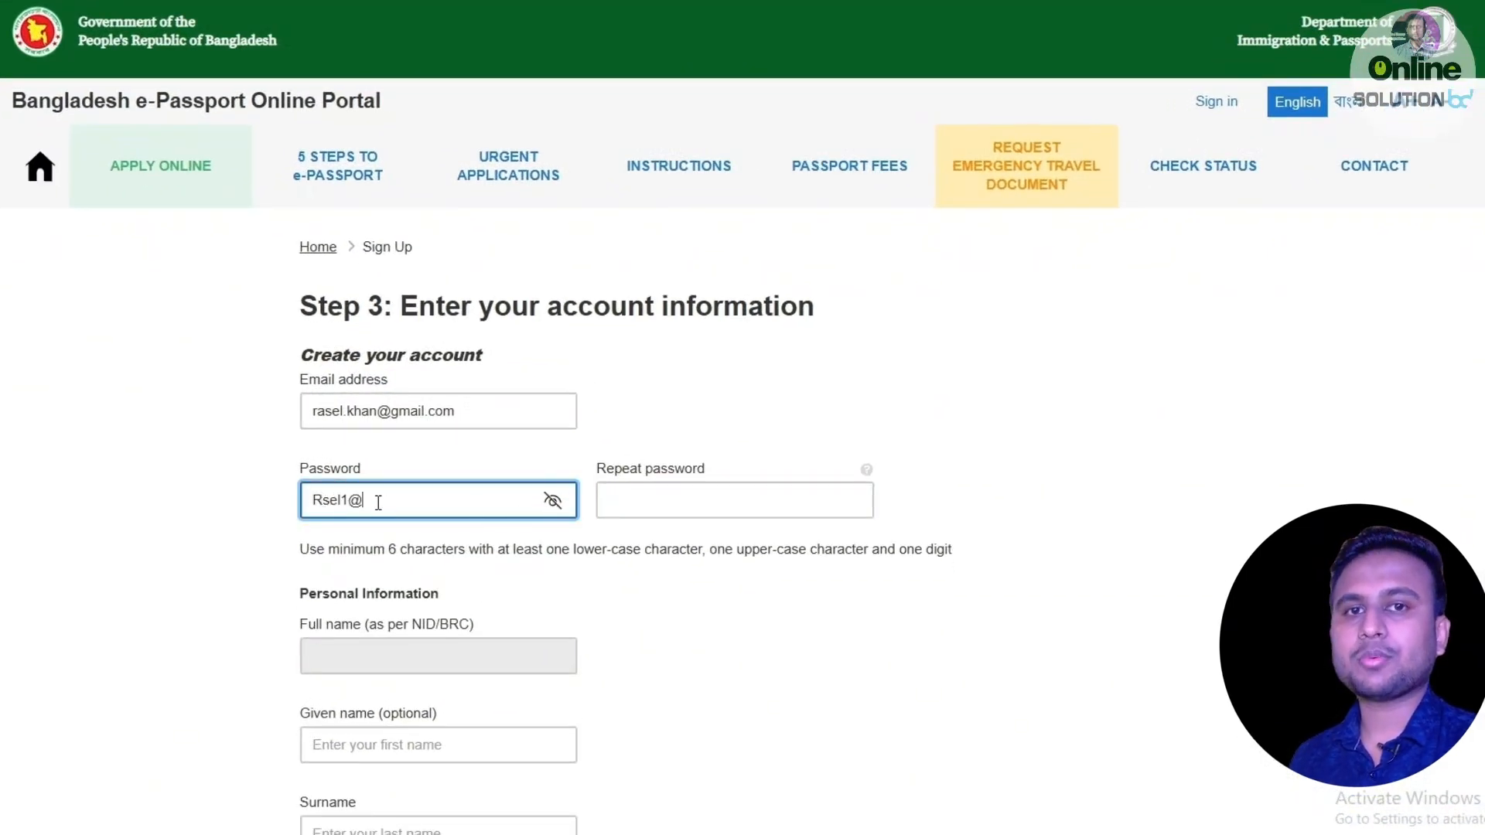
left_click(319, 501)
type("a")
Copy the password and paste it into Repeat password so both fields match.
left_click_drag(393, 500, 265, 500)
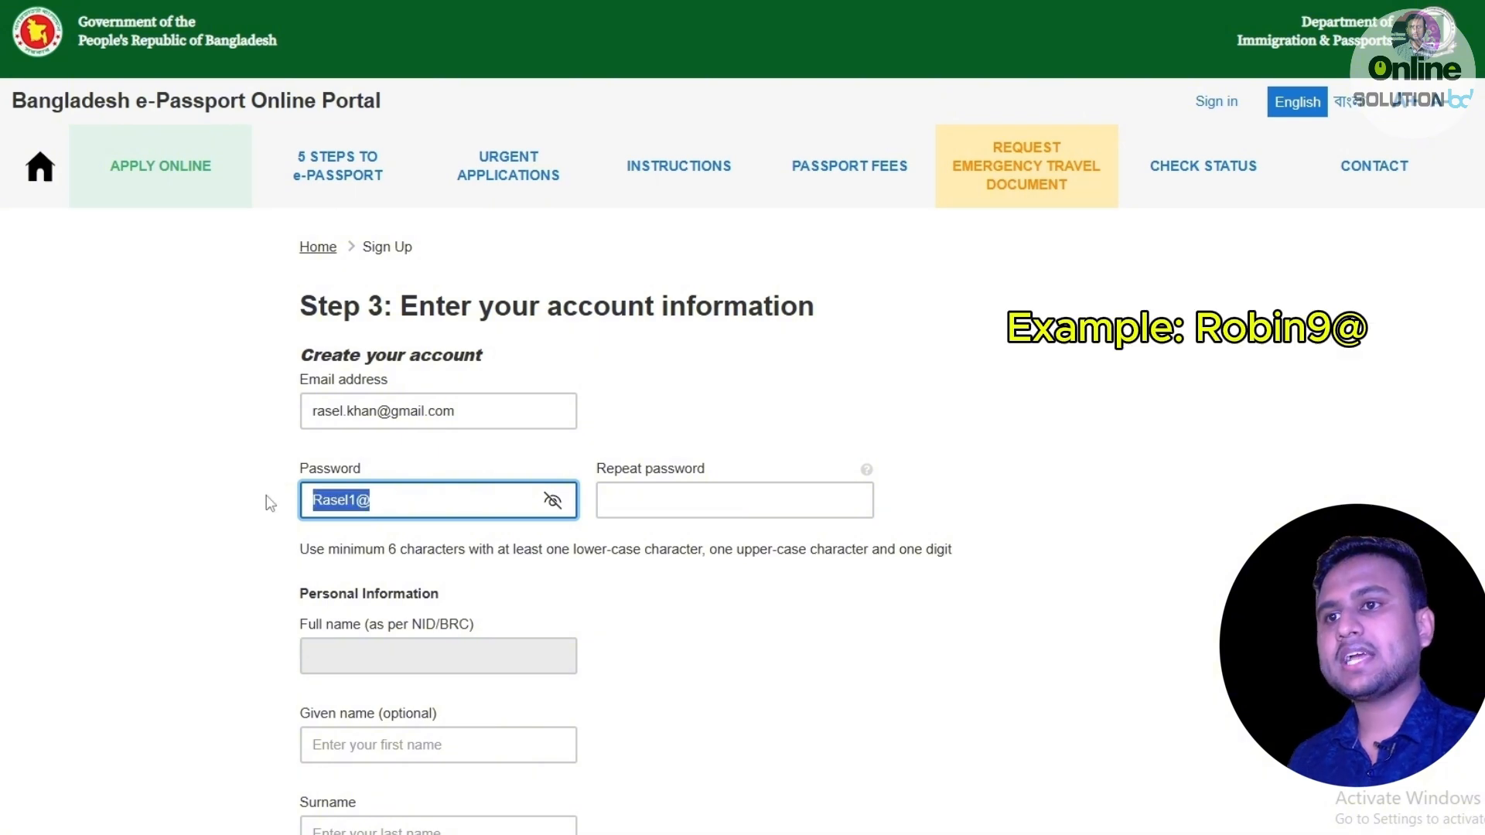
key("ctrl+c")
left_click(663, 504)
key("ctrl+v")
left_click(690, 426)
left_click(870, 503)
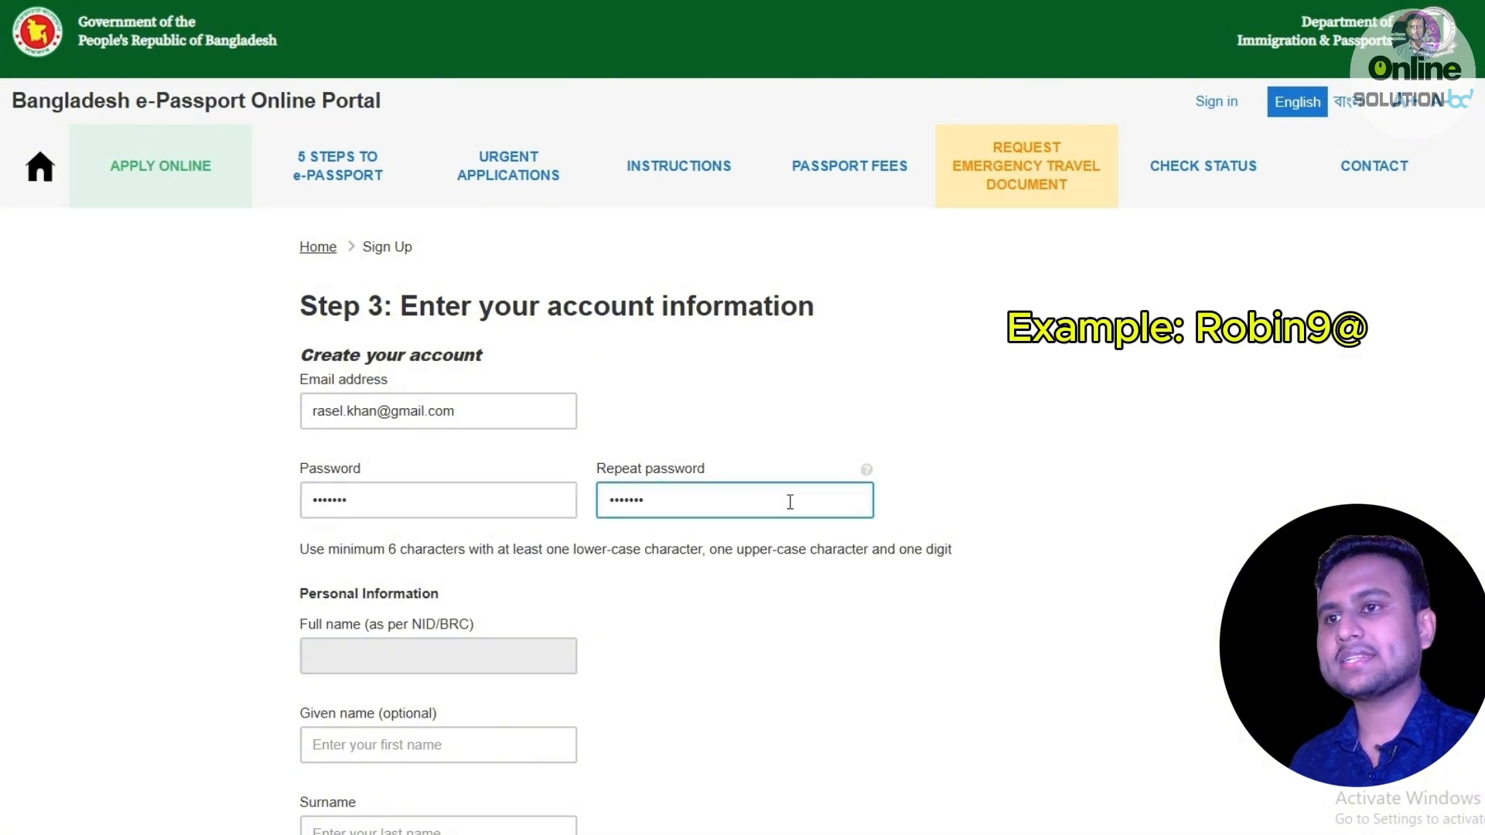
left_click(462, 503)
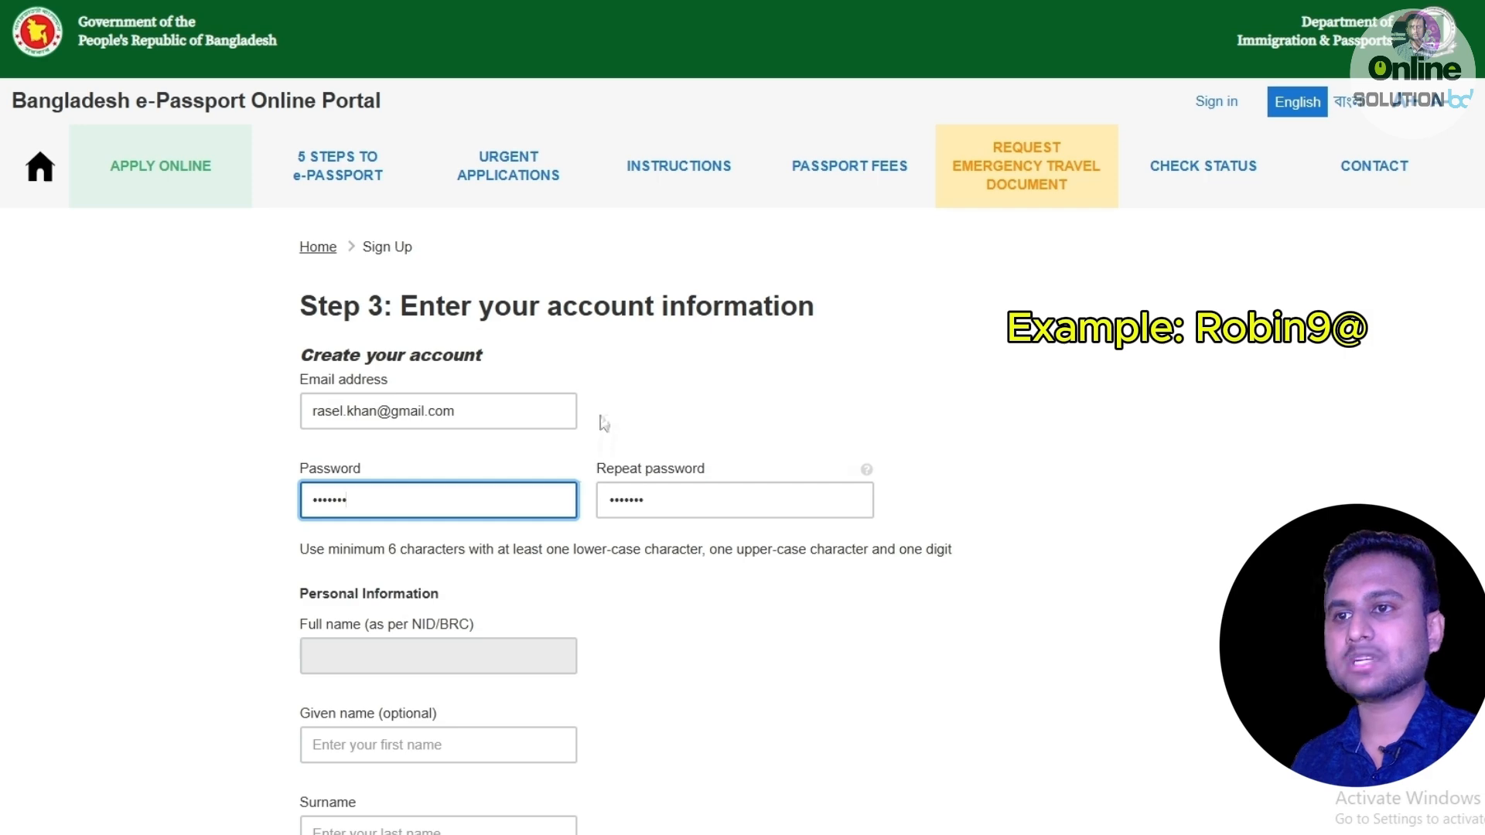
scroll(600, 420, "down", 2)
left_click(619, 462)
scroll(648, 473, "up", 2)
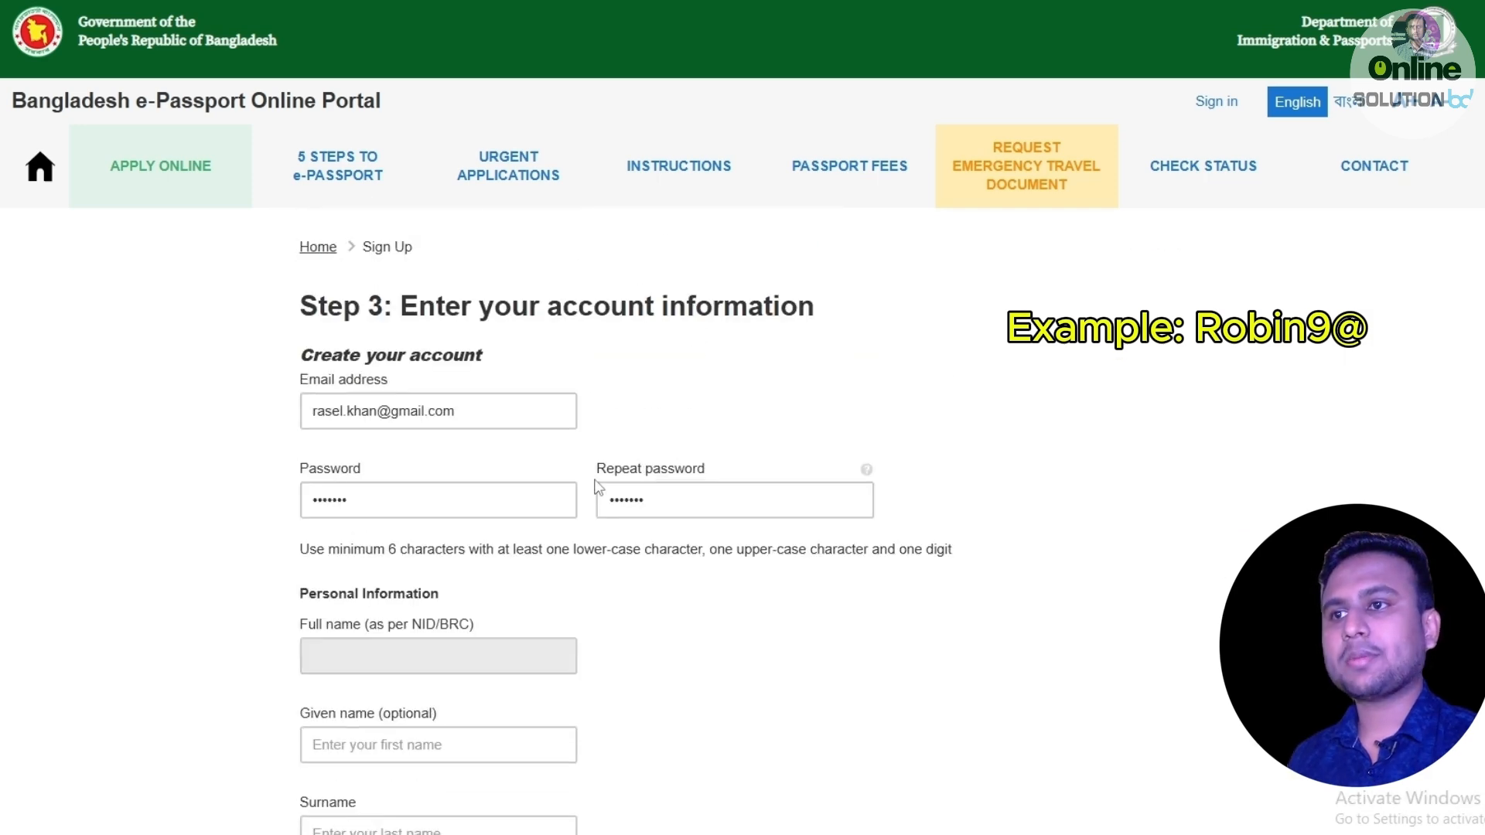
scroll(564, 501, "down", 3)
Fill the Given name and Surname fields with the applicant's names and check both entries.
left_click(369, 560)
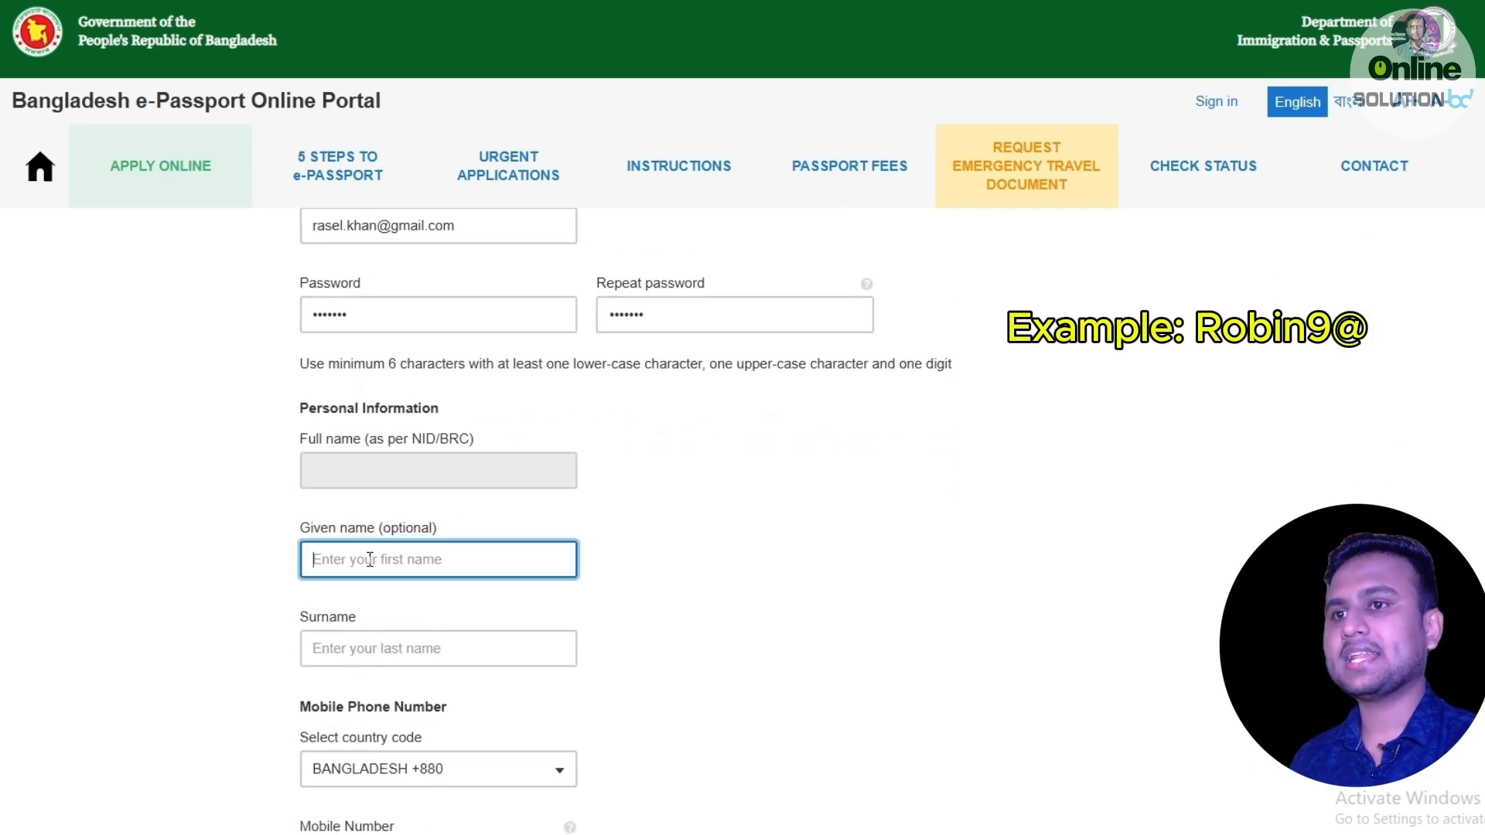
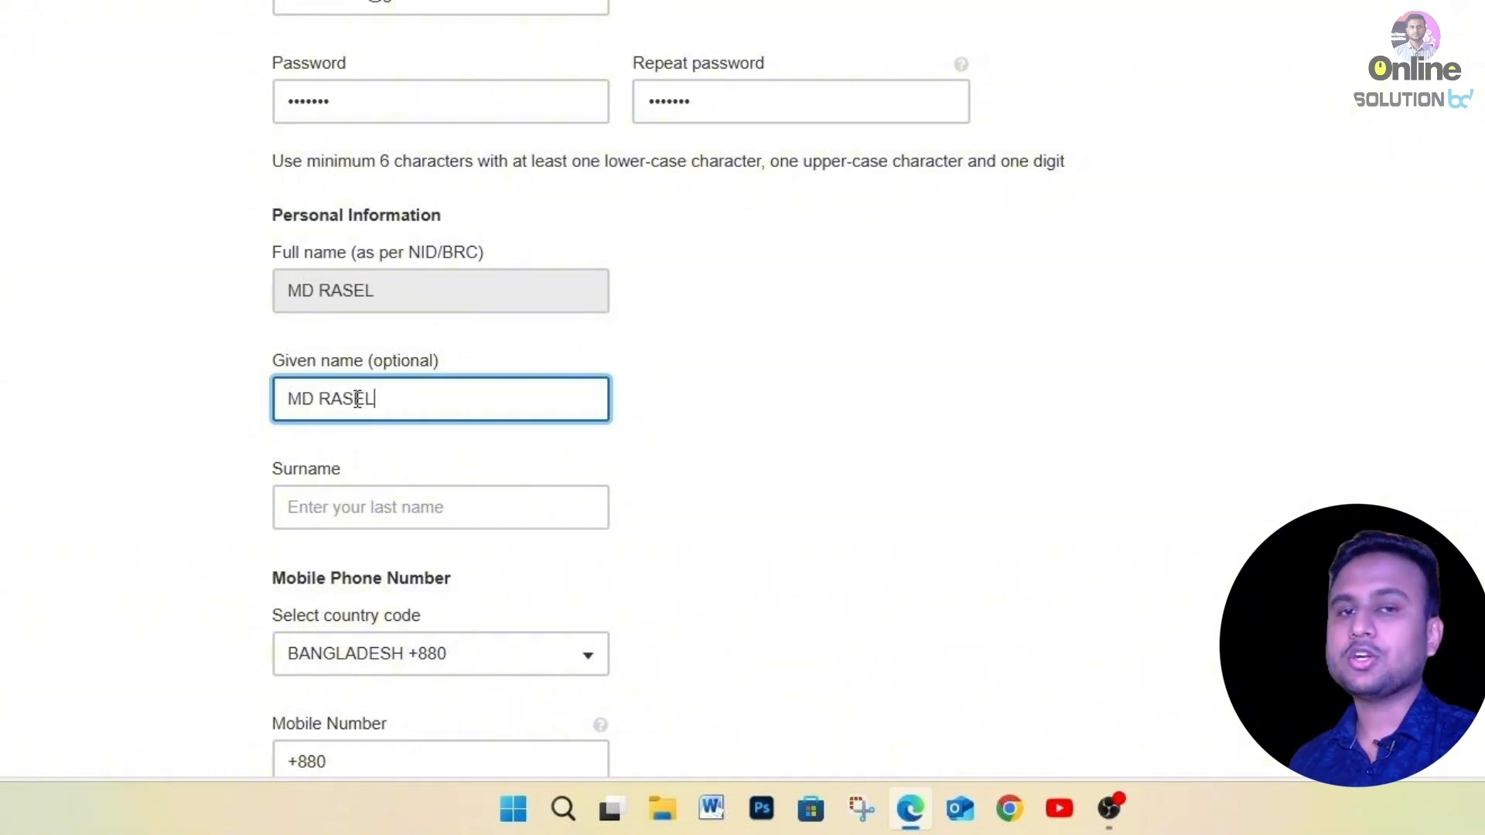
left_click(313, 504)
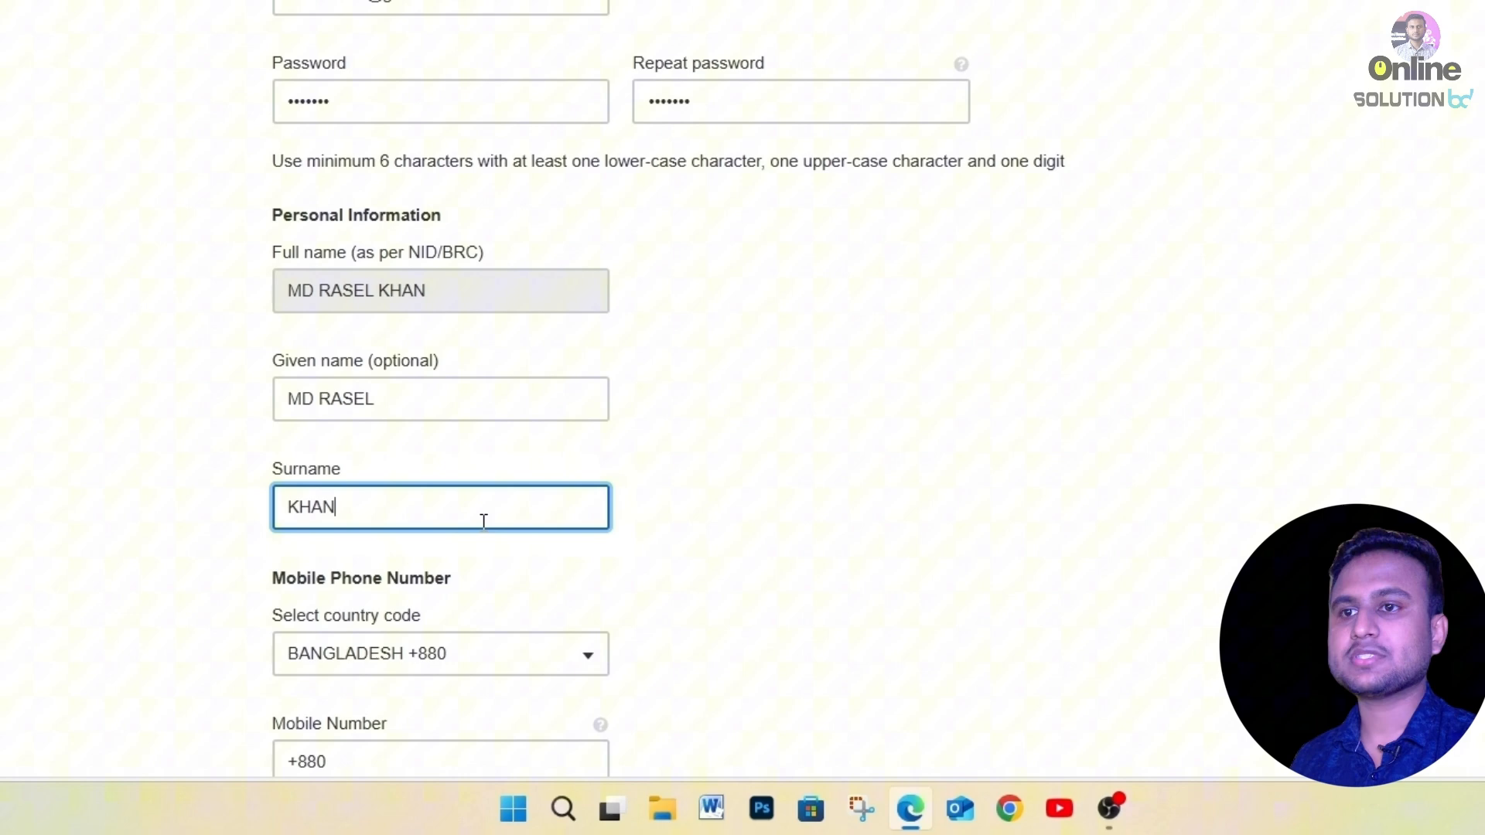
left_click(689, 474)
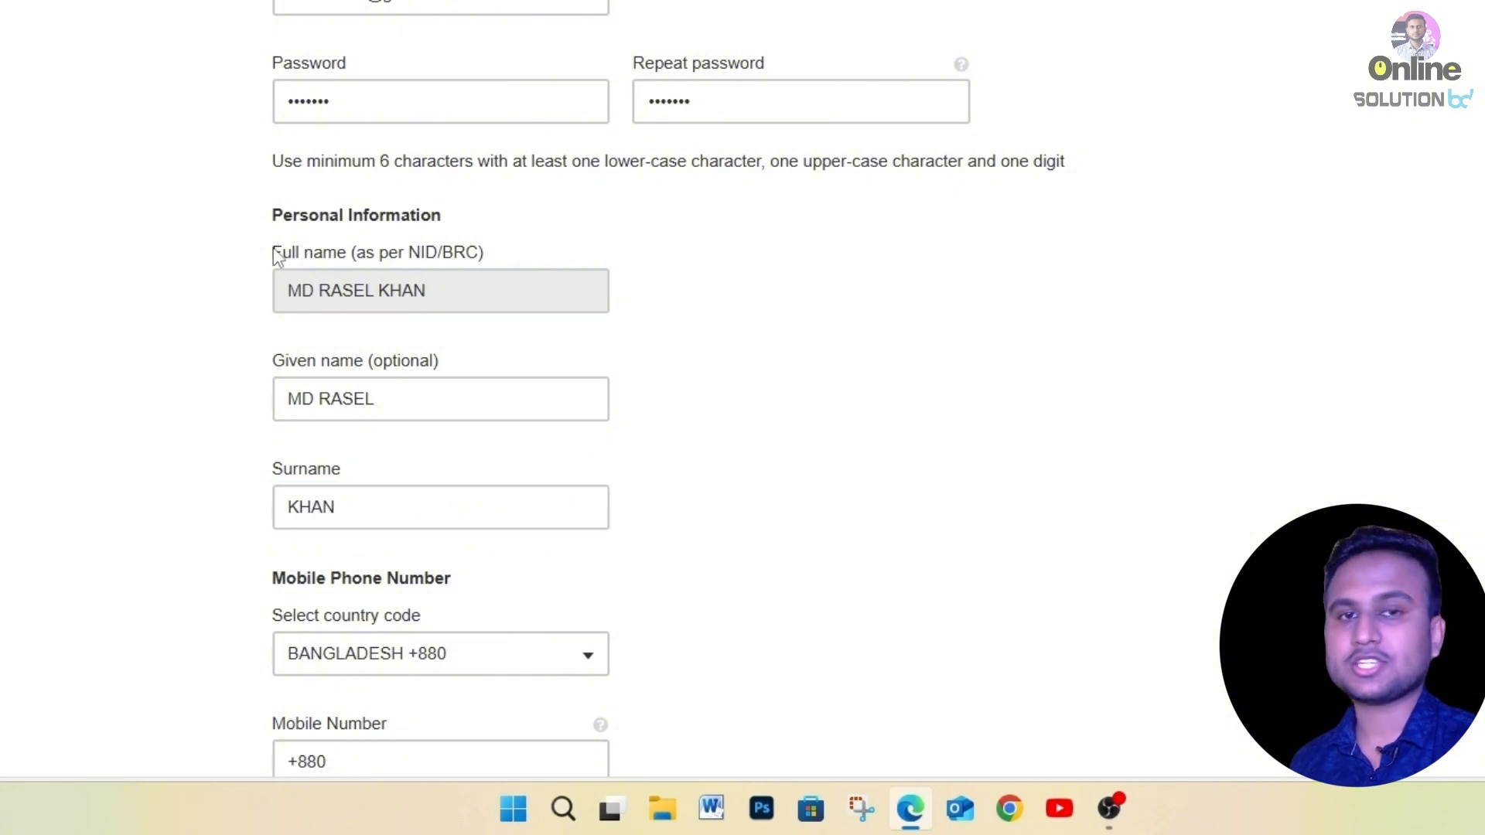
left_click_drag(272, 249, 381, 259)
left_click(574, 258)
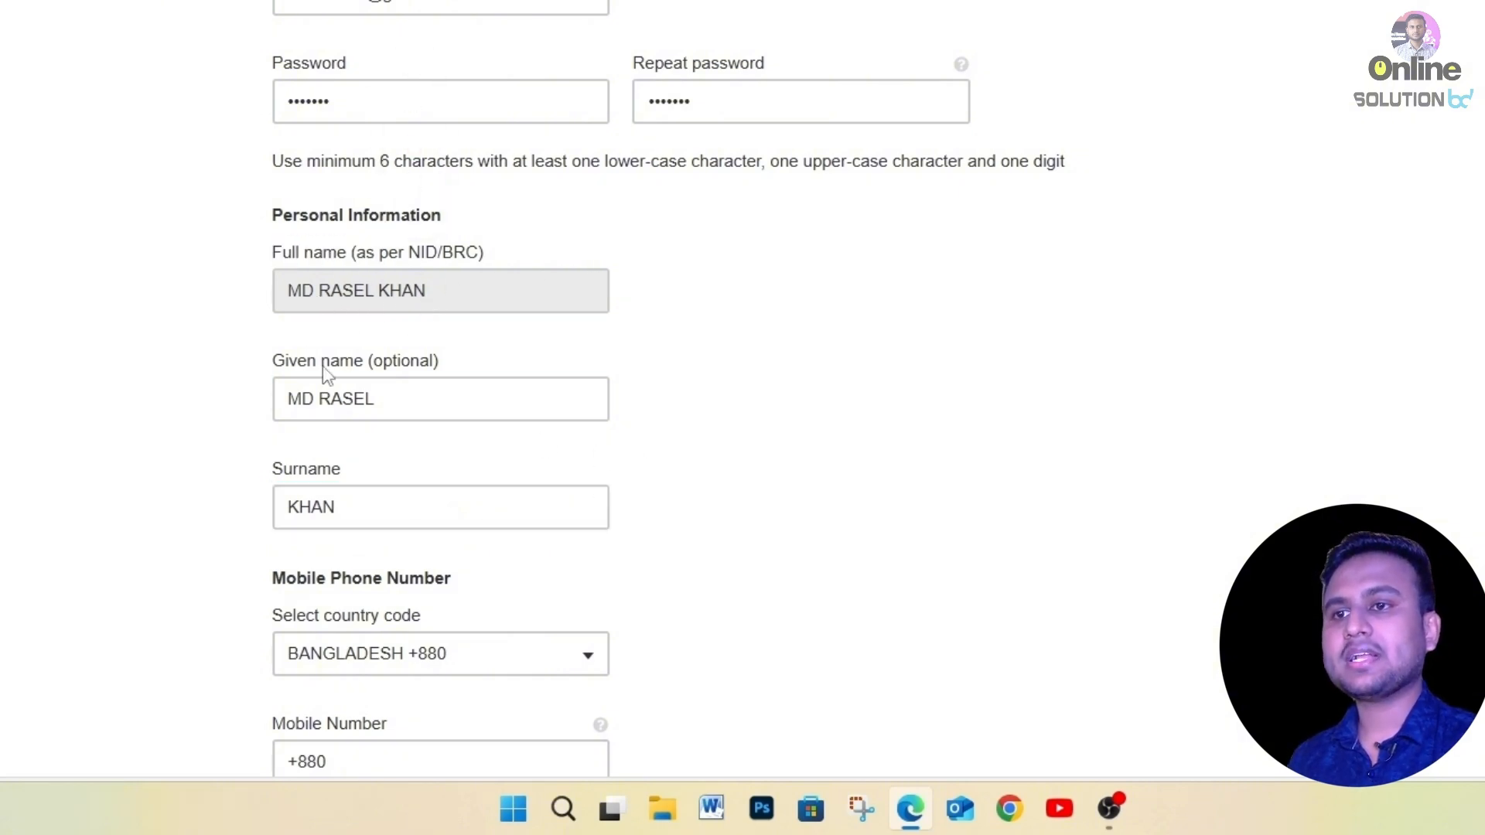
left_click(370, 387)
left_click(334, 507)
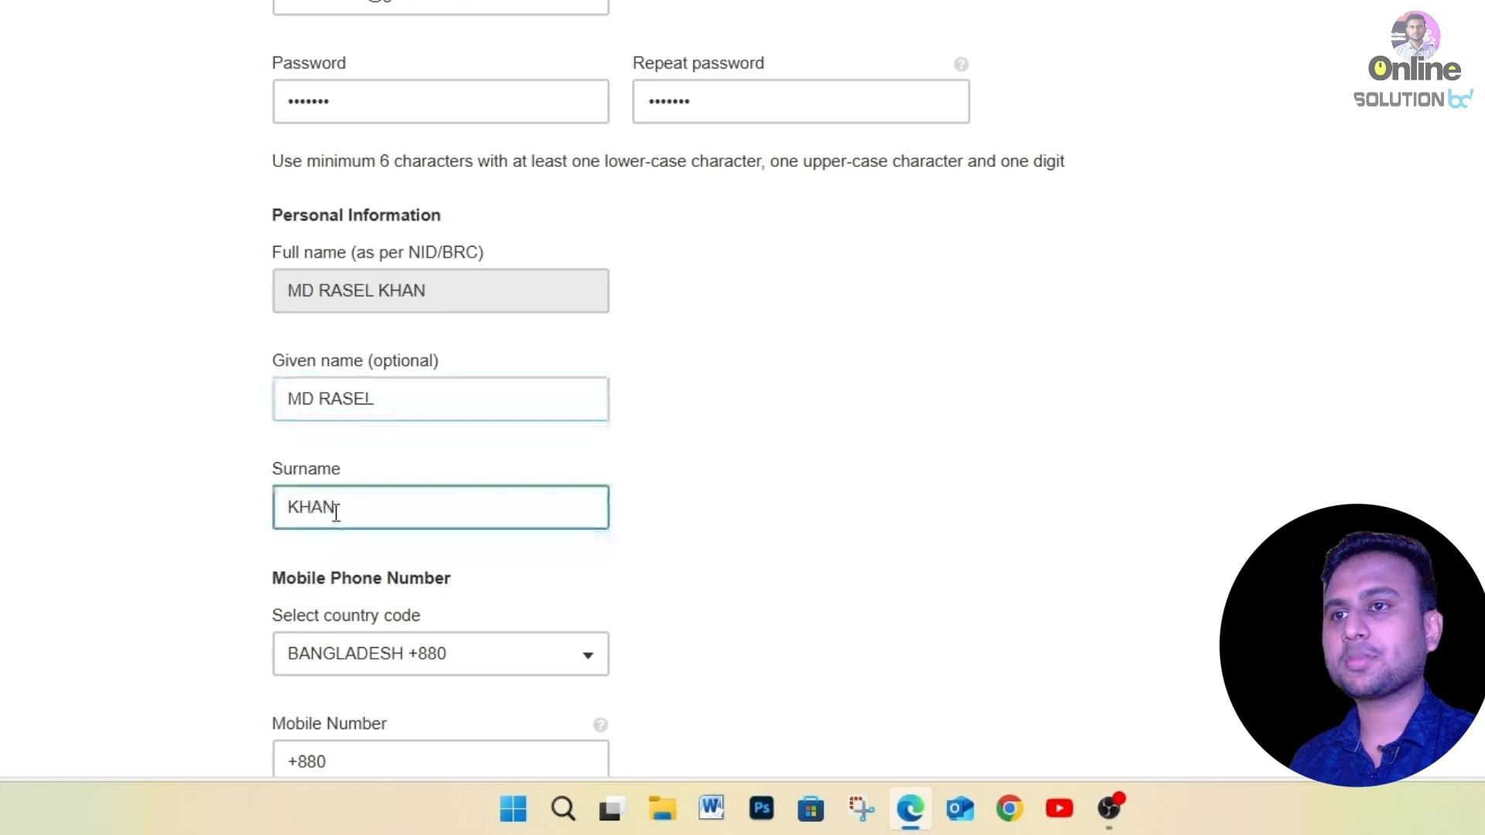
left_click(300, 366)
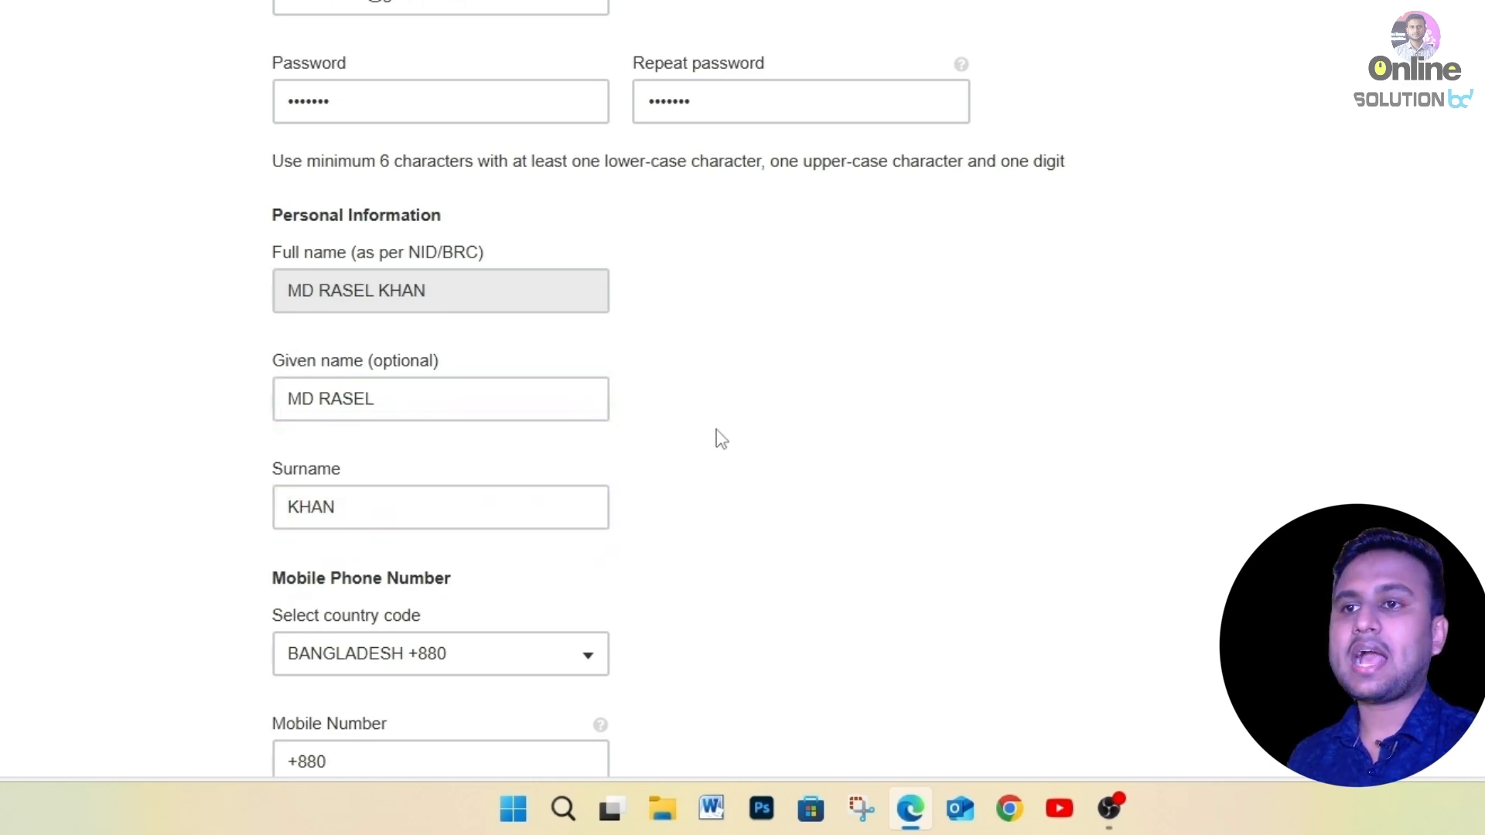
Enter the applicant's mobile number, pass the 'I am human' check and create the account.
scroll(716, 444, "down", 3)
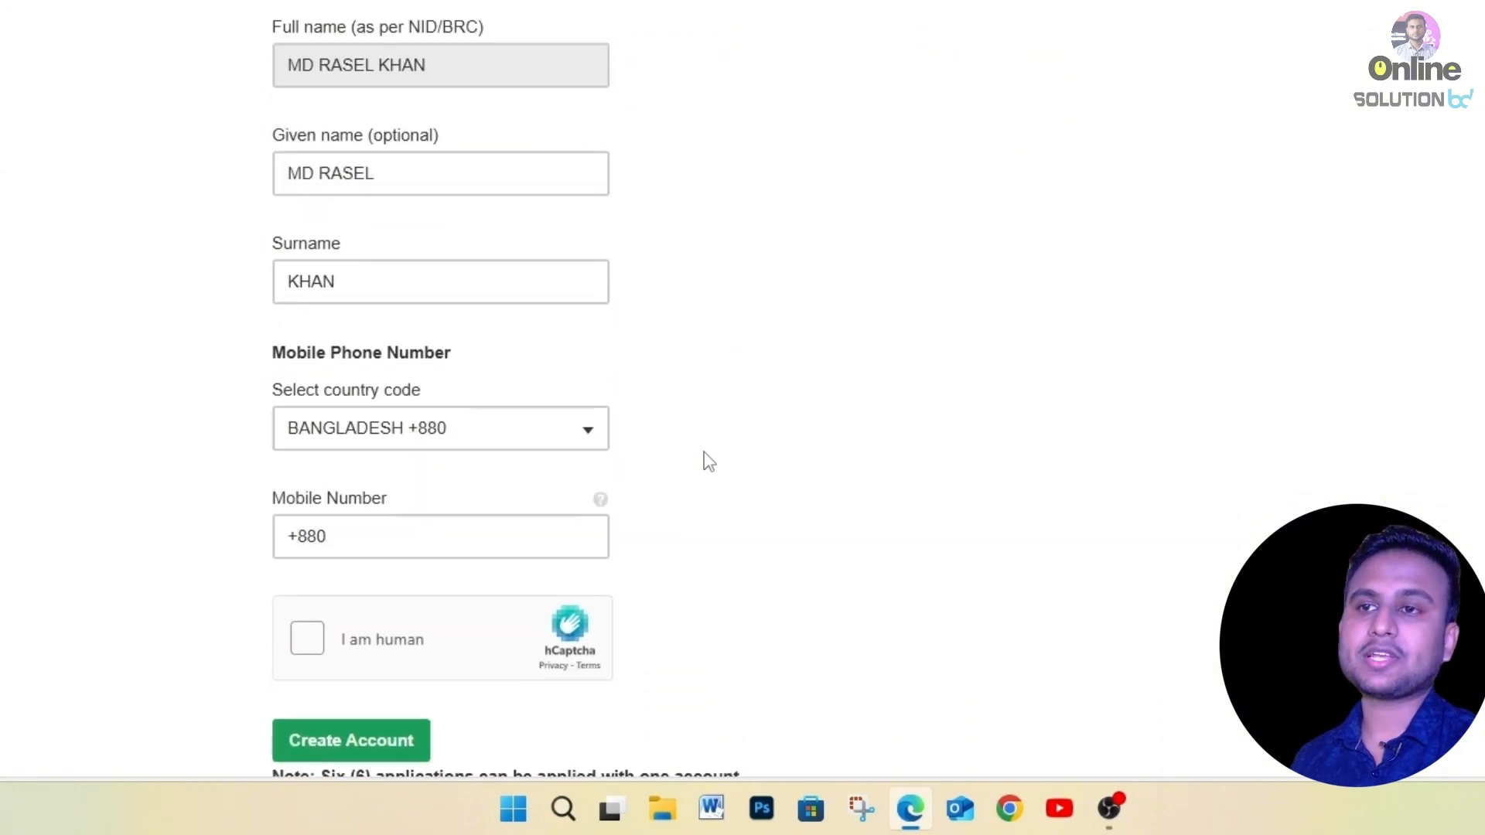
left_click(424, 534)
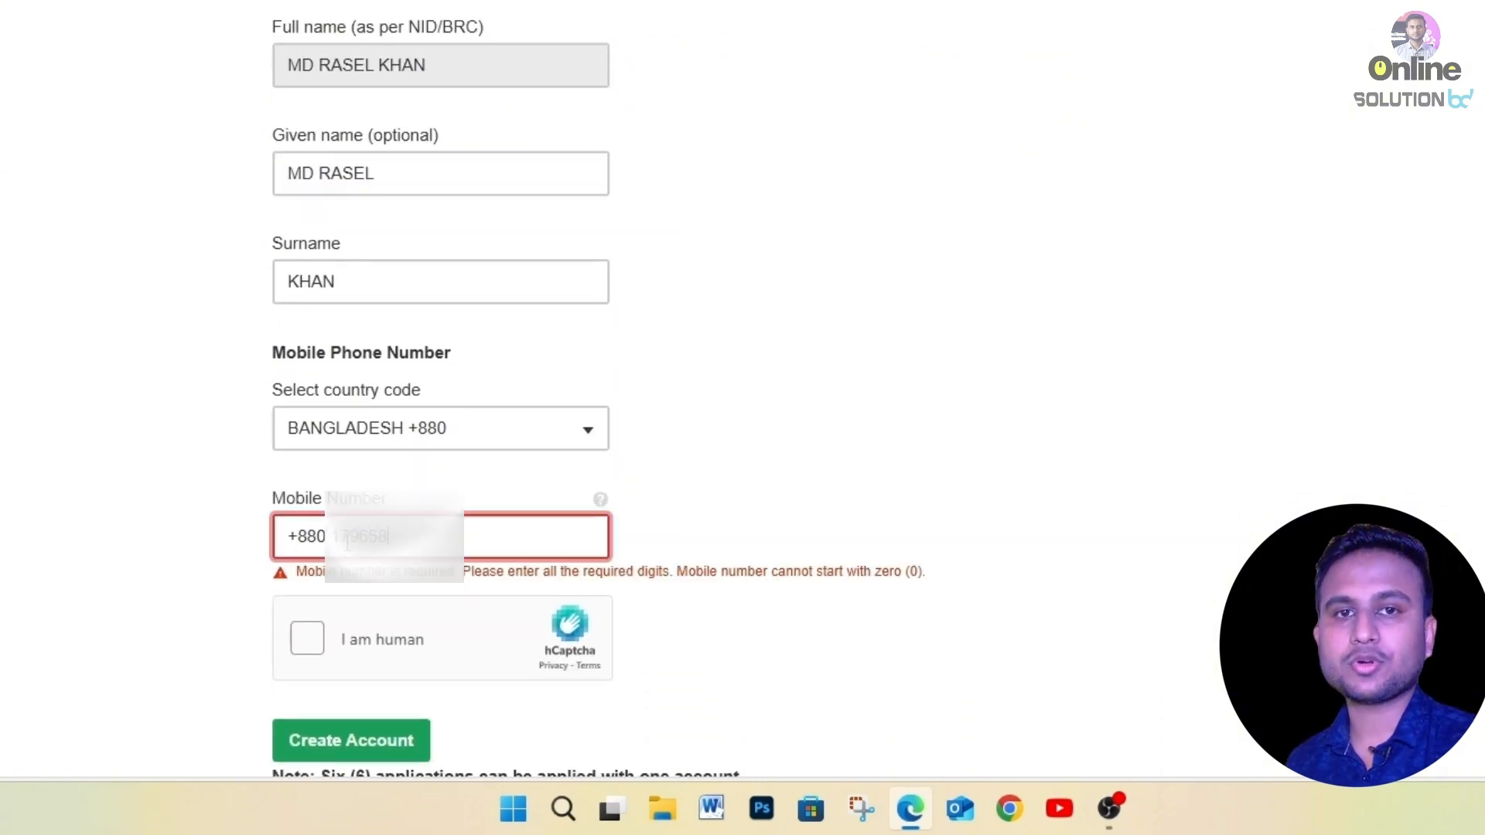
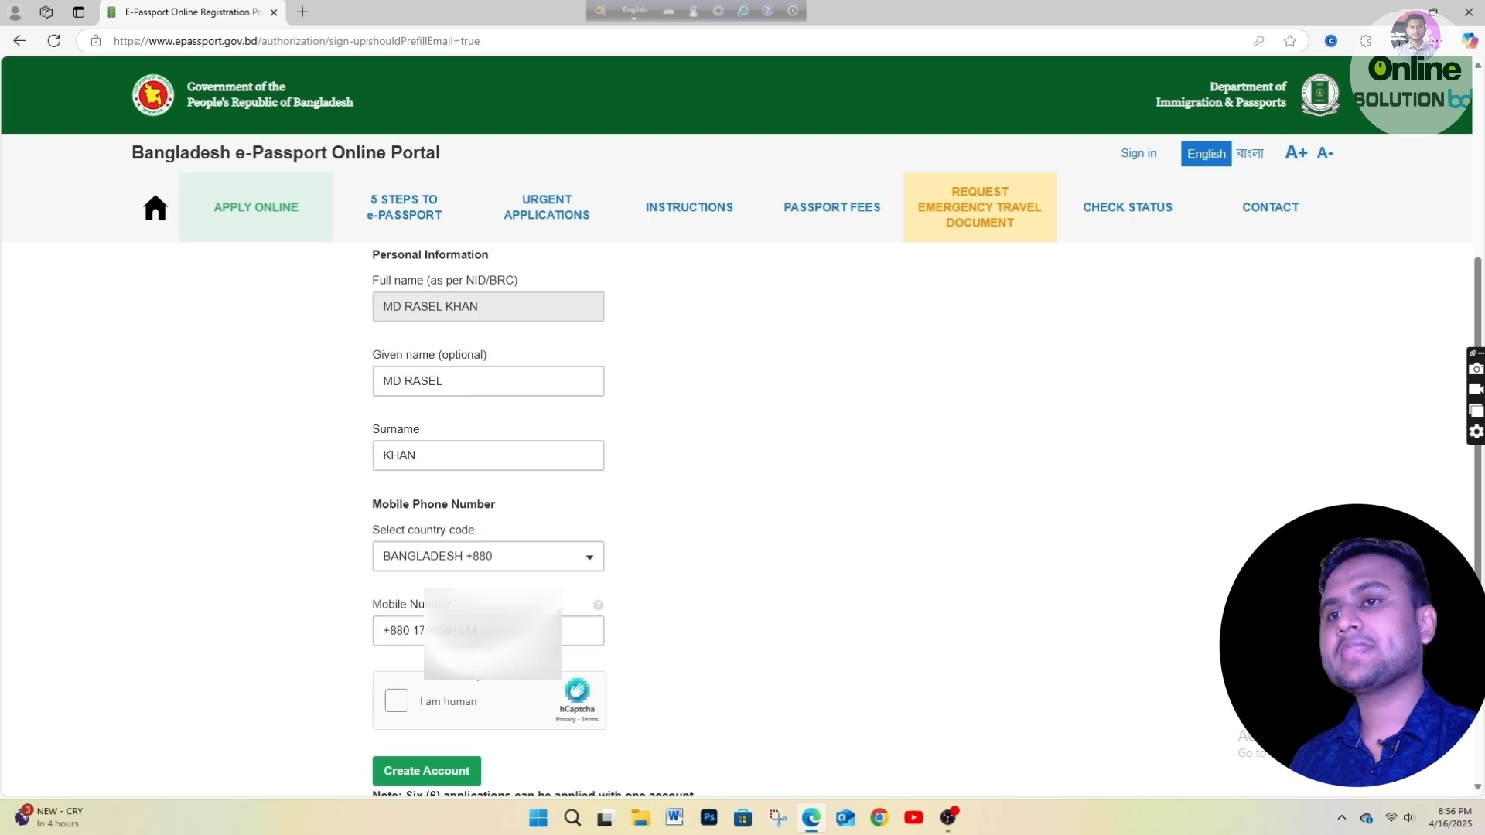
left_click(398, 701)
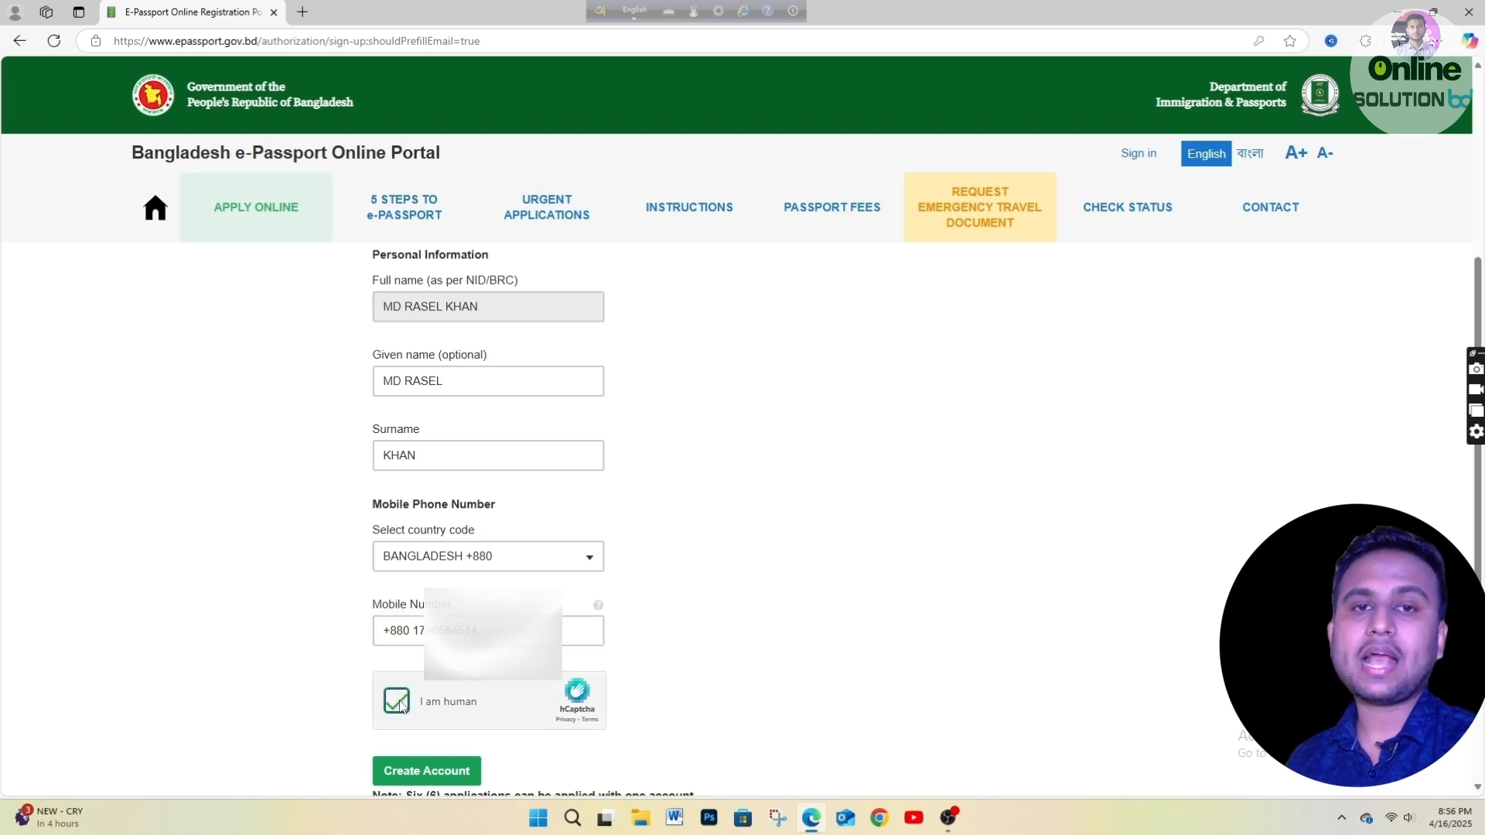
scroll(414, 779, "down", 1)
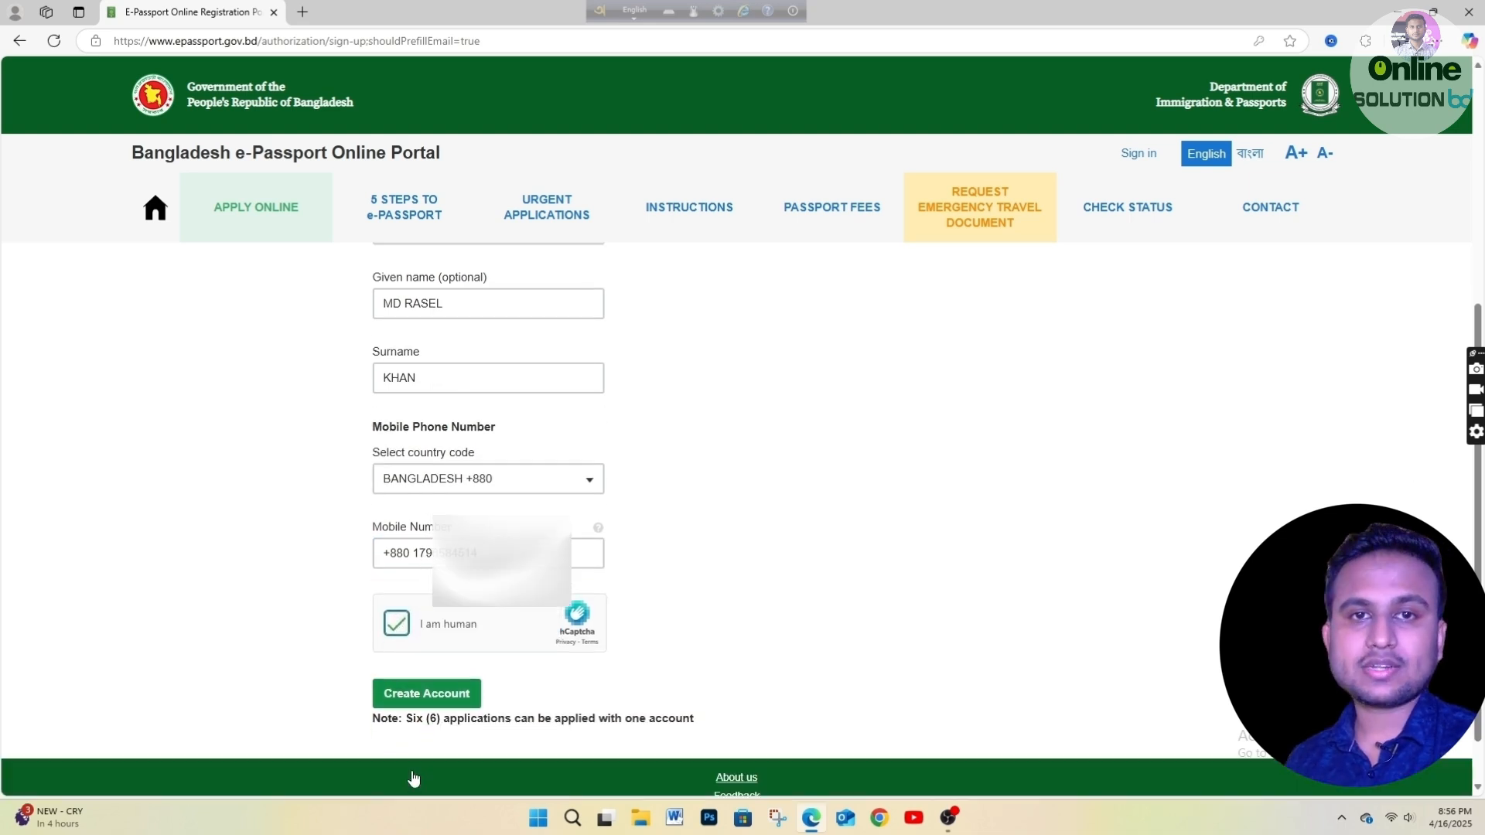
left_click(466, 696)
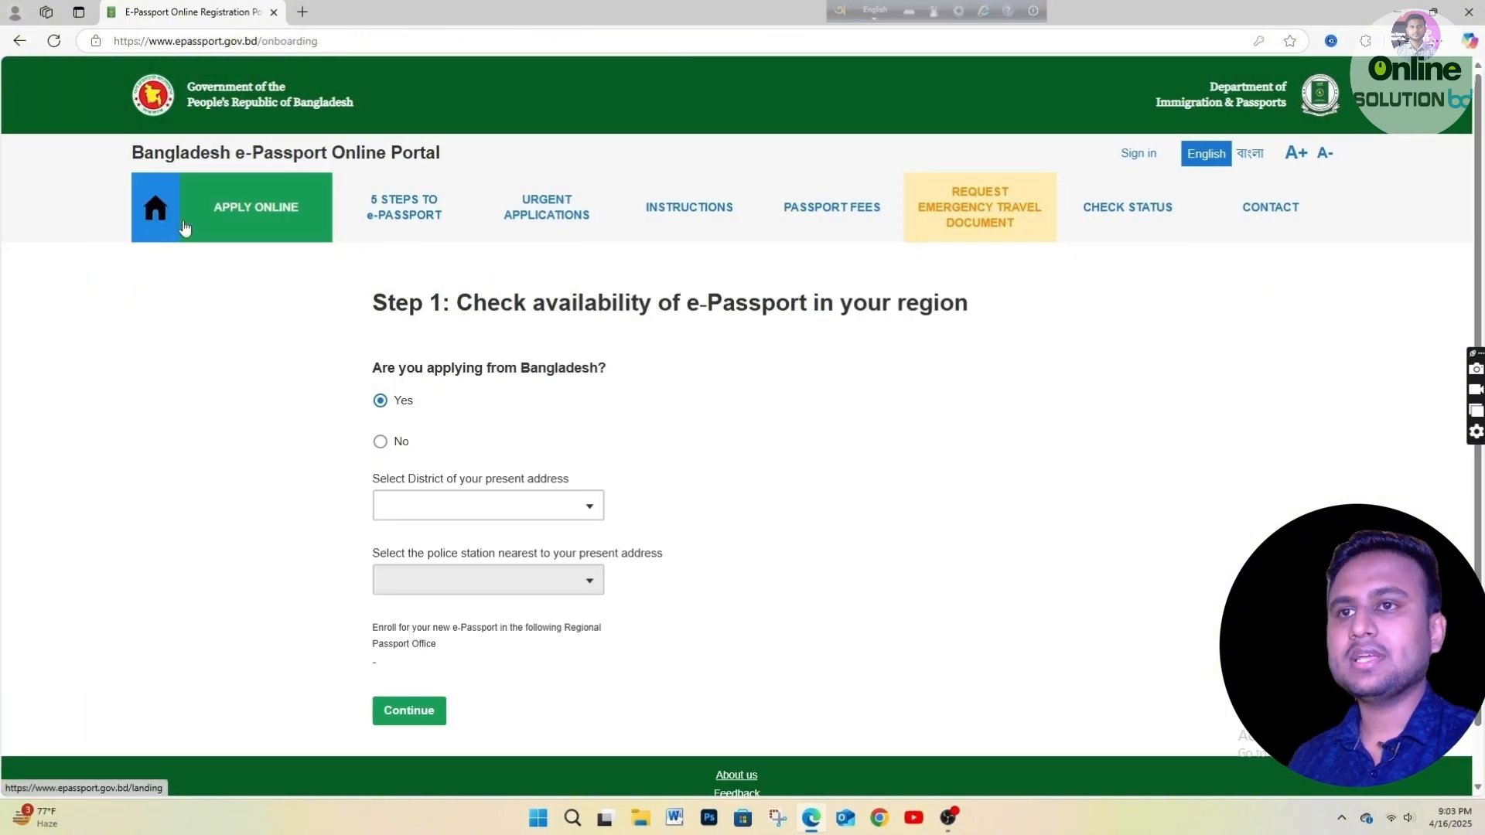
From the home page, sign in with the account email and password after the human check.
left_click(155, 207)
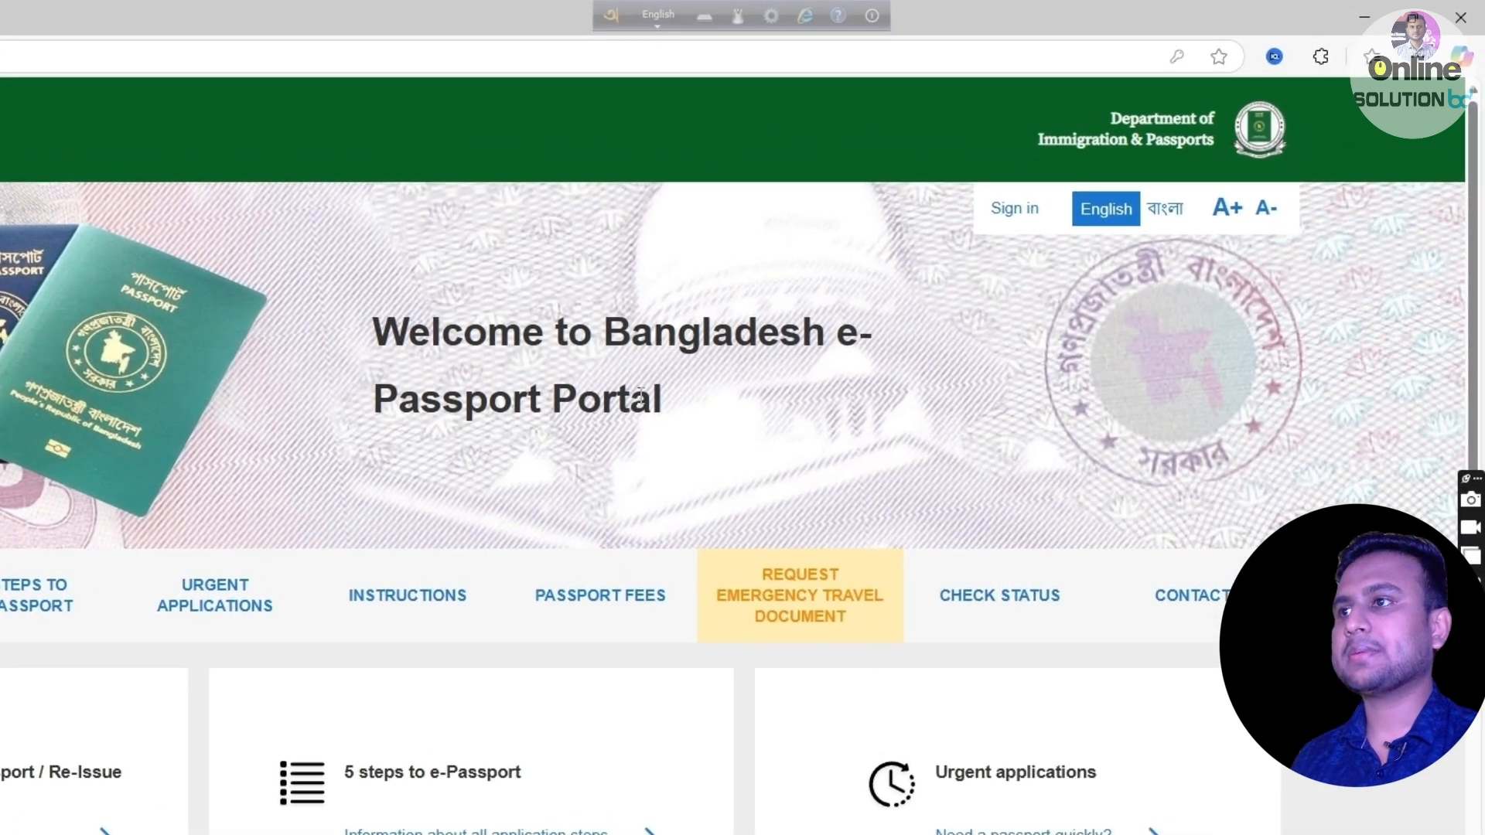
left_click(1014, 209)
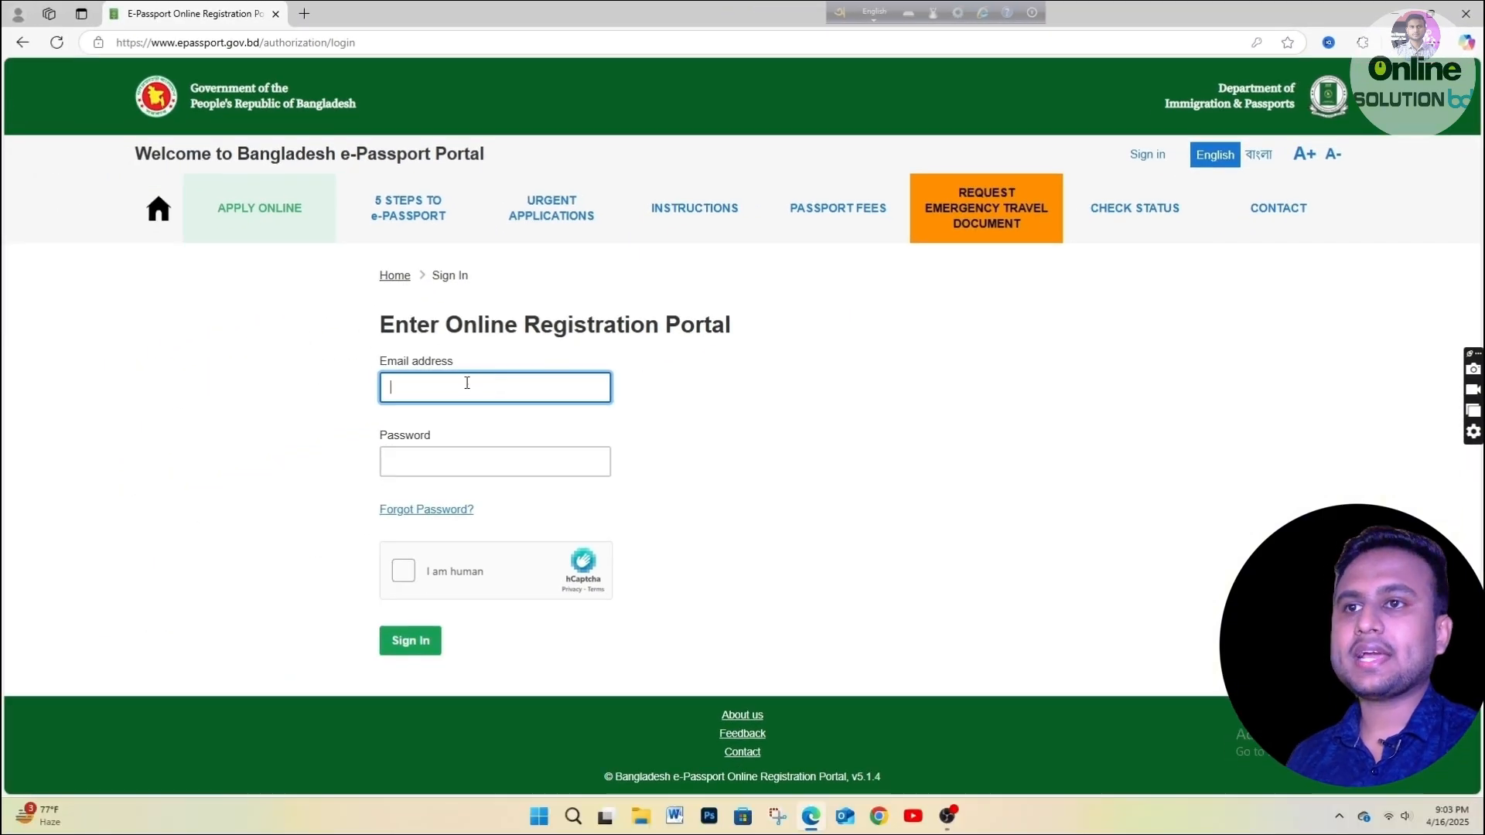
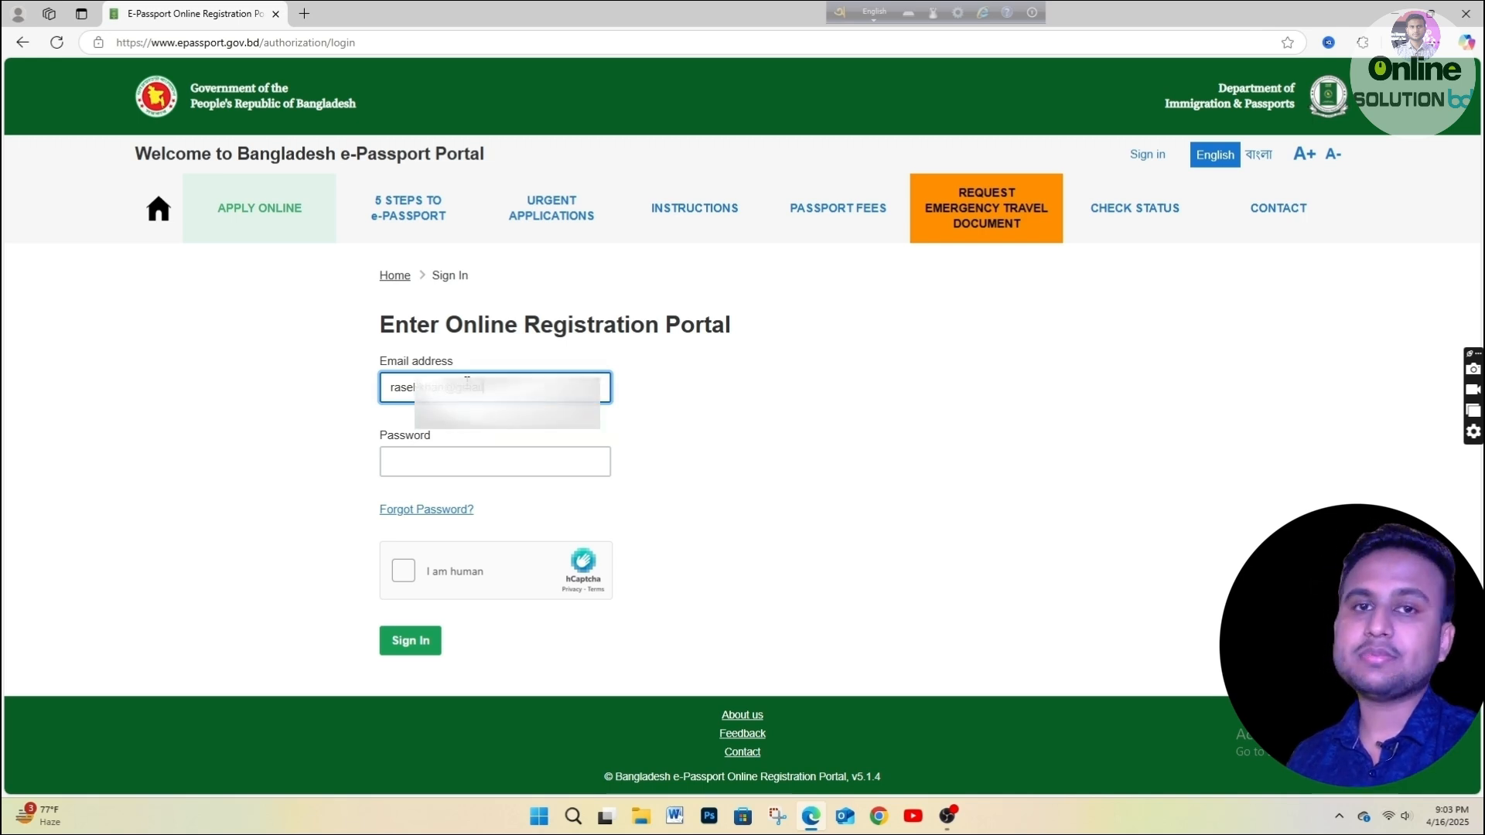
left_click(436, 470)
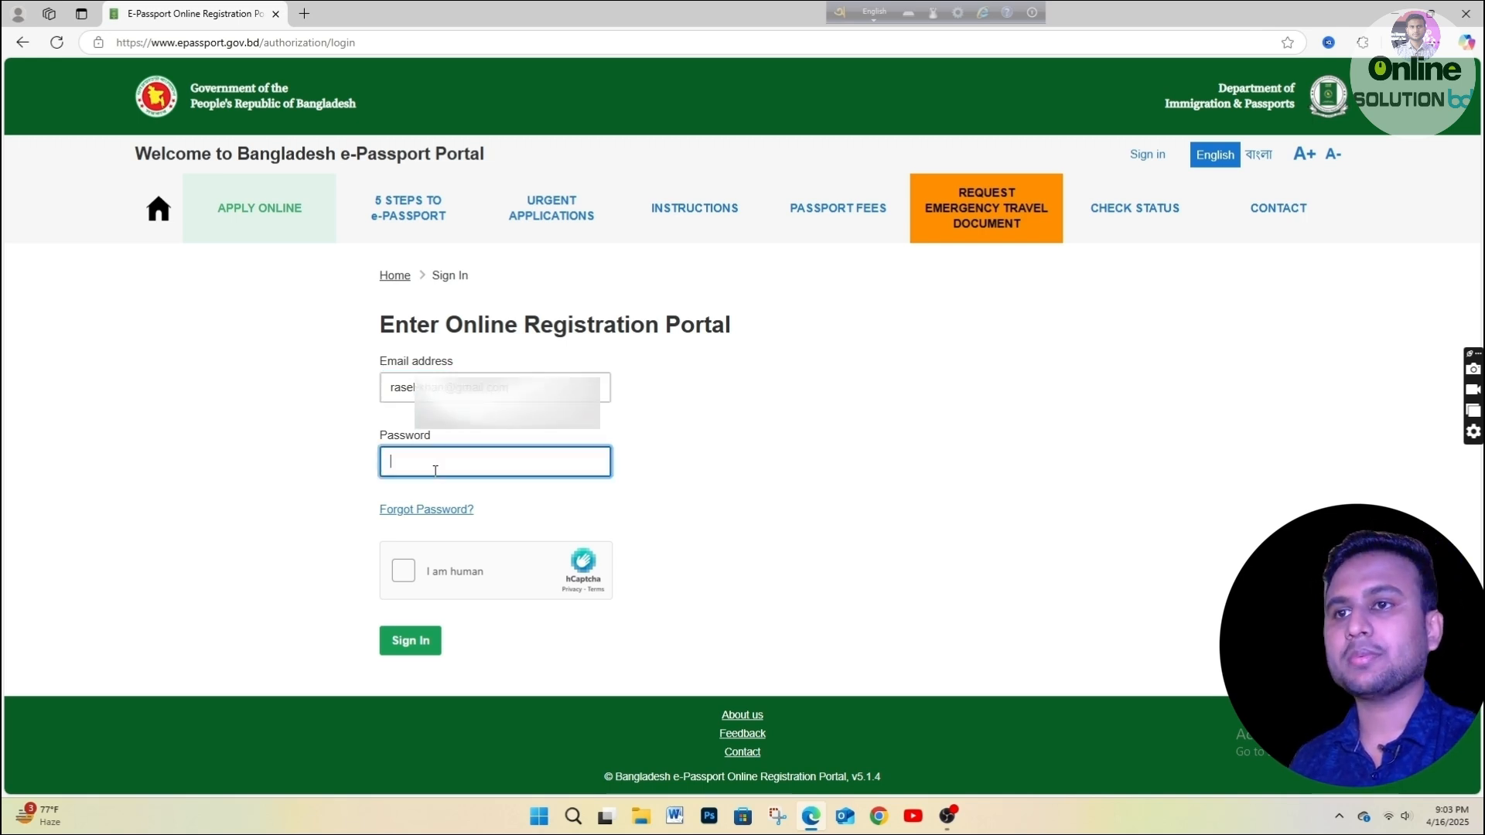
type("•••••")
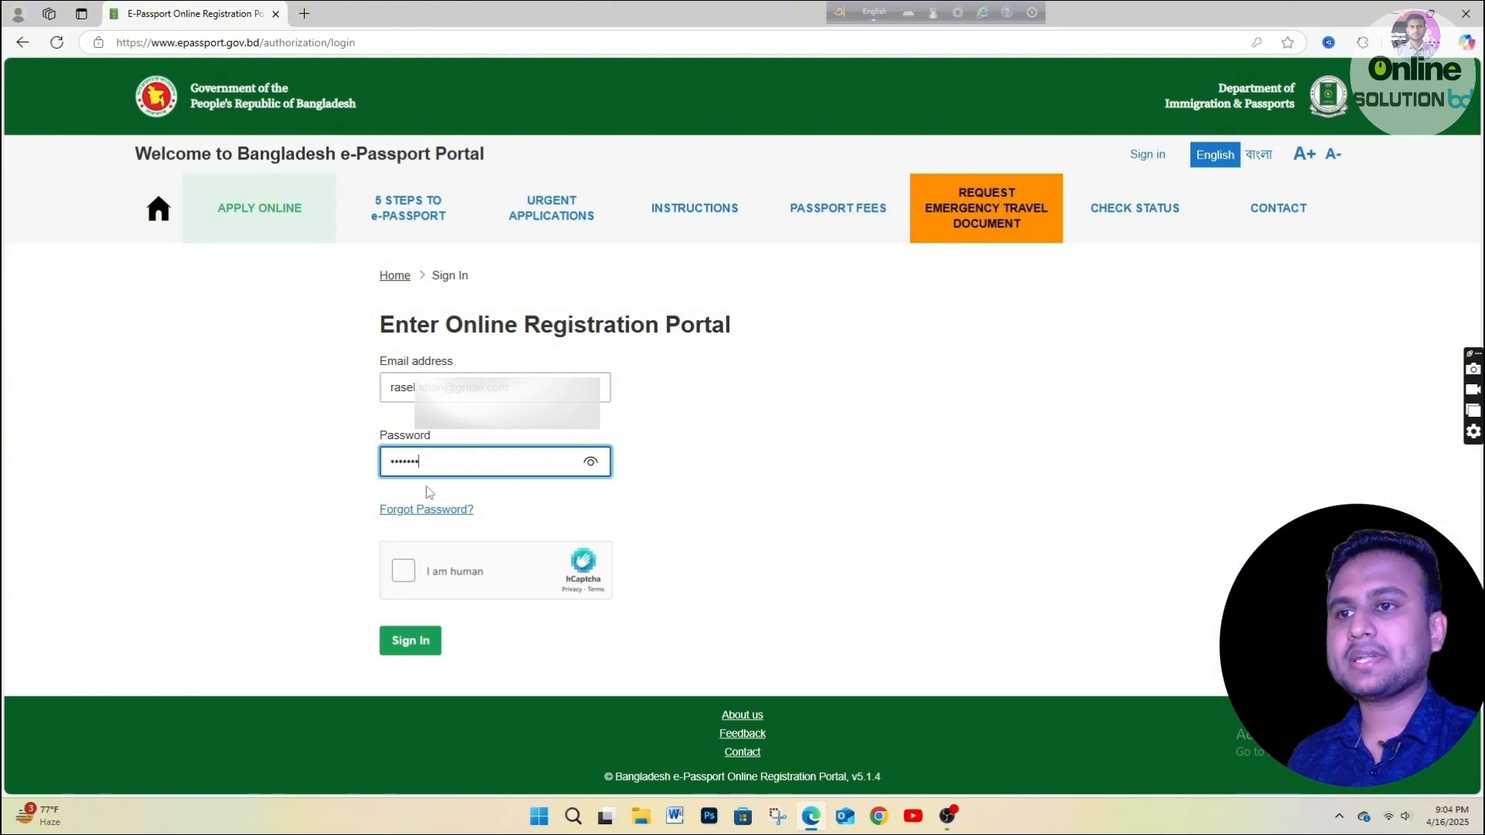
type("••")
left_click(403, 570)
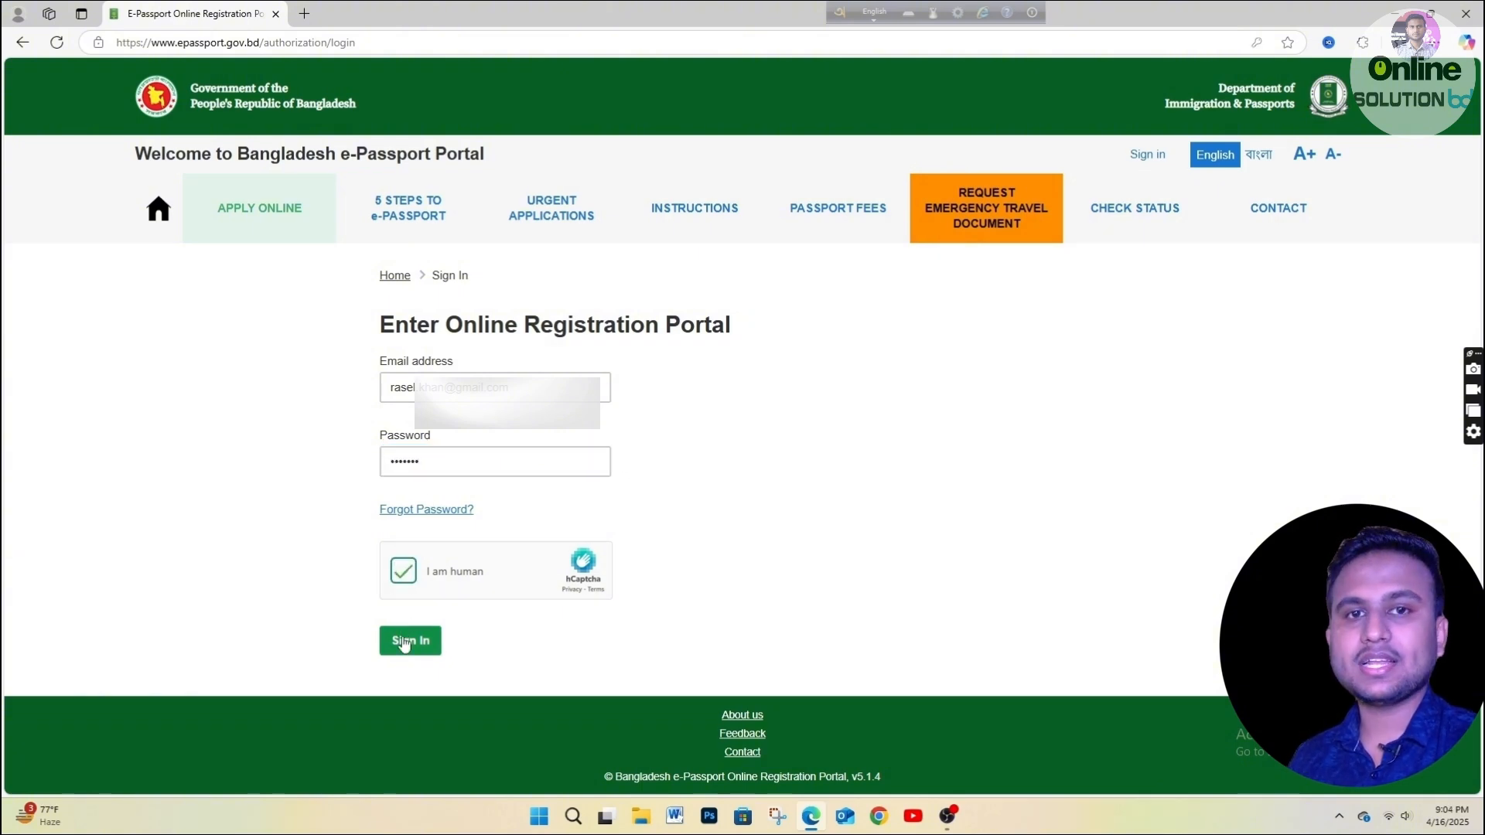
left_click(403, 642)
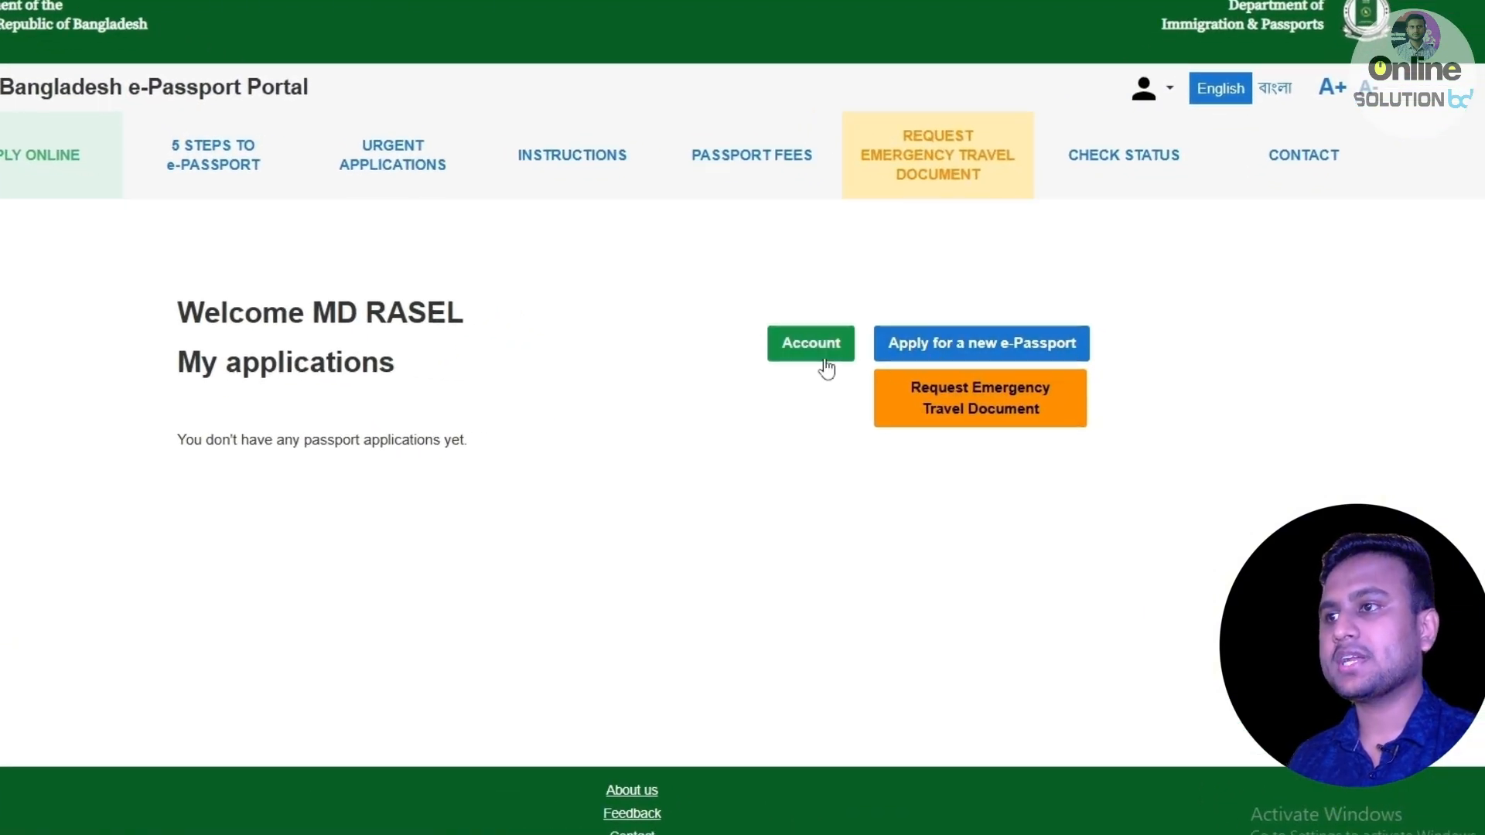
Start a new e-Passport application, leaving Ordinary Passport as the type.
left_click(1003, 358)
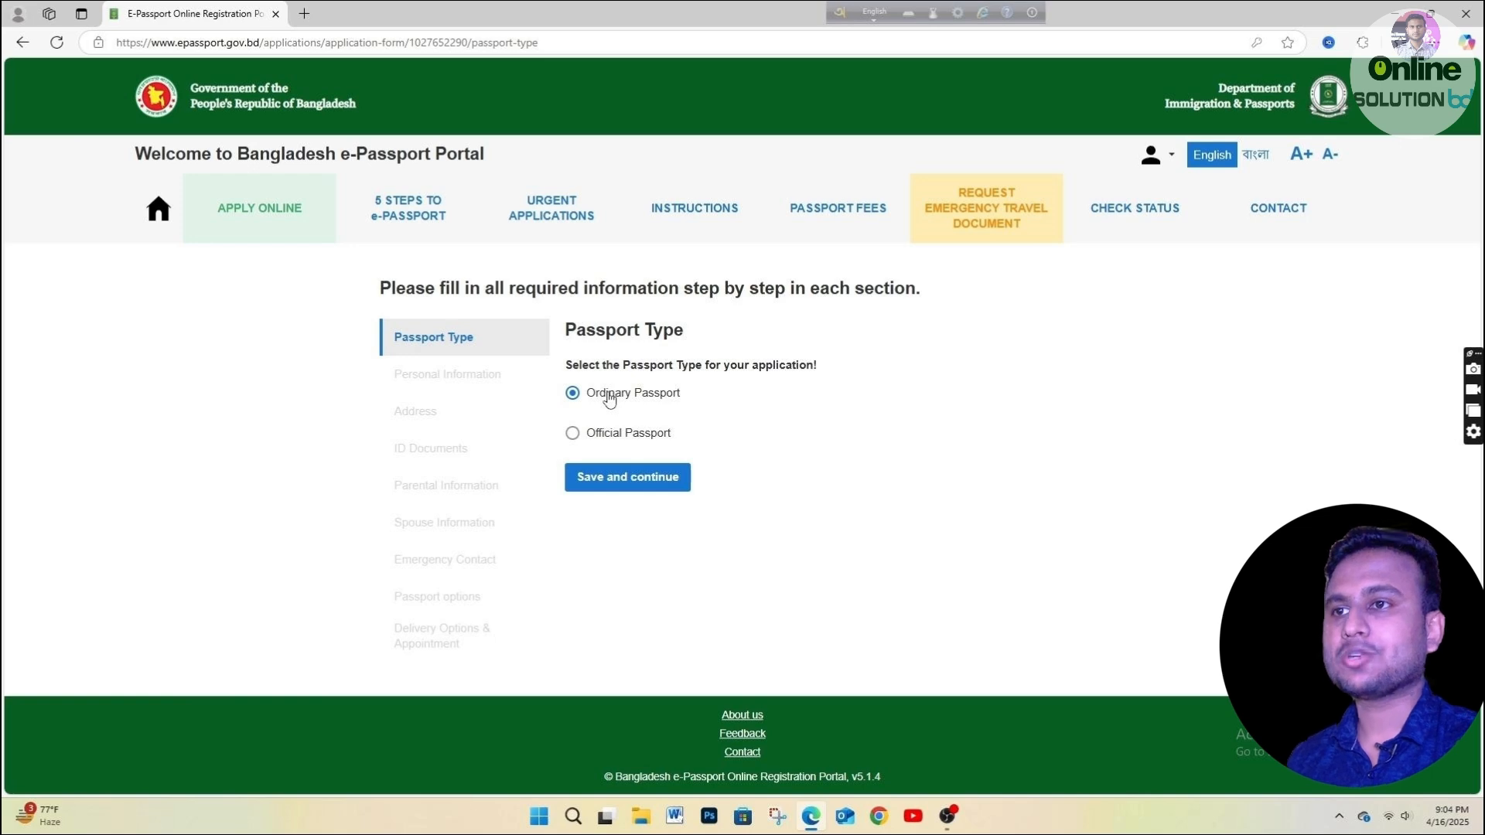
Save the Ordinary Passport choice and zoom the page in.
left_click(585, 485)
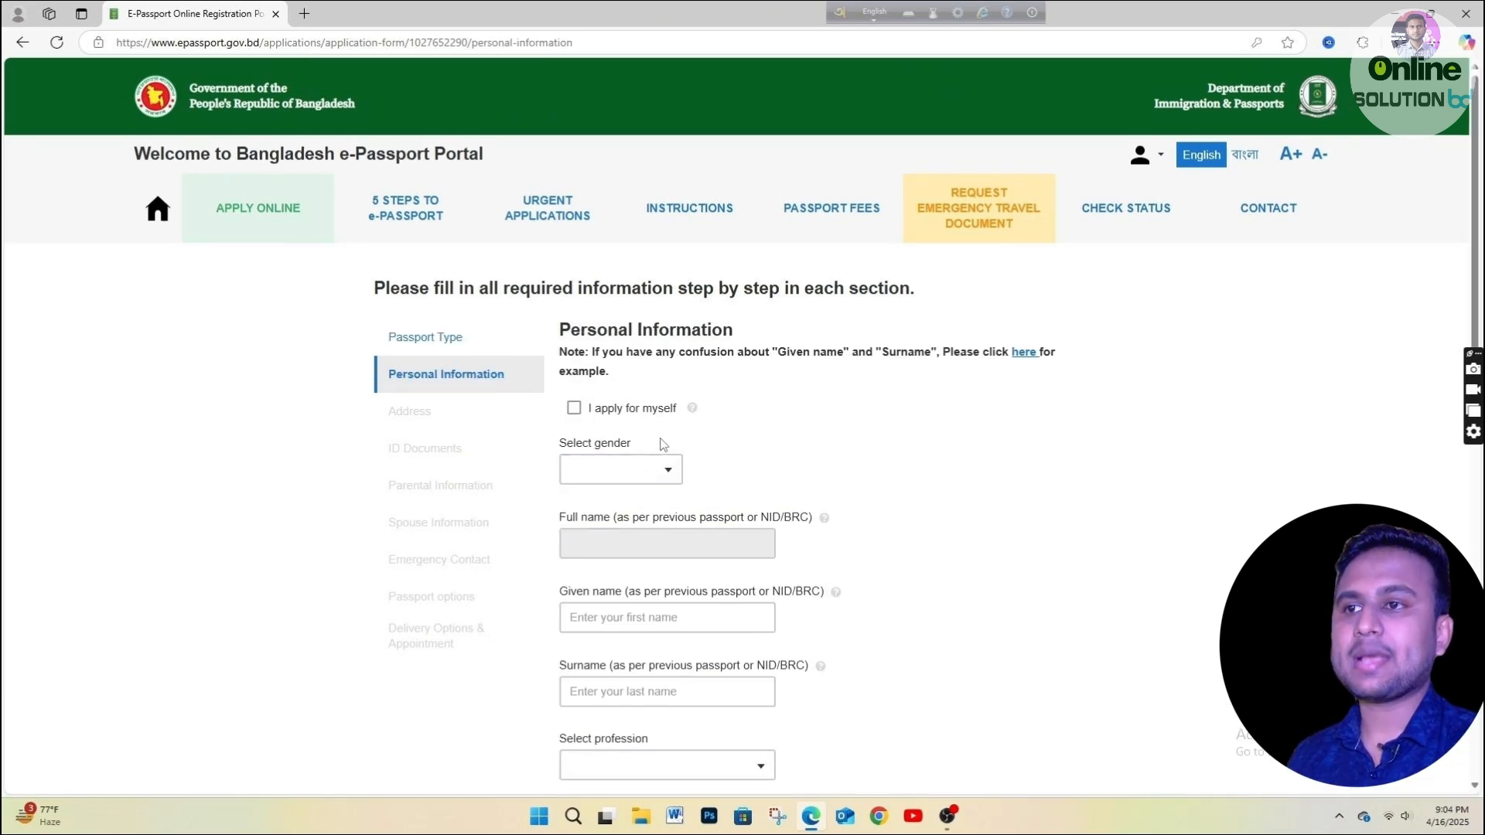
key("ctrl+plus")
scroll(720, 443, "down", 1)
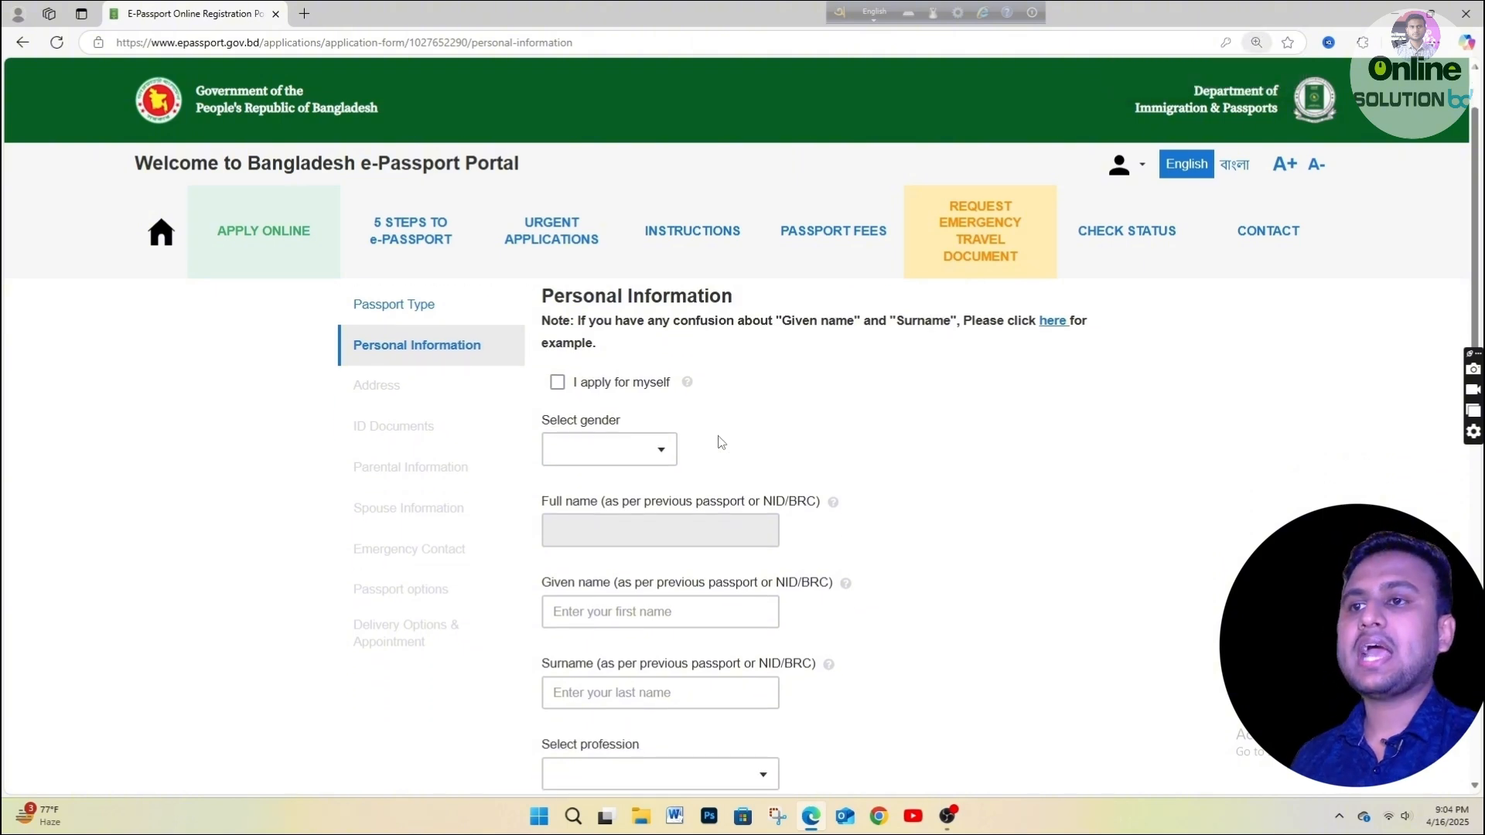
scroll(619, 419, "up", 1)
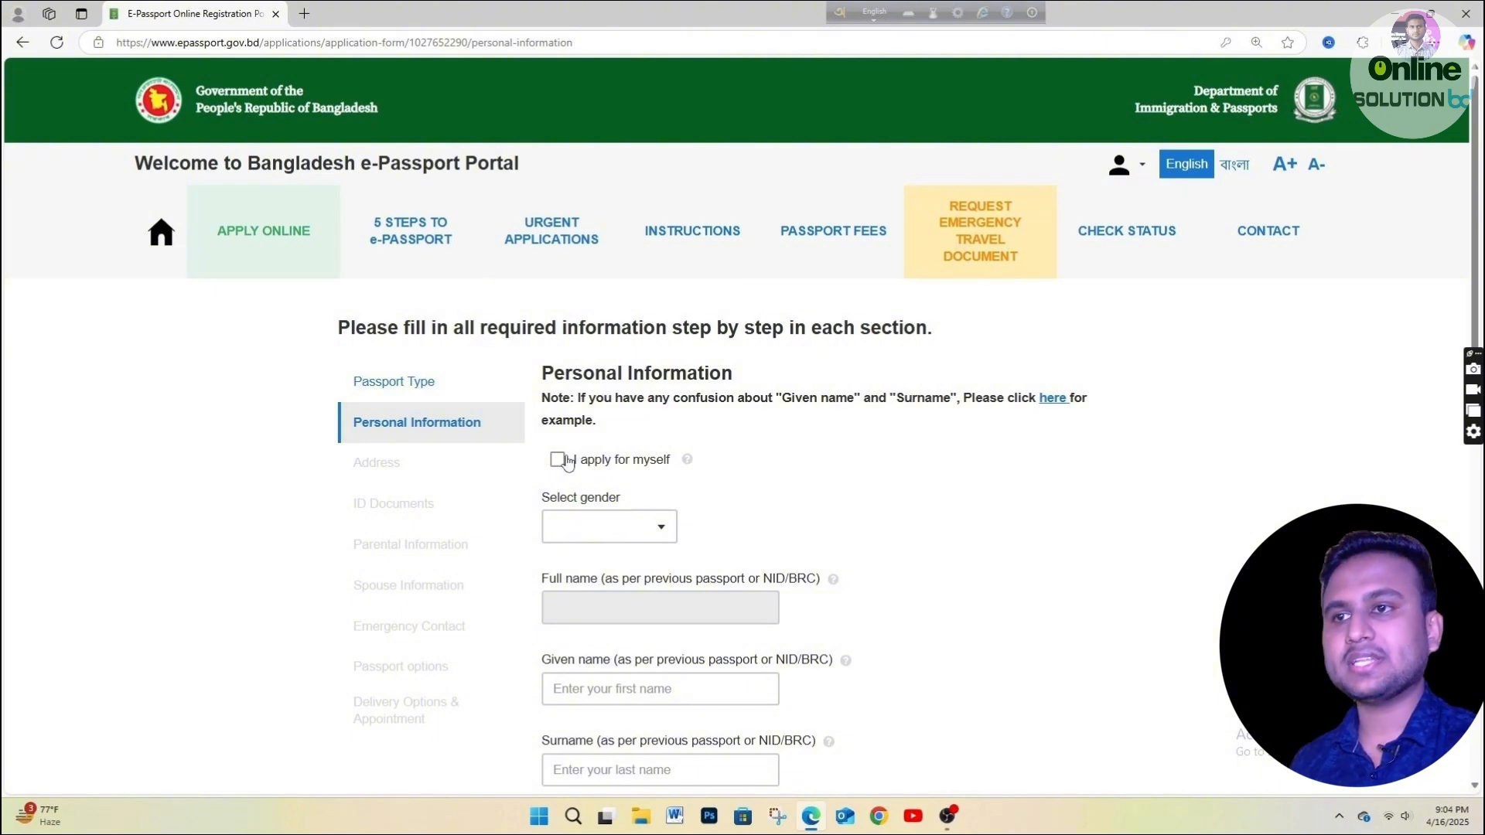
Tick 'I apply for myself' so gender MALE and the names auto-fill.
left_click(558, 461)
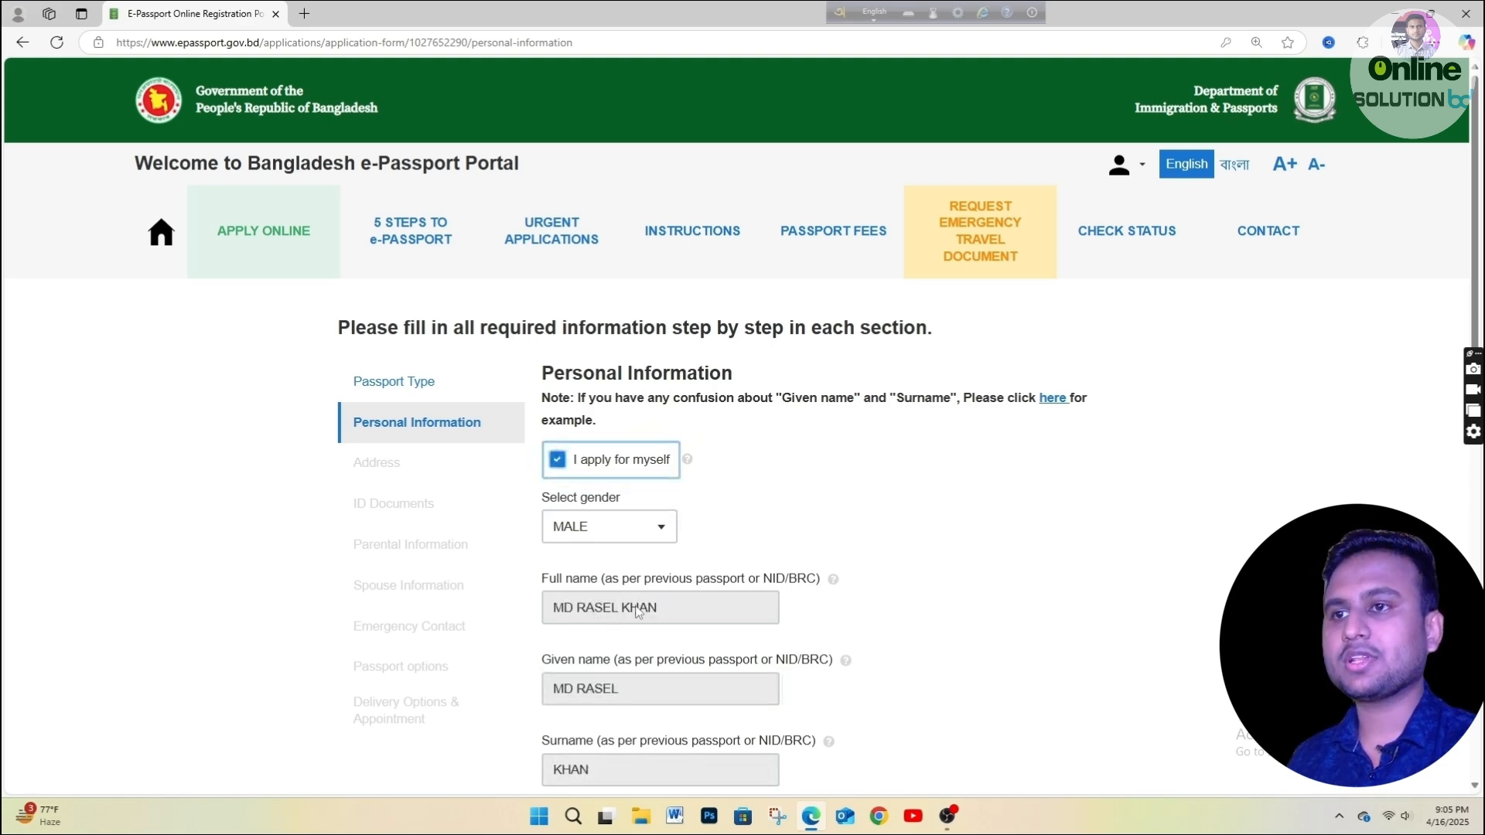
scroll(636, 611, "down", 5)
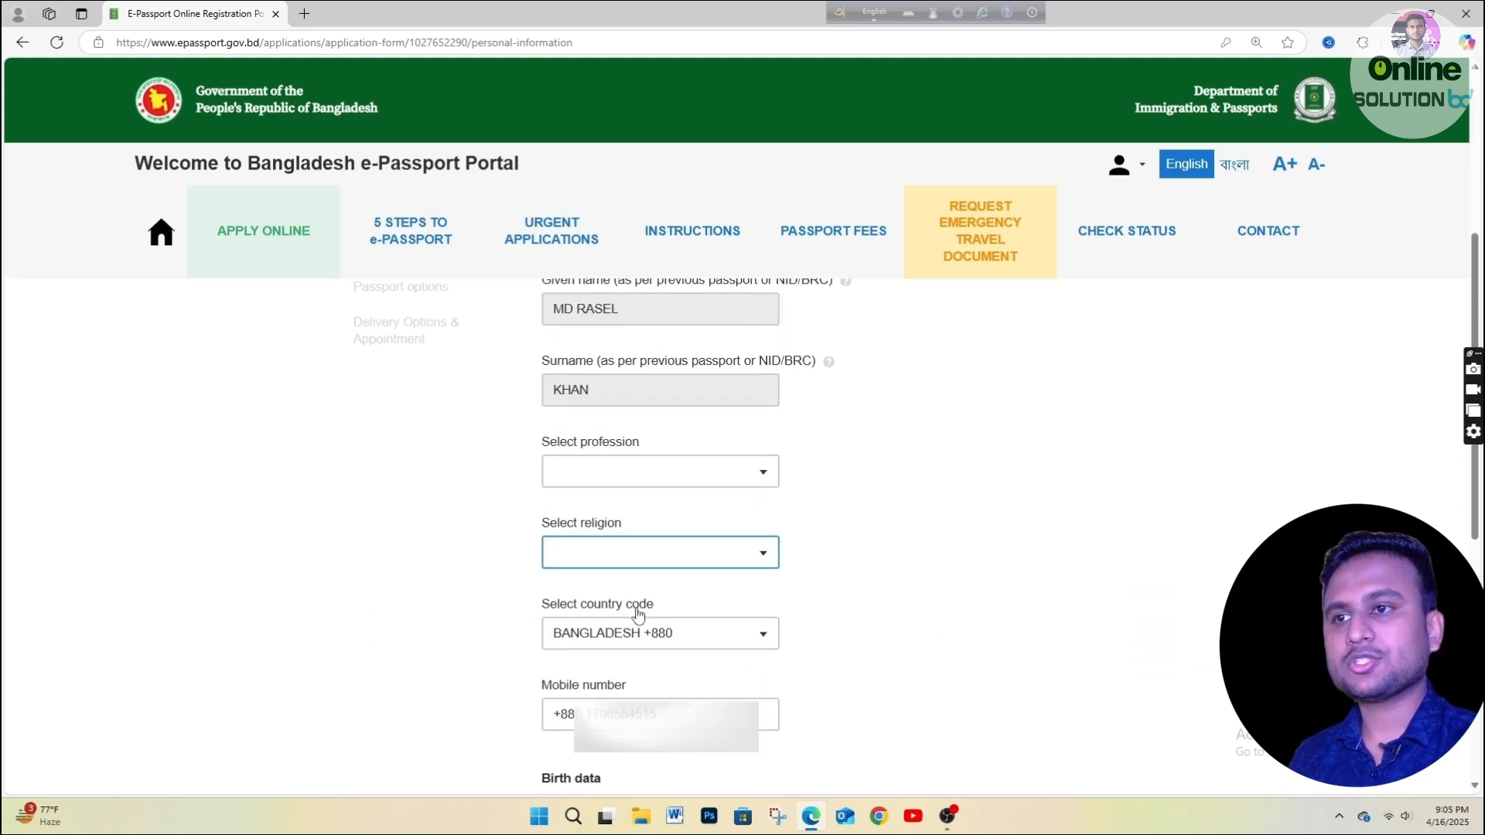
scroll(639, 615, "up", 5)
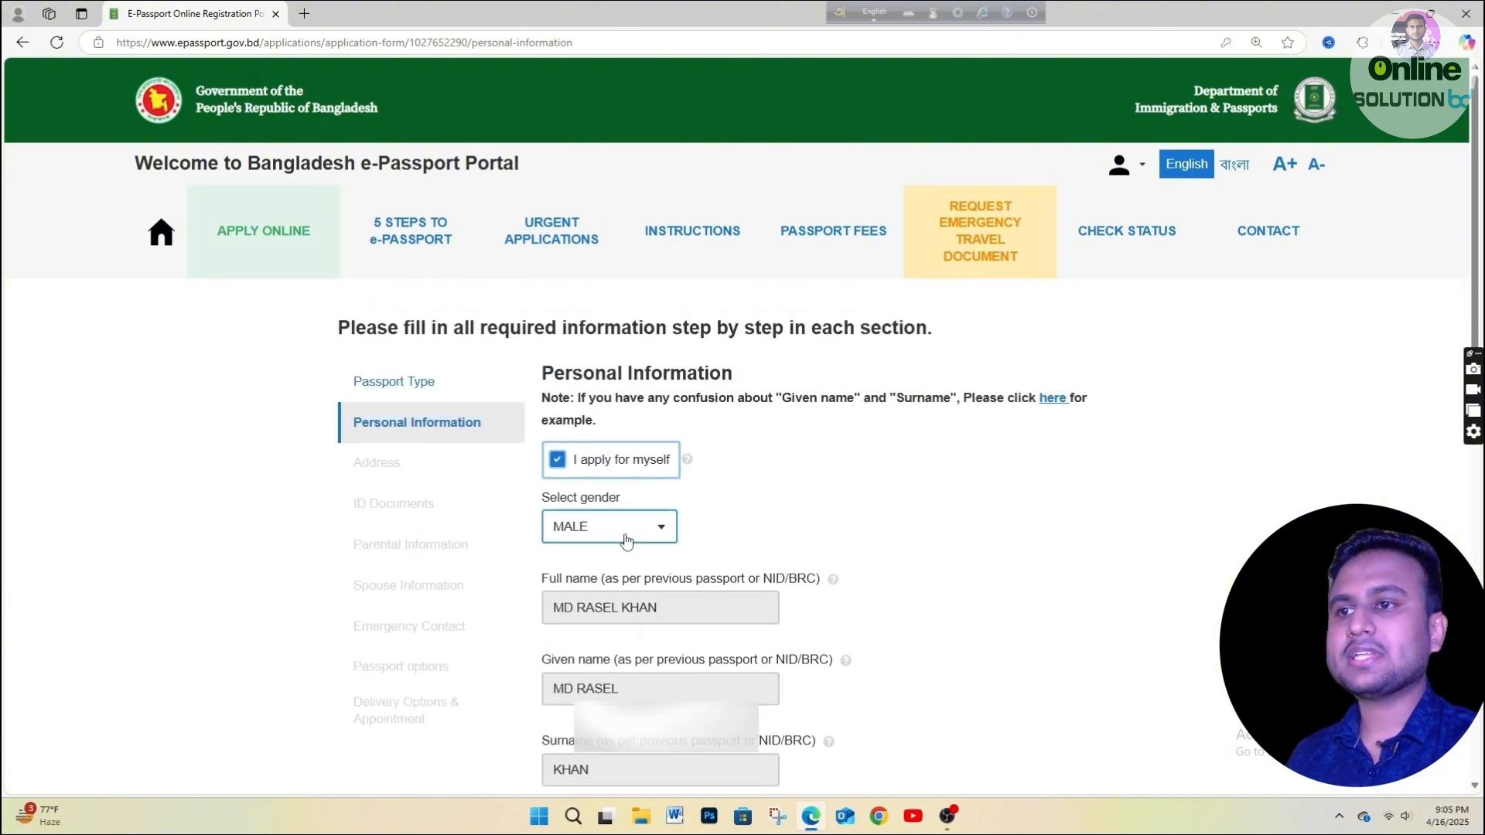
scroll(628, 547, "down", 4)
Search the profession list with 'PRIVATE' and select PRIVATE SERVICE.
left_click(598, 467)
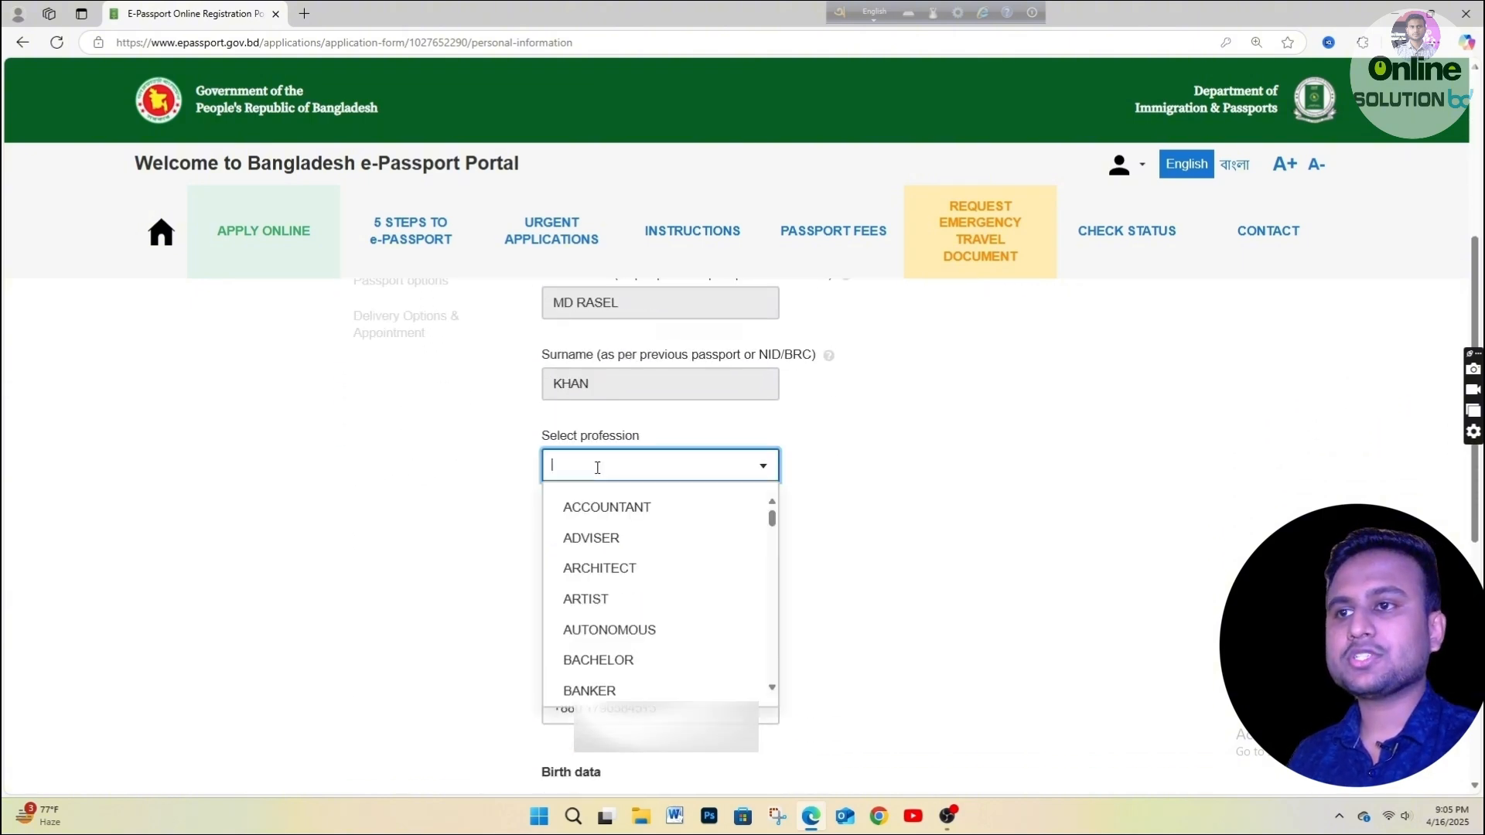
type("STU")
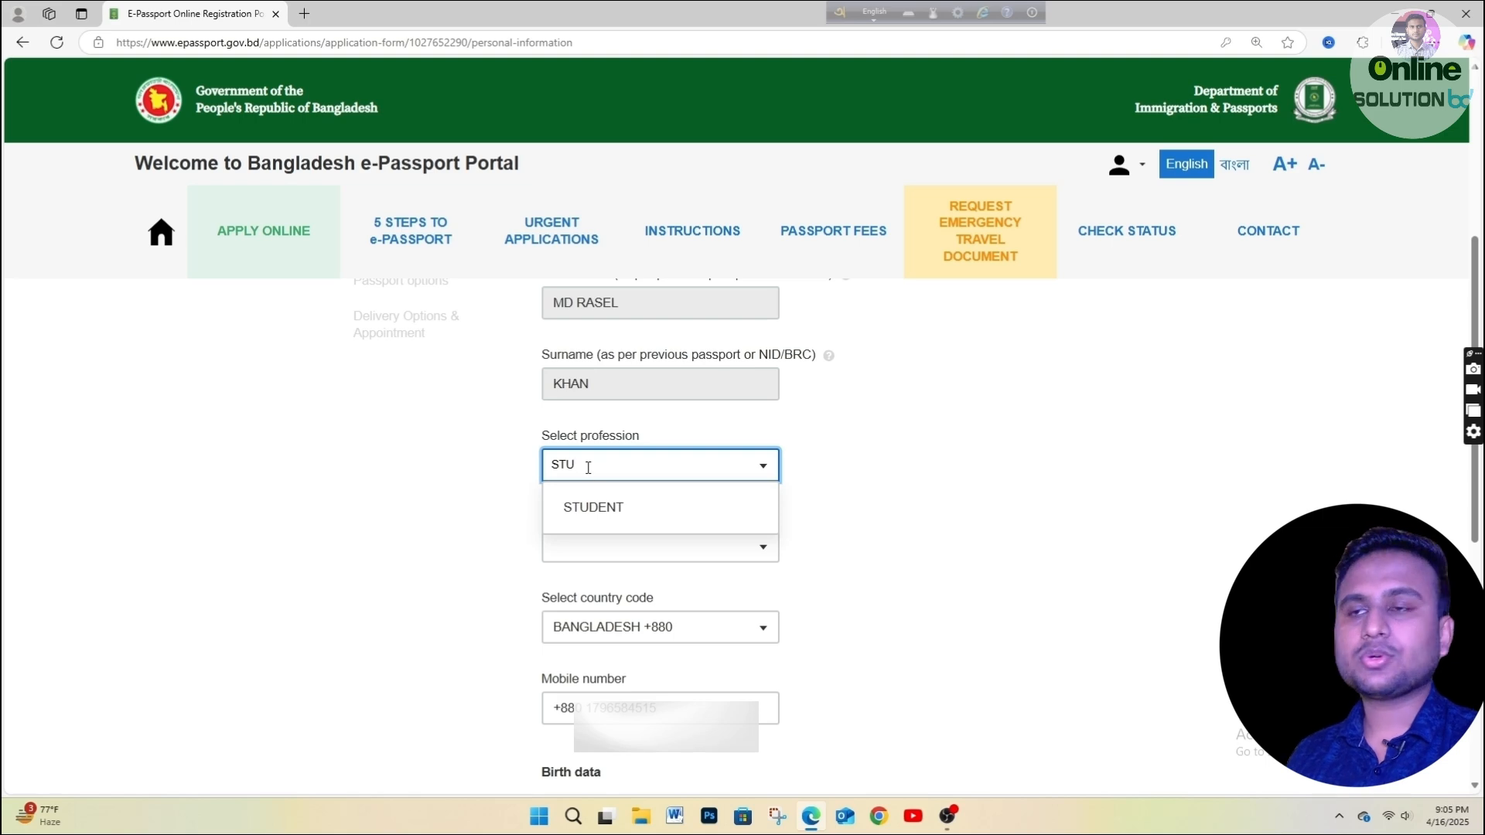
left_click_drag(607, 465, 554, 464)
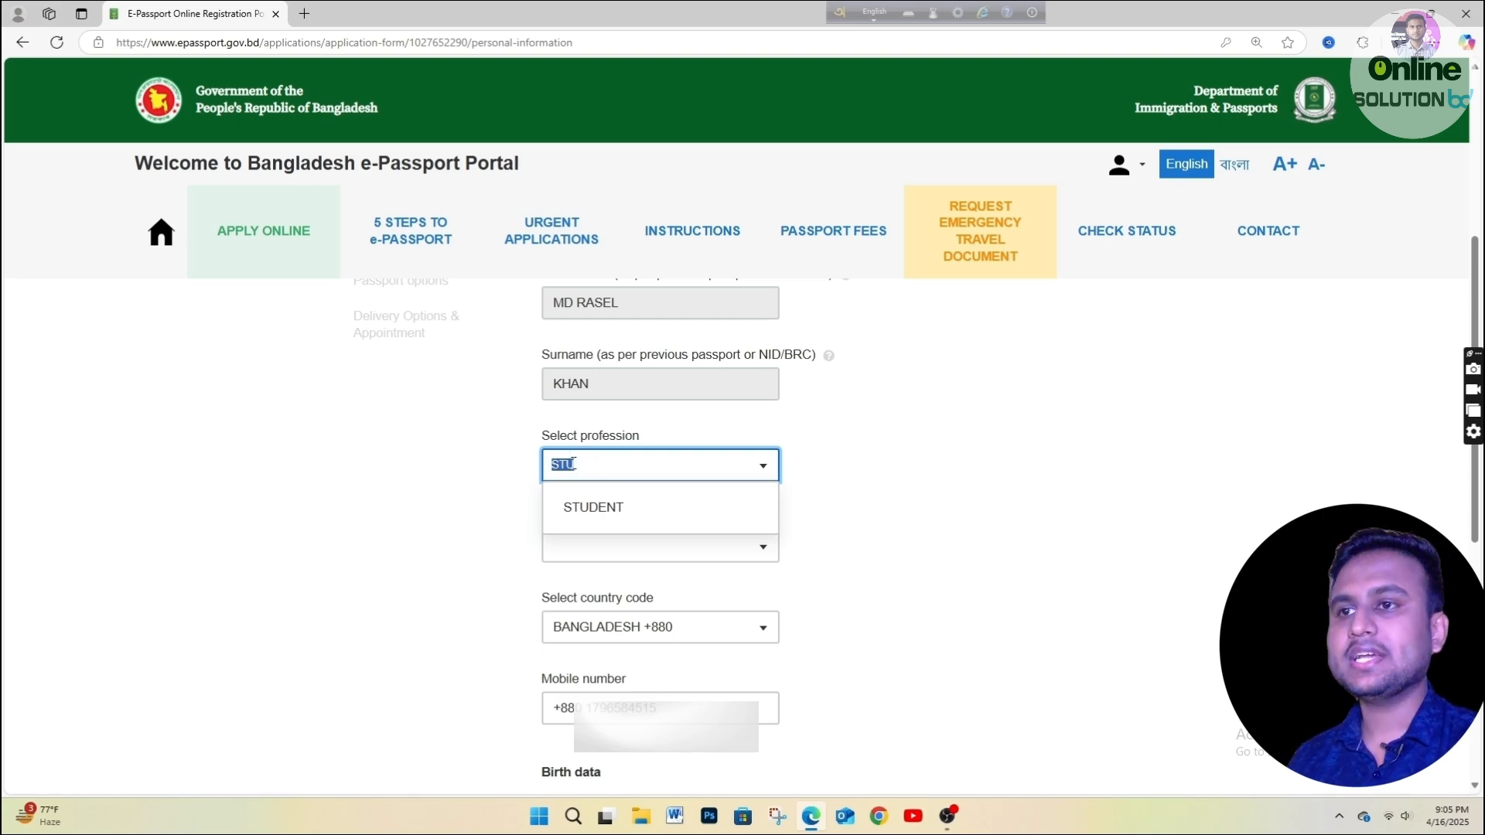
key("BackSpace")
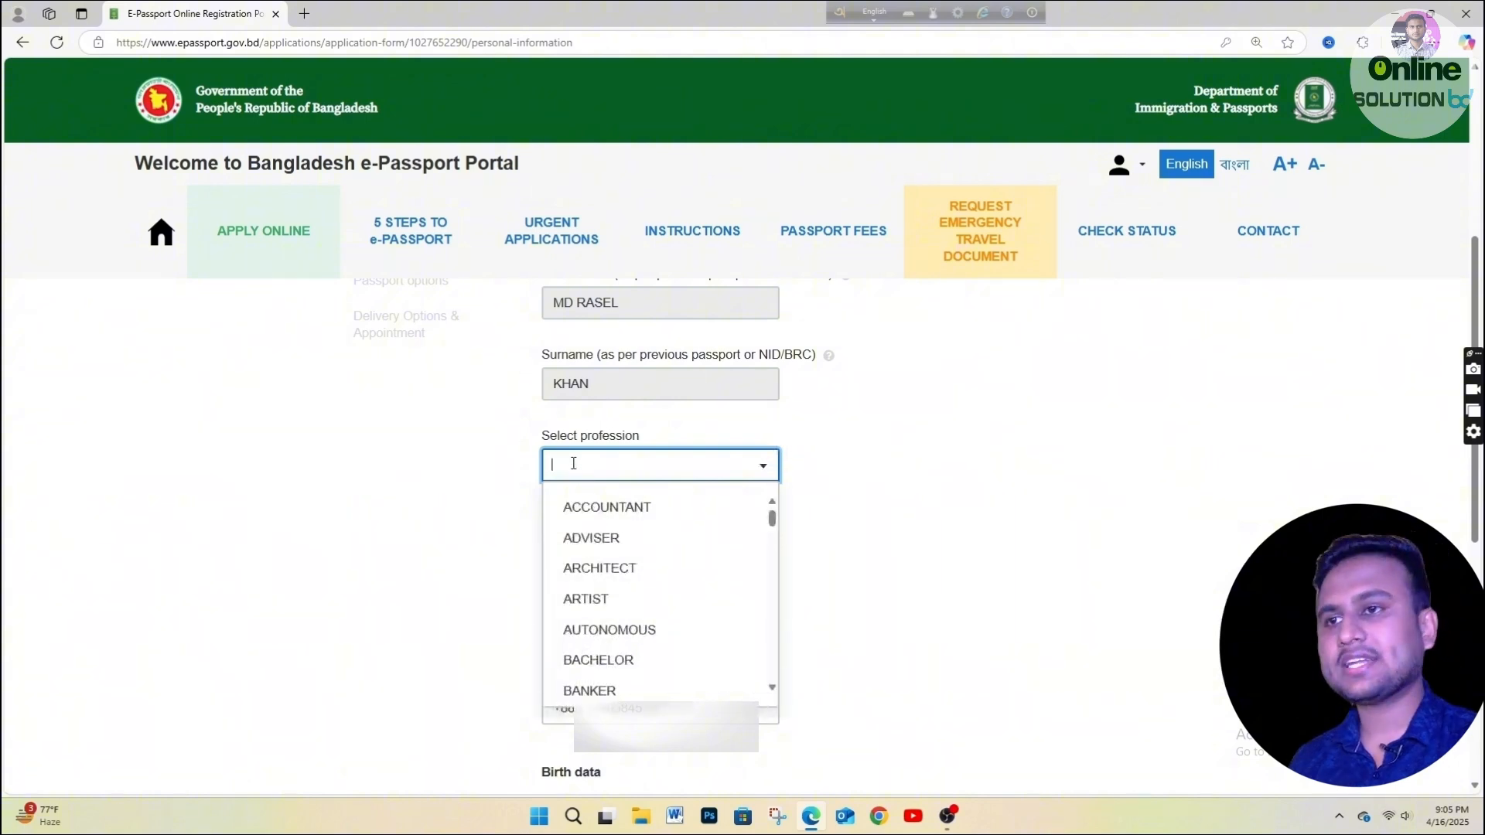
type("BAN")
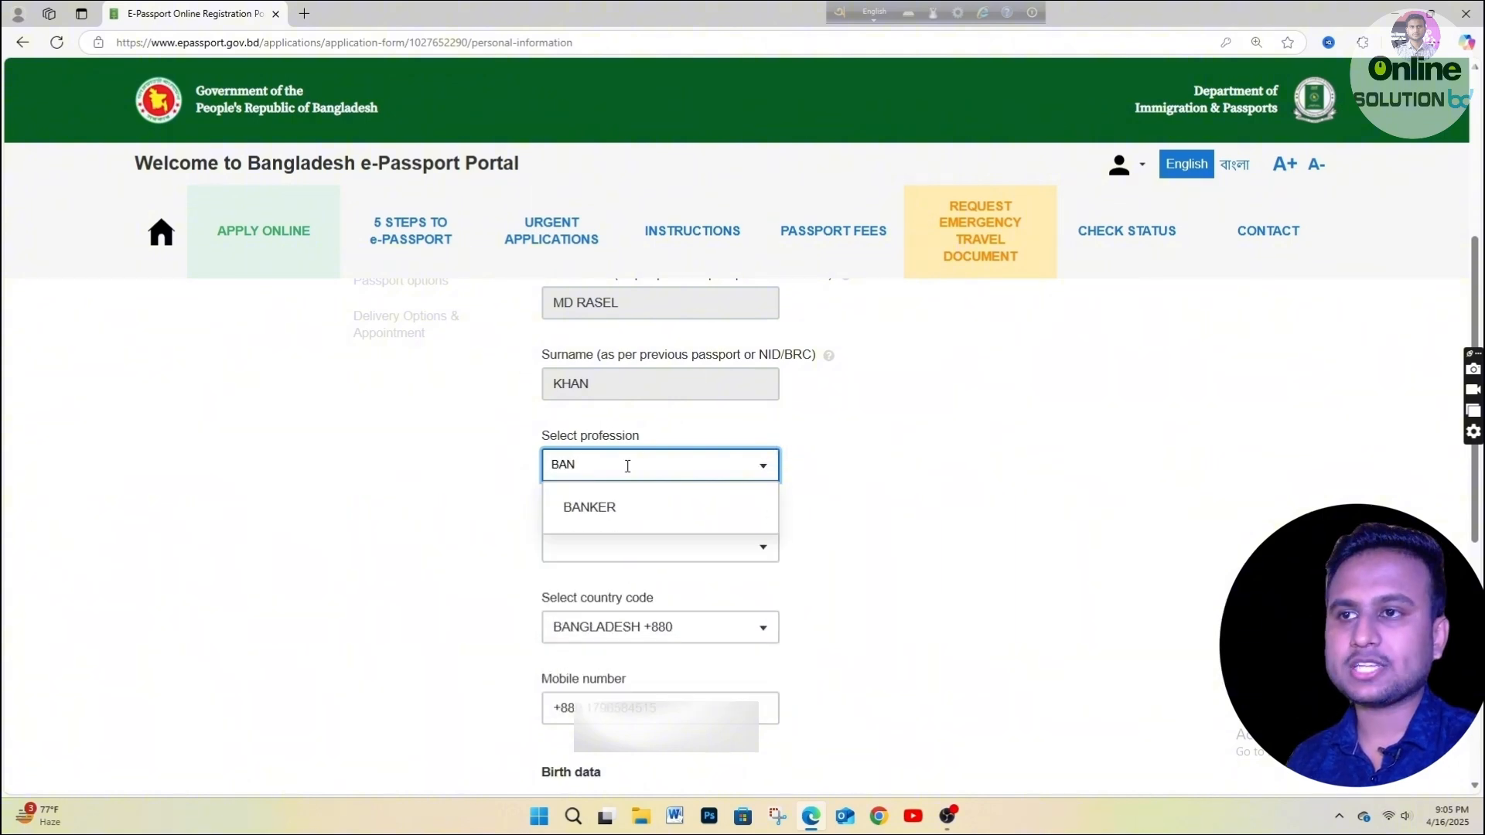
left_click_drag(625, 464, 544, 467)
key("BackSpace")
type("TEA")
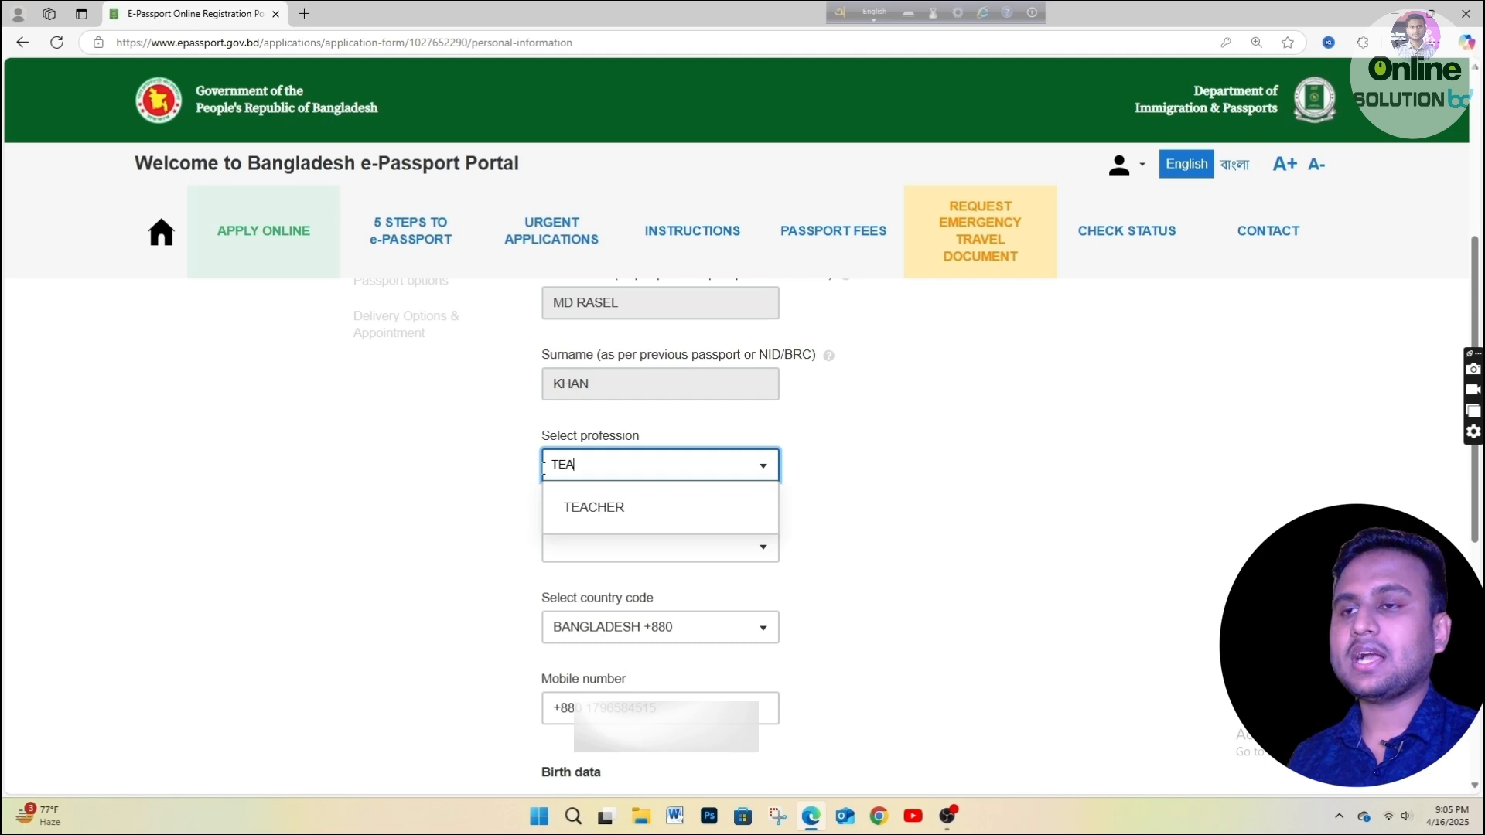
key("BackSpace")
key("BackSpace")
key("BackSpace")
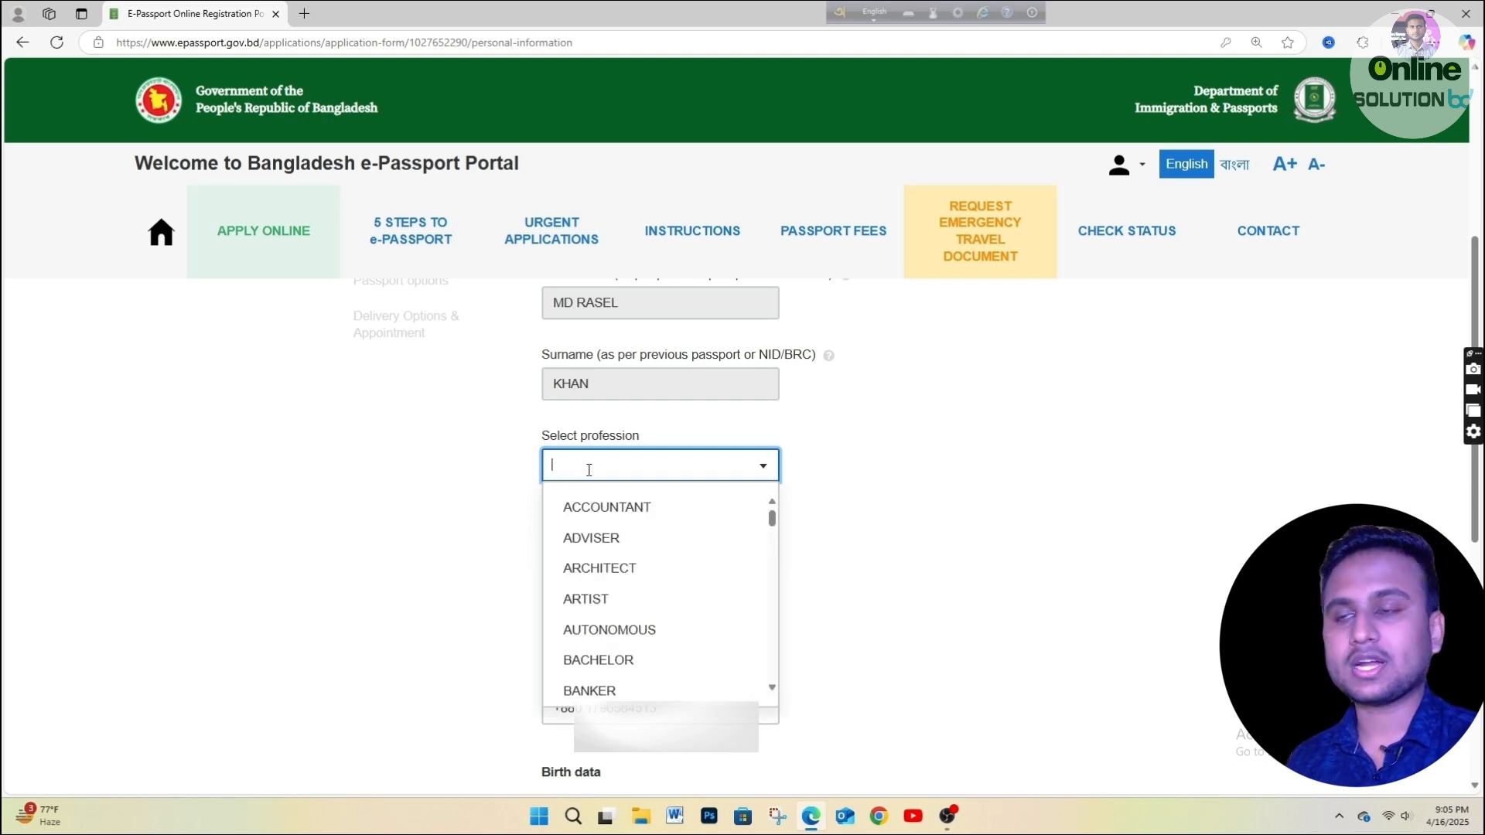
type("OTHER")
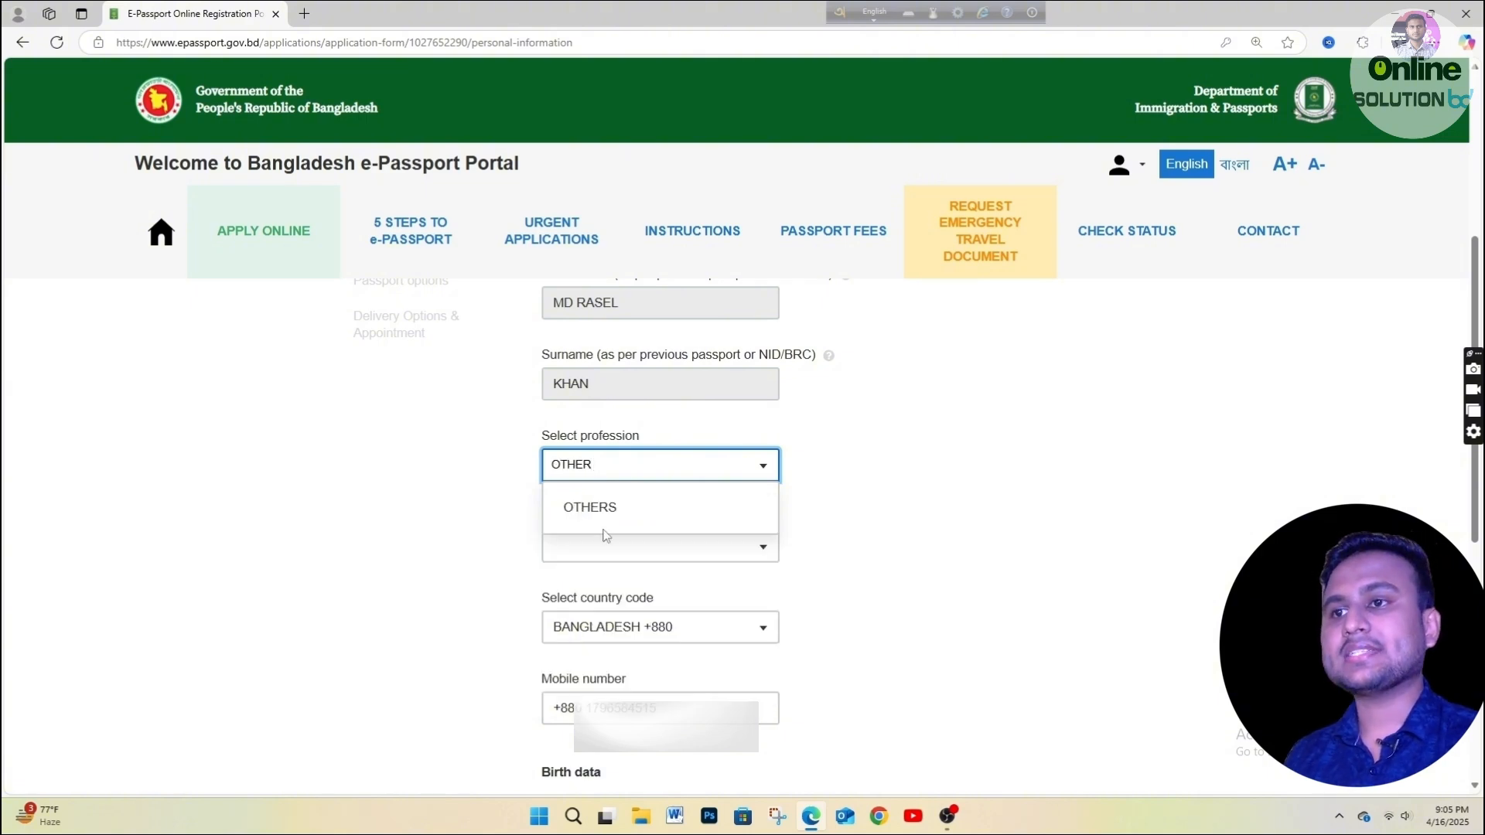
left_click_drag(600, 464, 526, 469)
type("PRIVATE")
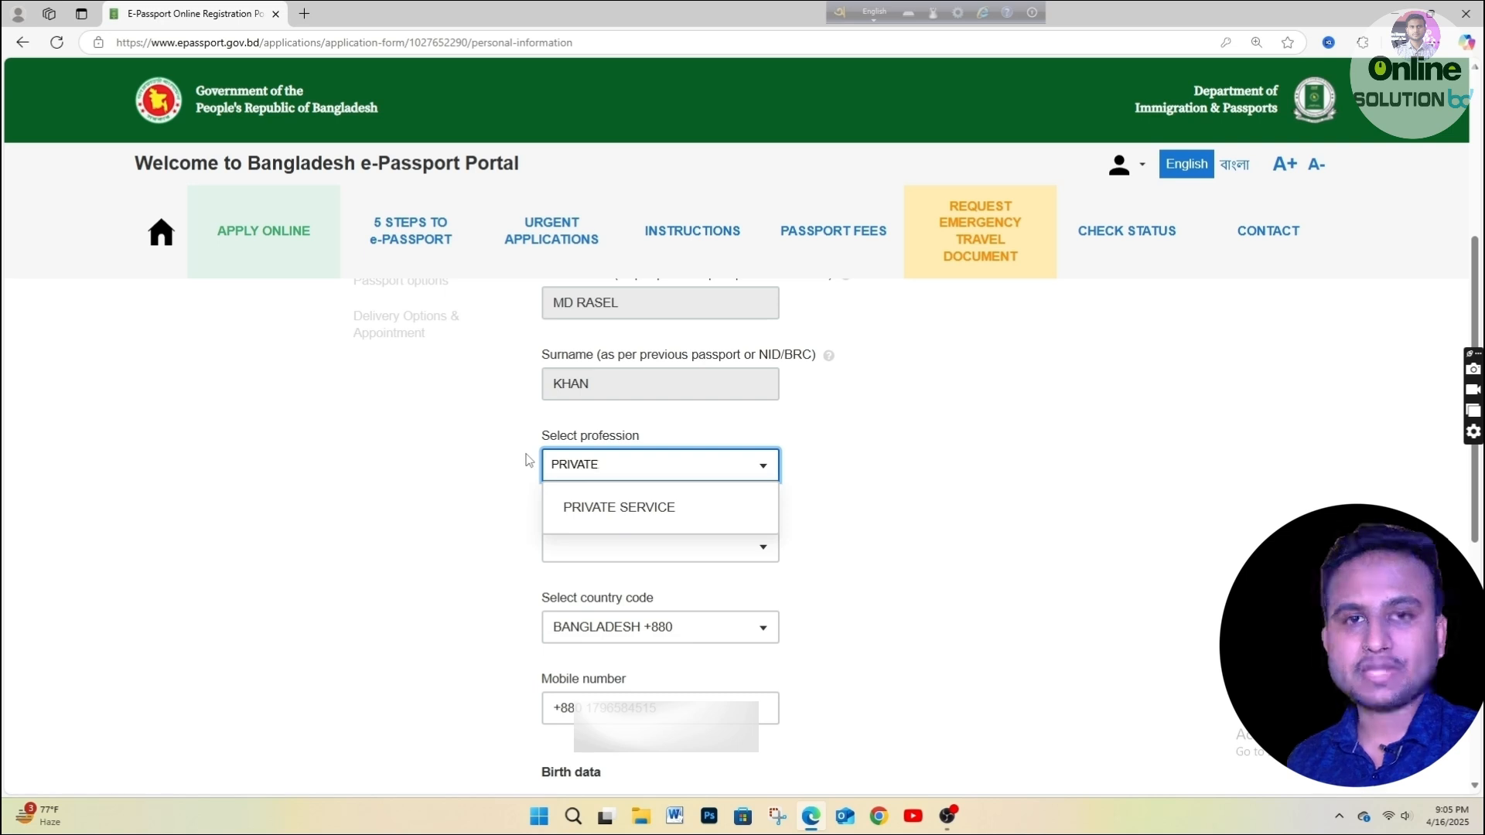
left_click(593, 509)
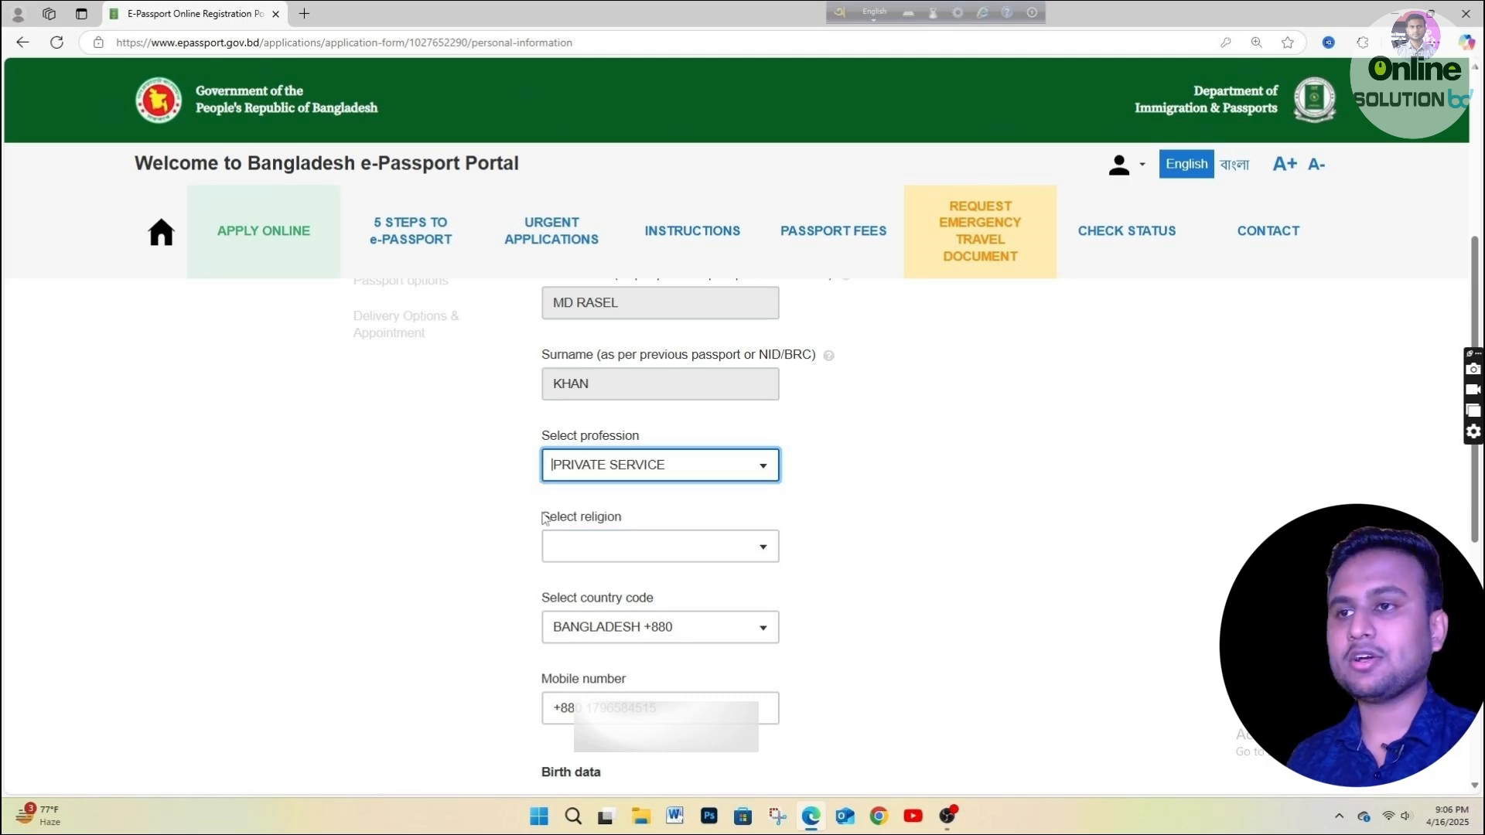
Set religion to ISLAM and district of birth to DHAKA.
left_click(584, 563)
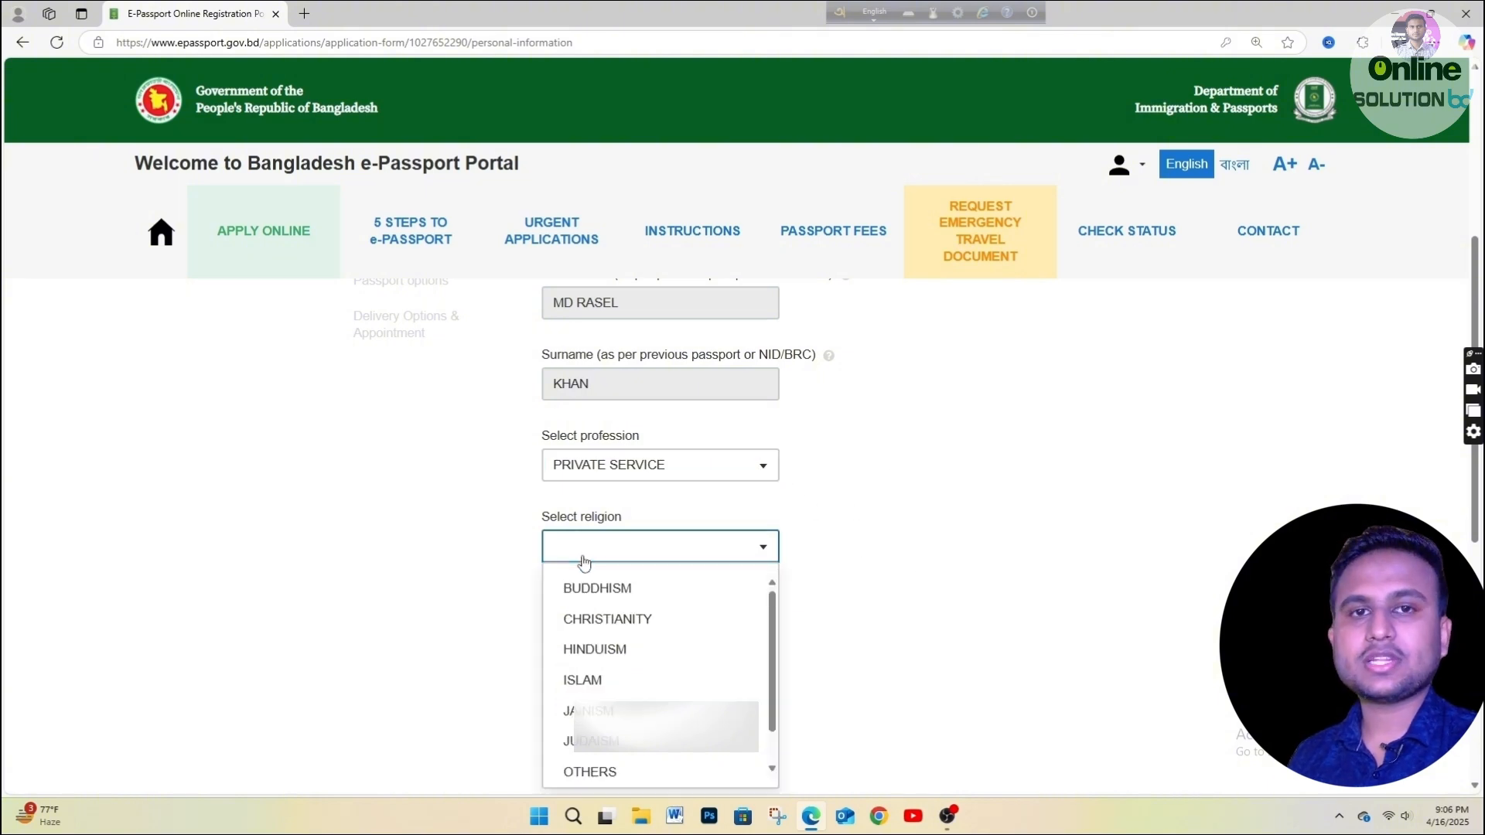
left_click(577, 681)
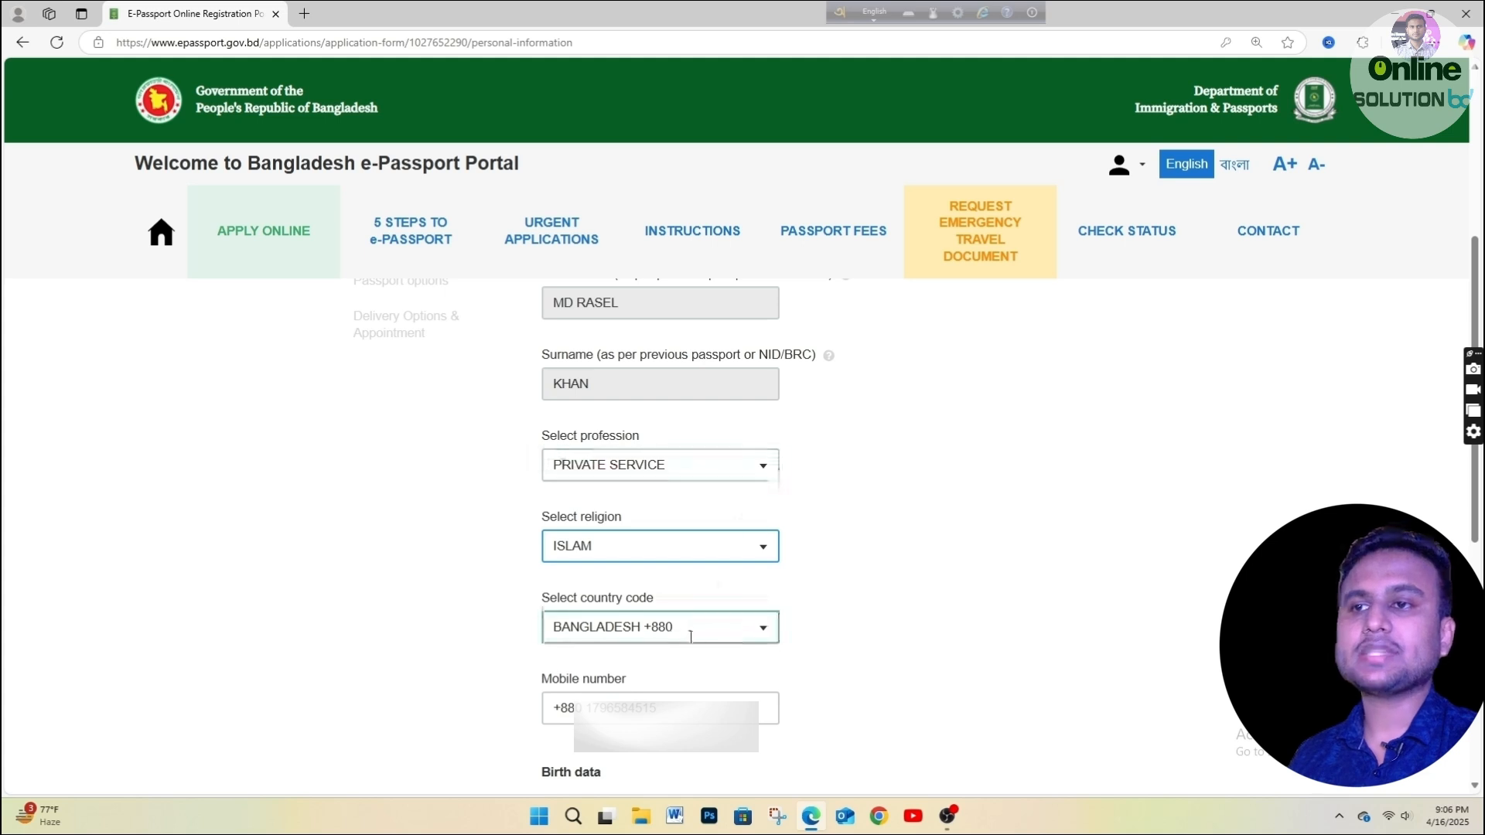
scroll(810, 557, "down", 2)
scroll(809, 557, "down", 3)
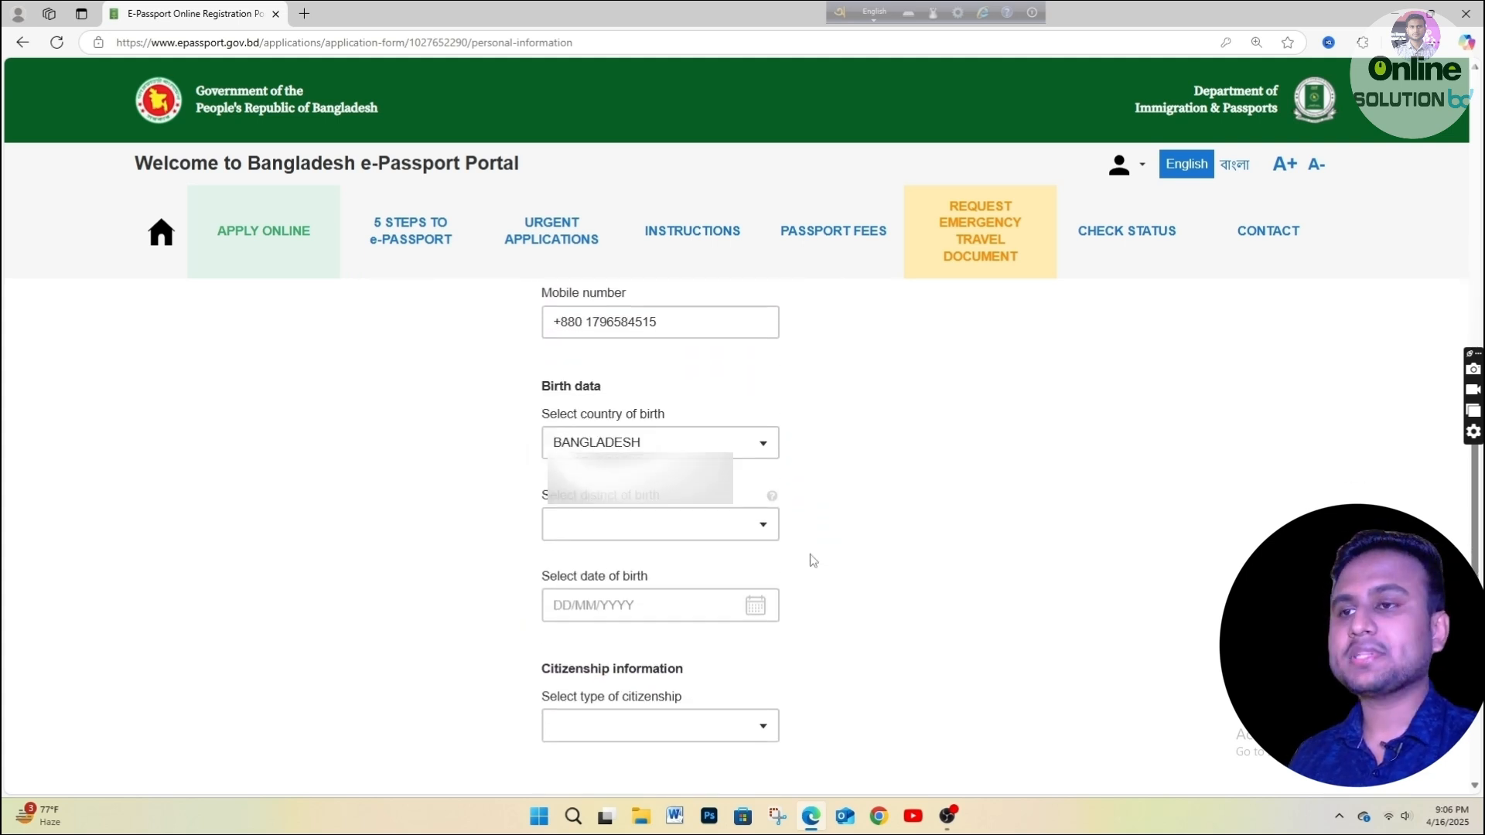
left_click(578, 528)
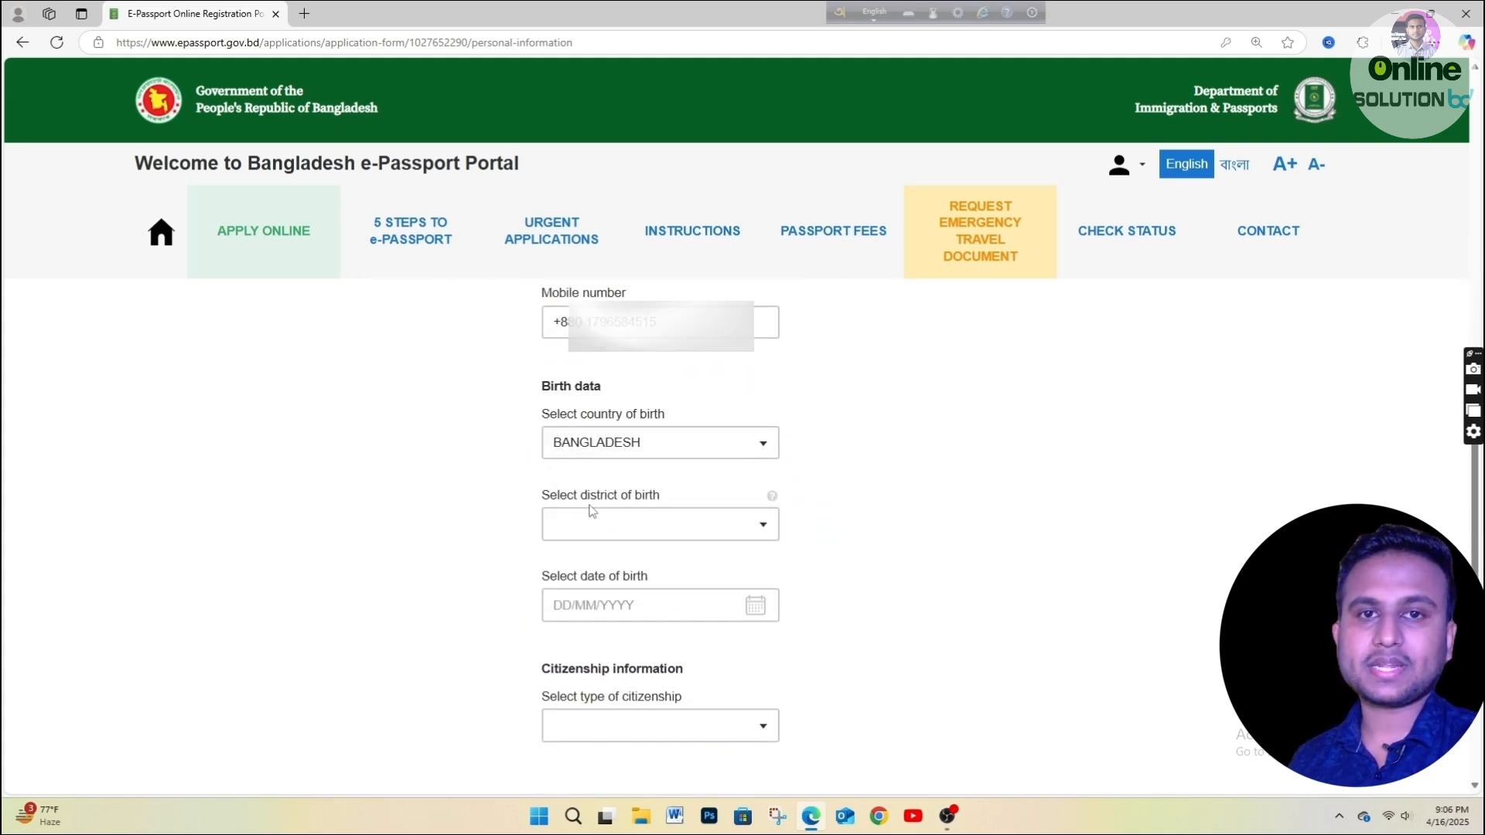
type("DHAK")
left_click(594, 573)
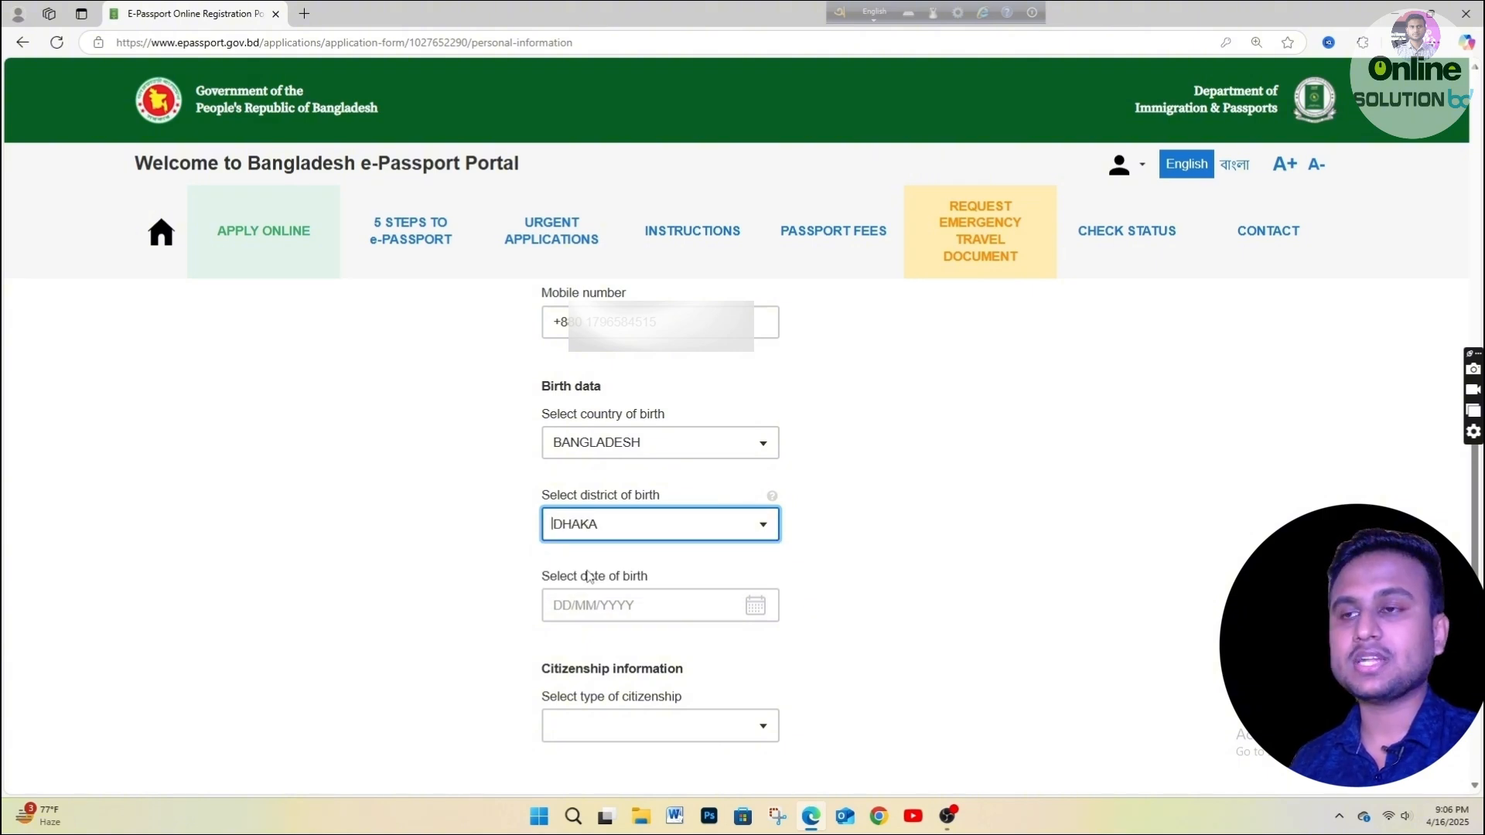
left_click(569, 524)
left_click(885, 517)
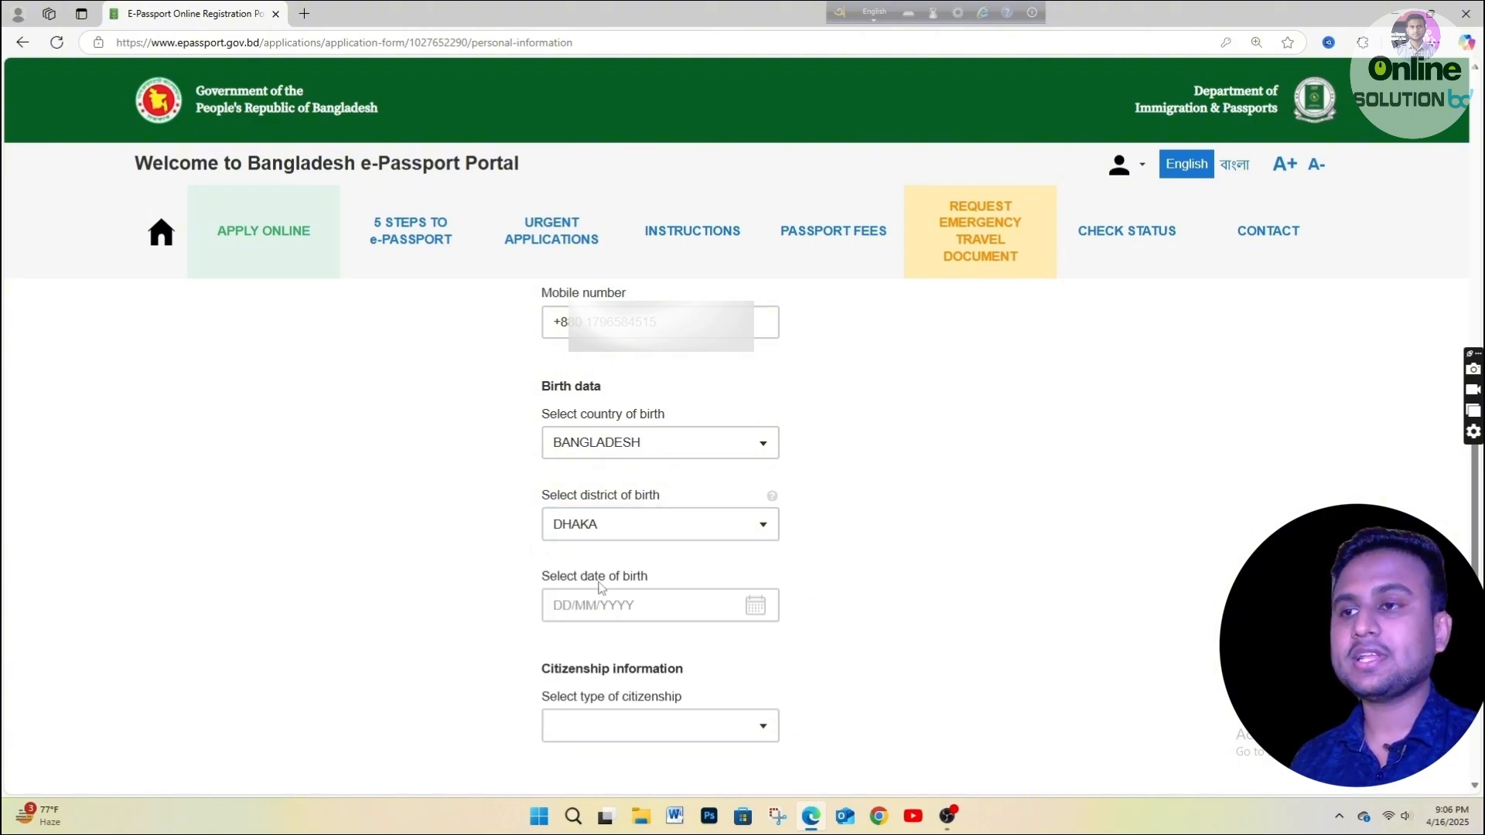
left_click(628, 594)
left_click(756, 606)
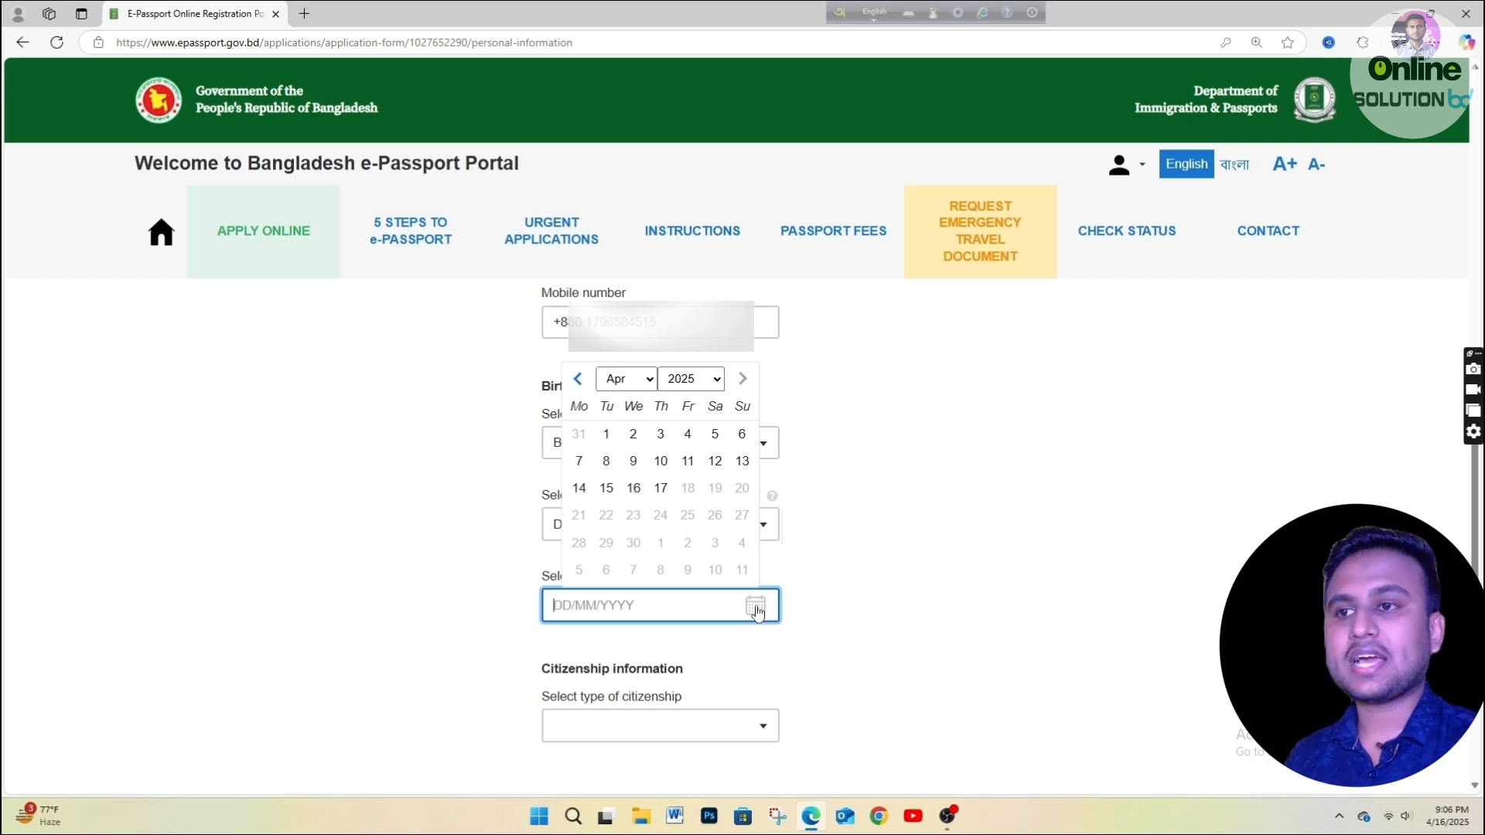
left_click(680, 380)
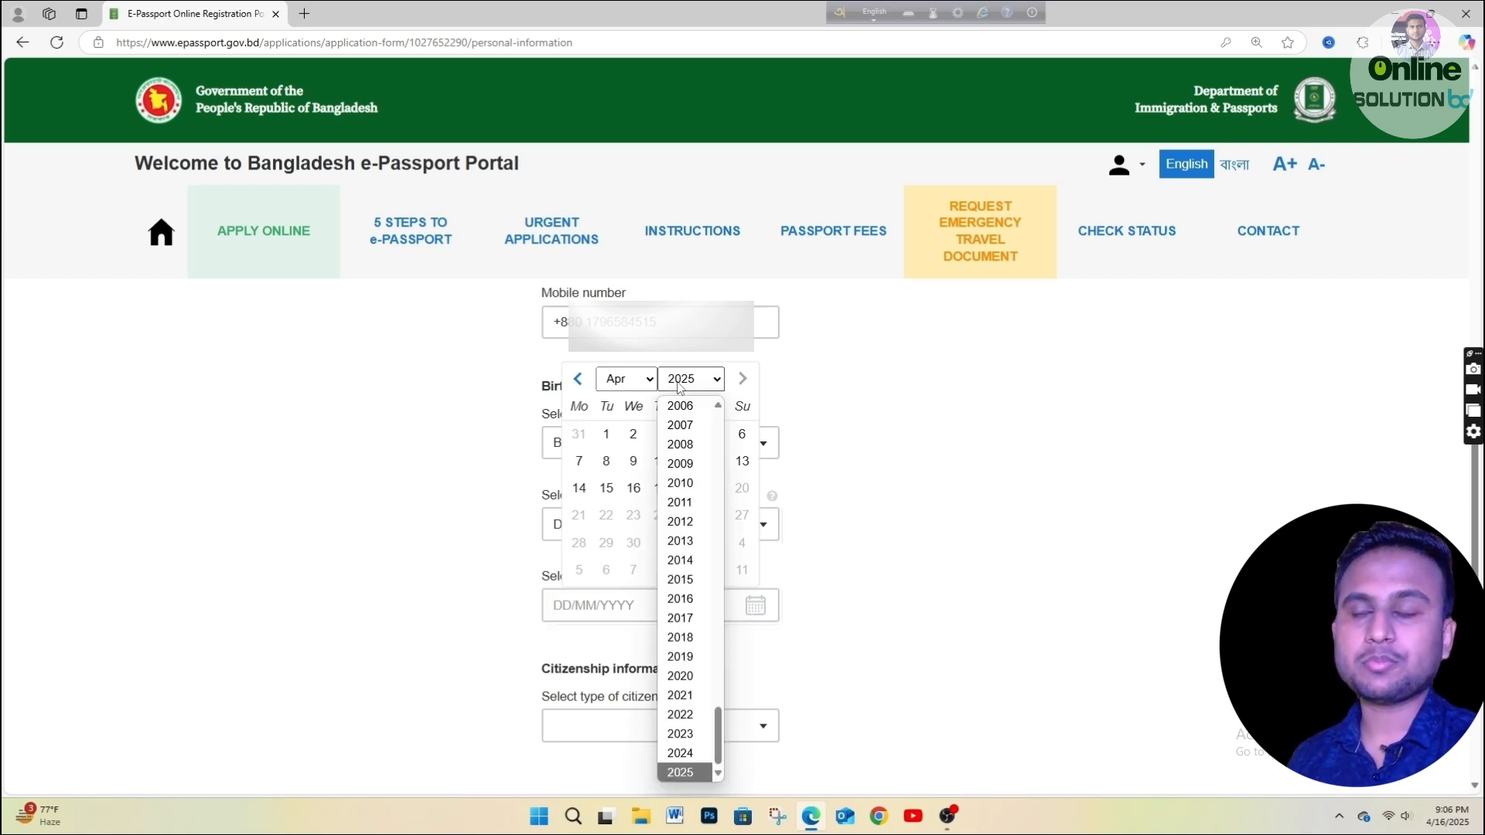
type("1990")
type("5")
left_click(635, 383)
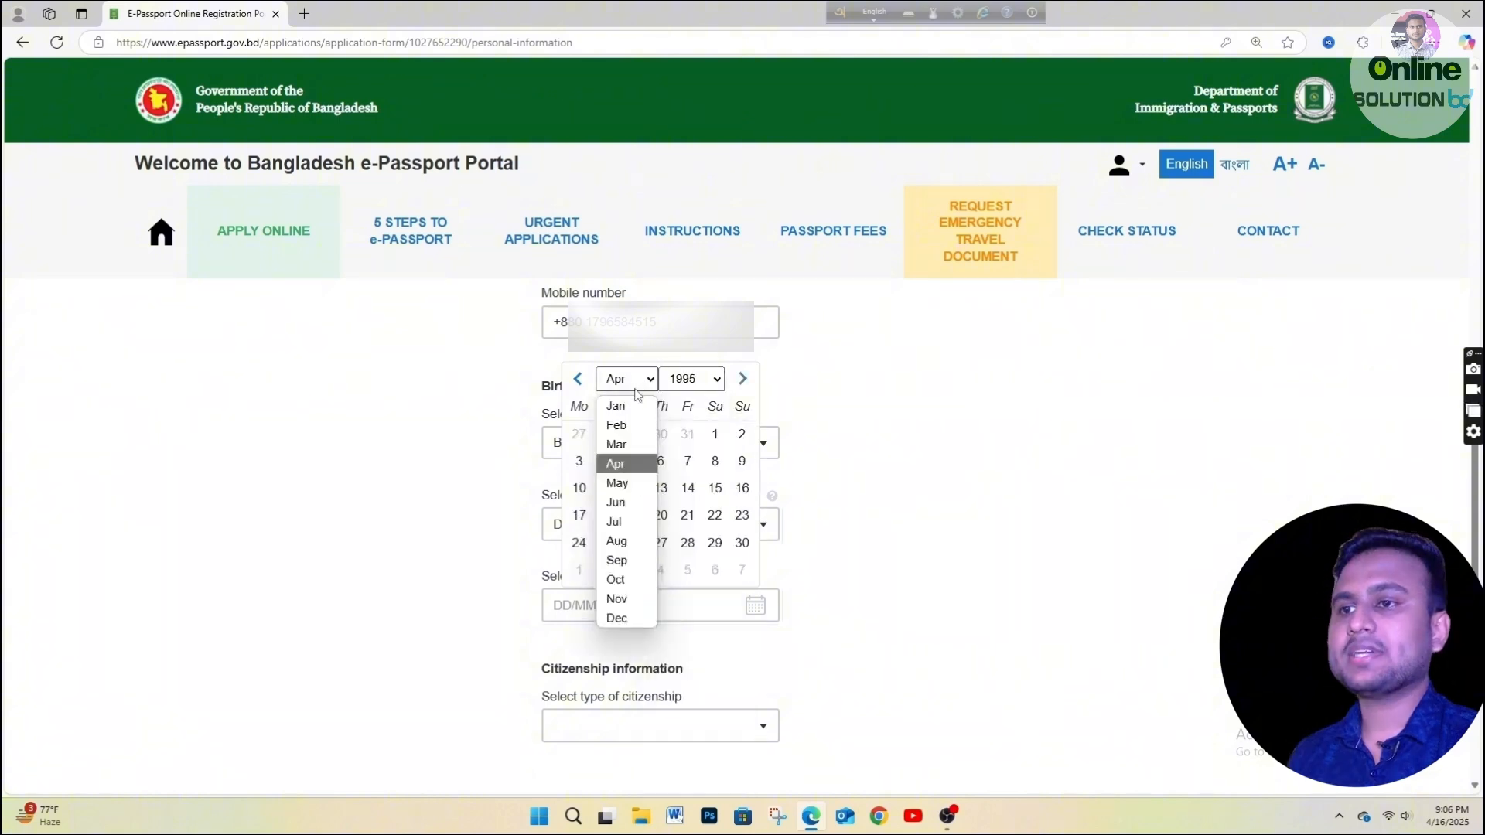
left_click(627, 445)
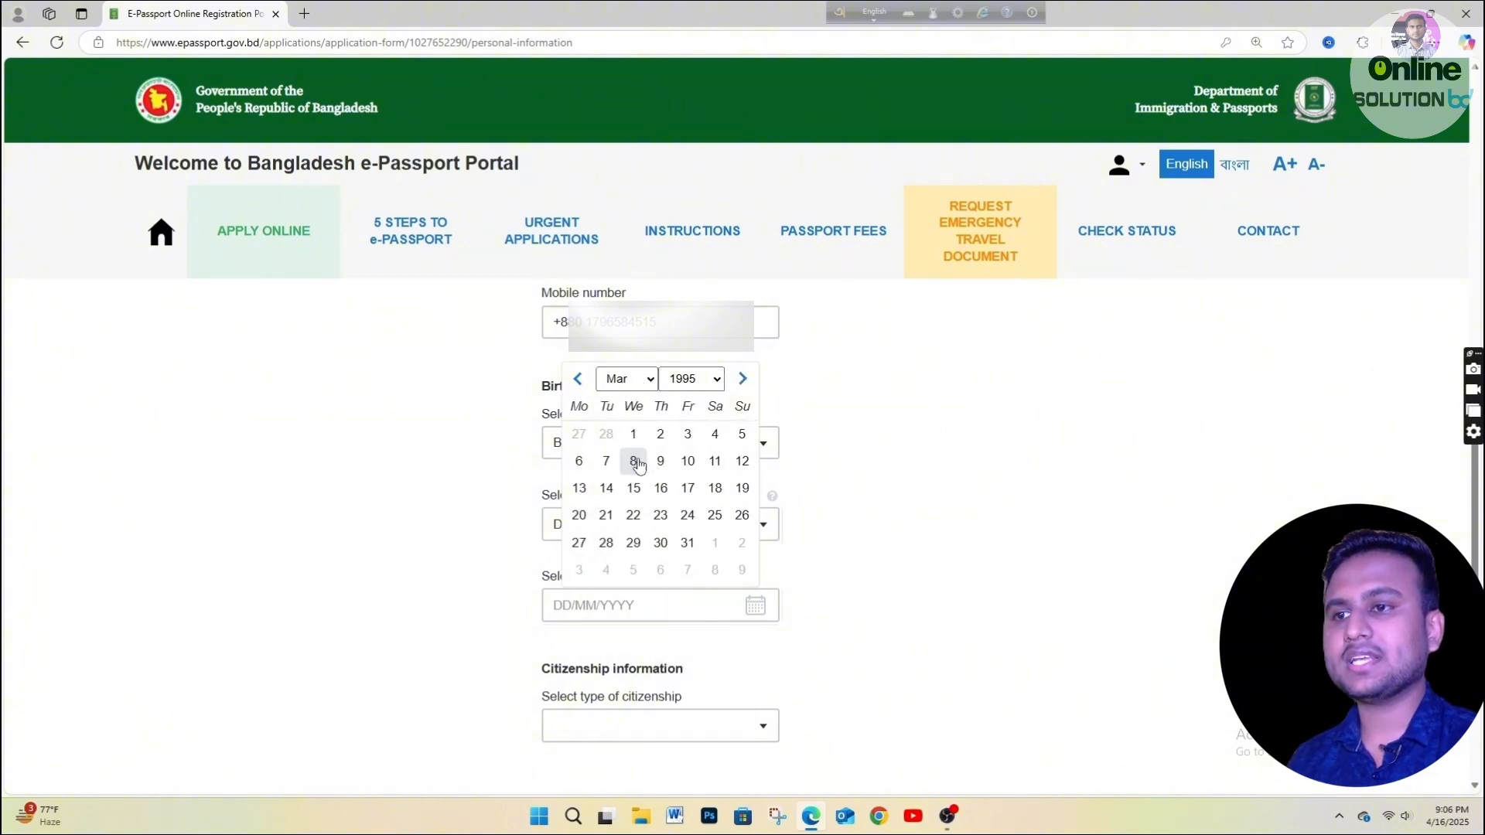
left_click(633, 434)
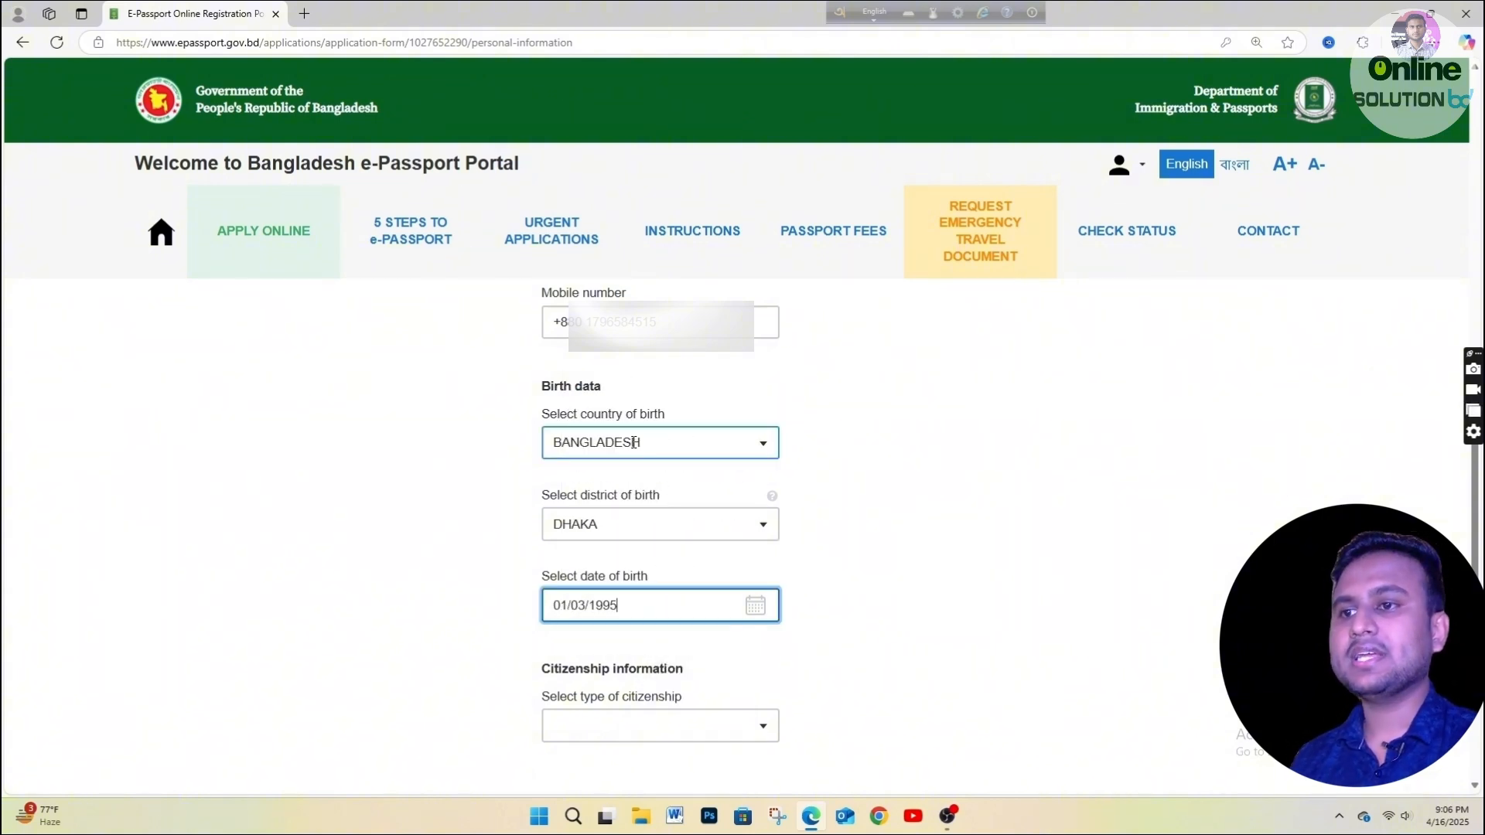
left_click(723, 634)
Choose BY BIRTH citizenship and save personal information.
left_click(570, 724)
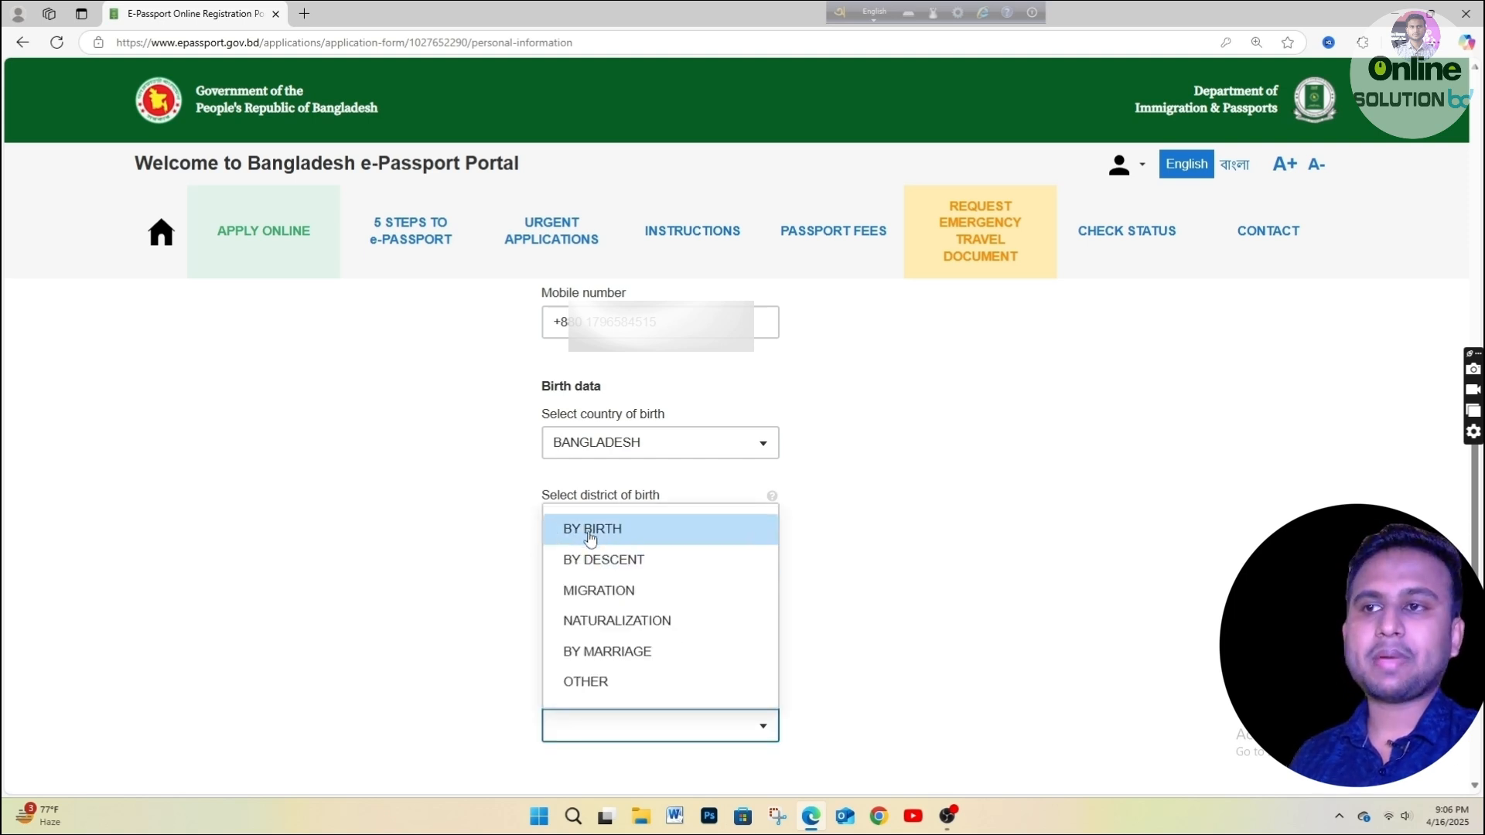
left_click(666, 532)
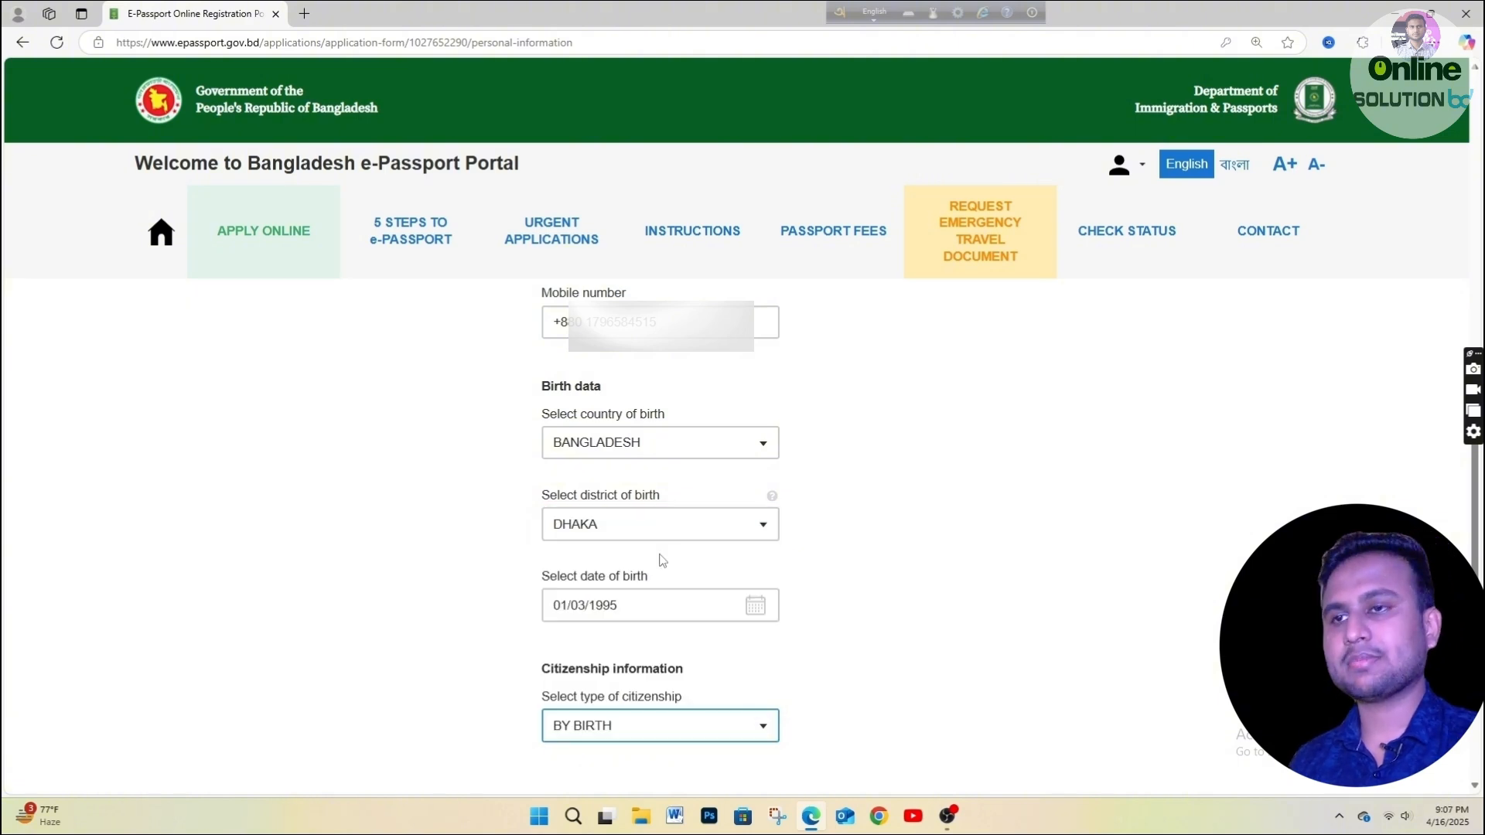
scroll(809, 669, "down", 2)
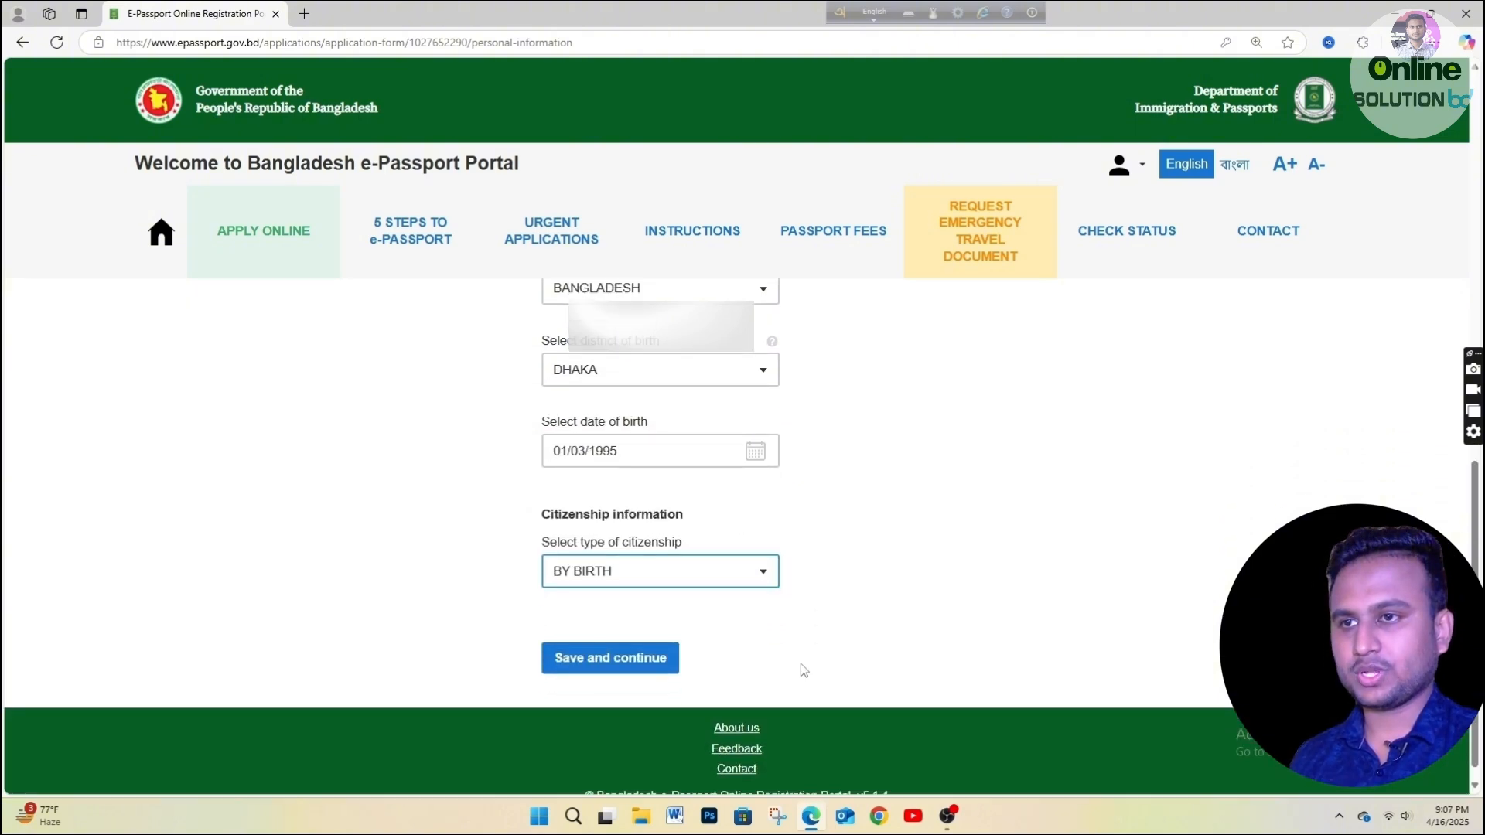
left_click(587, 664)
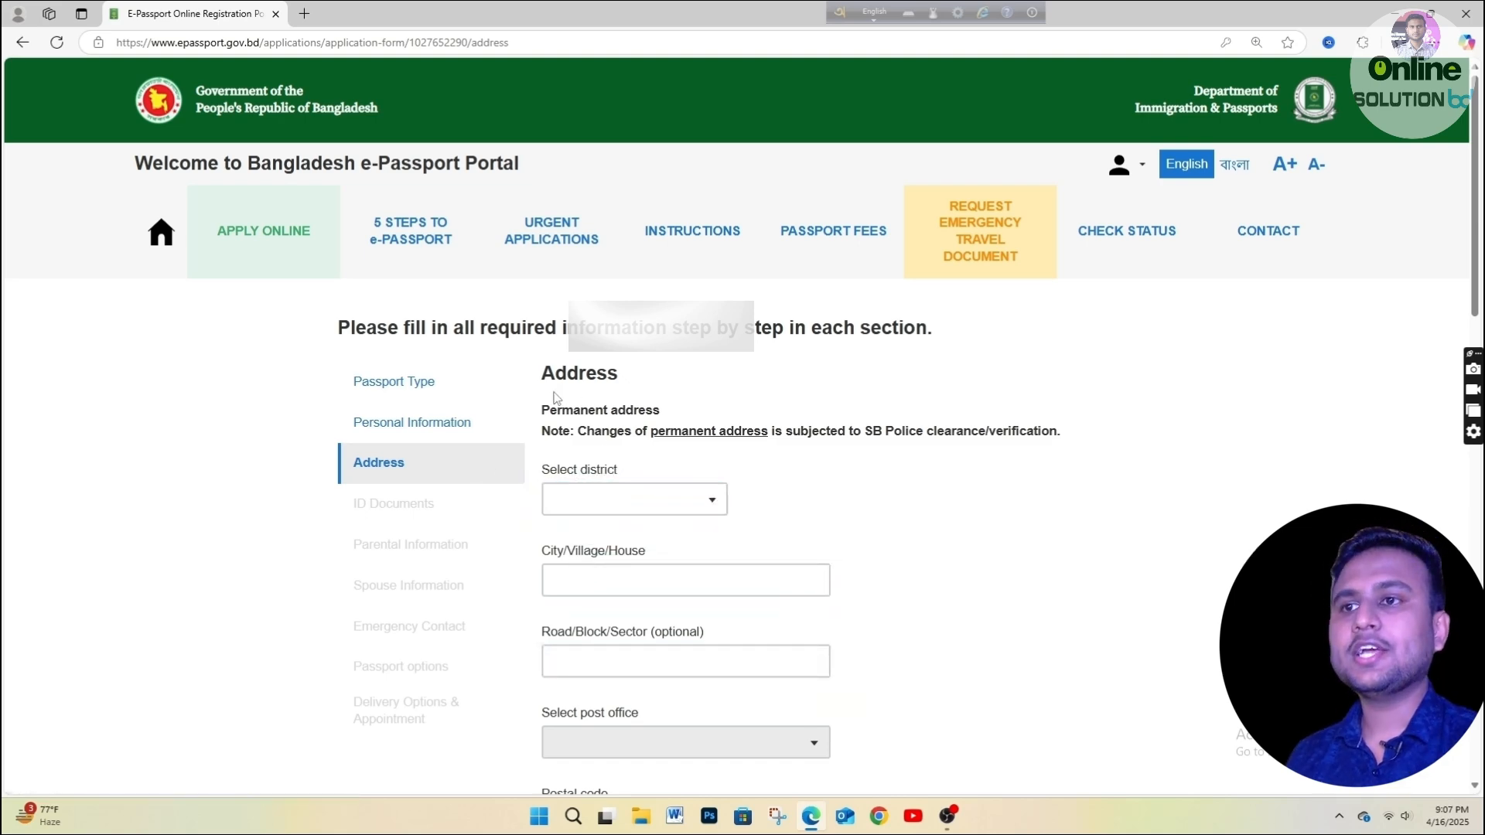
Set the permanent address district to DHAKA and enter the city/village/house line.
left_click_drag(543, 409, 653, 411)
left_click(744, 474)
left_click(601, 497)
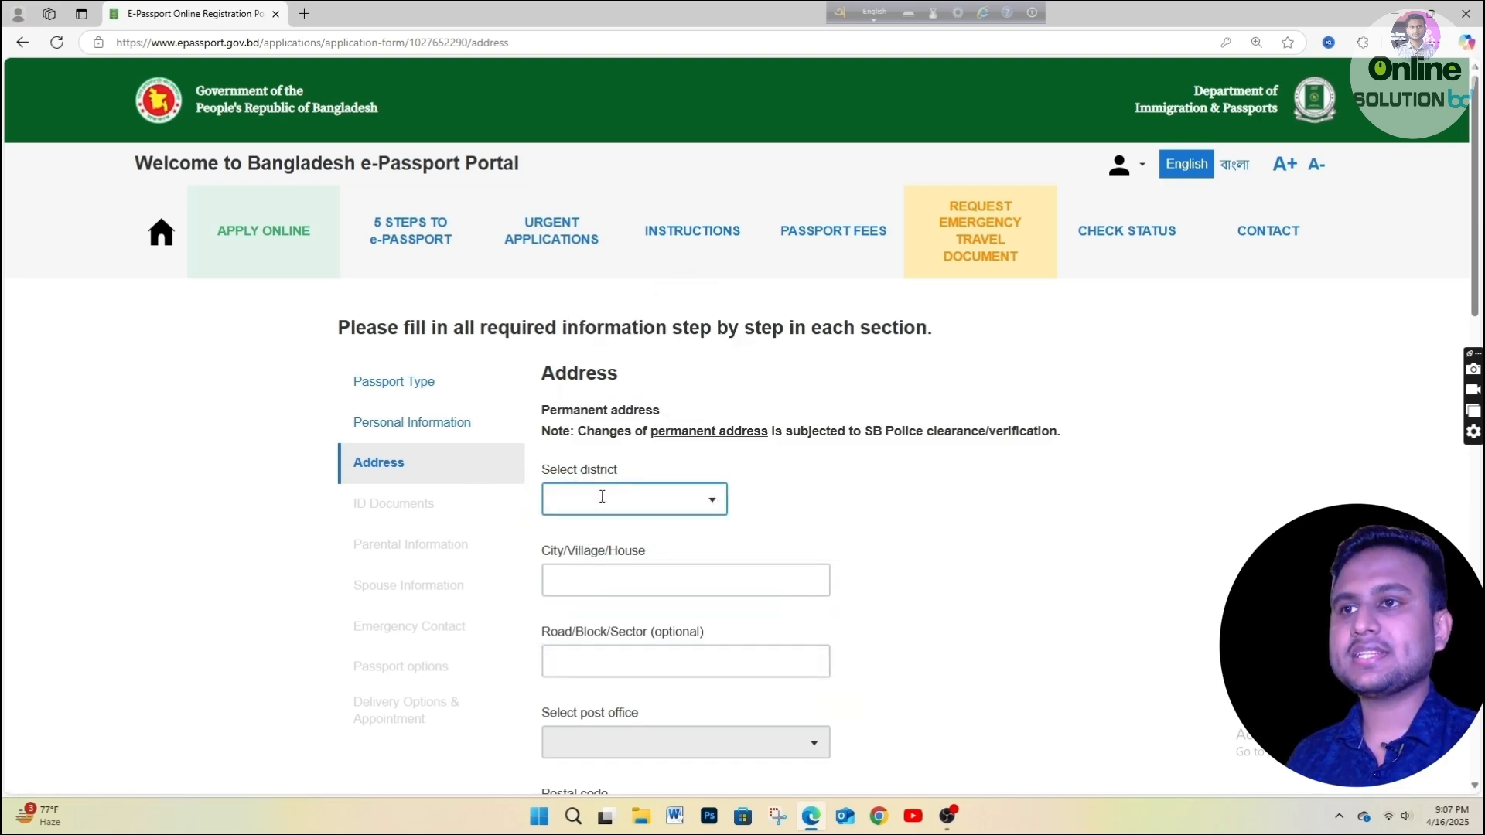
left_click(602, 497)
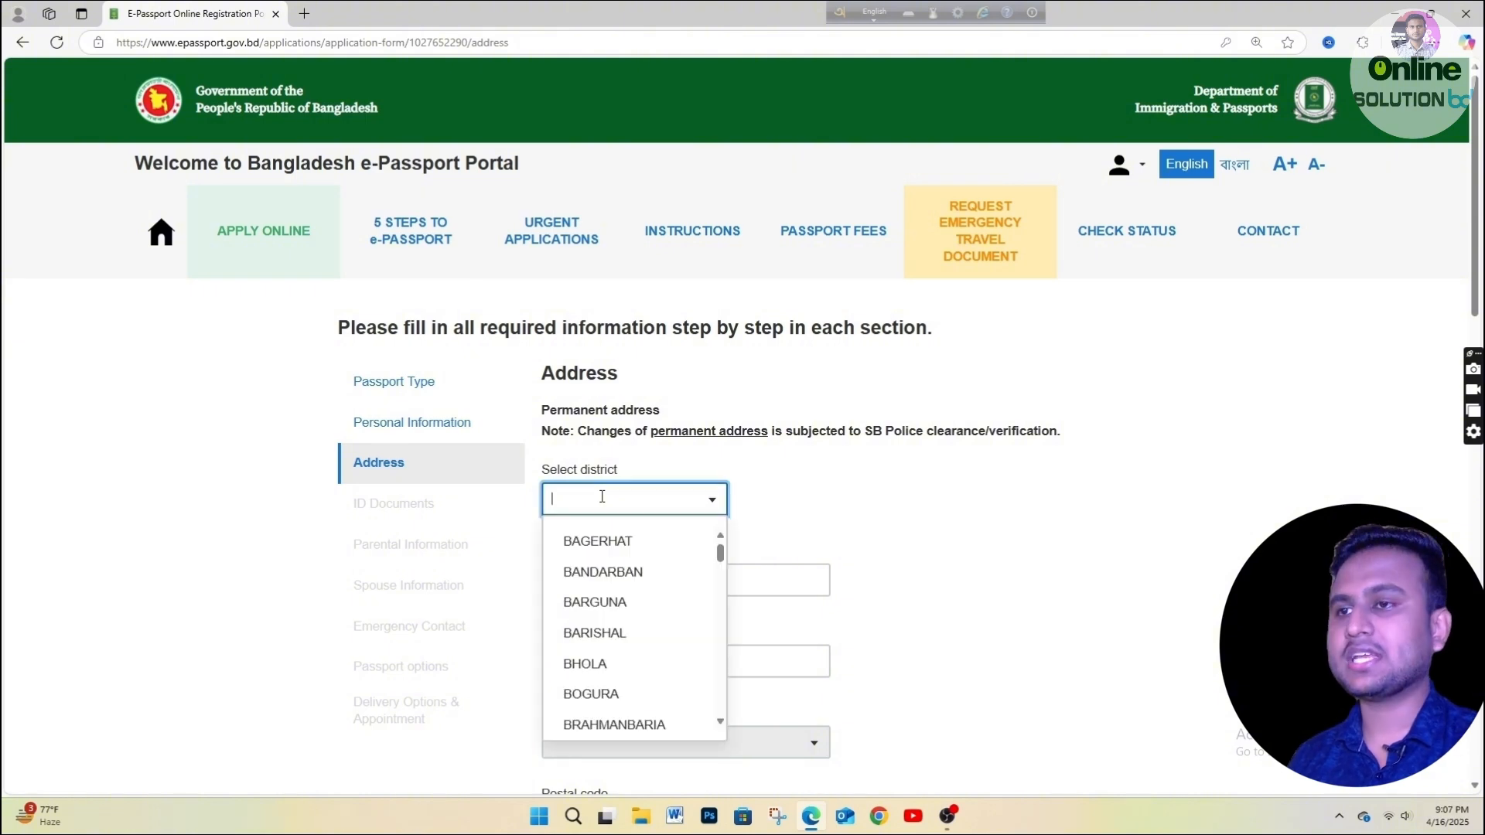
scroll(602, 497, "down", 2)
scroll(607, 341, "up", 1)
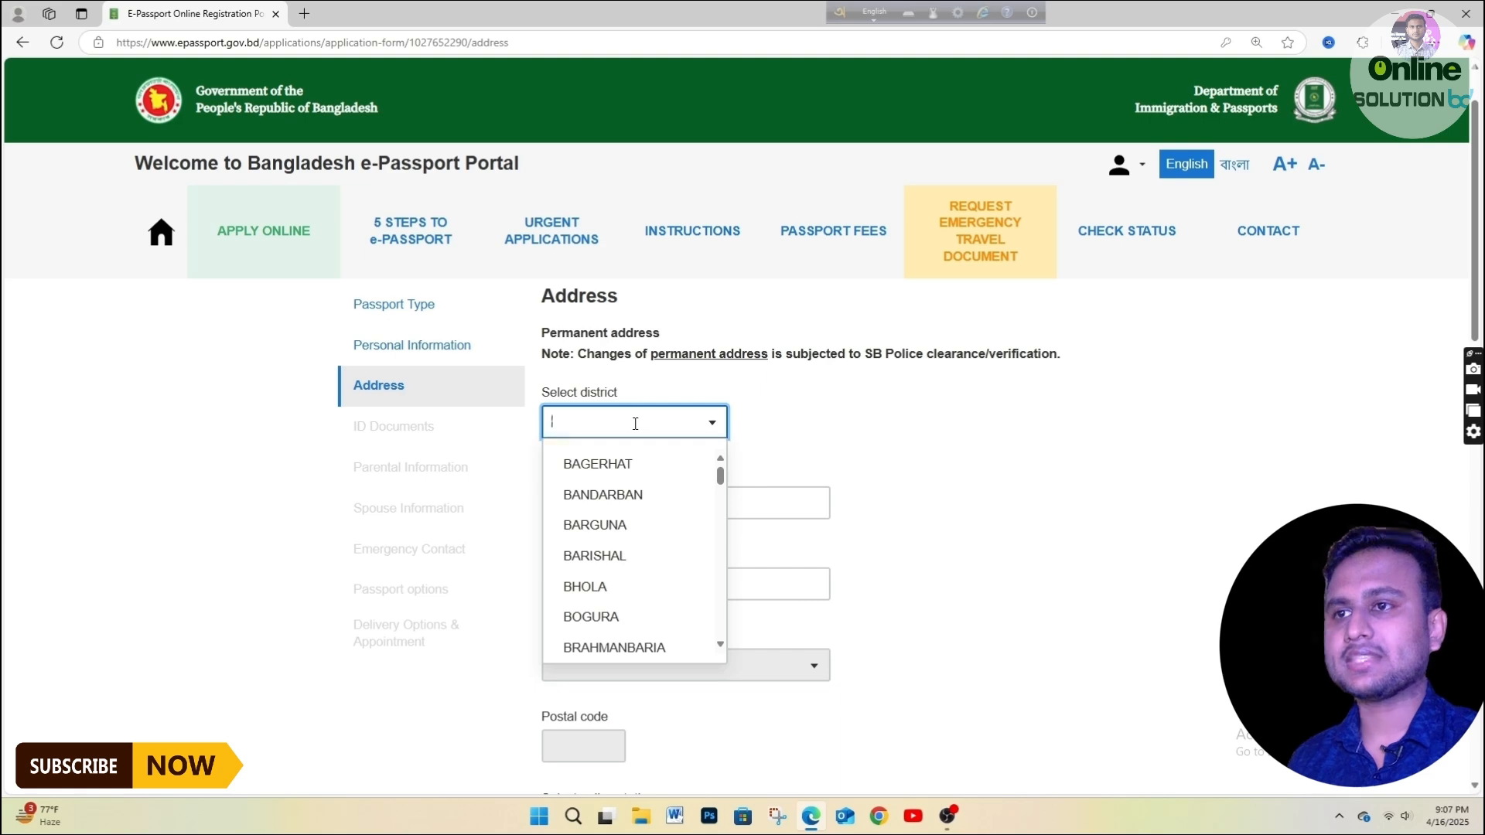
type("DHA")
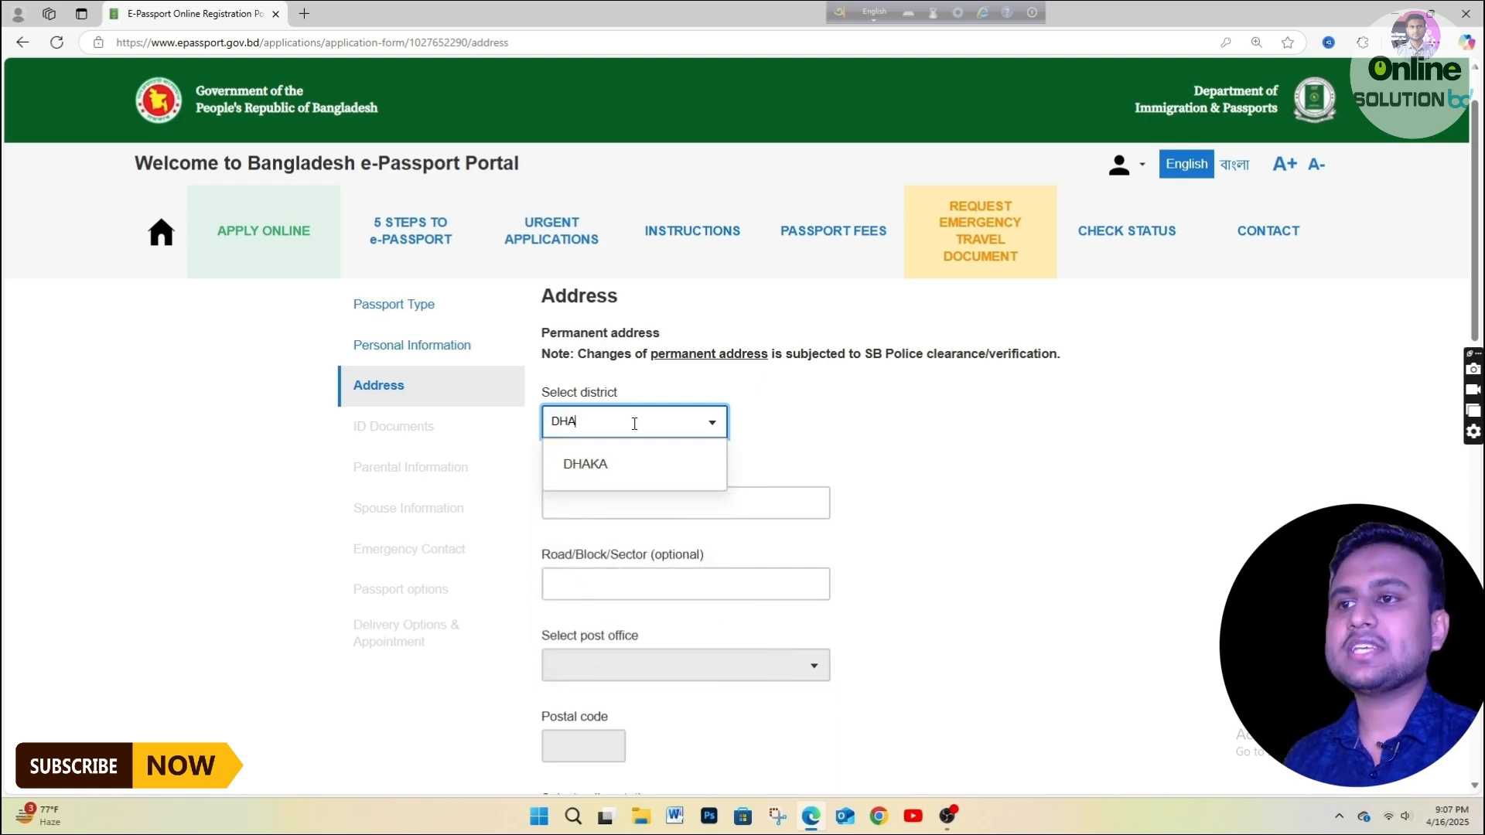
left_click(588, 468)
left_click(587, 496)
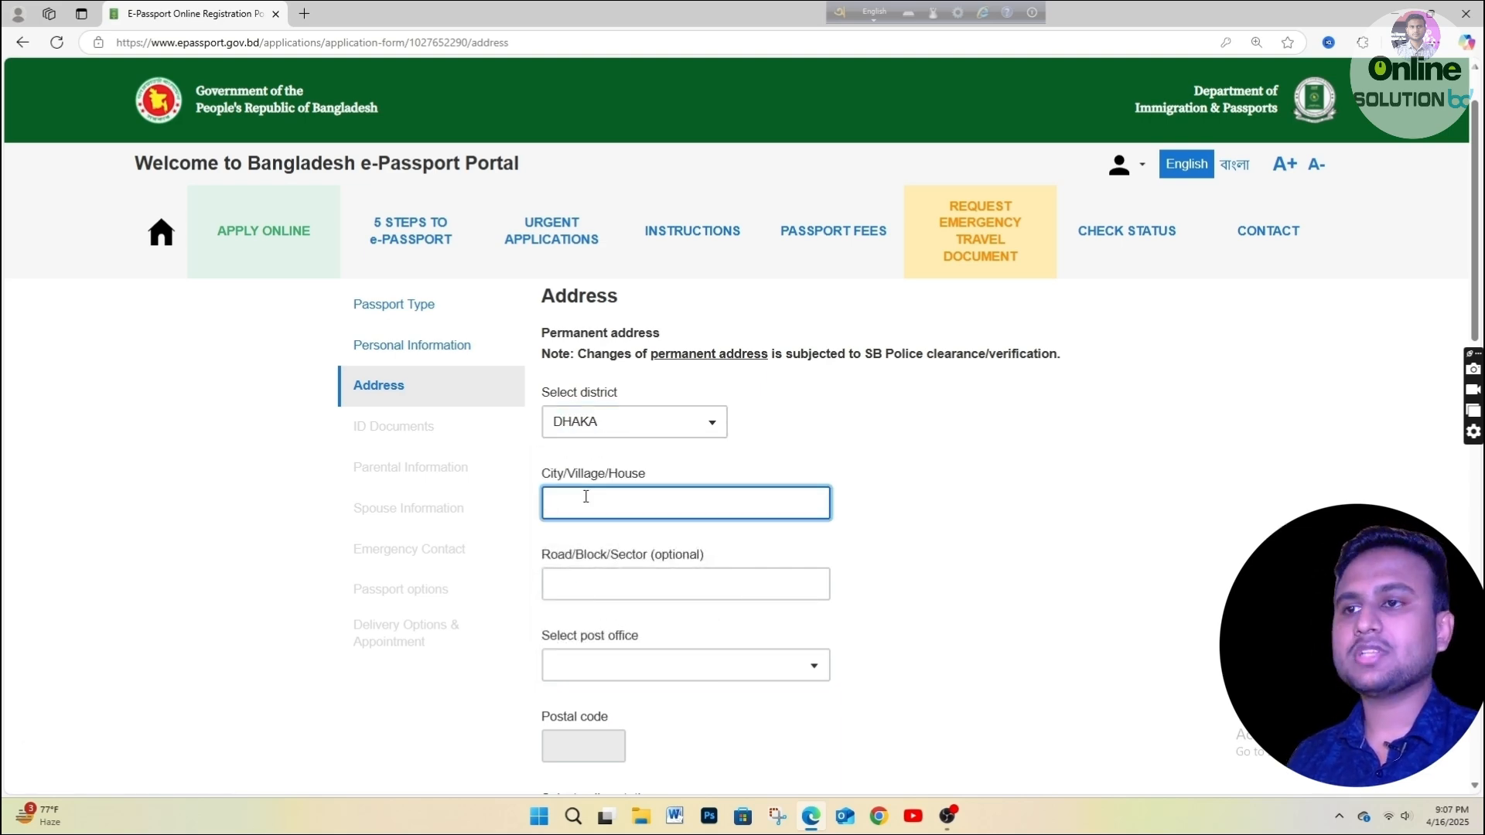
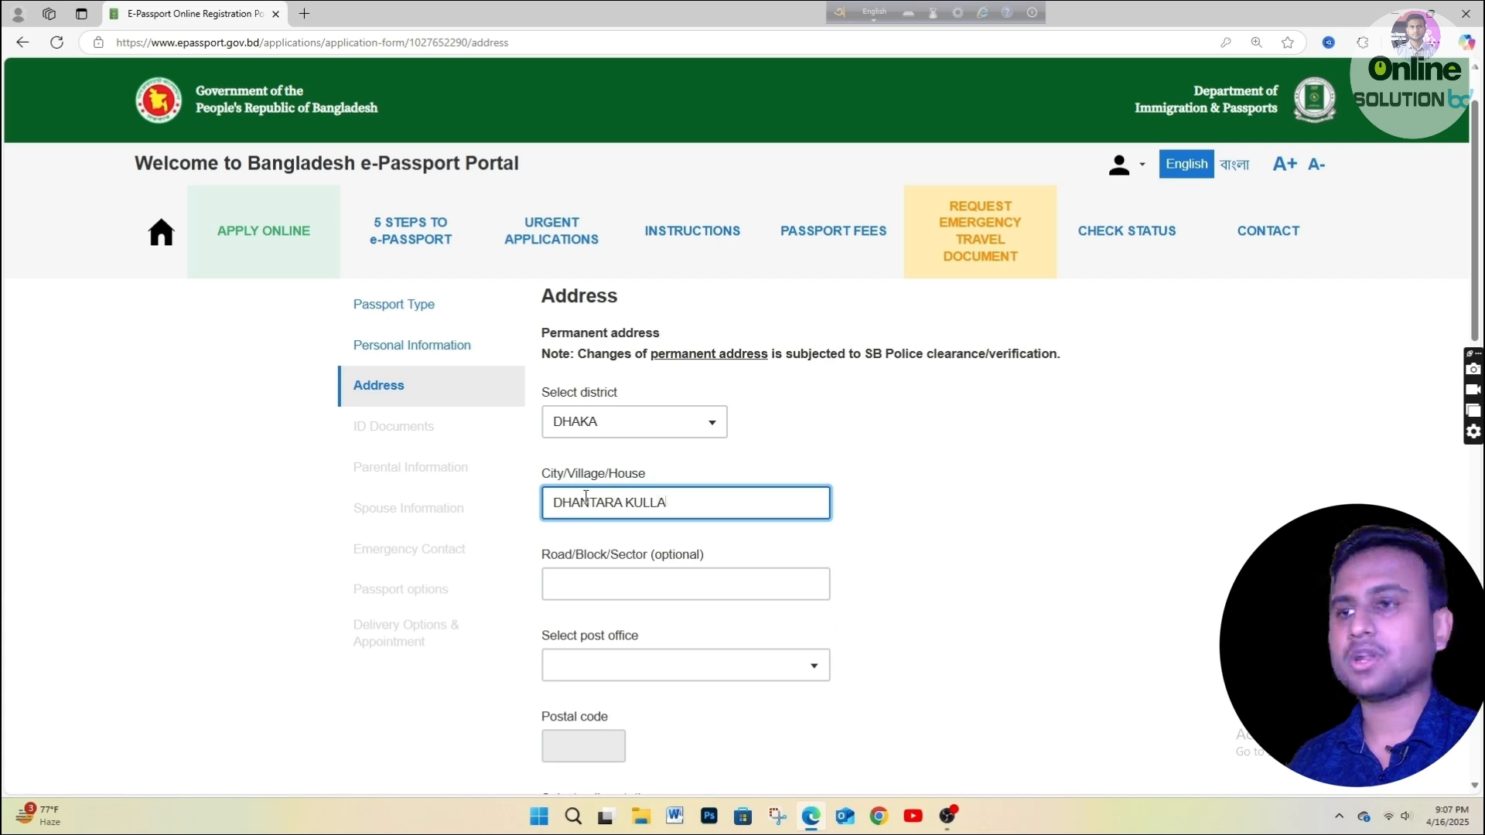
Choose post office DHAMRAI - 1350 and police station DHAMRAI for the permanent address.
scroll(623, 549, "down", 1)
left_click(612, 586)
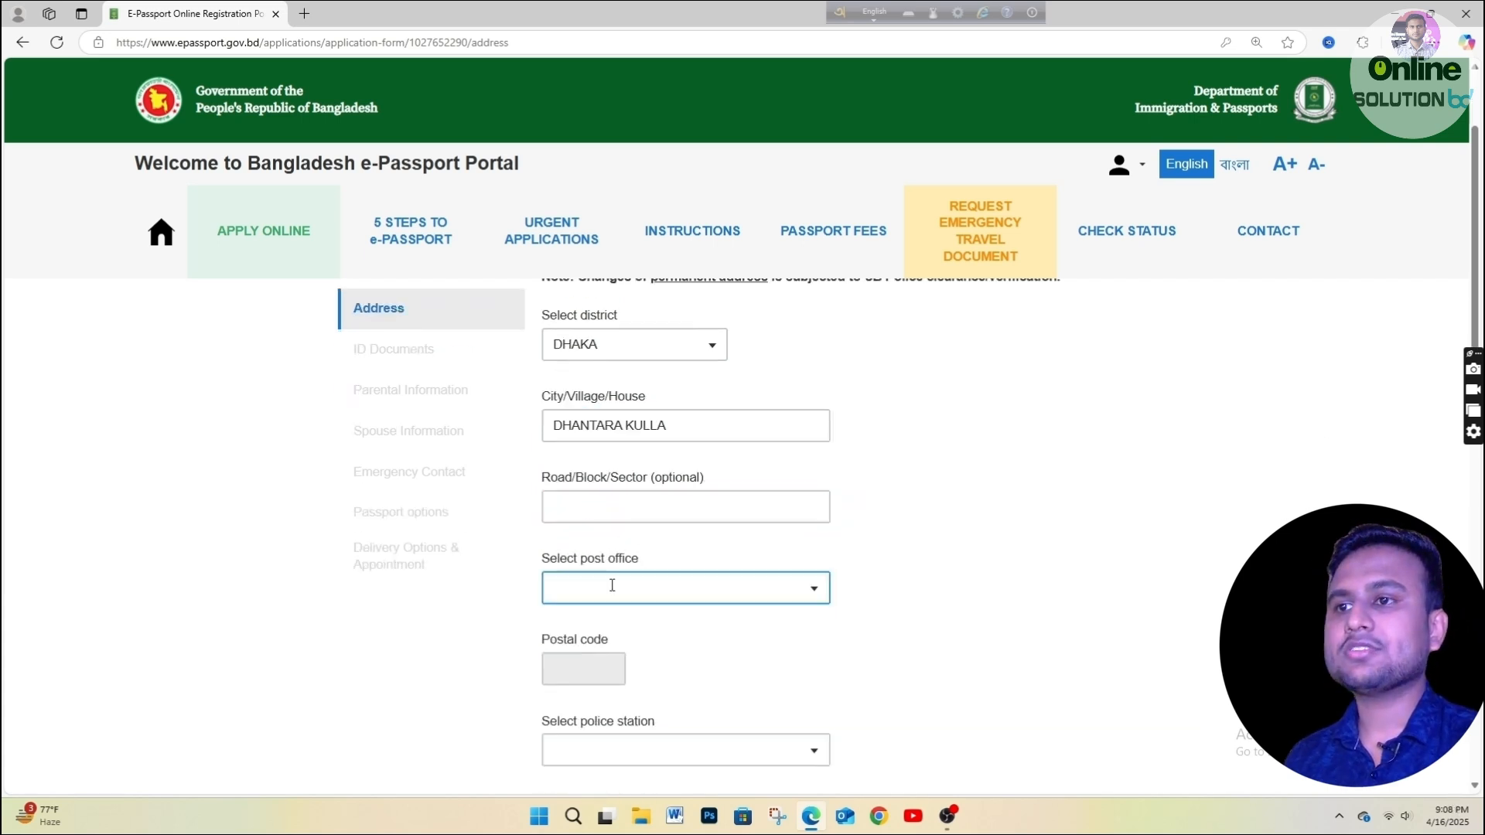
type("DHA")
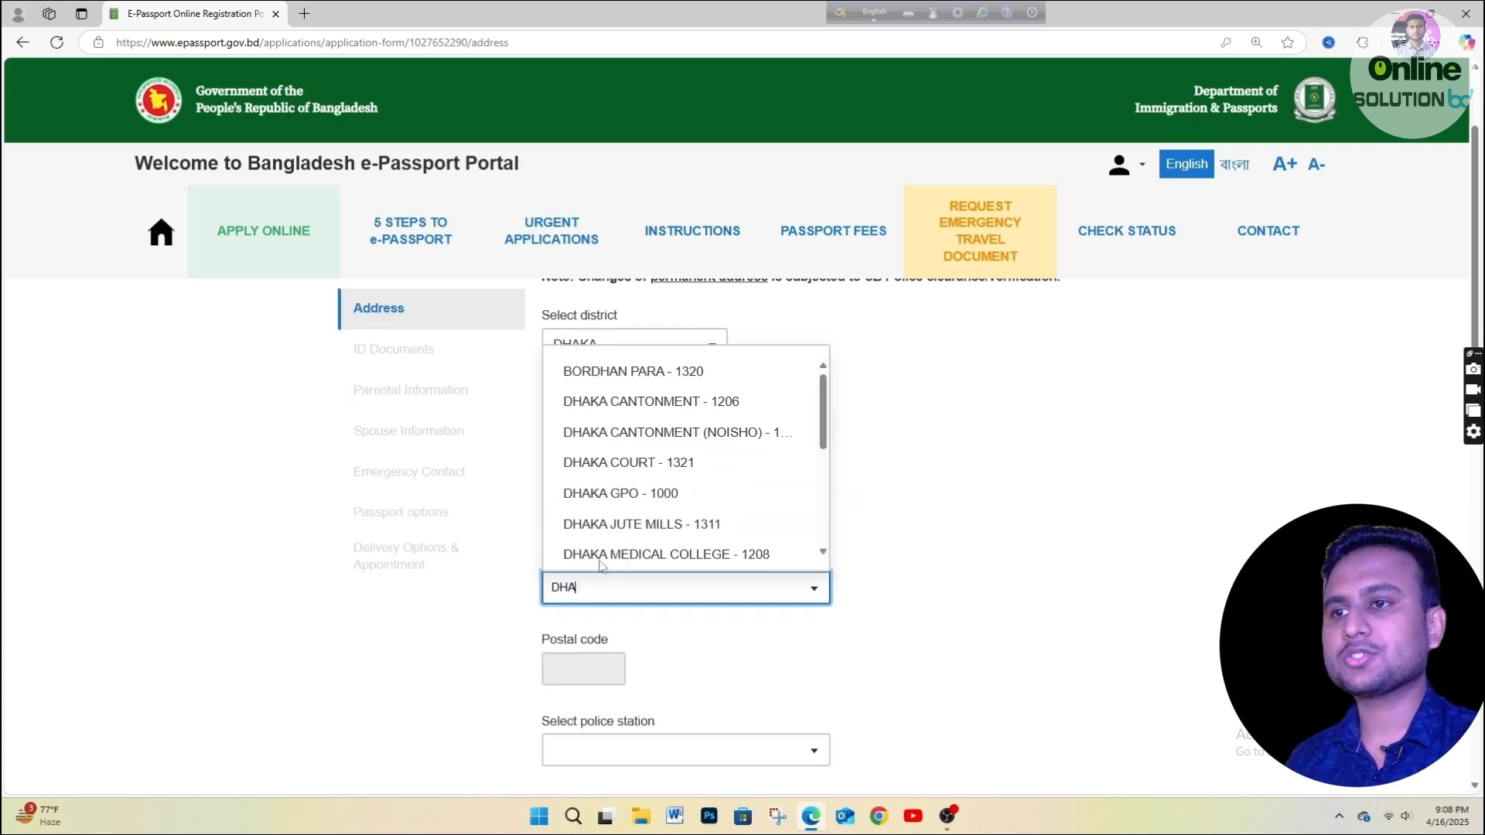
type("MRAI")
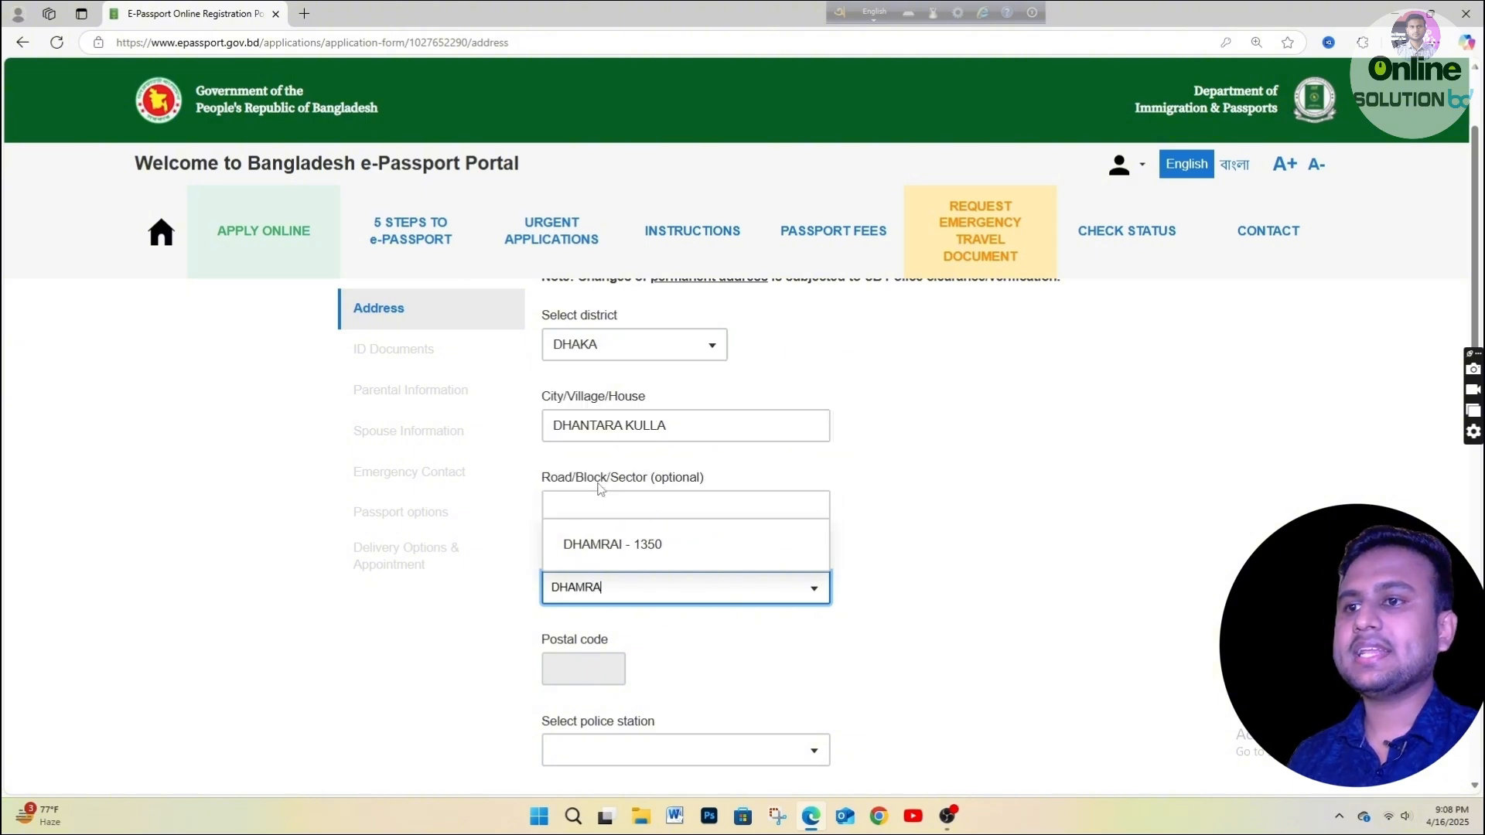
left_click(646, 542)
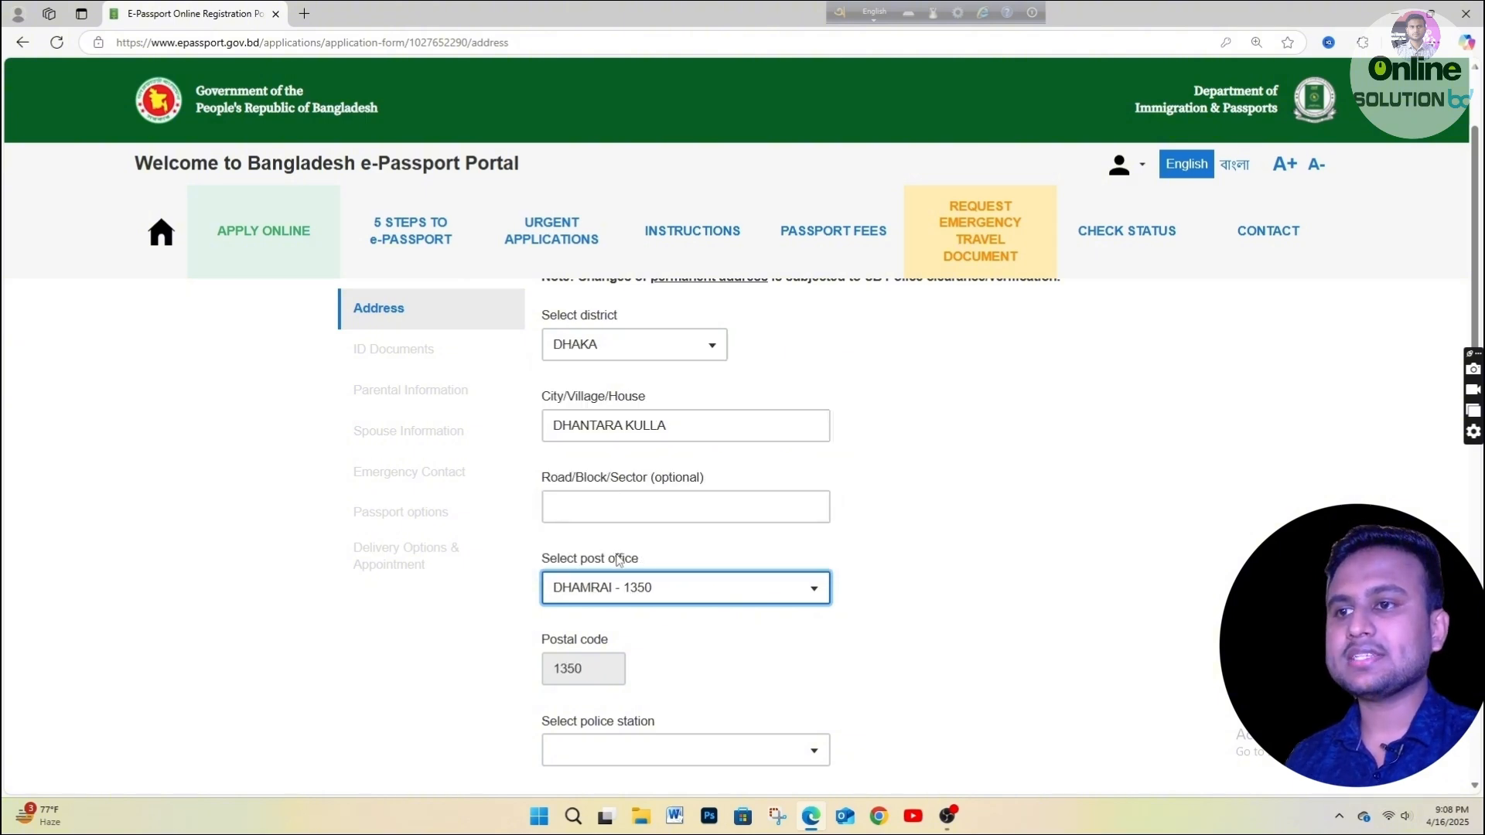
scroll(616, 562, "down", 1)
left_click(608, 671)
type("DHA")
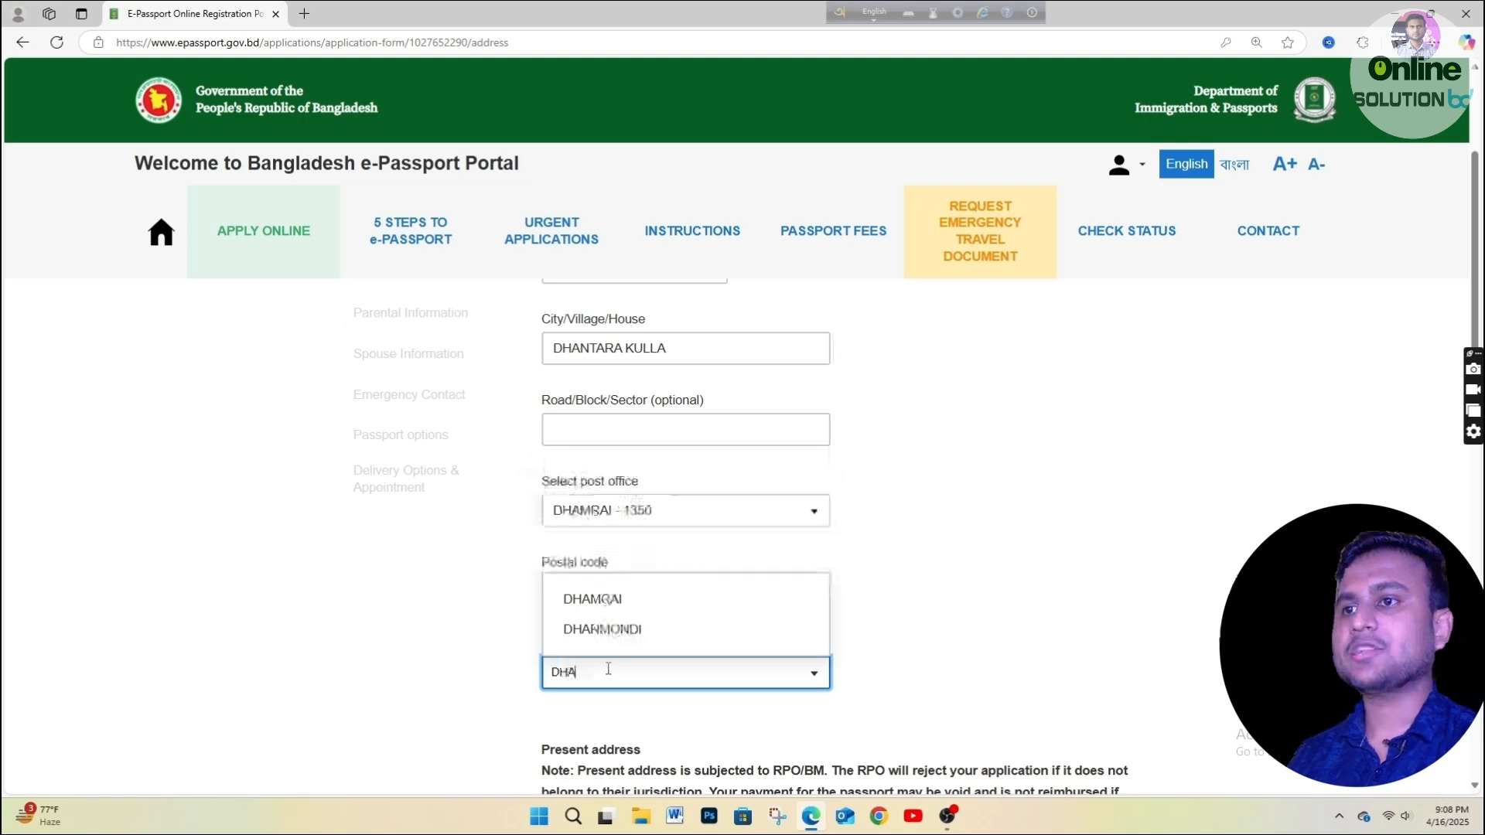
type("M")
left_click(607, 624)
Leave 'Present address is the same as Permanent' unticked so present address is editable.
scroll(685, 569, "up", 1)
scroll(685, 568, "up", 1)
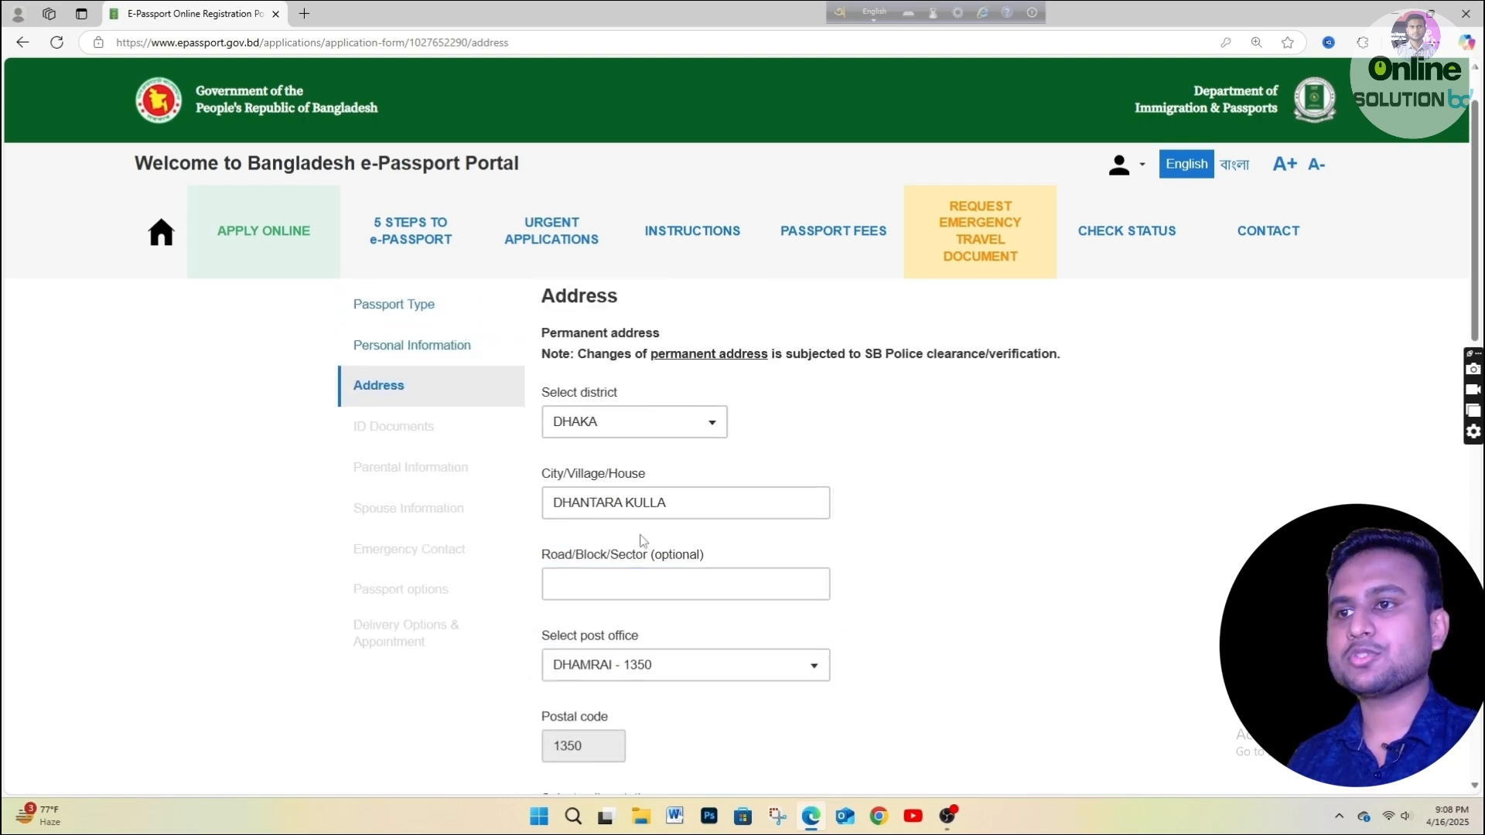
scroll(634, 508, "down", 6)
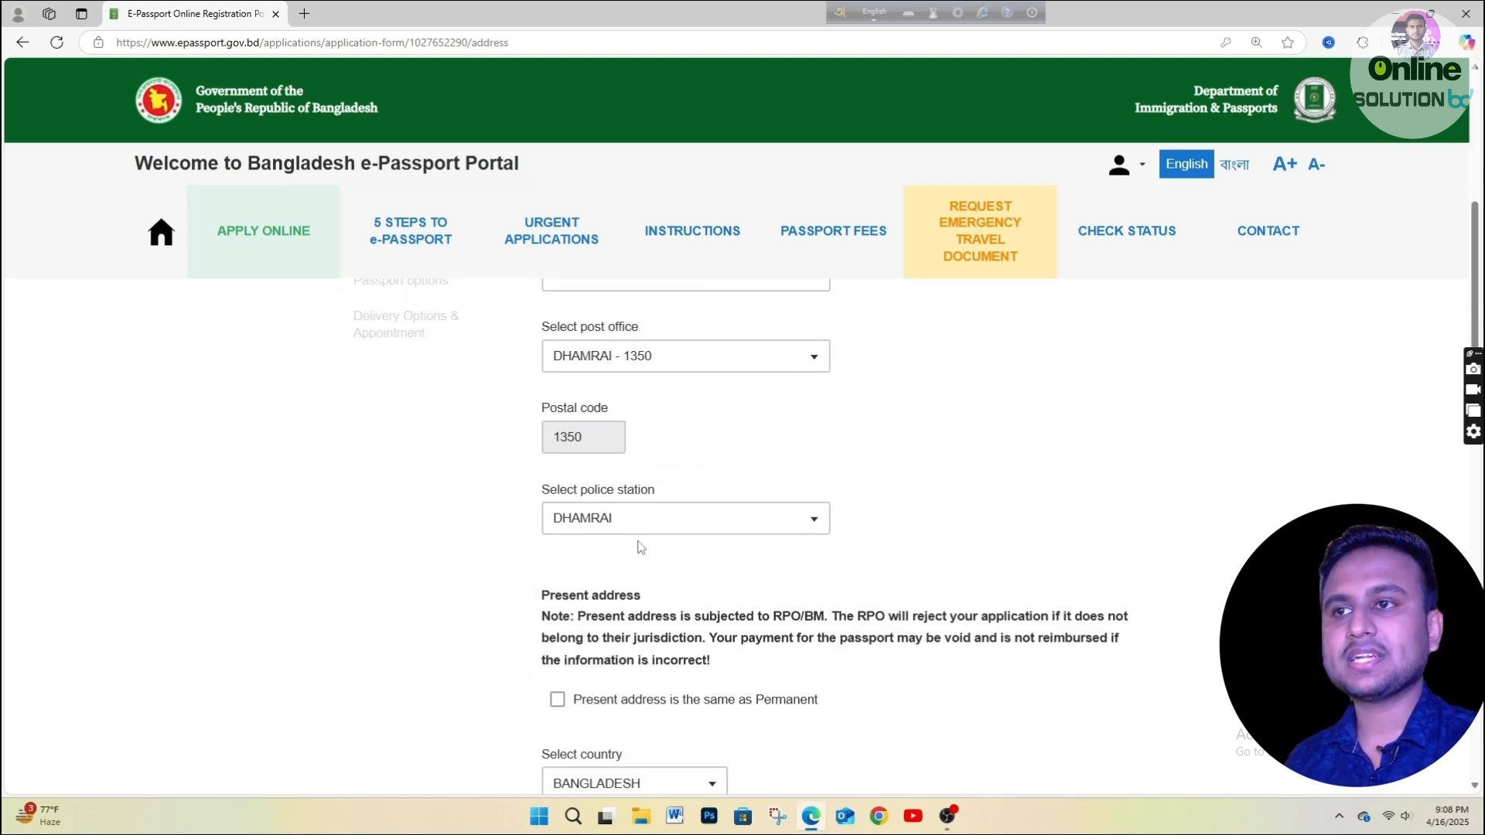
left_click(557, 545)
scroll(563, 548, "down", 3)
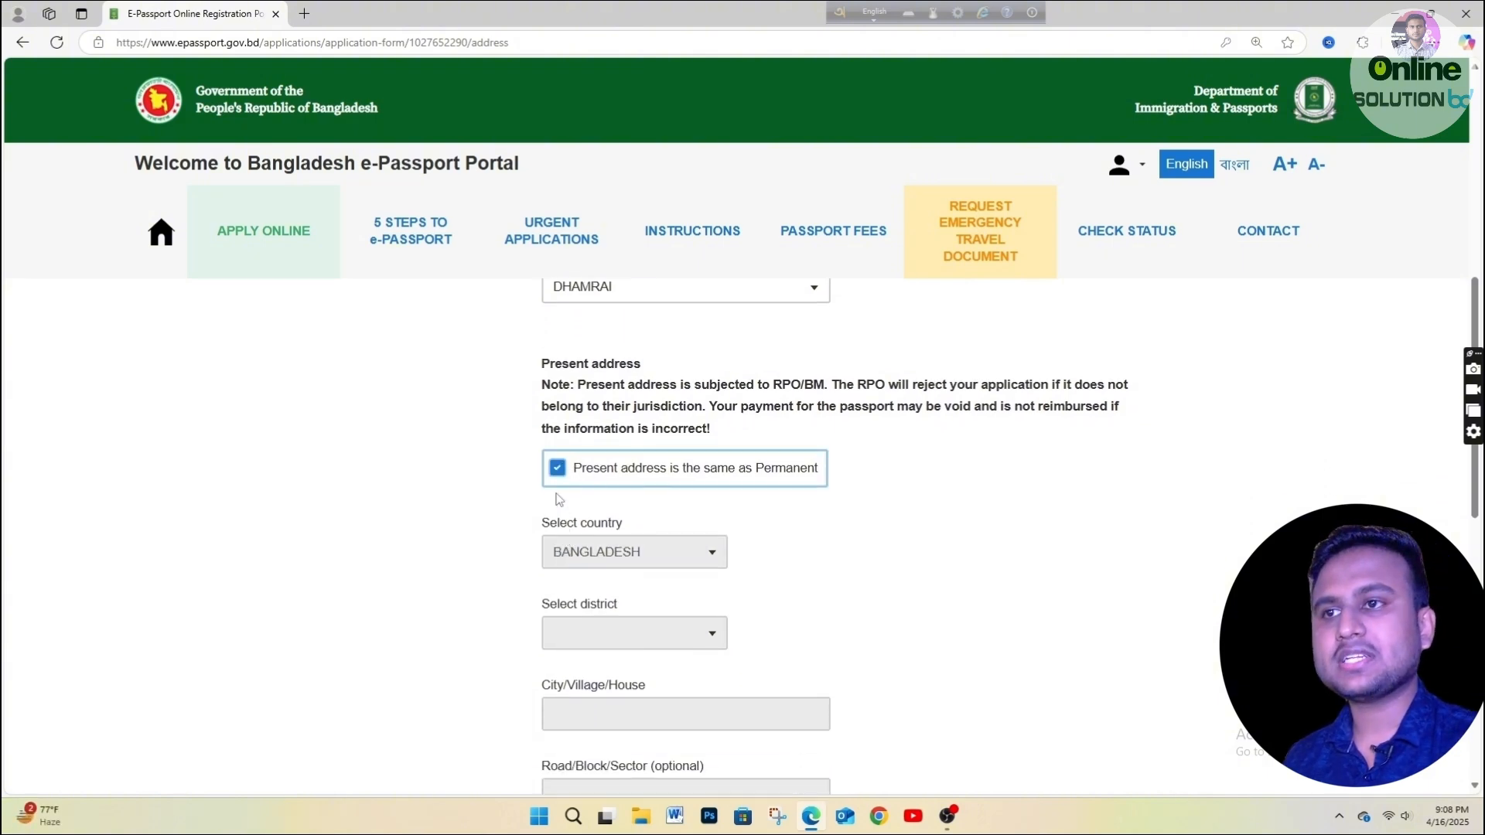
scroll(635, 665, "up", 1)
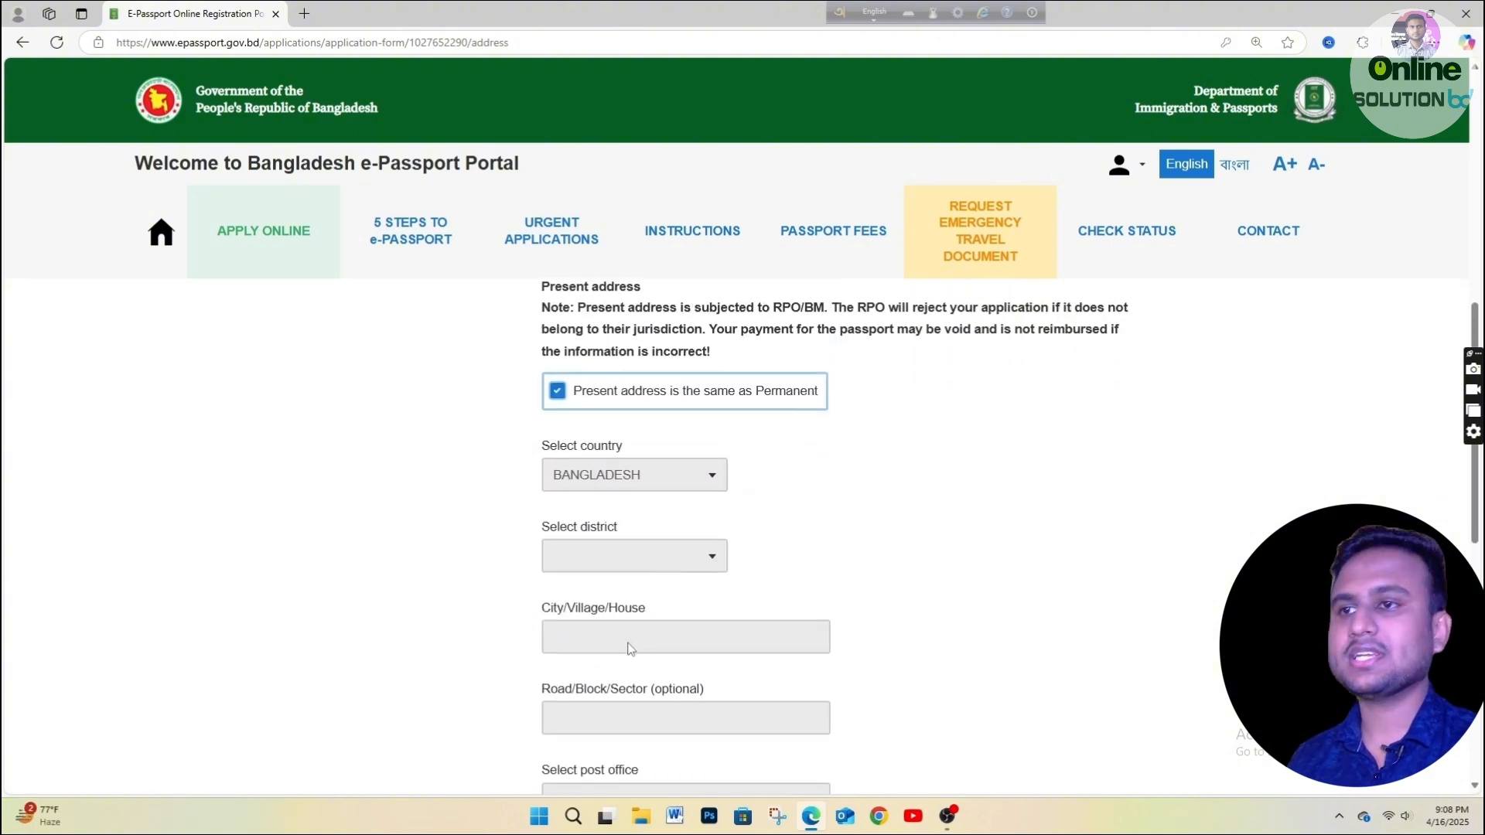
left_click(557, 392)
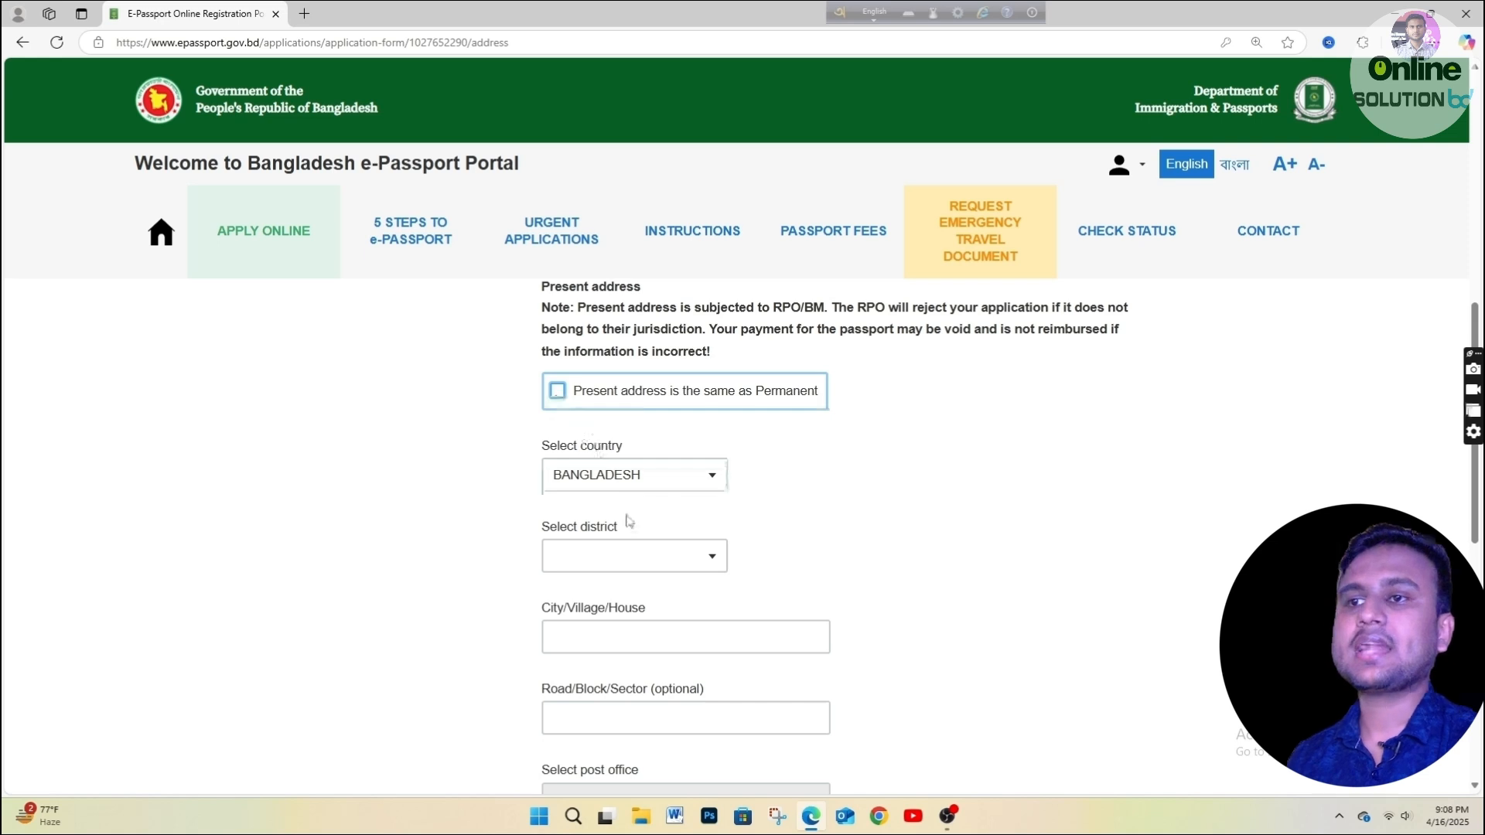
Set the present address district to DHAKA and enter the house address.
scroll(633, 547, "down", 1)
left_click(637, 481)
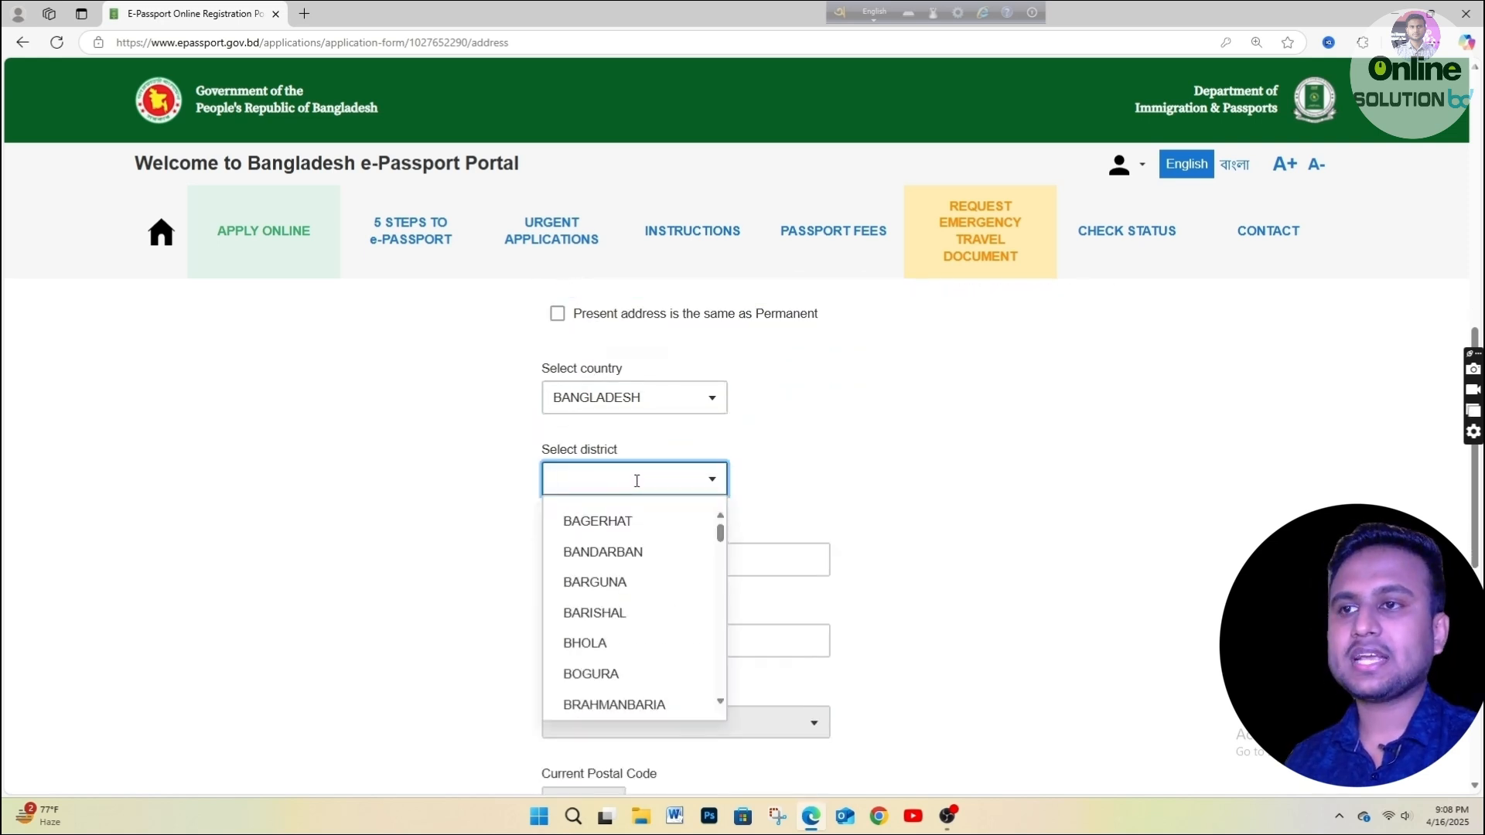
type("Dhak")
left_click(616, 524)
left_click(611, 565)
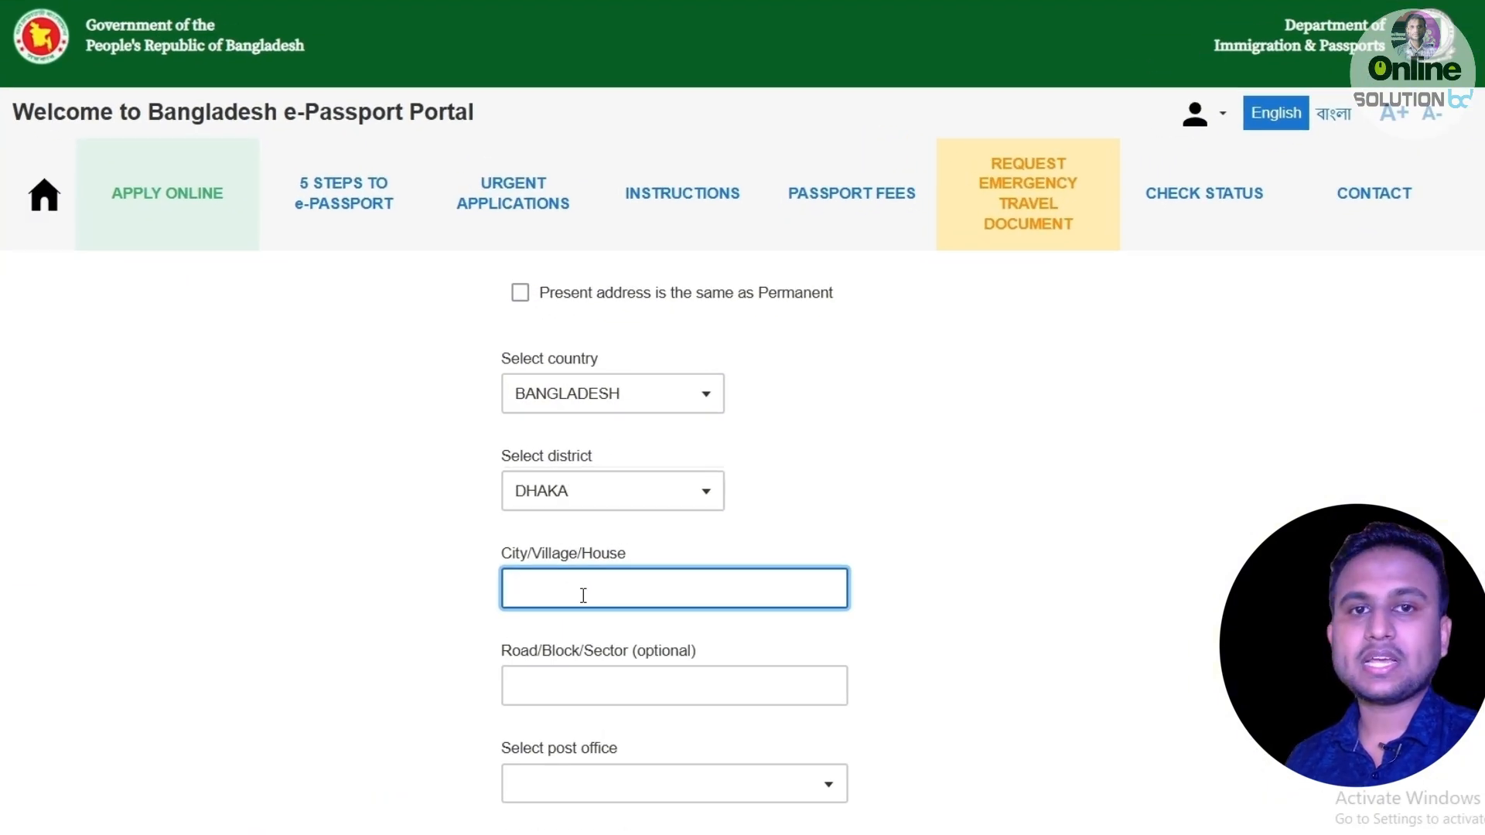
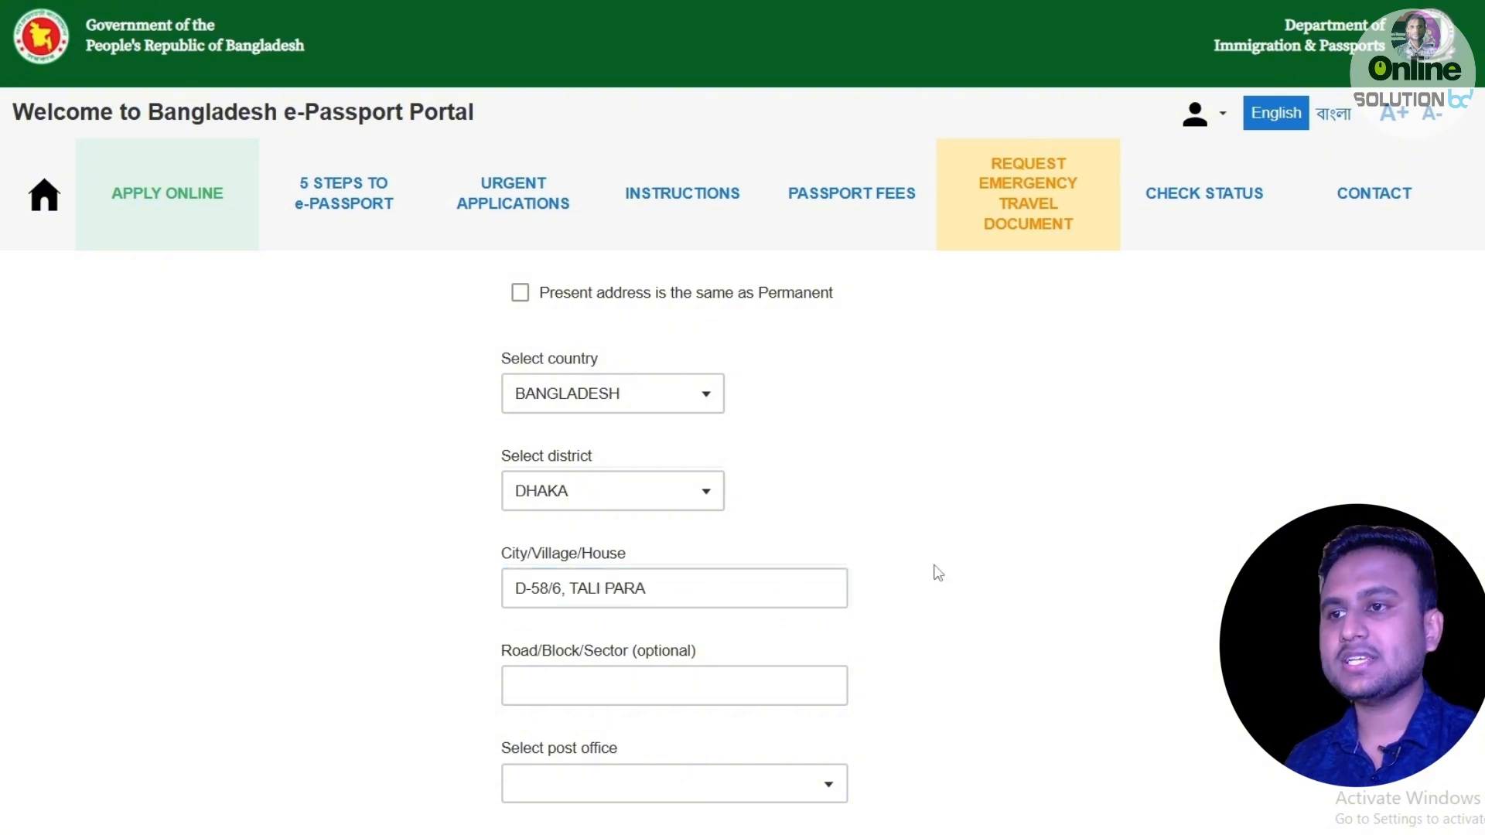
Choose MOHAMMADPUR - 1207 post office and MOHAMMADPUR police station for the present address.
left_click(673, 784)
type("MOHA")
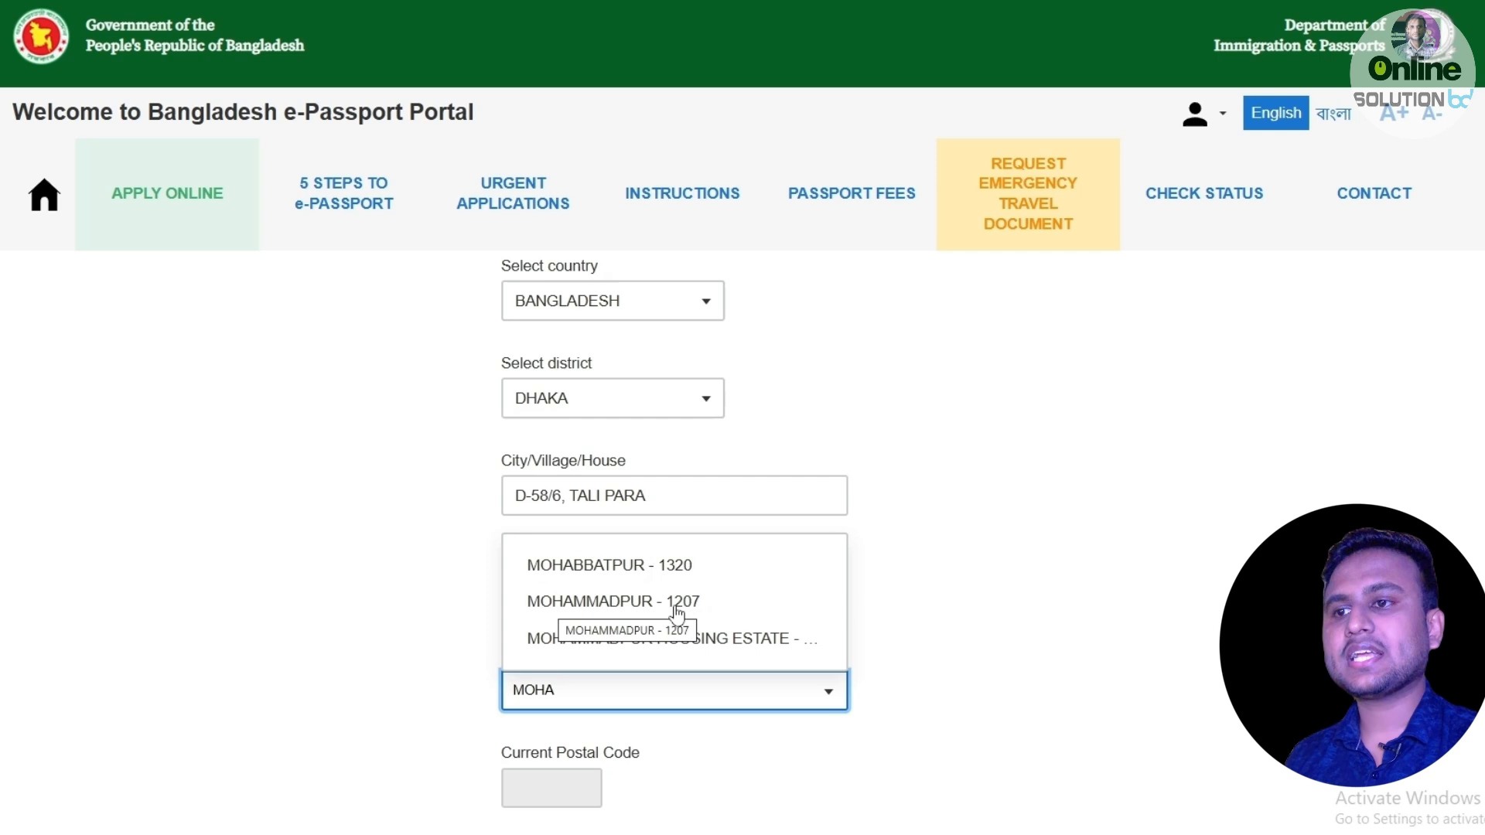
left_click(630, 611)
scroll(615, 680, "down", 1)
left_click(604, 797)
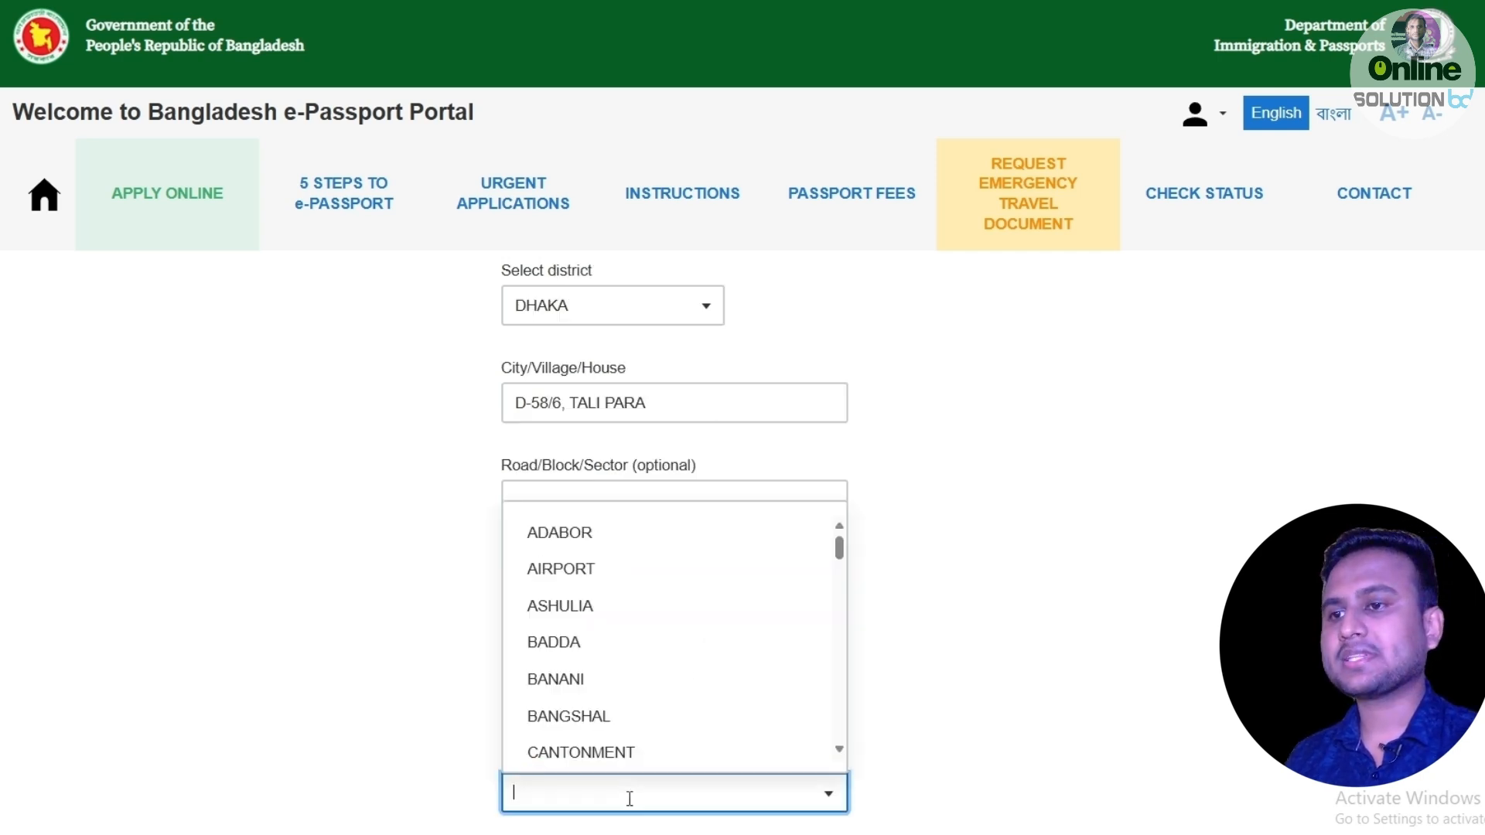
type("MOHA")
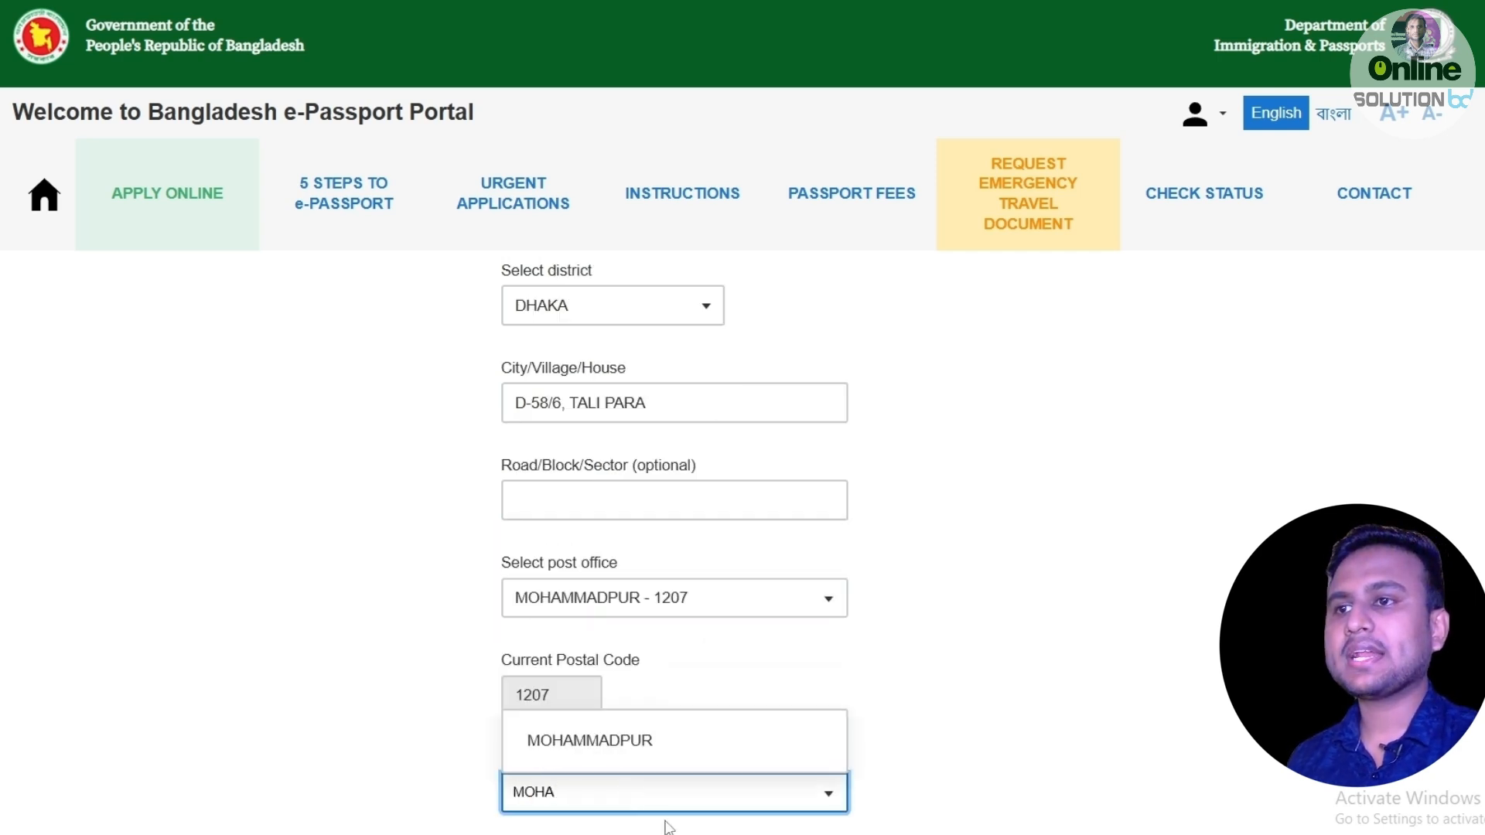
left_click(631, 742)
scroll(671, 707, "down", 4)
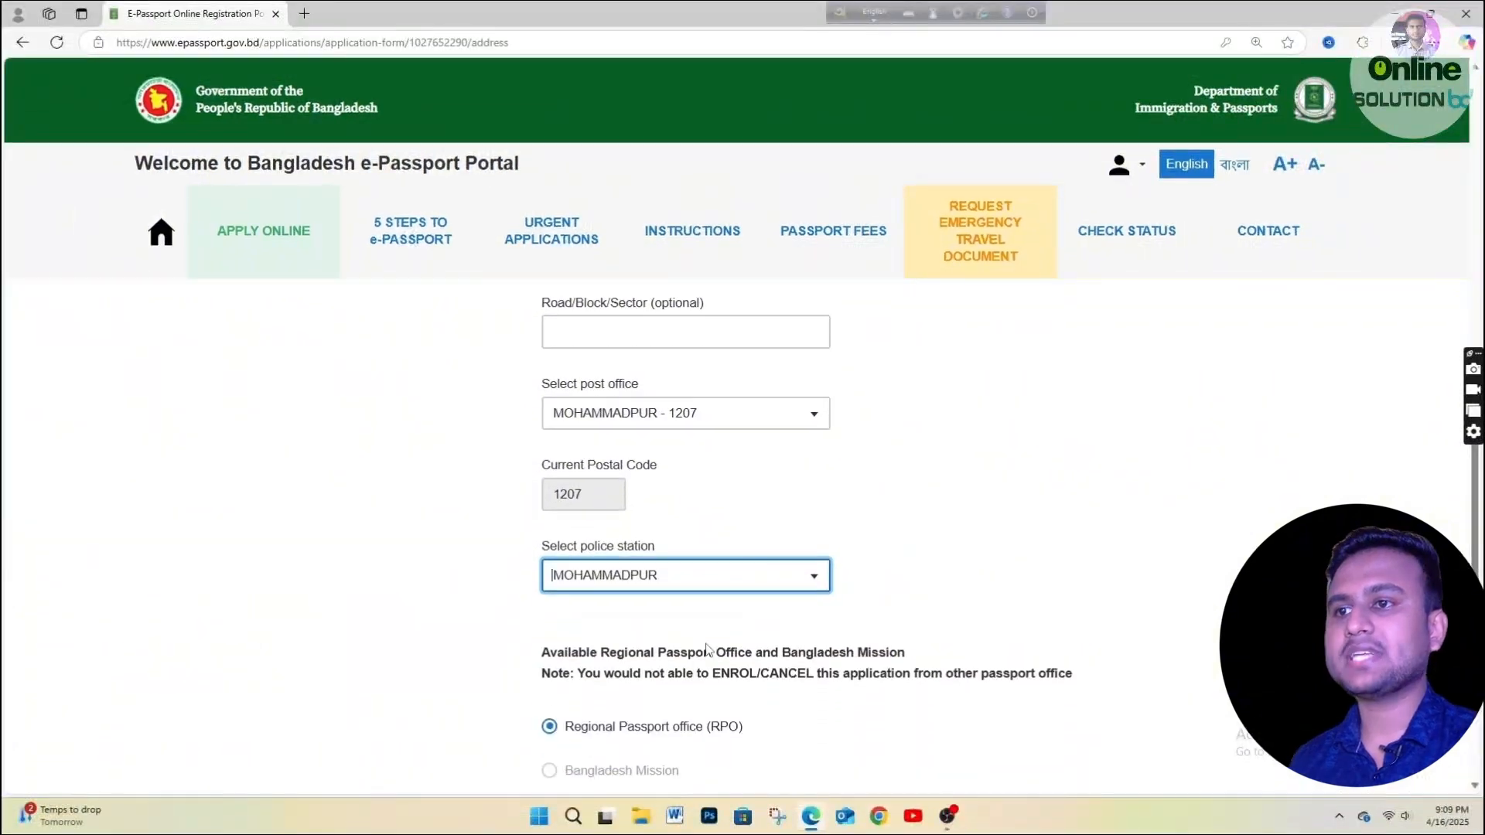
scroll(576, 586, "down", 1)
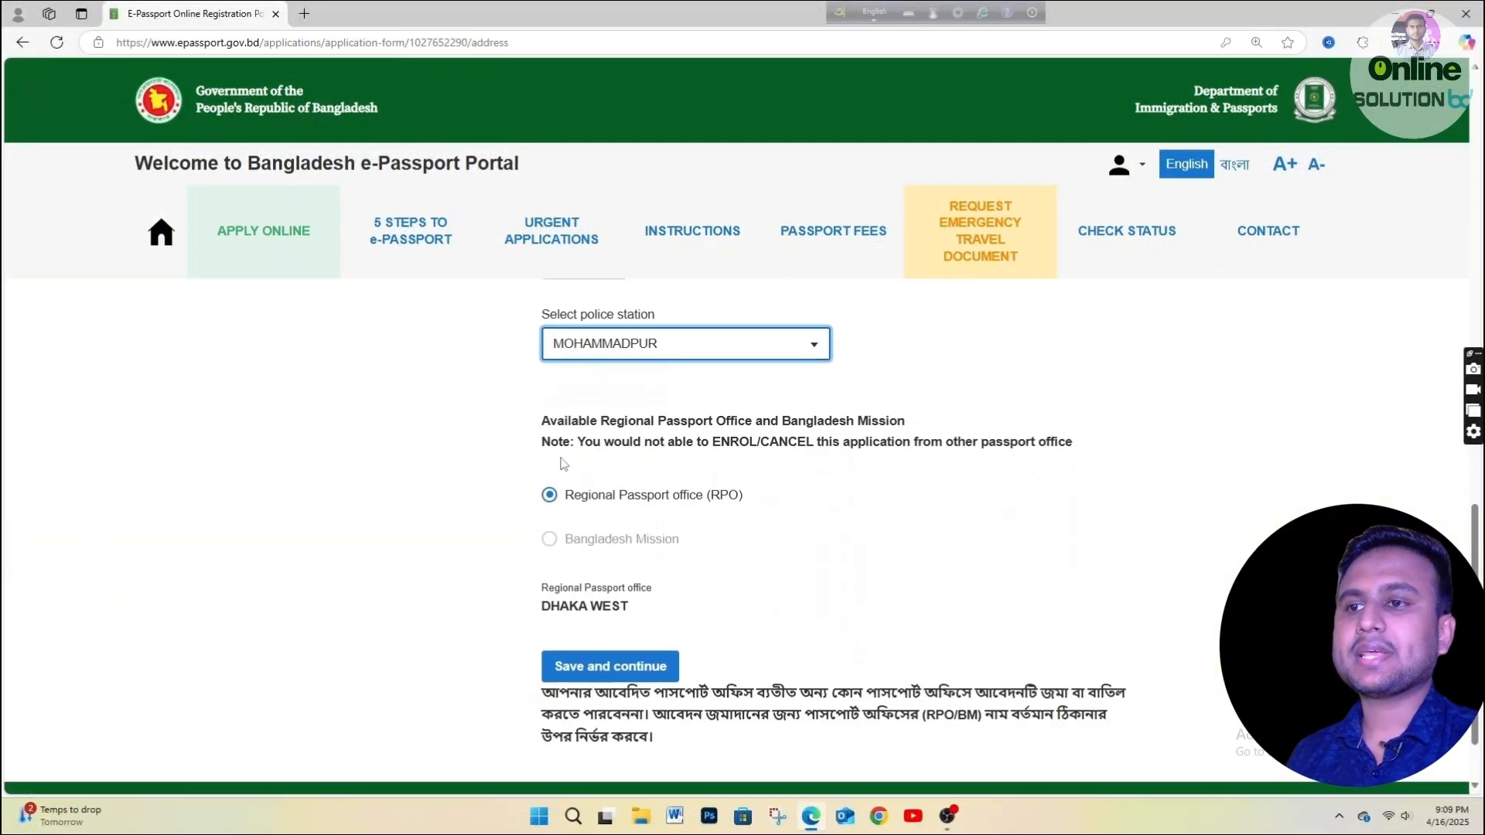
Save the address and enter the applicant's National ID number, which returns 'Data not found in NID System'.
left_click(603, 666)
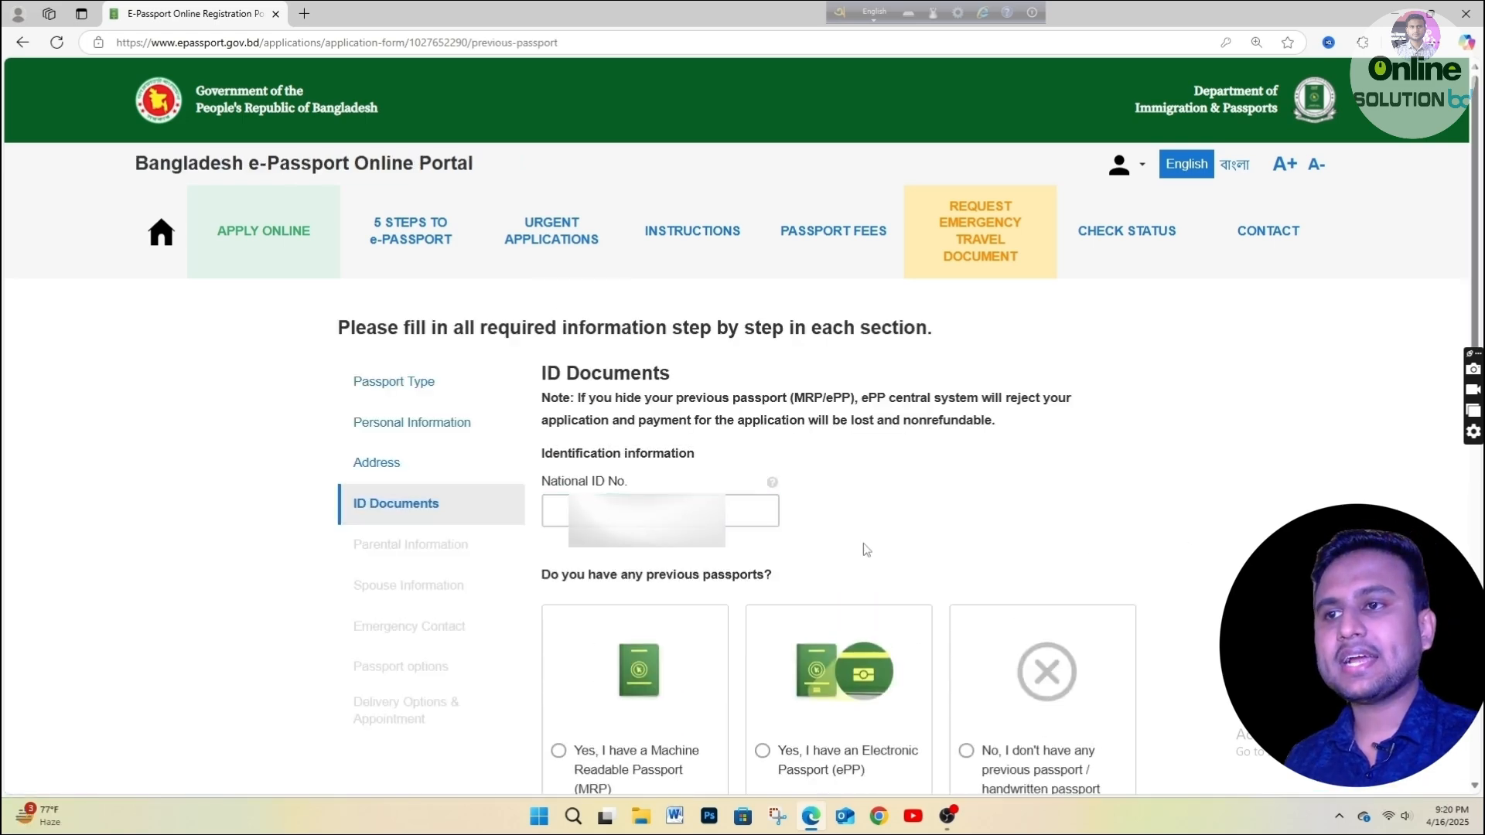
left_click(750, 510)
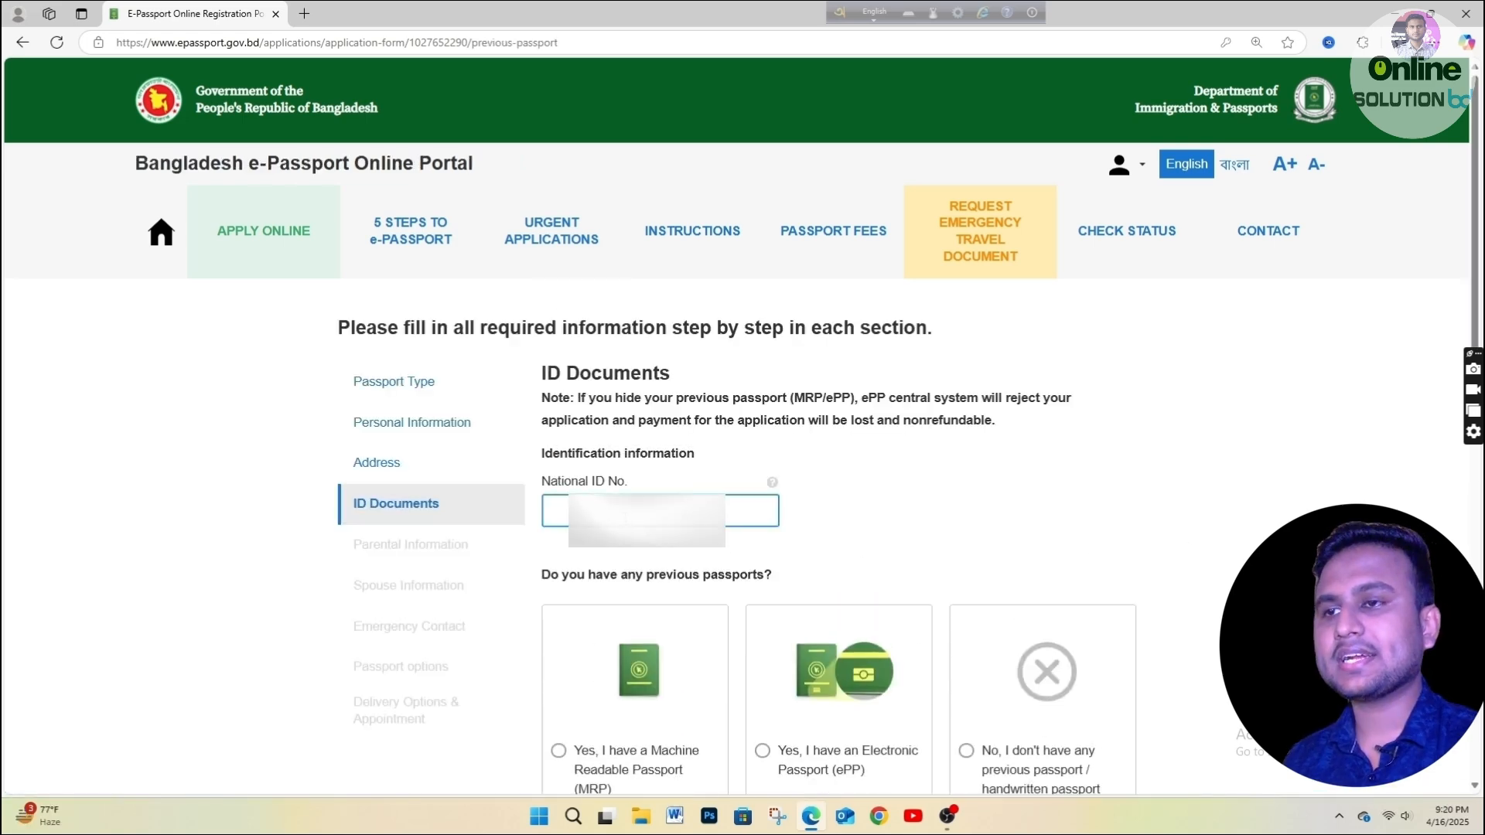
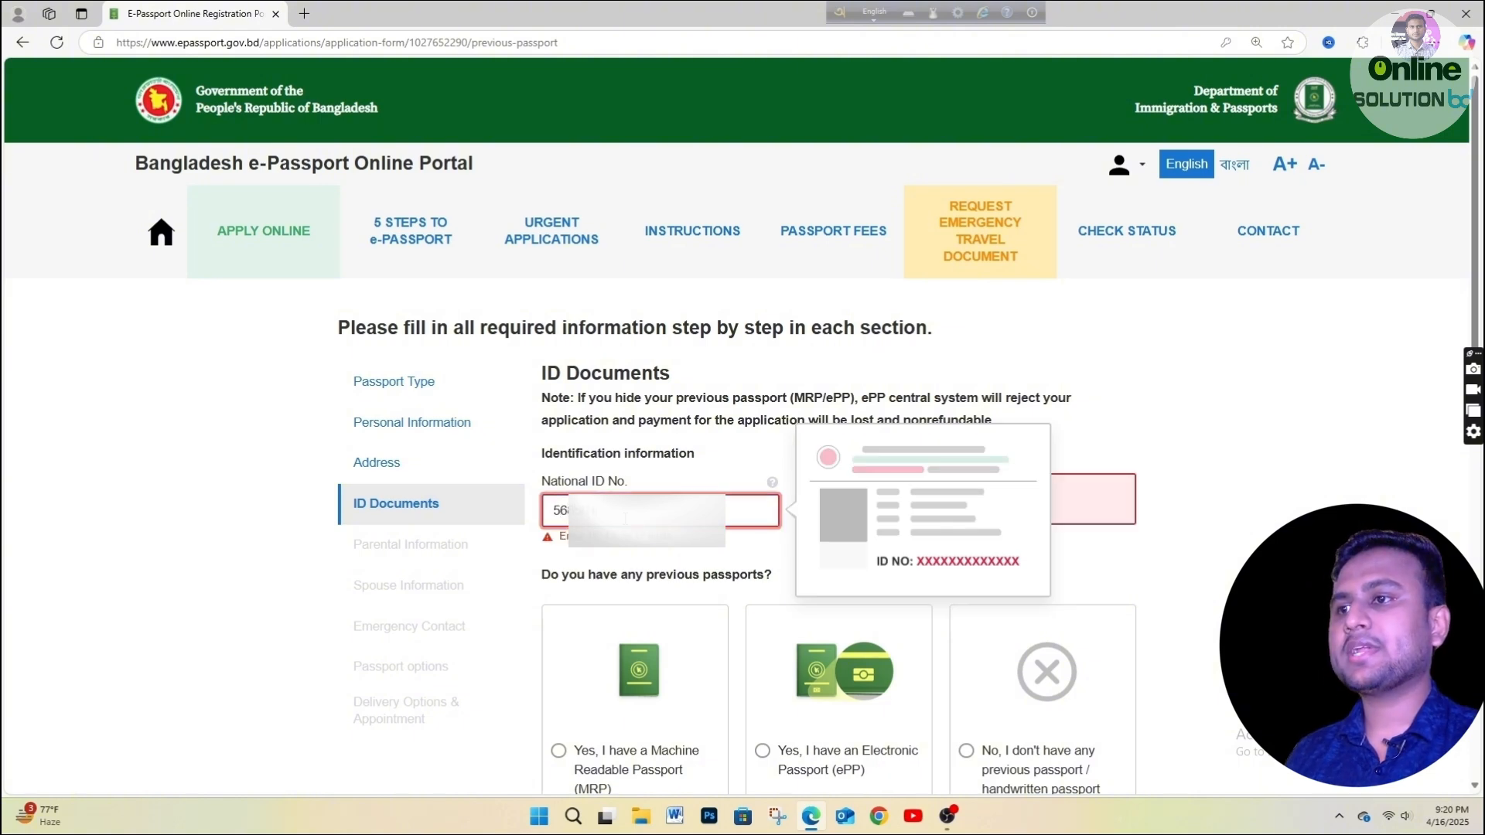
left_click(1375, 470)
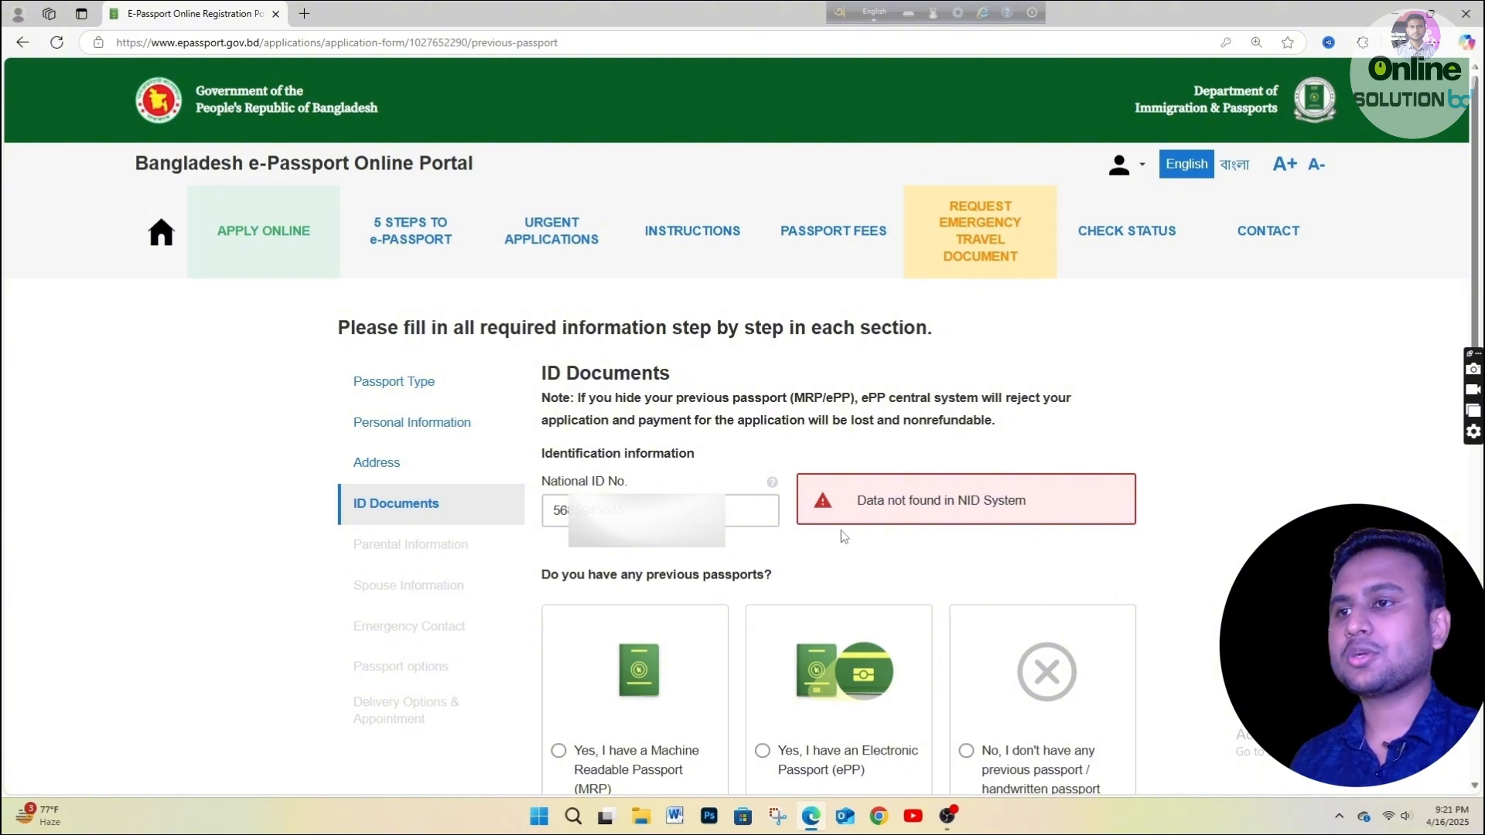
scroll(842, 531, "down", 3)
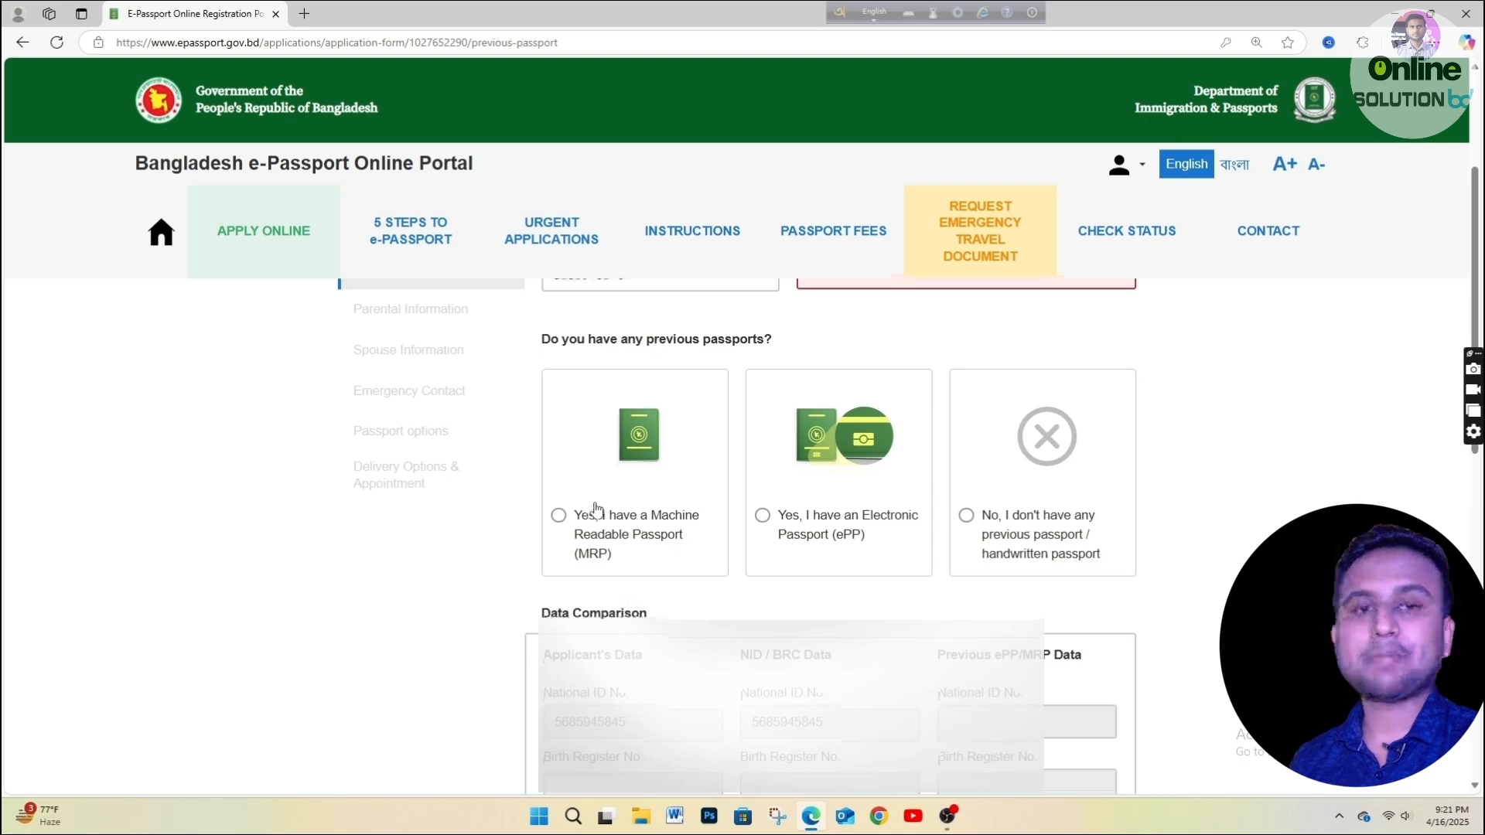
scroll(592, 507, "down", 1)
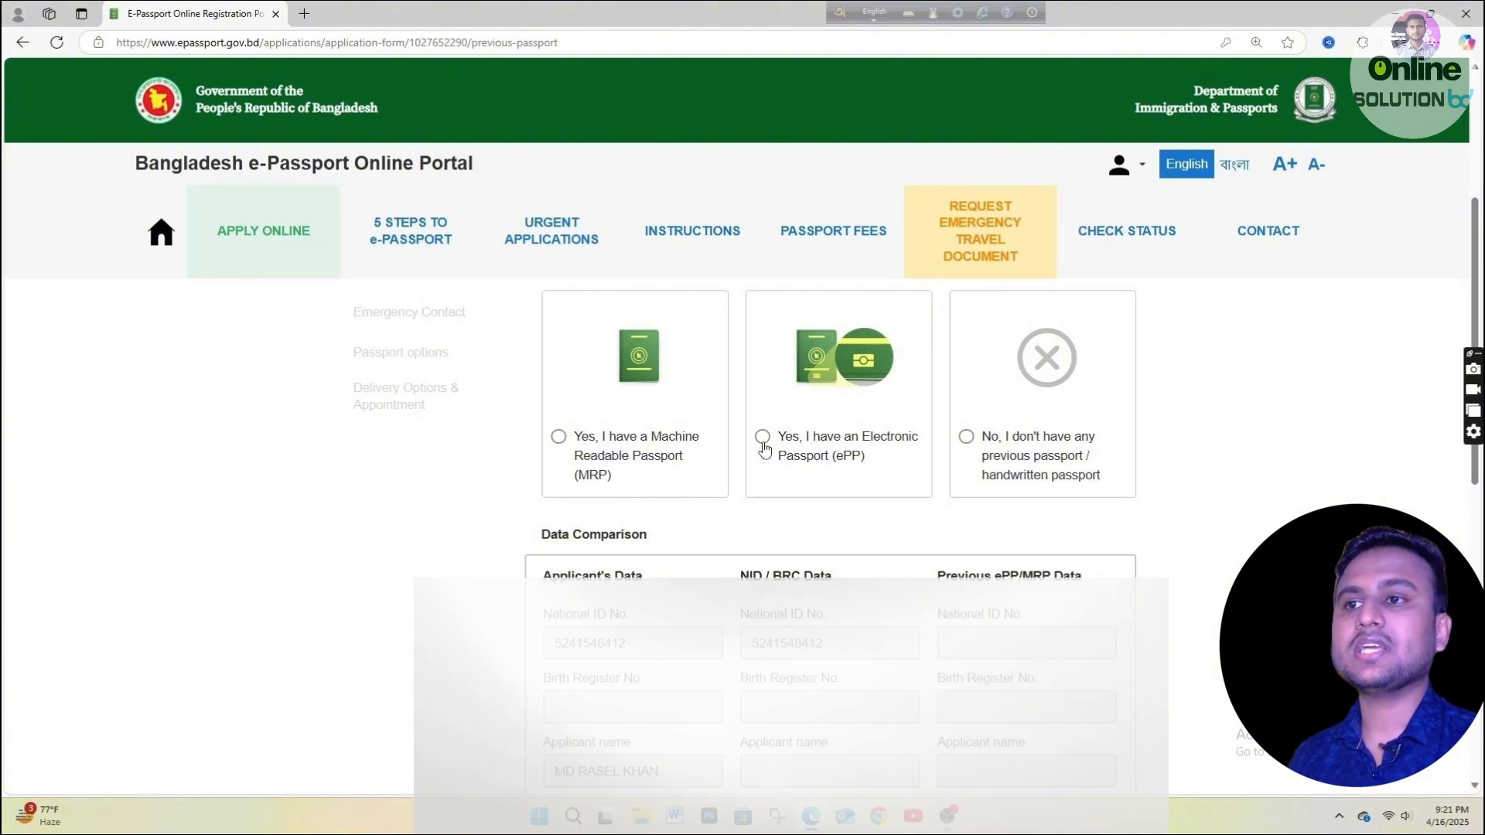
Declare a previous Machine Readable Passport (MRP) with reissue reason EXPIRED.
left_click(559, 438)
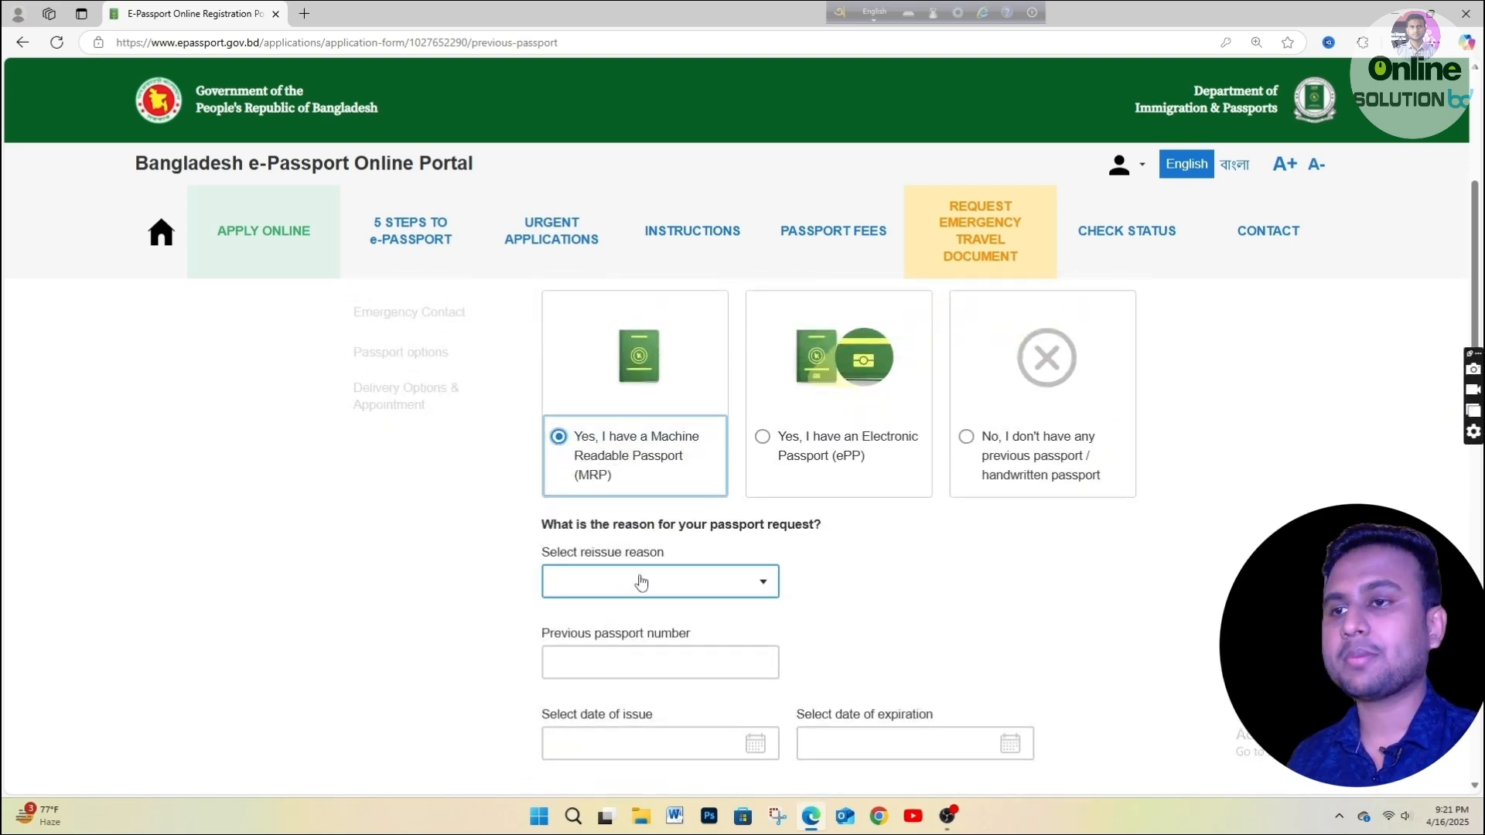
left_click(641, 582)
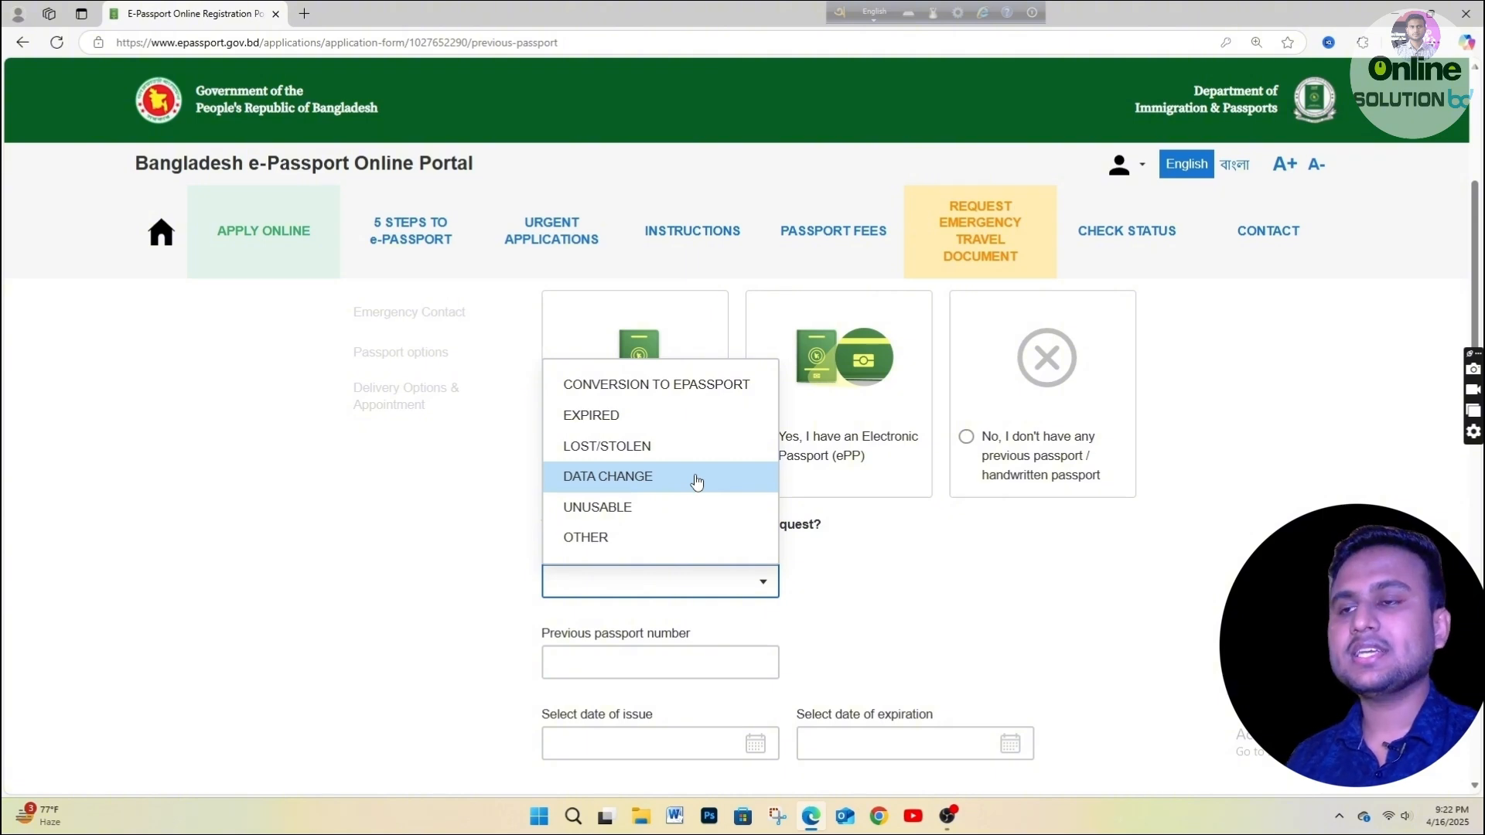
left_click(636, 428)
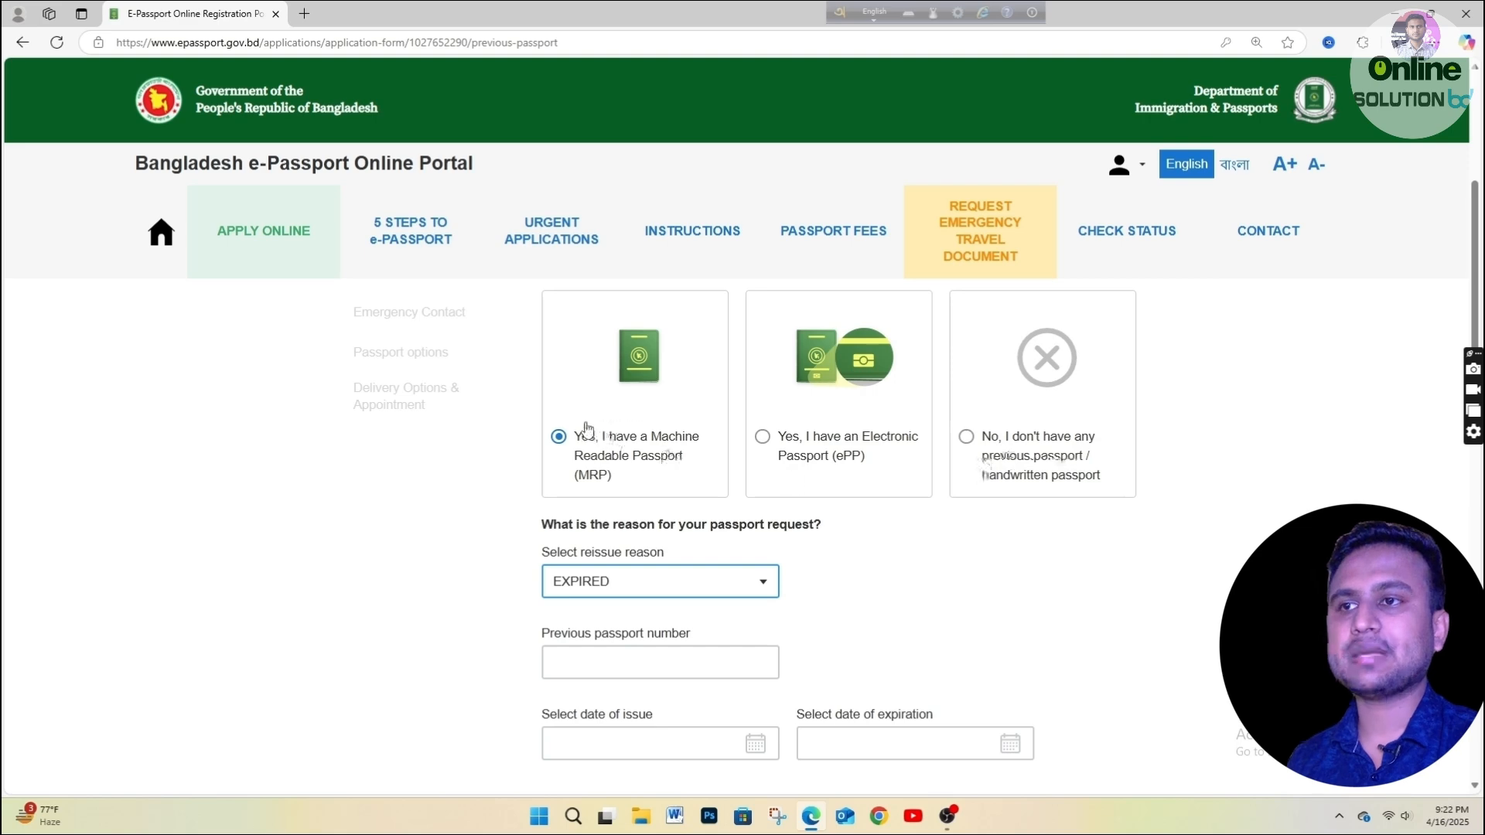
left_click(645, 657)
left_click(645, 657)
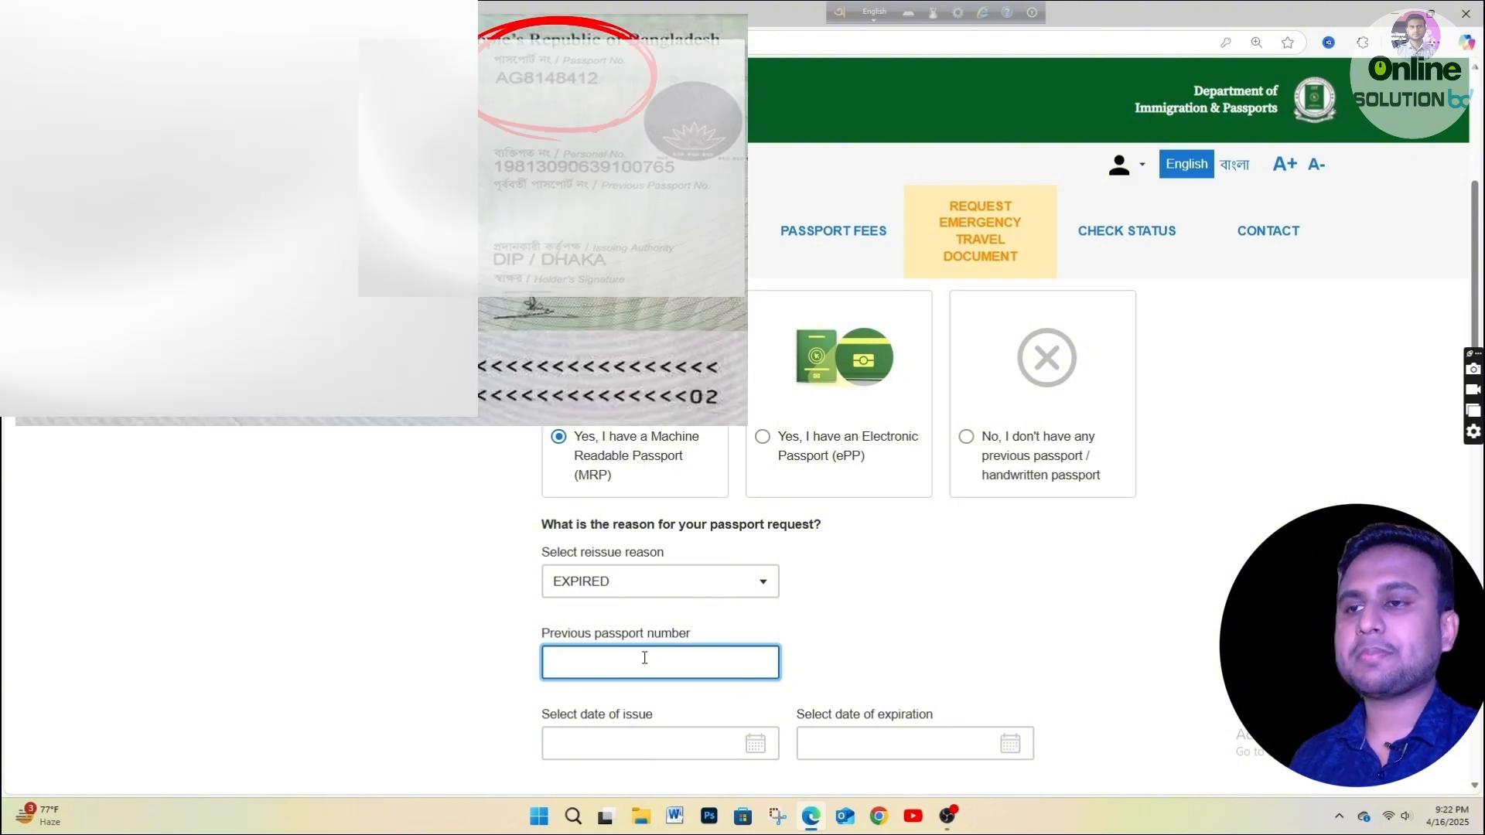
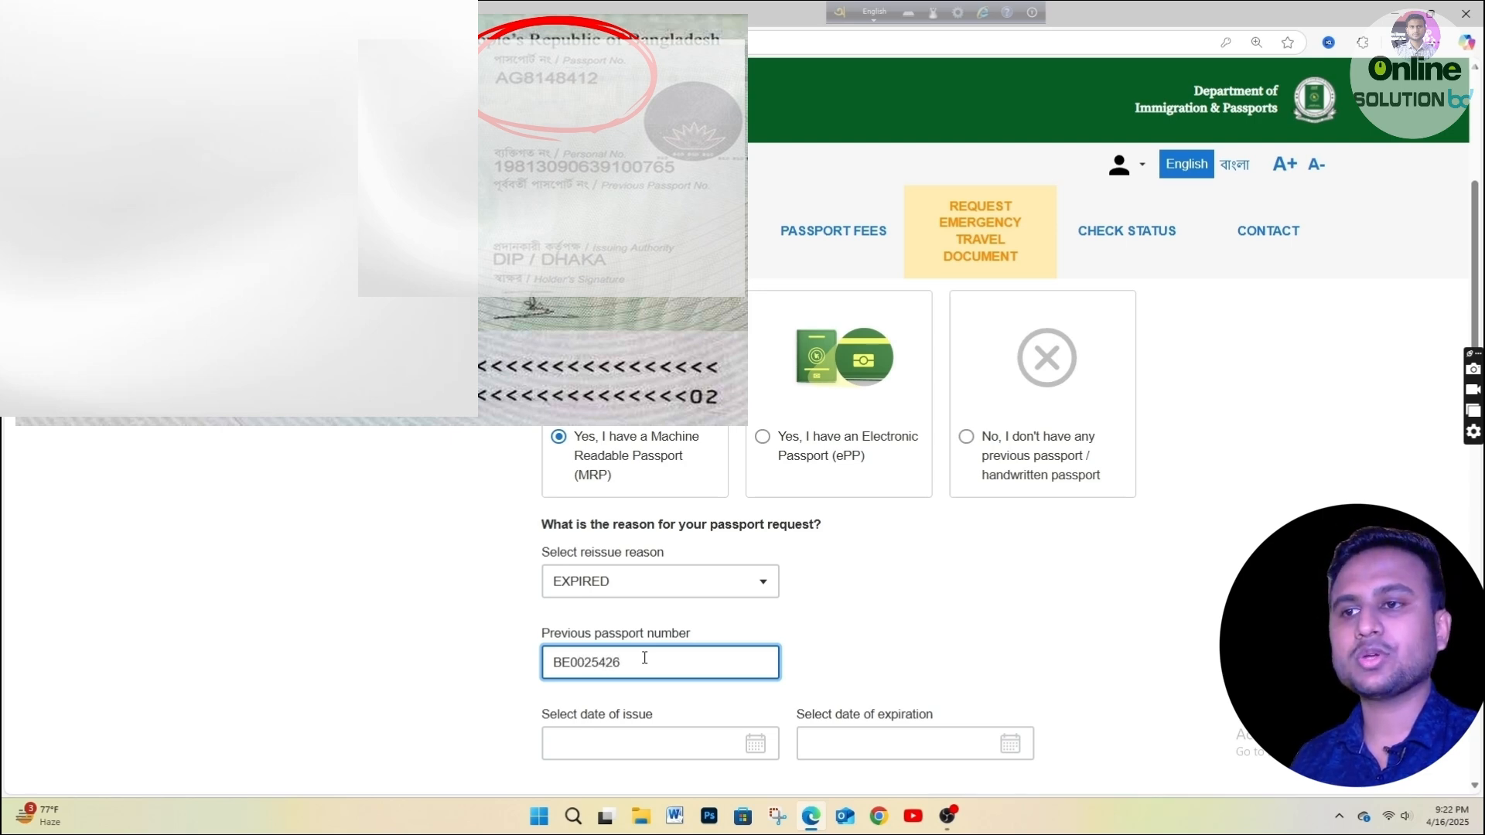
Enter the previous passport number and set its issue date to 01/01/2019.
left_click(874, 641)
scroll(654, 594, "down", 1)
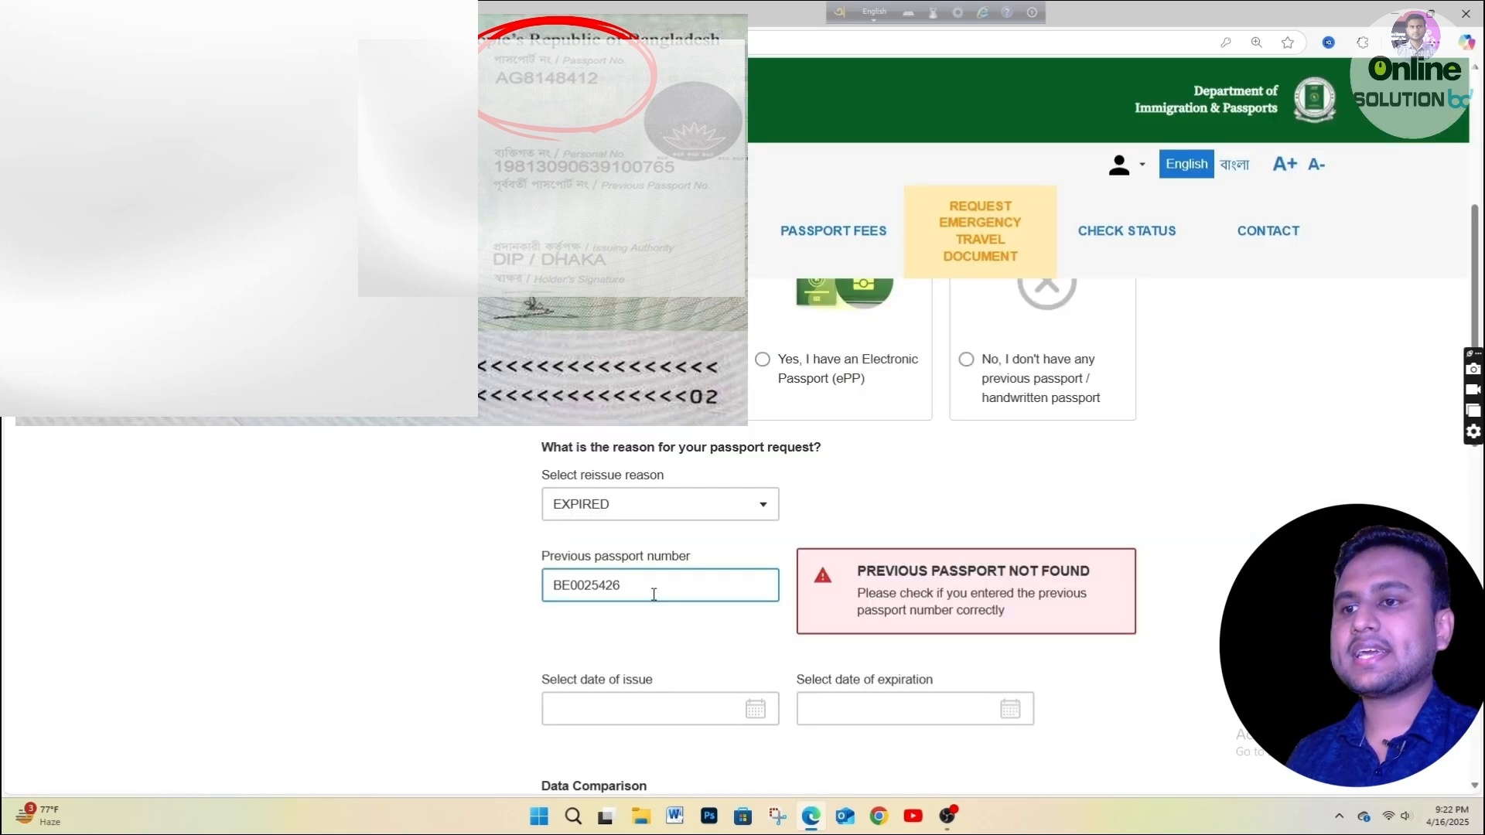
scroll(679, 594, "down", 2)
scroll(673, 598, "up", 1)
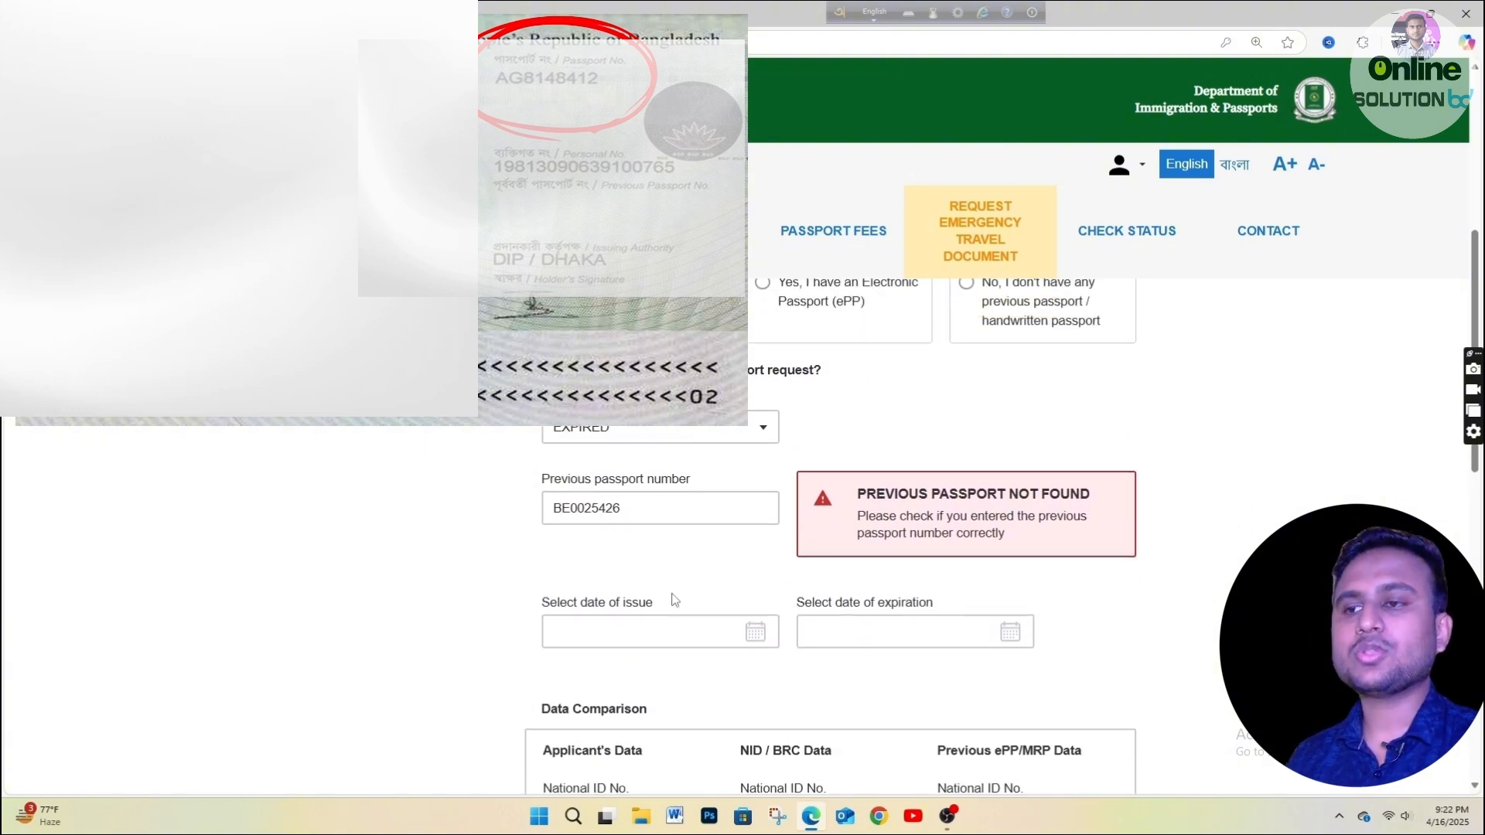
left_click(757, 633)
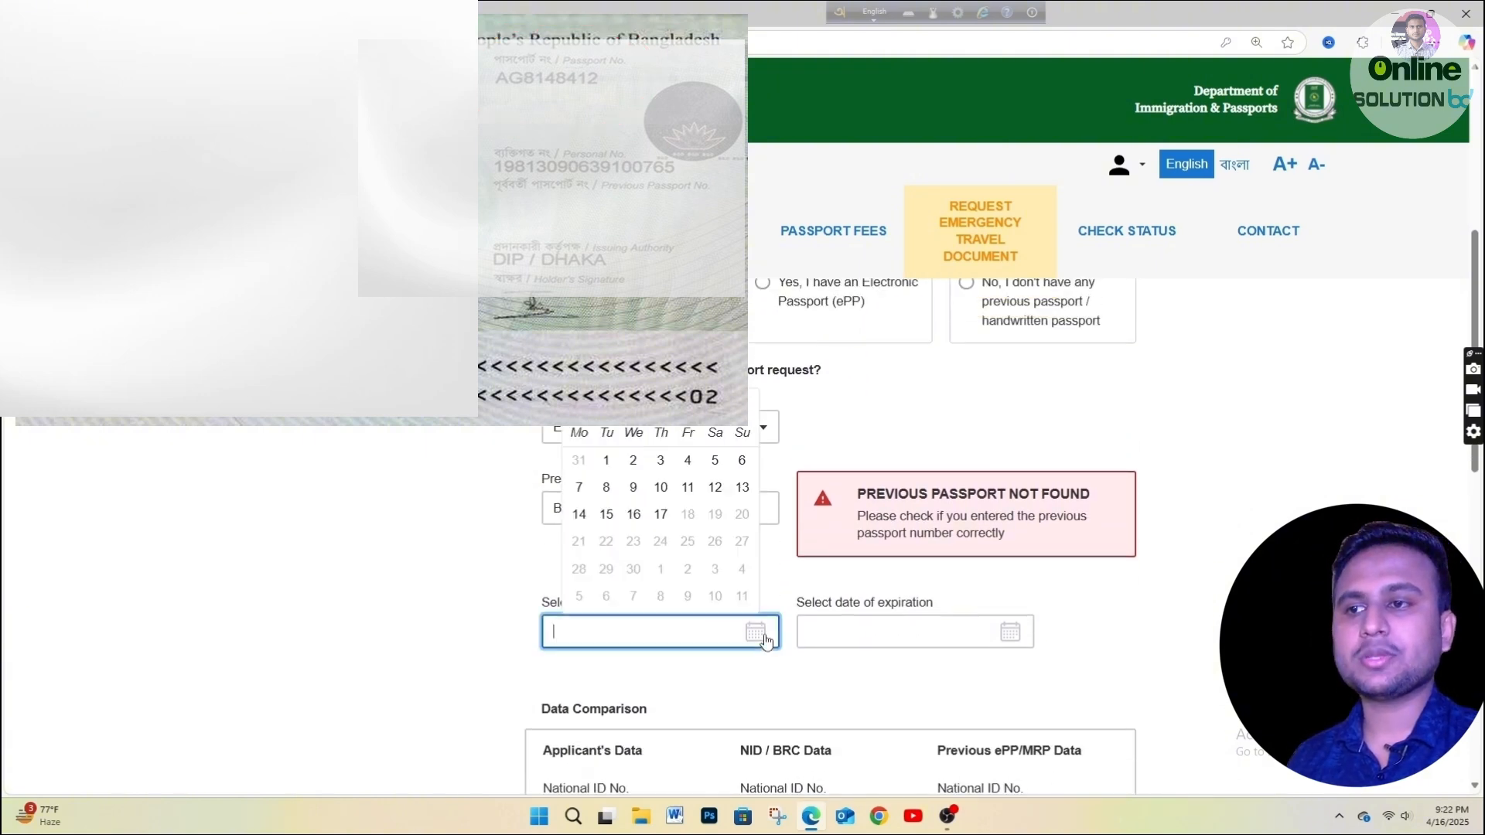
left_click(614, 465)
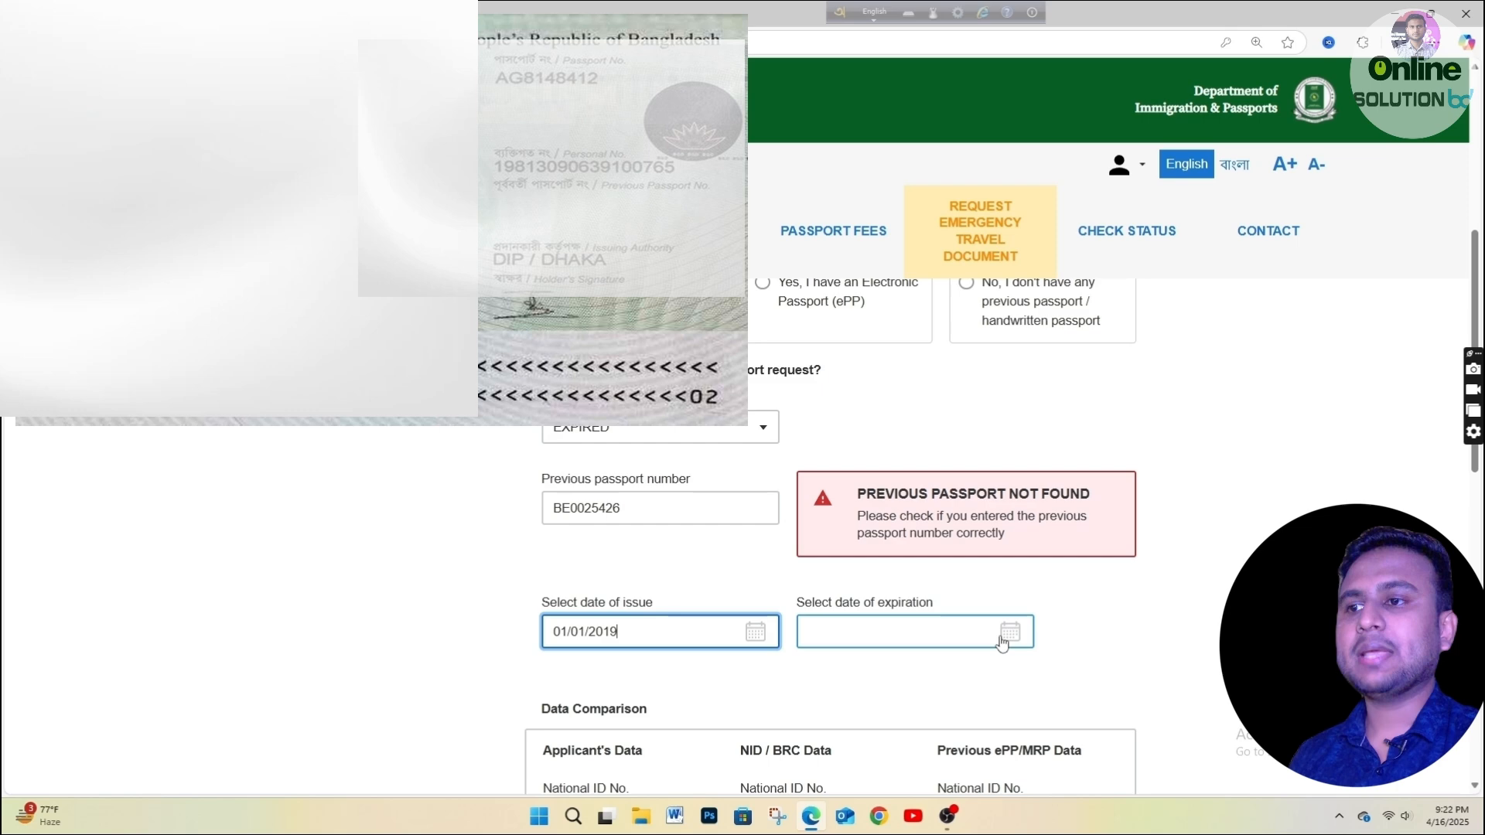
Set the previous passport expiry date to 01/01/2024 and save the ID documents.
left_click(1004, 639)
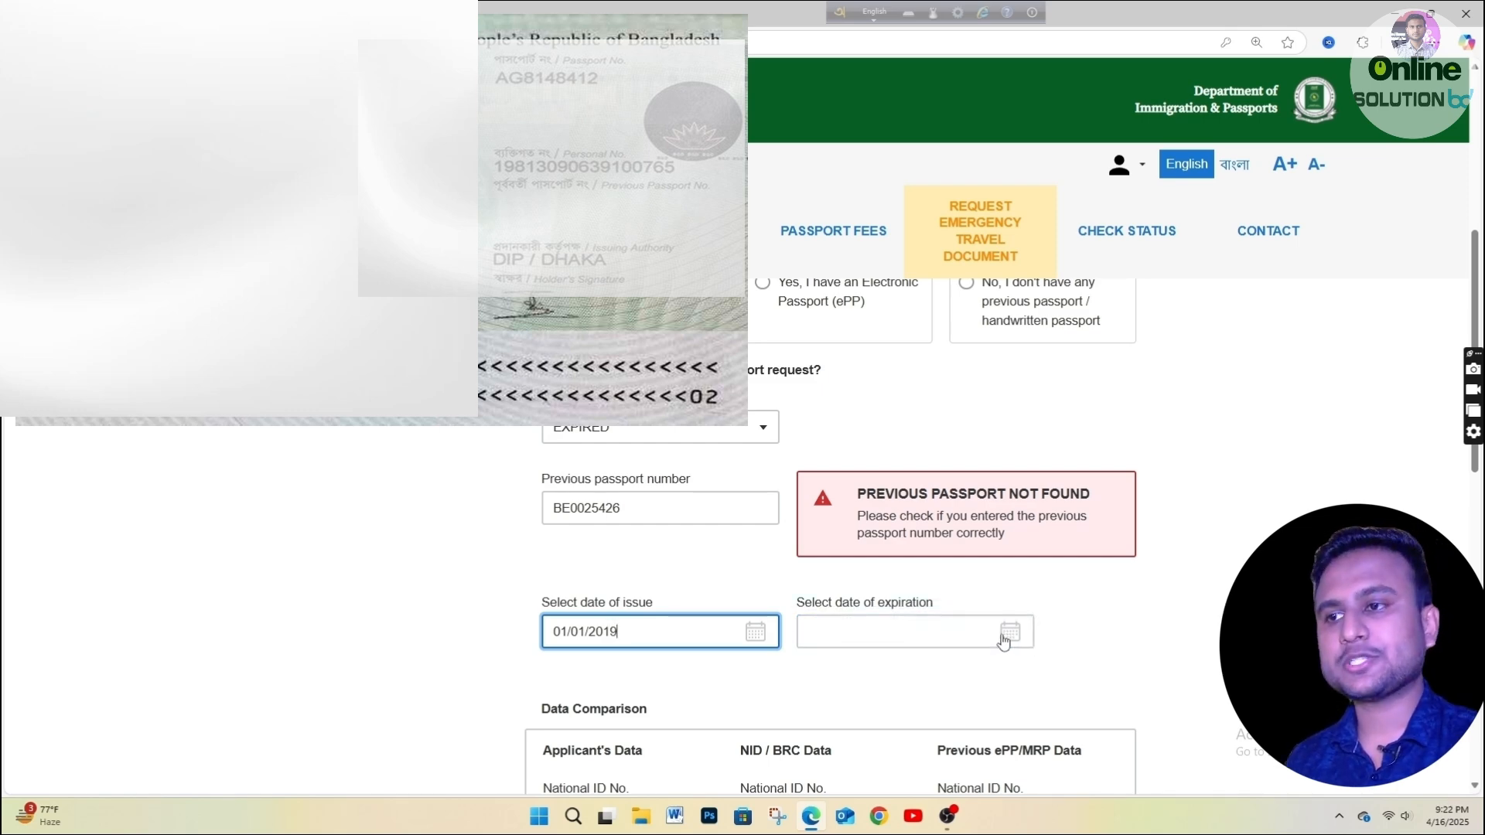
left_click(1007, 636)
left_click(942, 406)
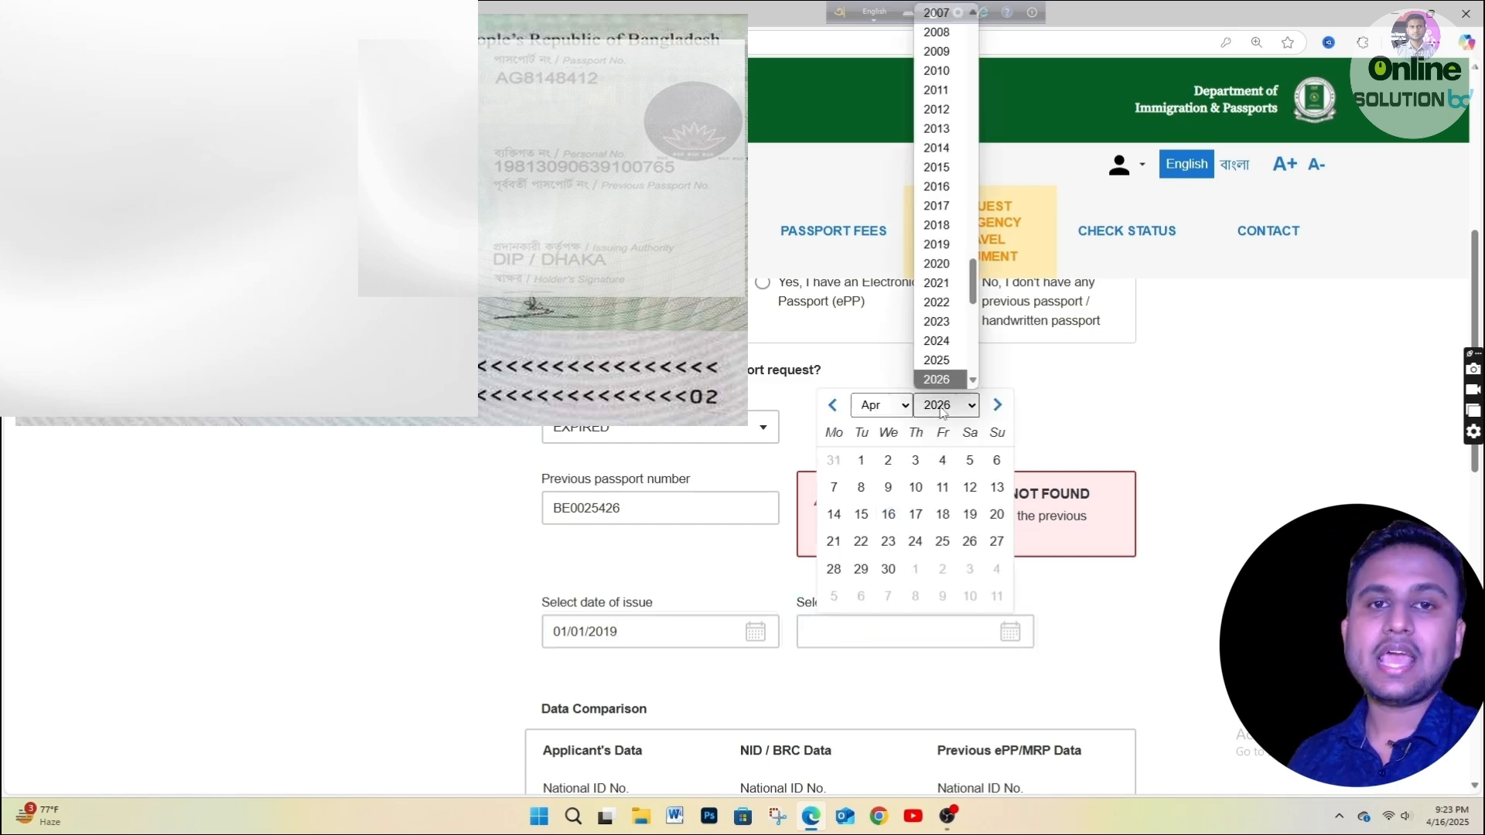
scroll(941, 413, "down", 1)
left_click(936, 340)
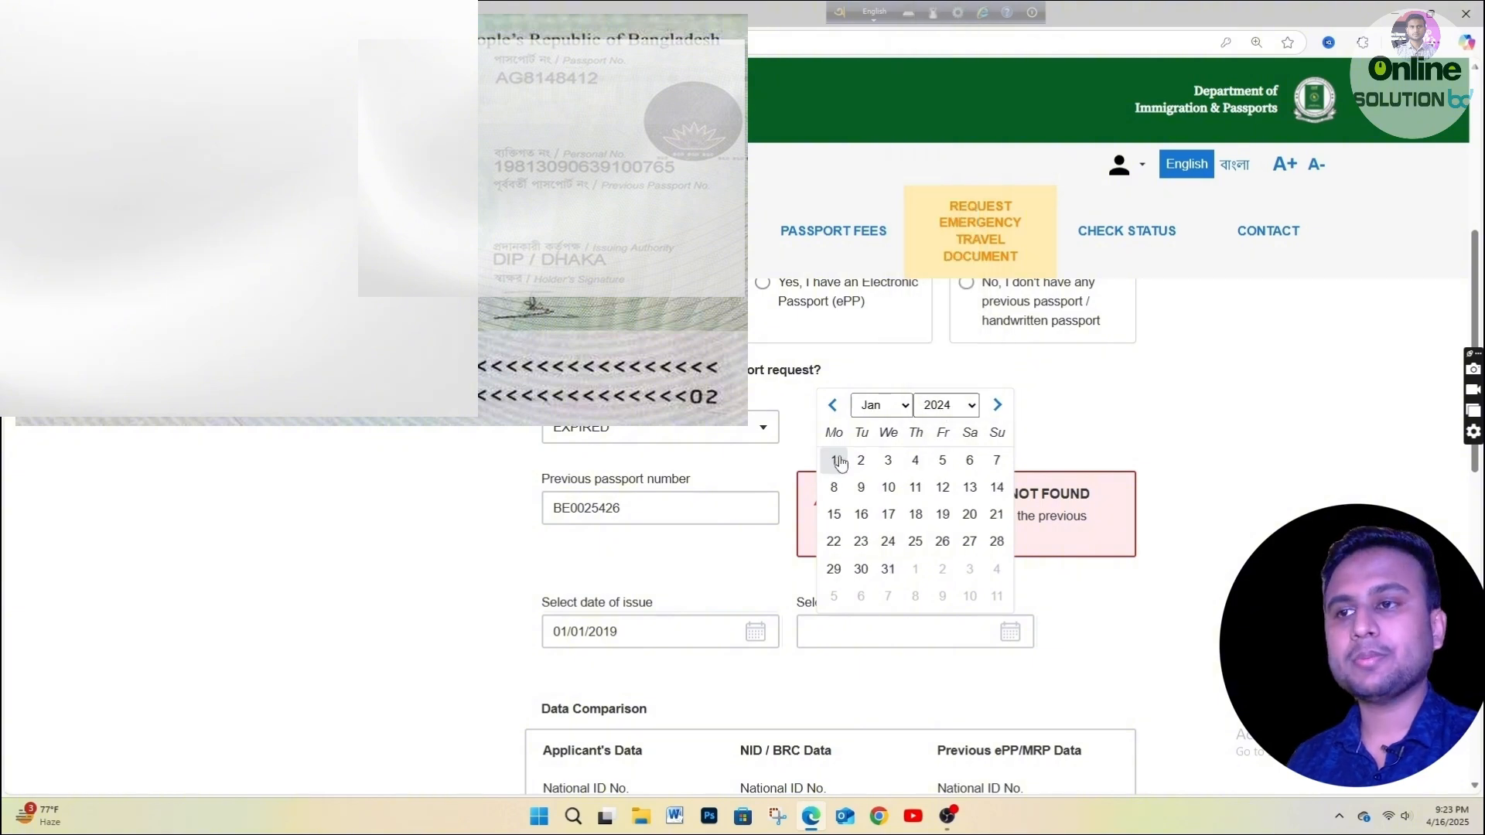
left_click(834, 460)
scroll(856, 580, "down", 10)
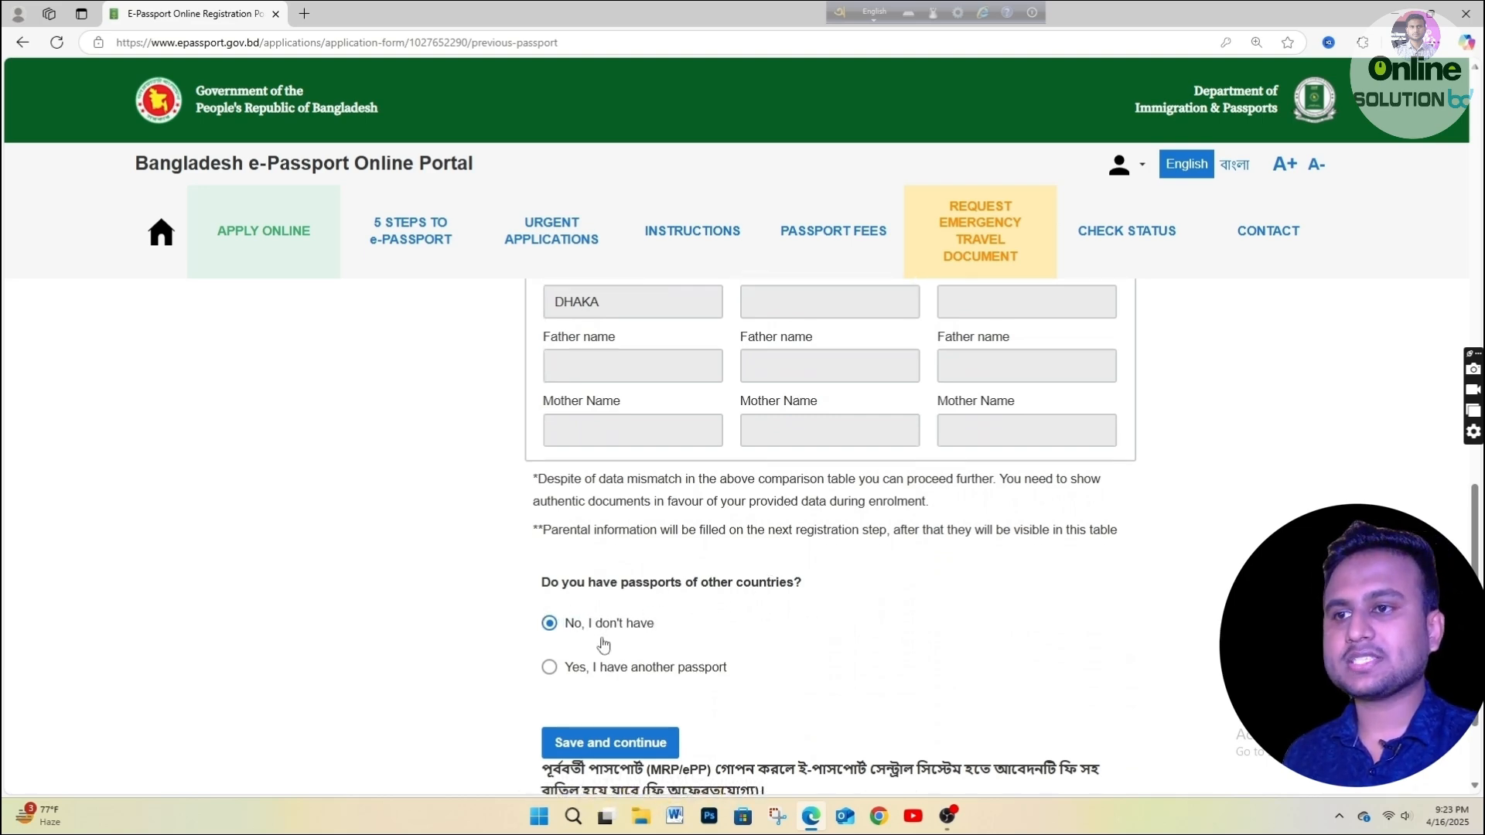
scroll(635, 623, "down", 2)
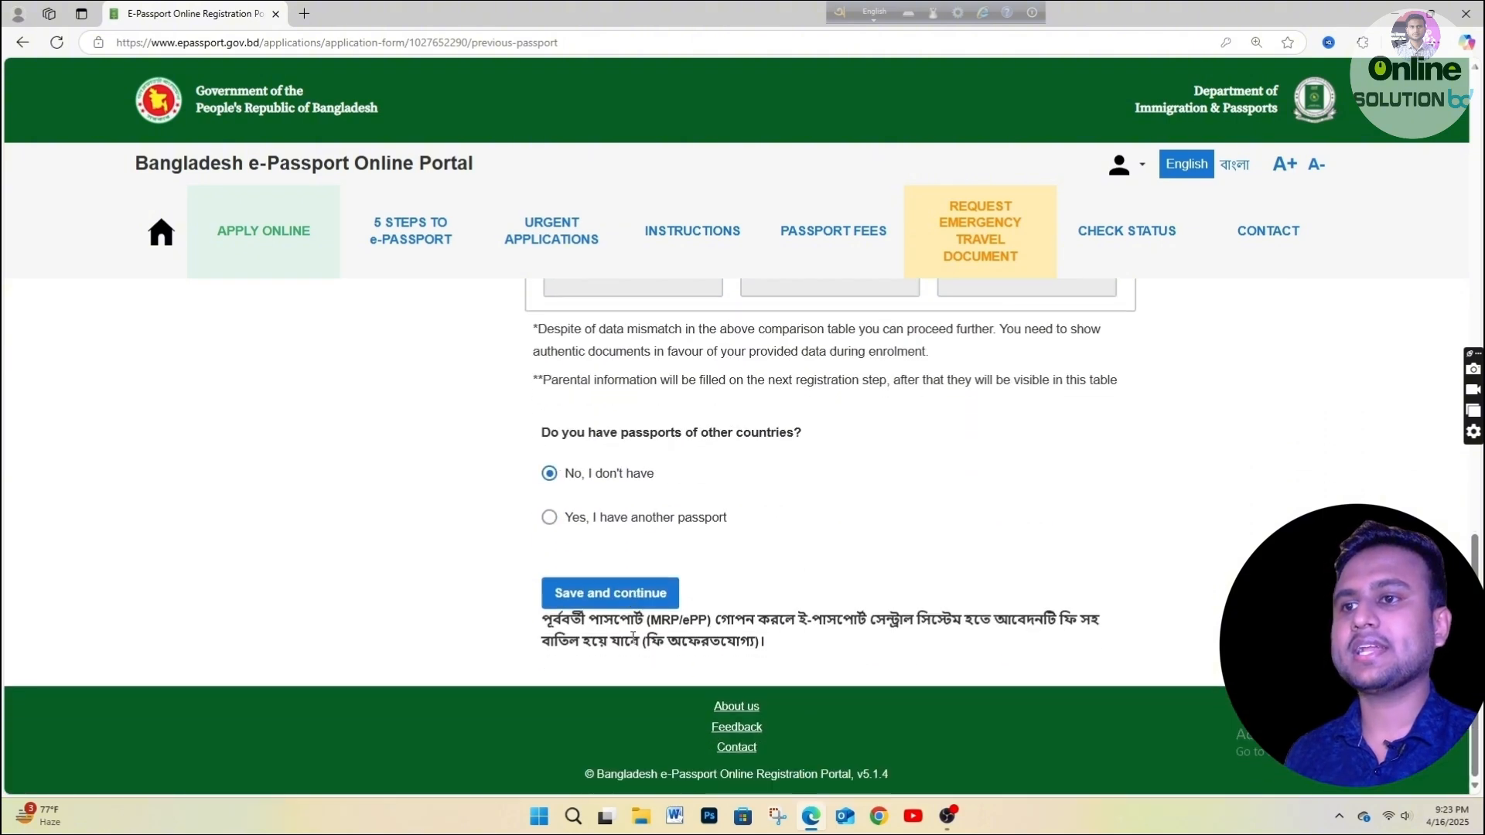
left_click(654, 597)
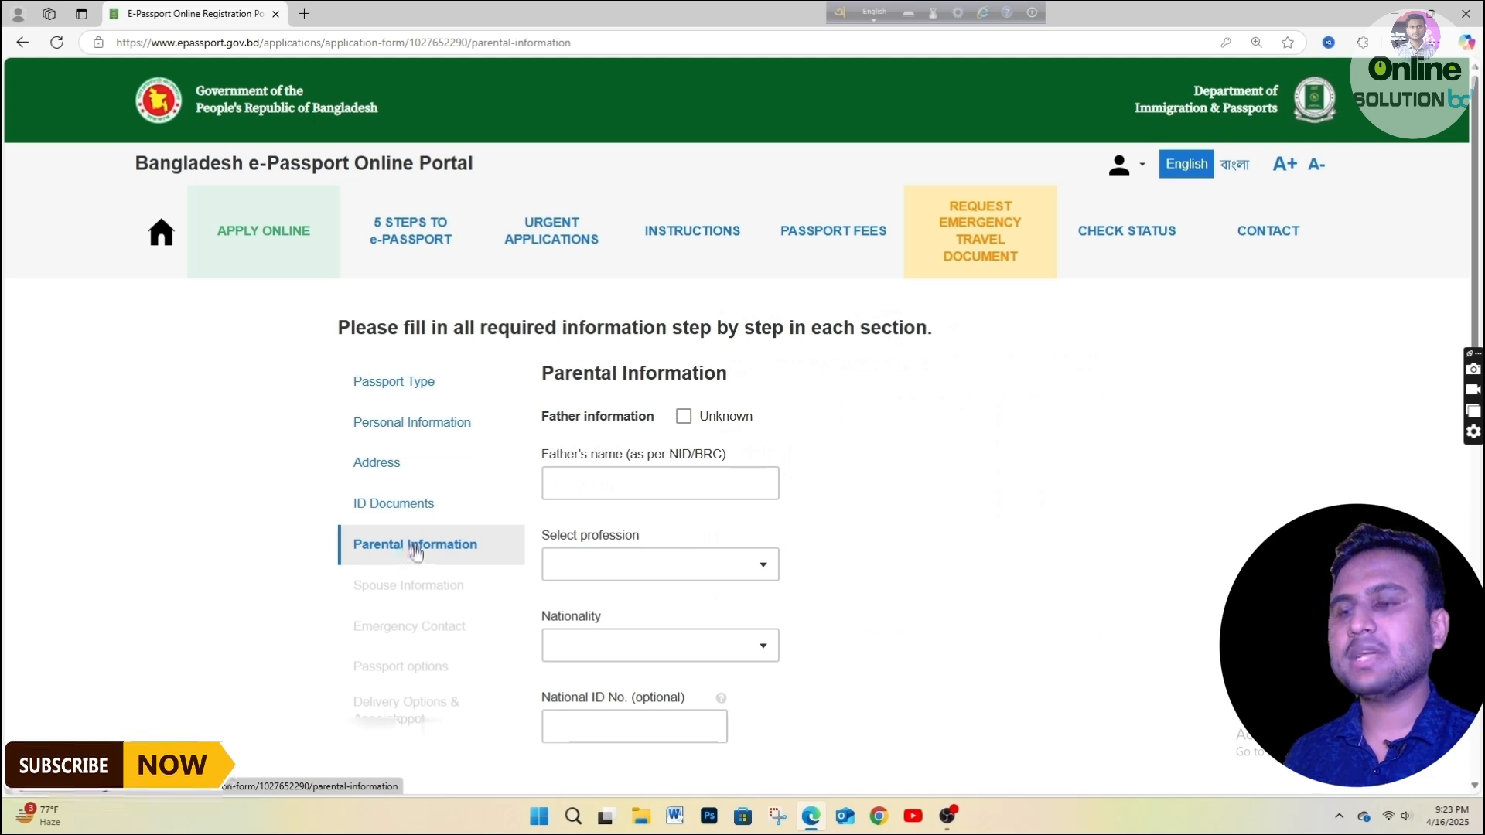
Enter the father's full name and set his profession to FARMER.
left_click(747, 486)
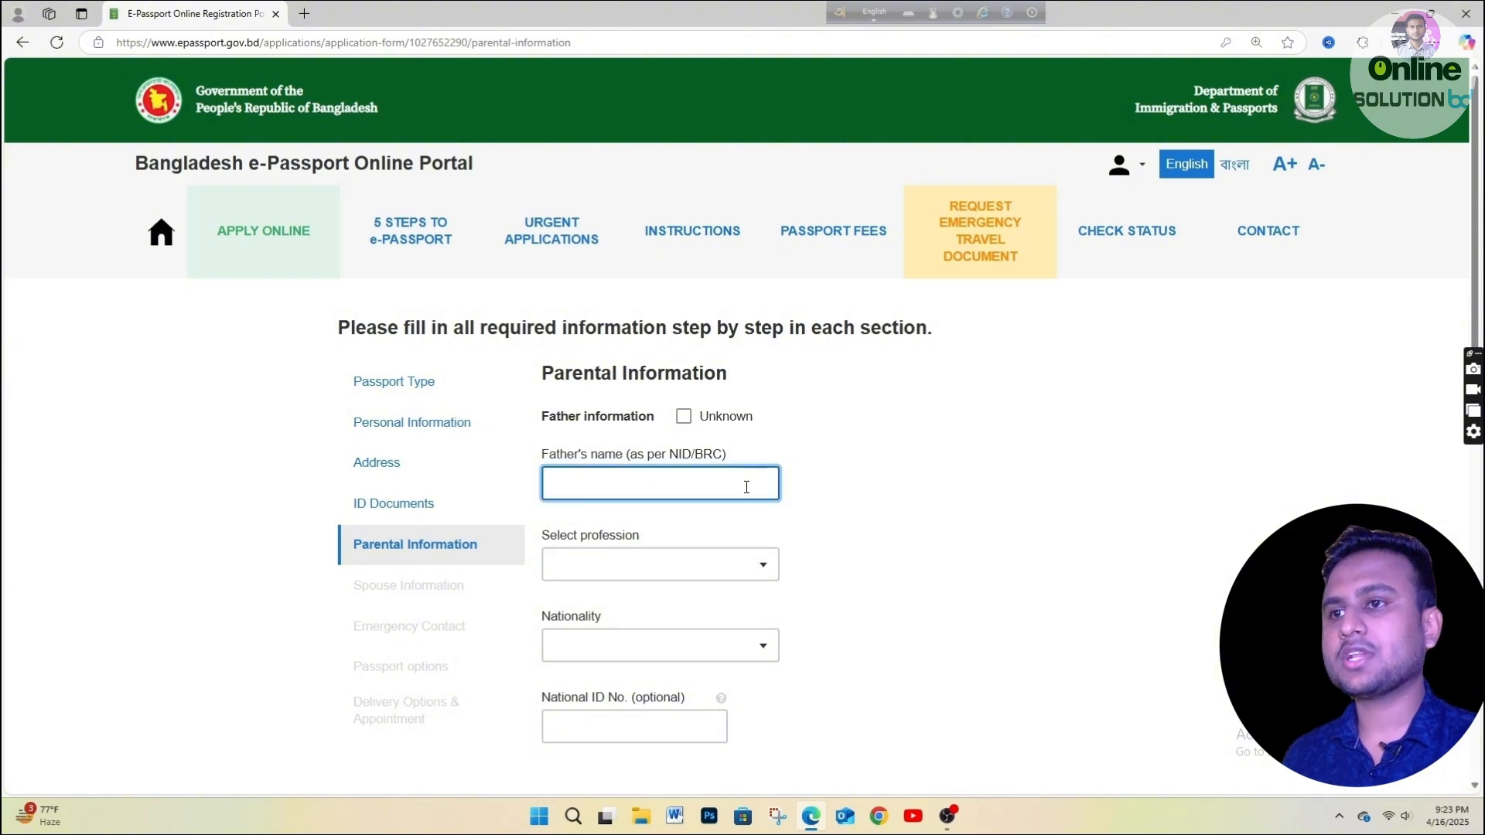
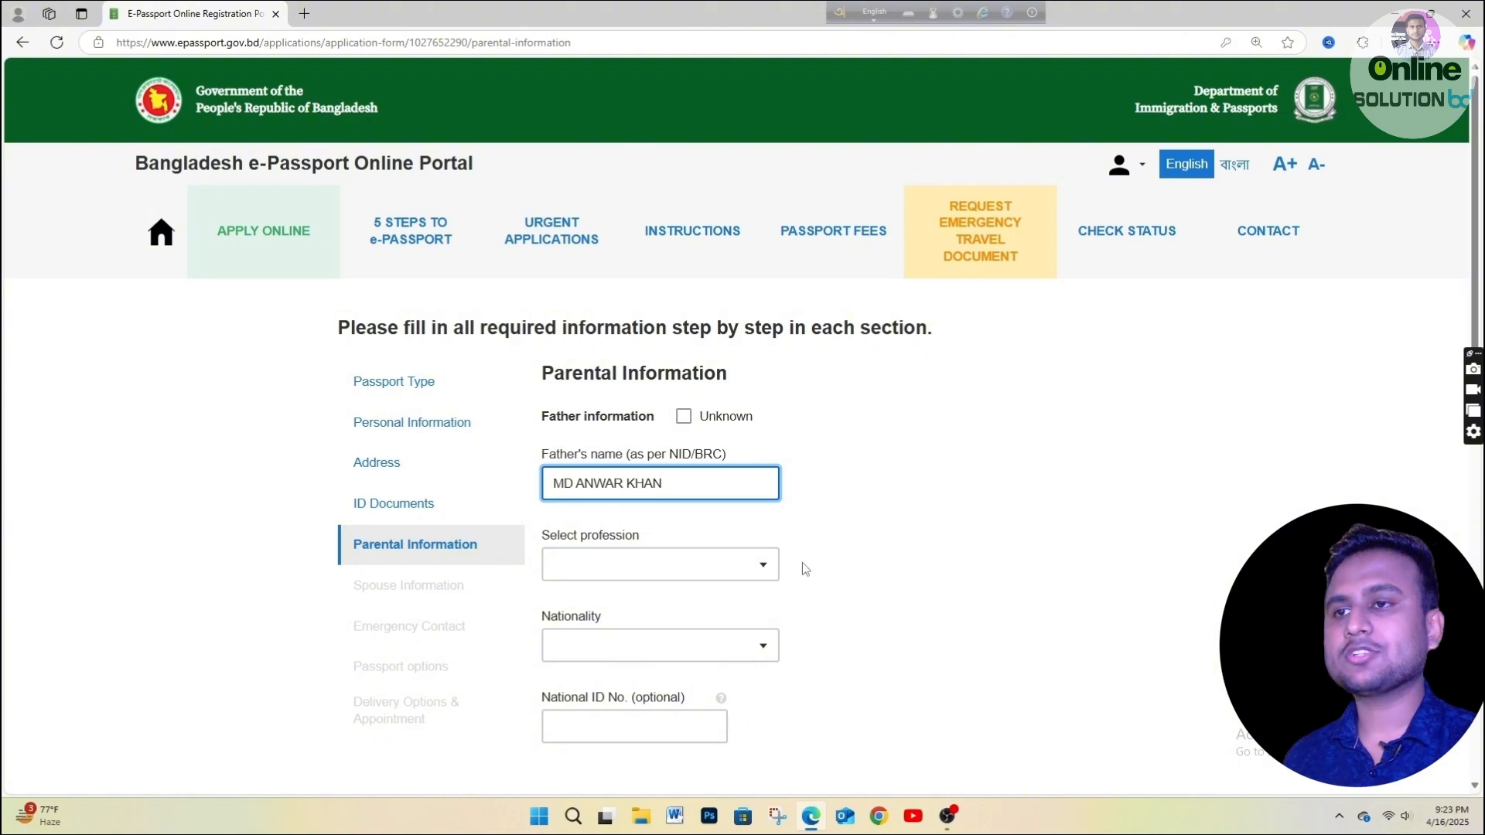
left_click(714, 566)
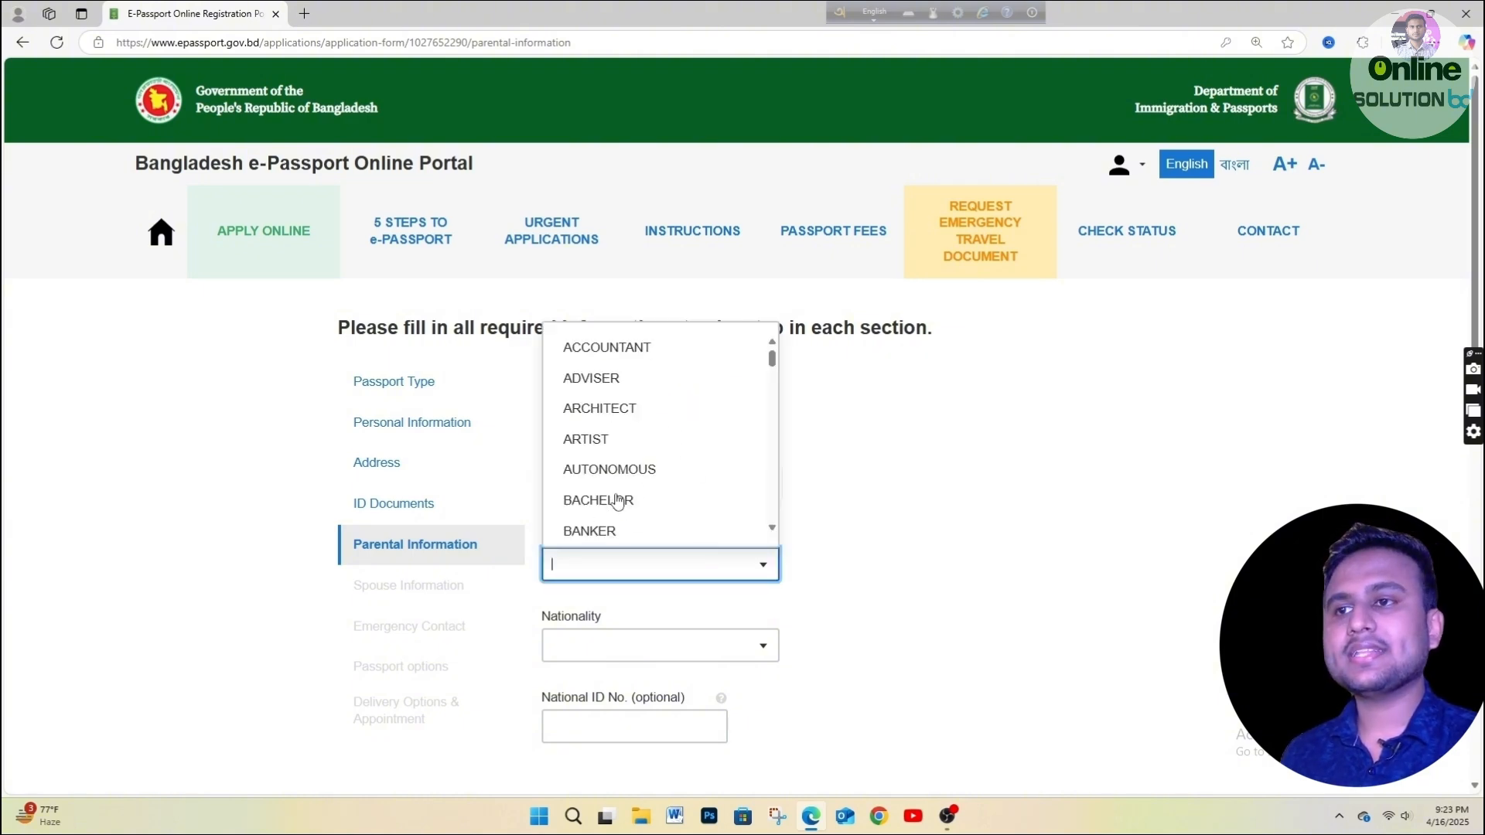
type("OTHER")
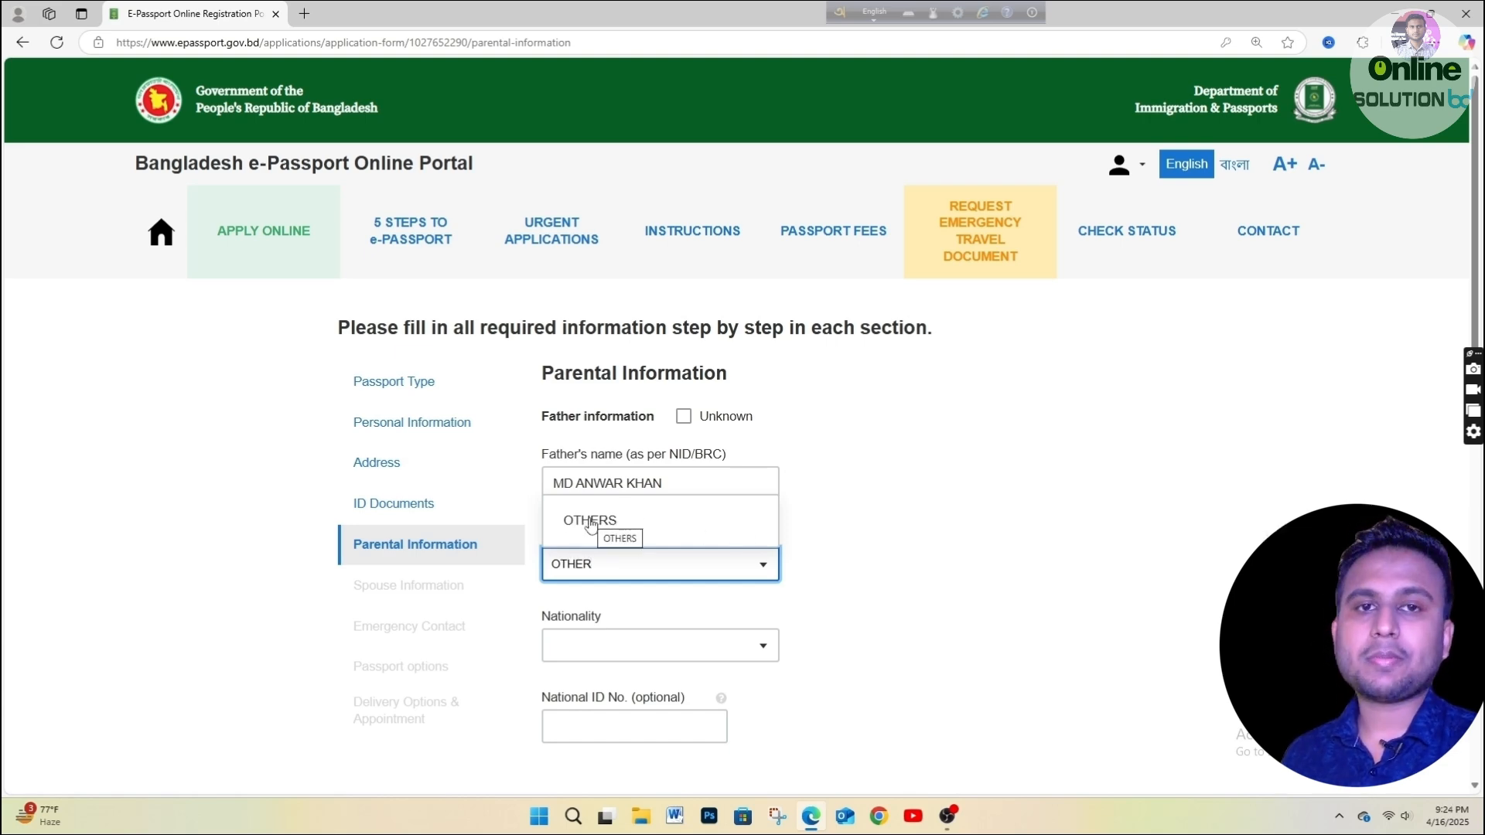
left_click_drag(597, 565, 545, 572)
key("BackSpace")
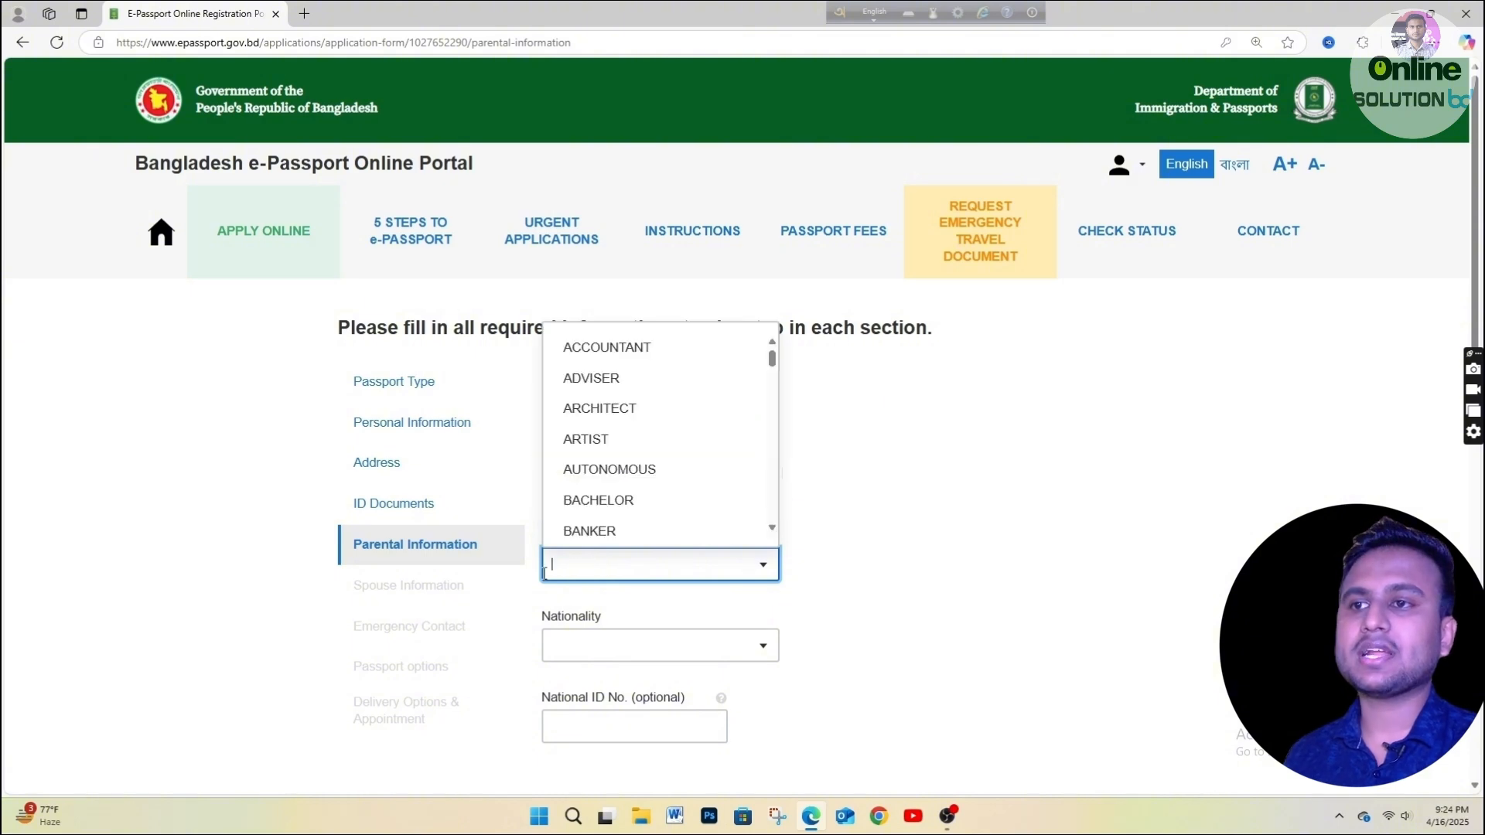
type("FA")
left_click(608, 520)
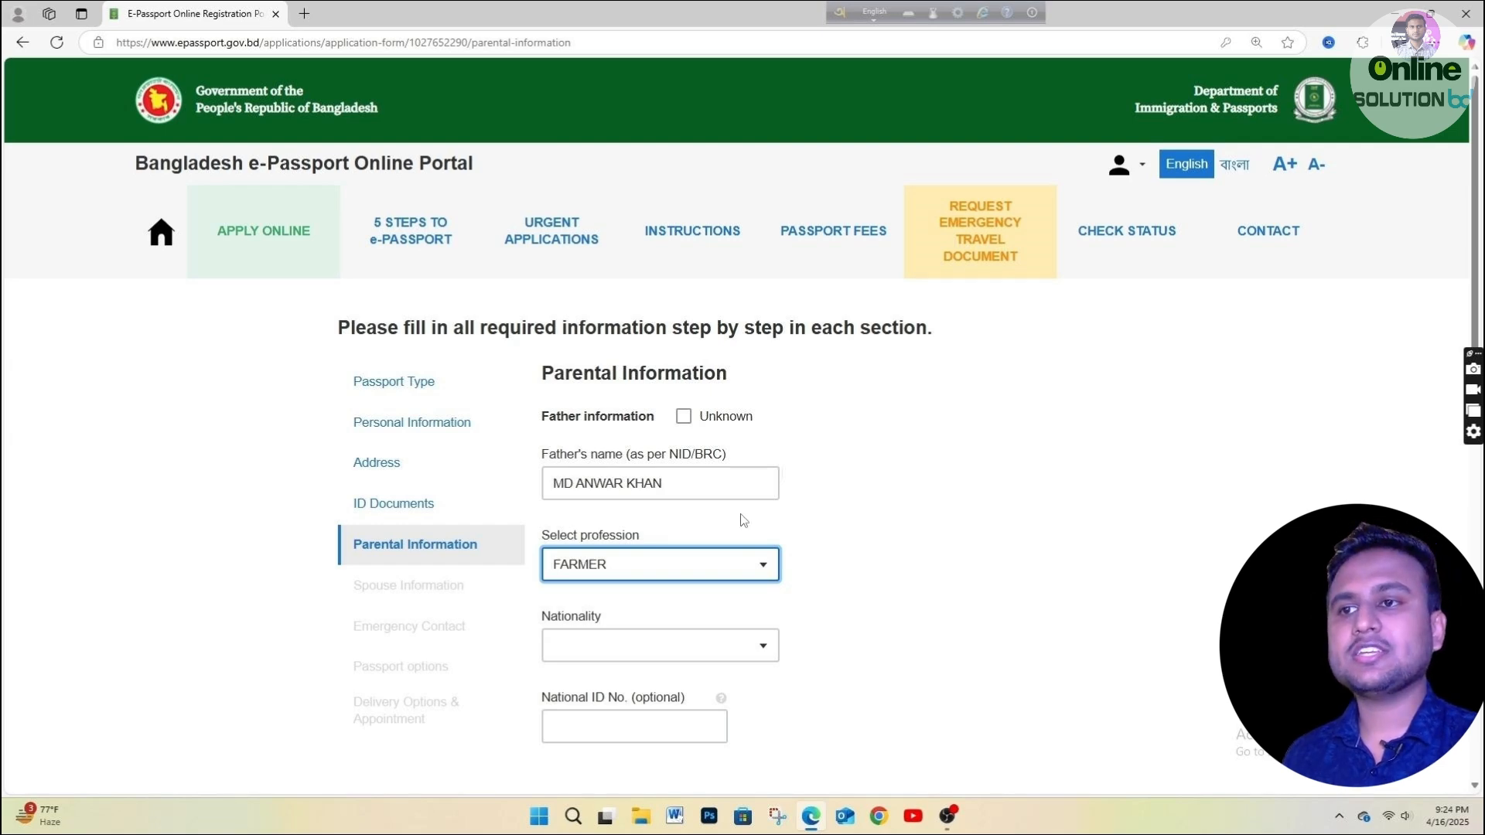
Set the father's nationality to BANGLADESHI and enter his national ID number.
left_click(639, 645)
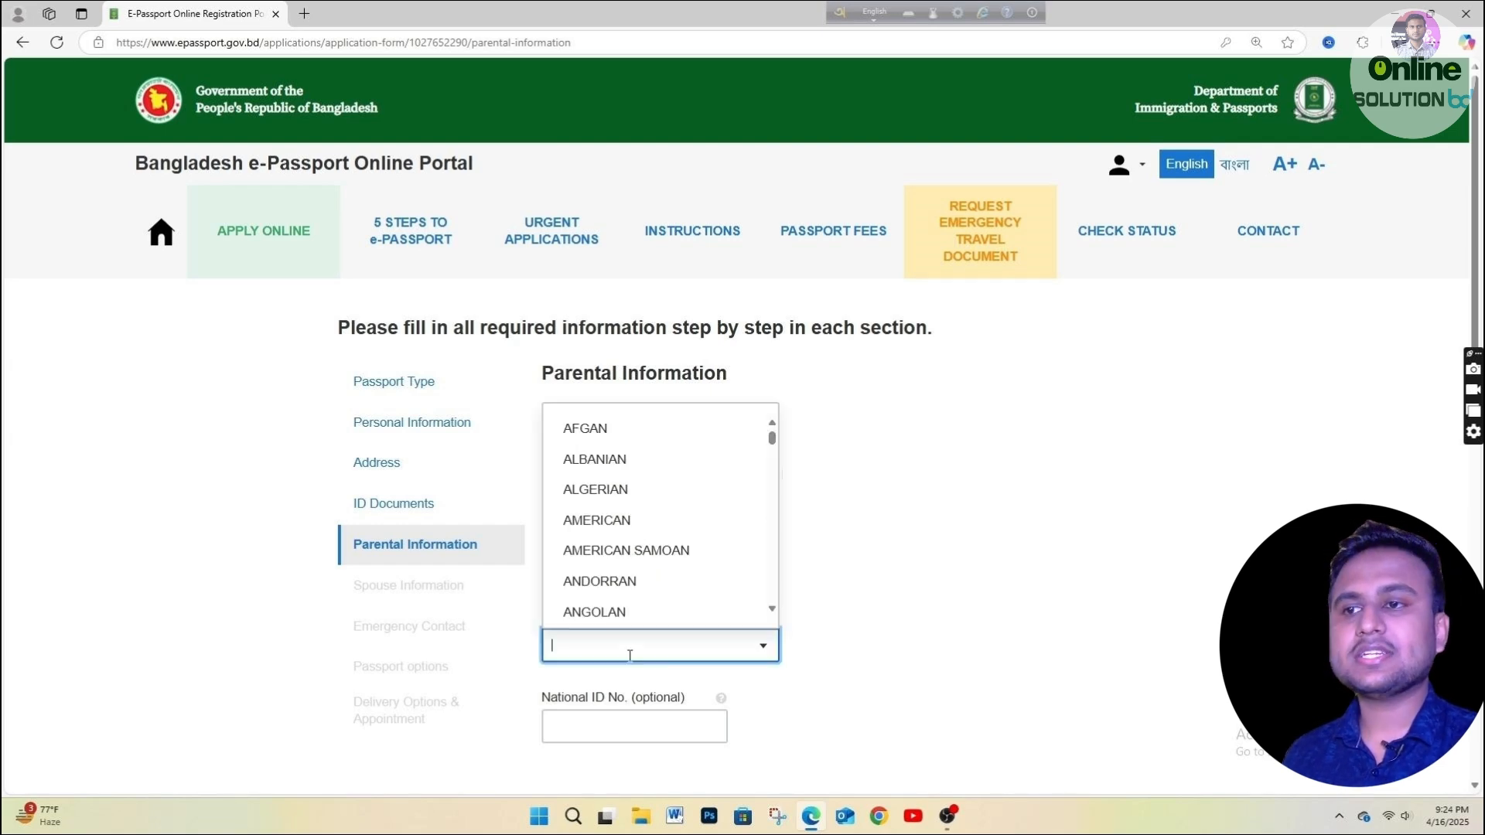
type("N")
key("BackSpace")
type("BAN")
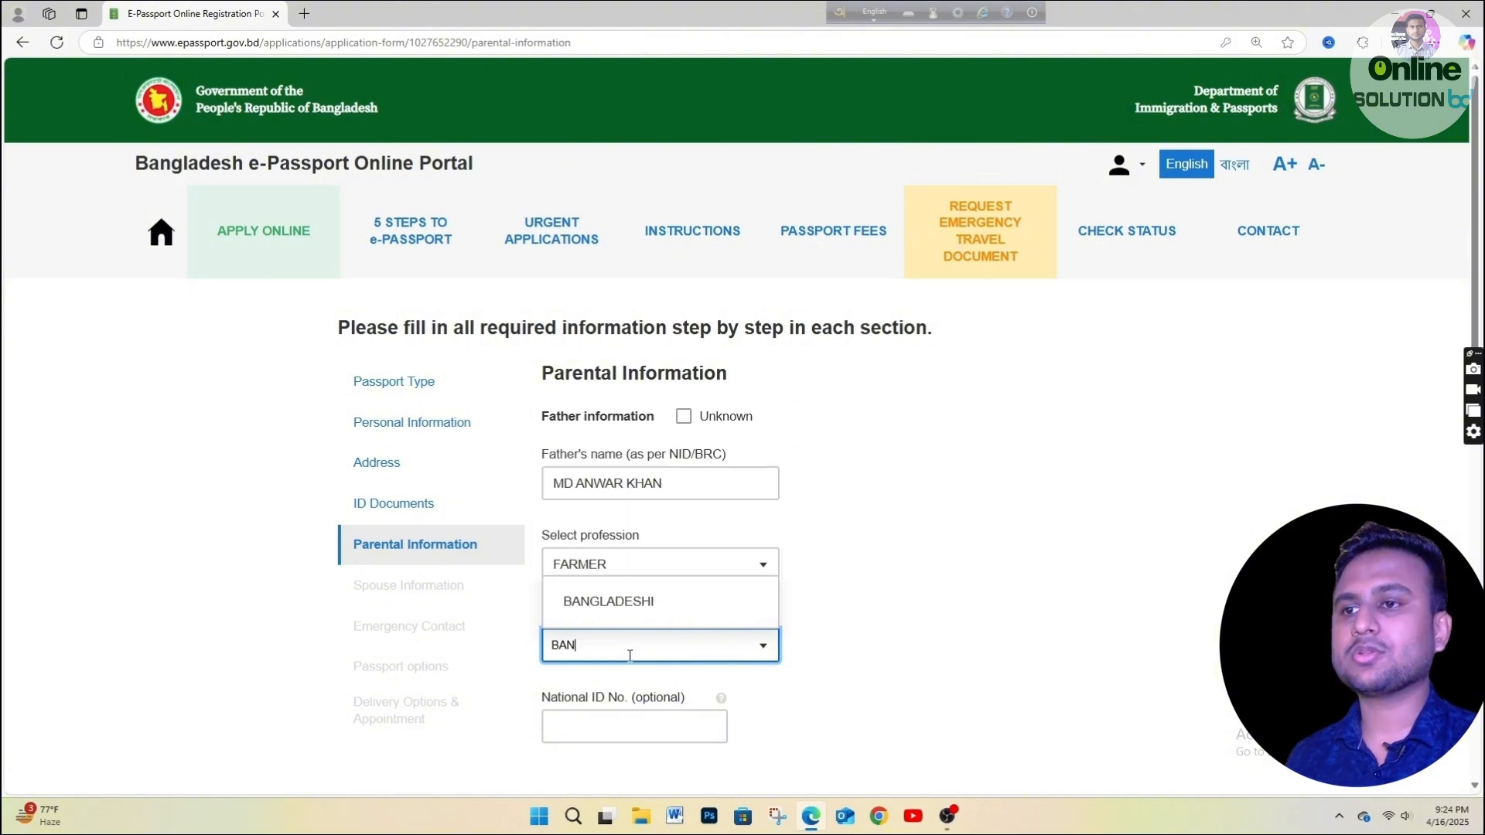
left_click(669, 608)
scroll(632, 656, "down", 1)
left_click(621, 652)
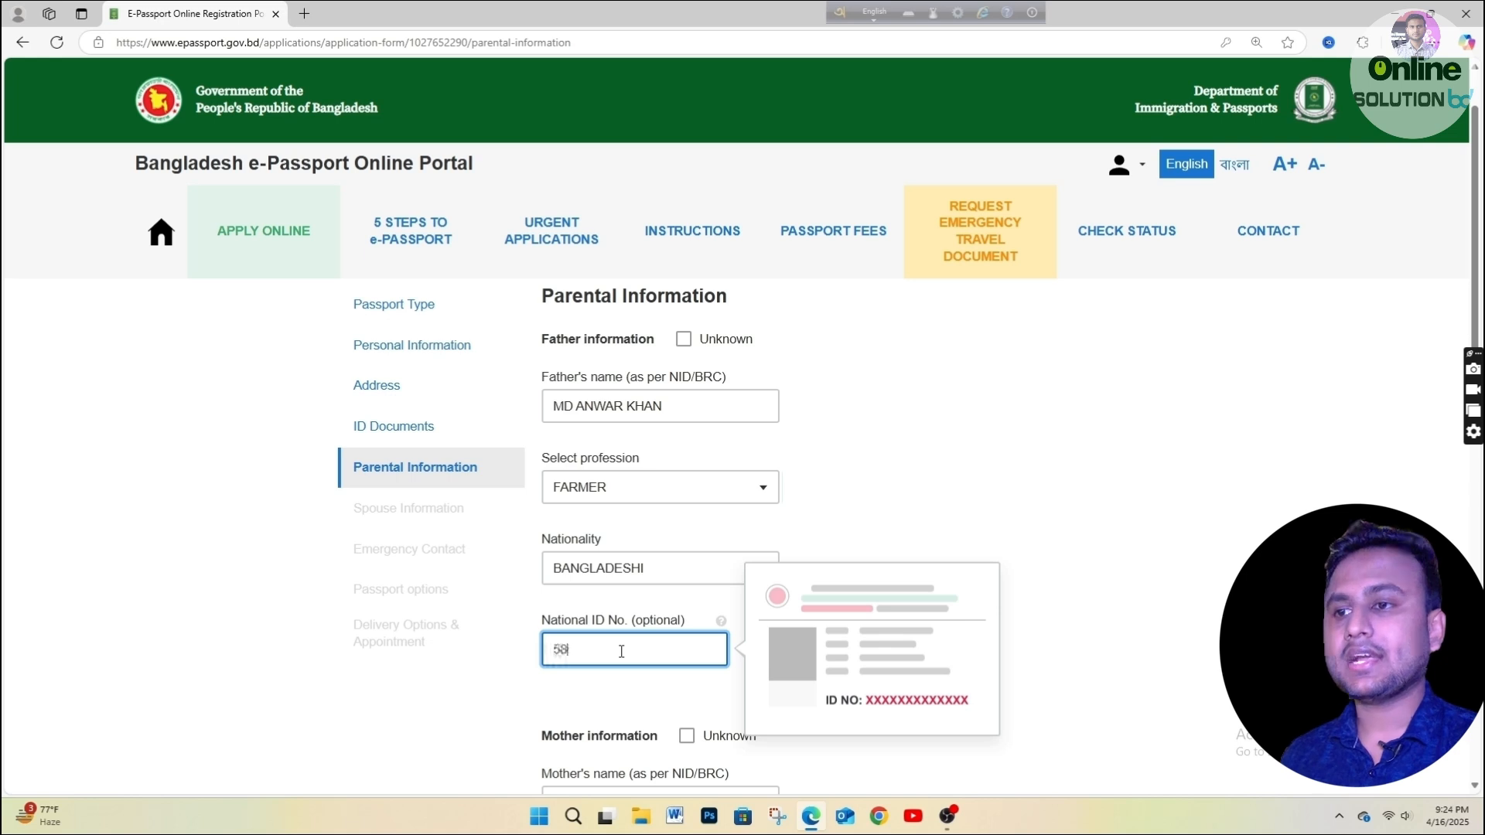
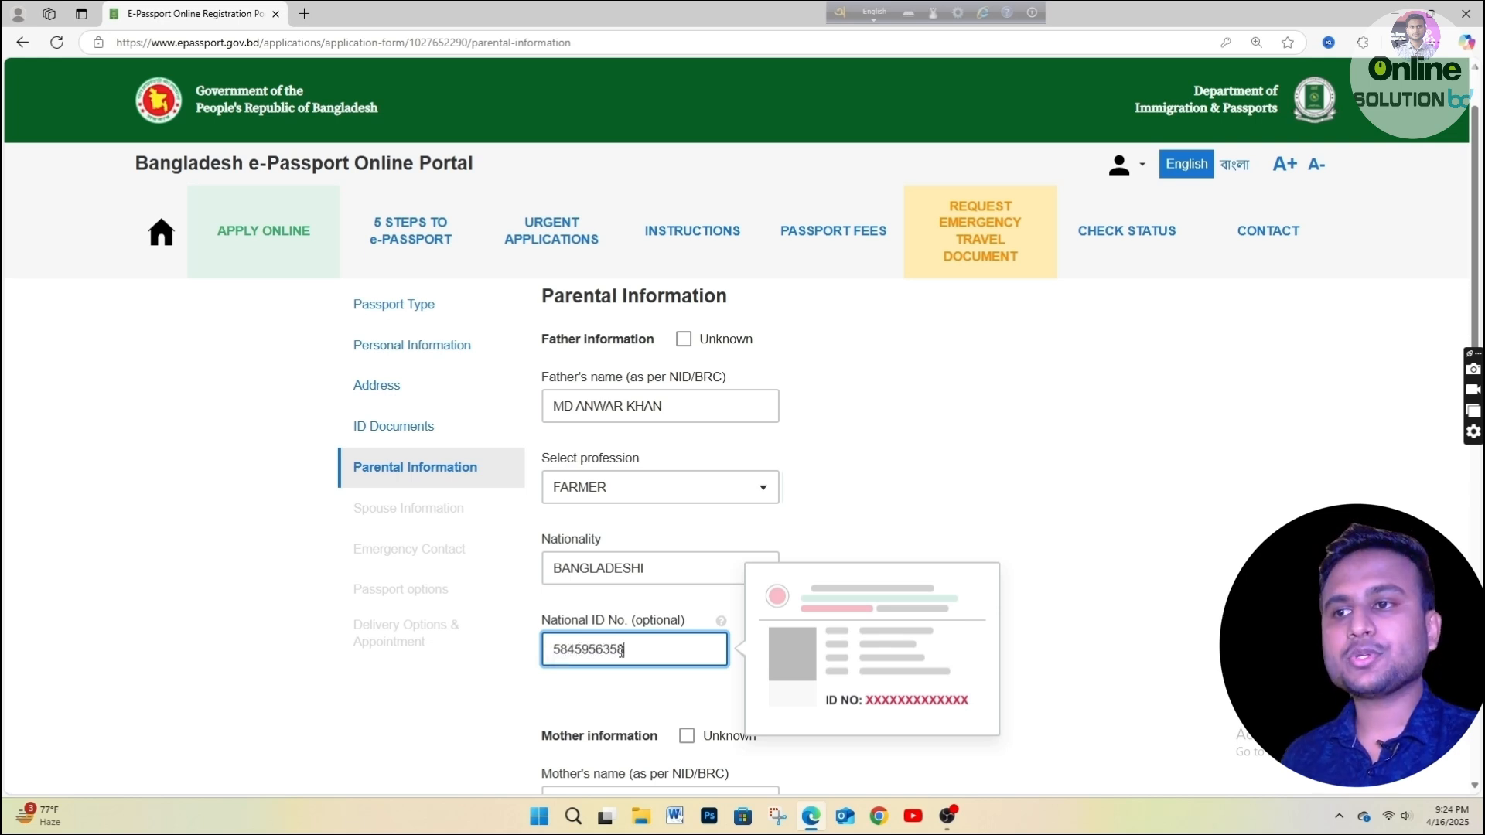
left_click(898, 511)
scroll(767, 562, "down", 3)
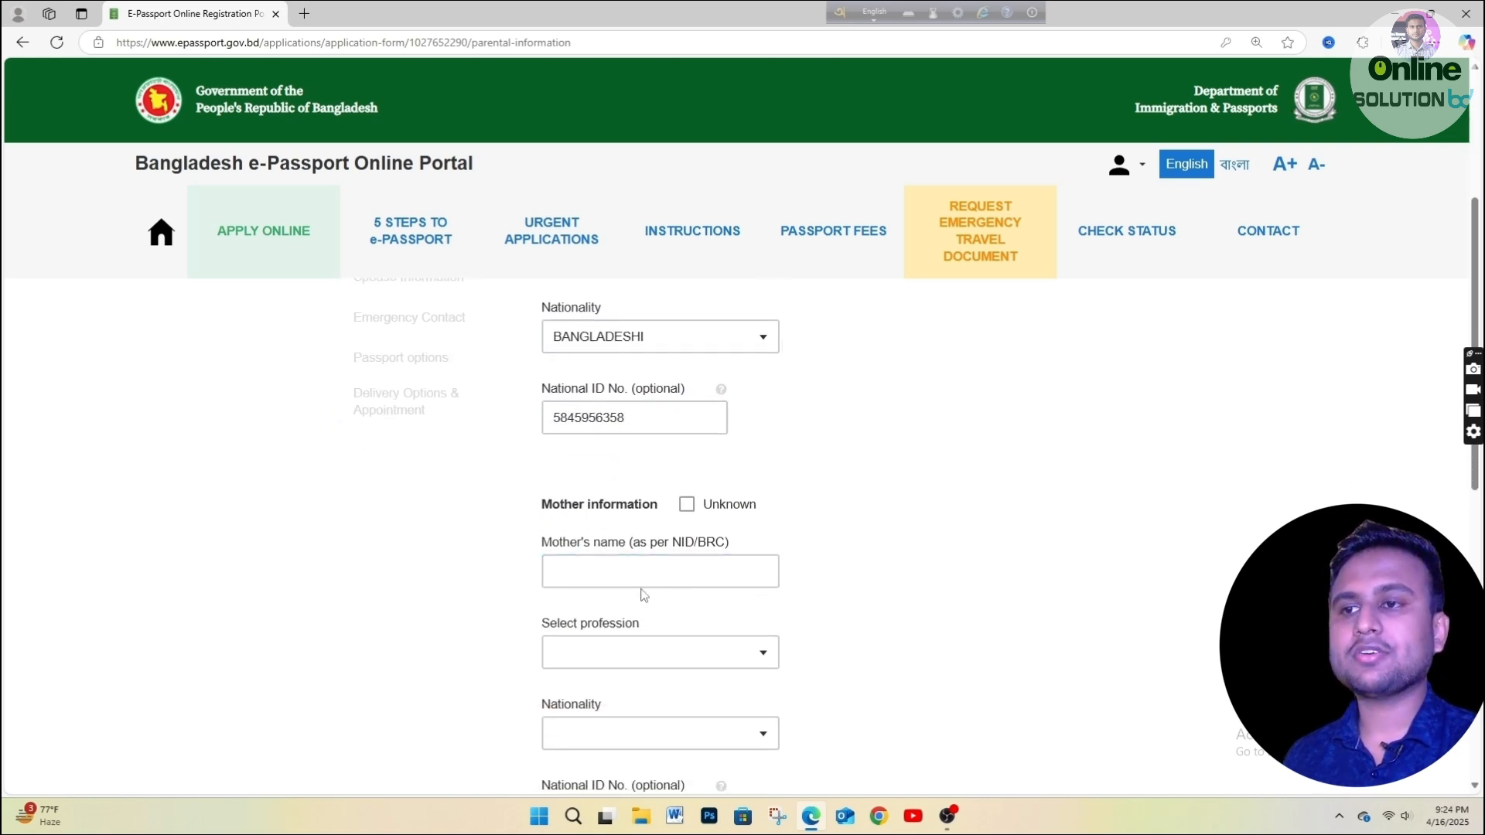
Enter the mother's full name and set her profession to HOUSE WIFE.
left_click(618, 574)
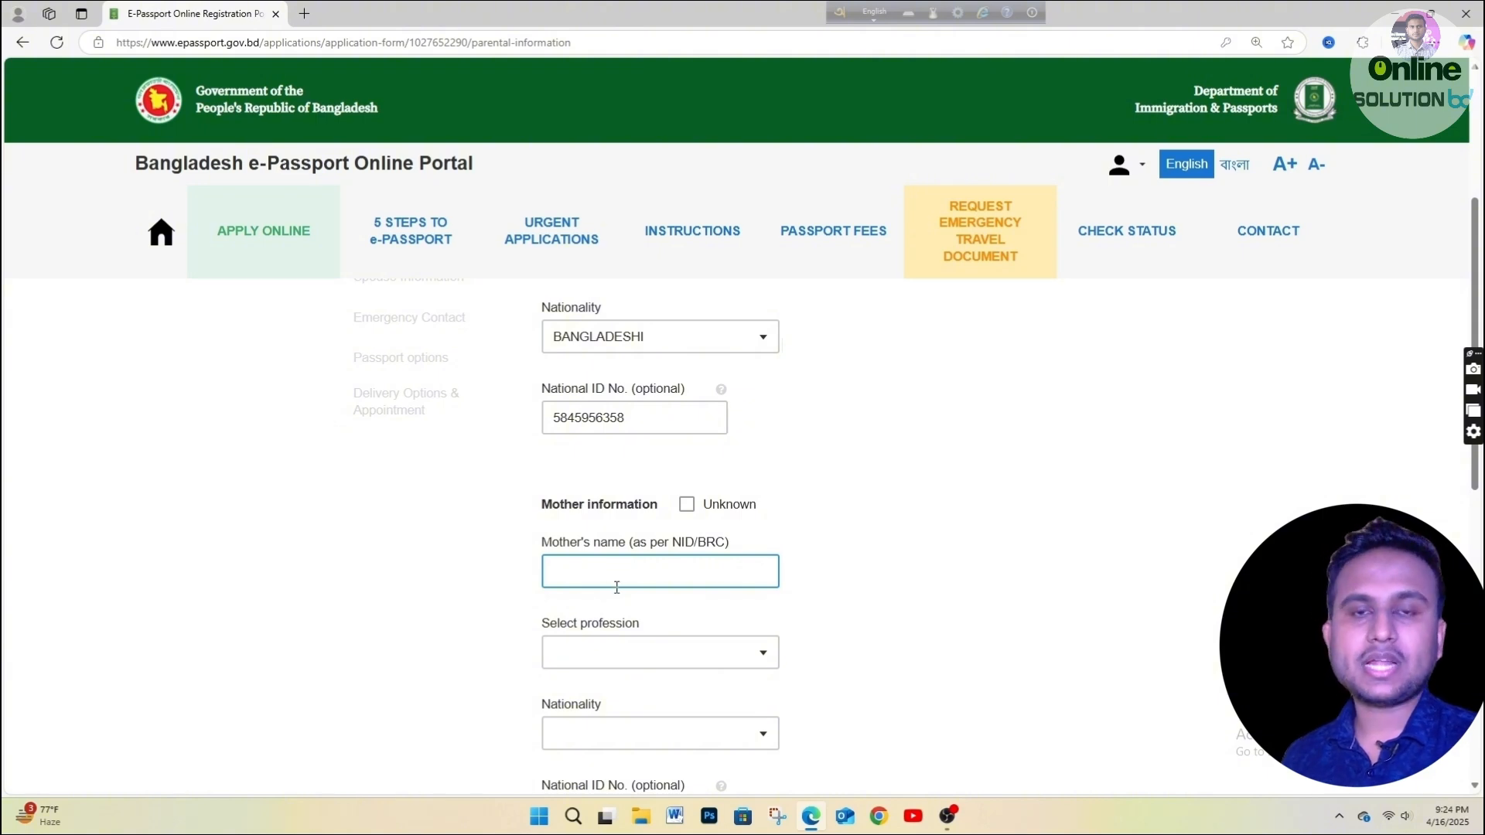
scroll(619, 577, "down", 1)
left_click(576, 492)
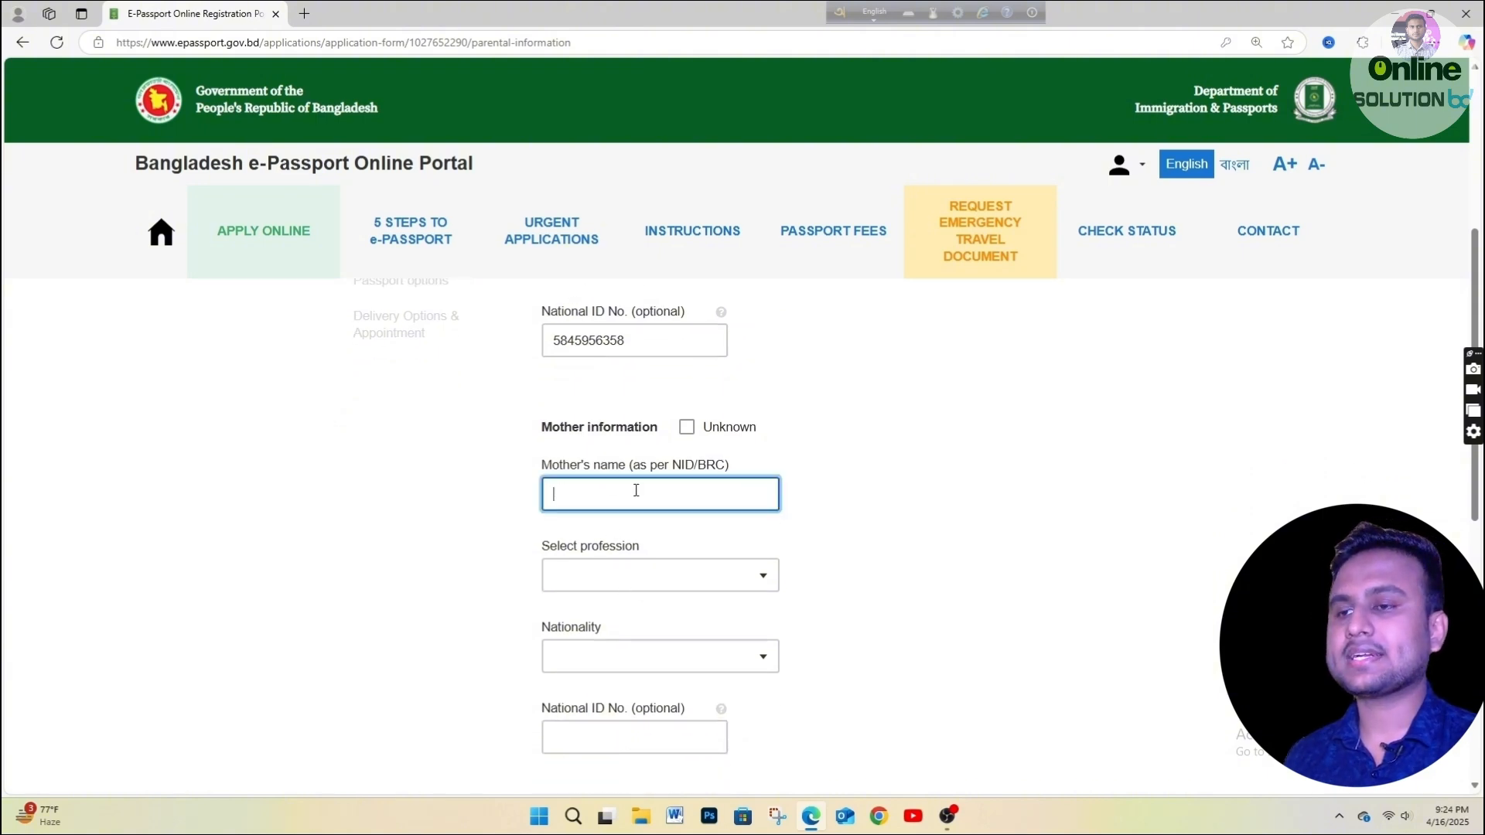
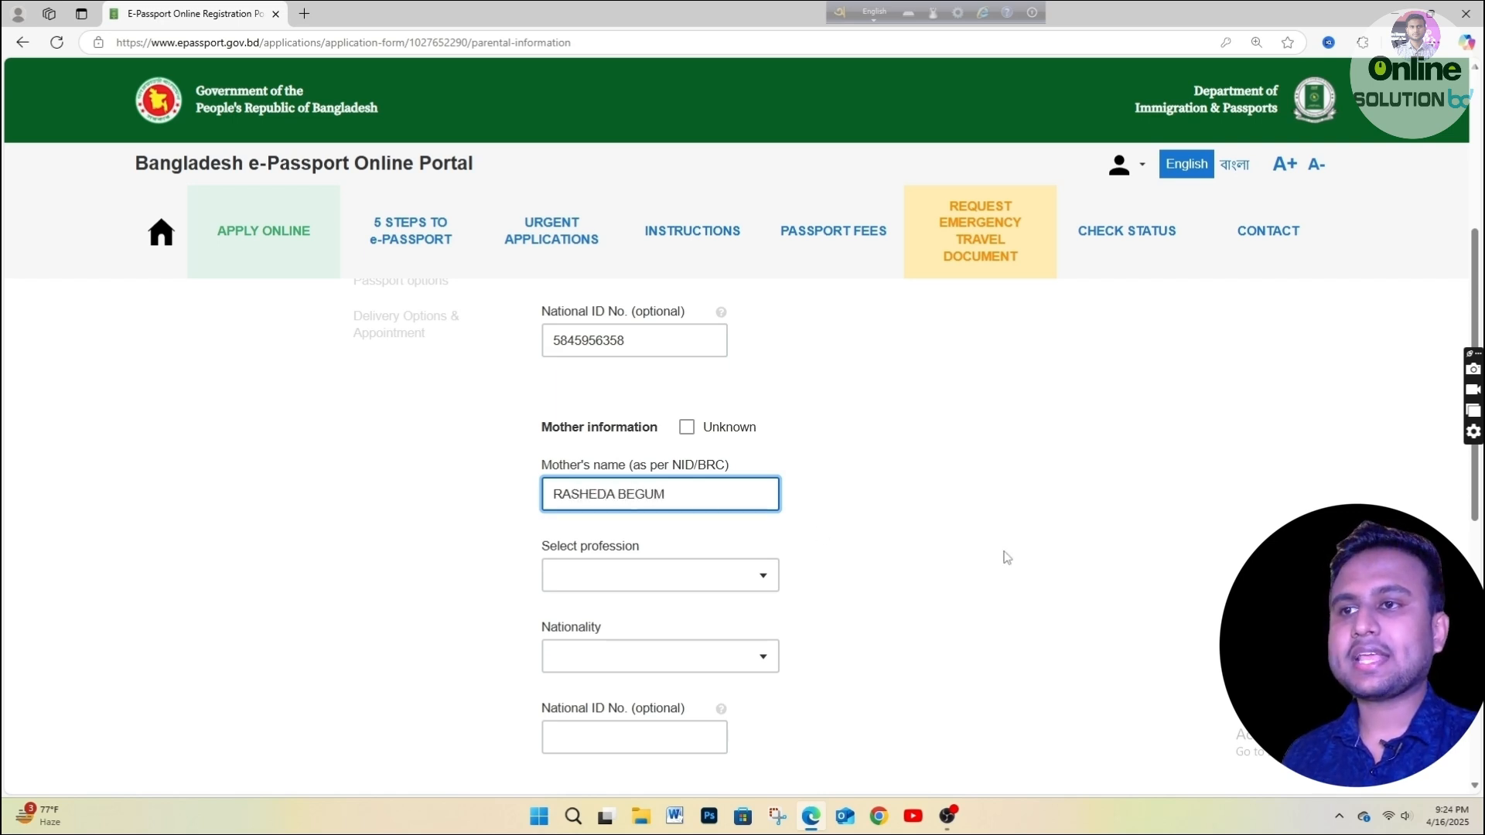
left_click(714, 567)
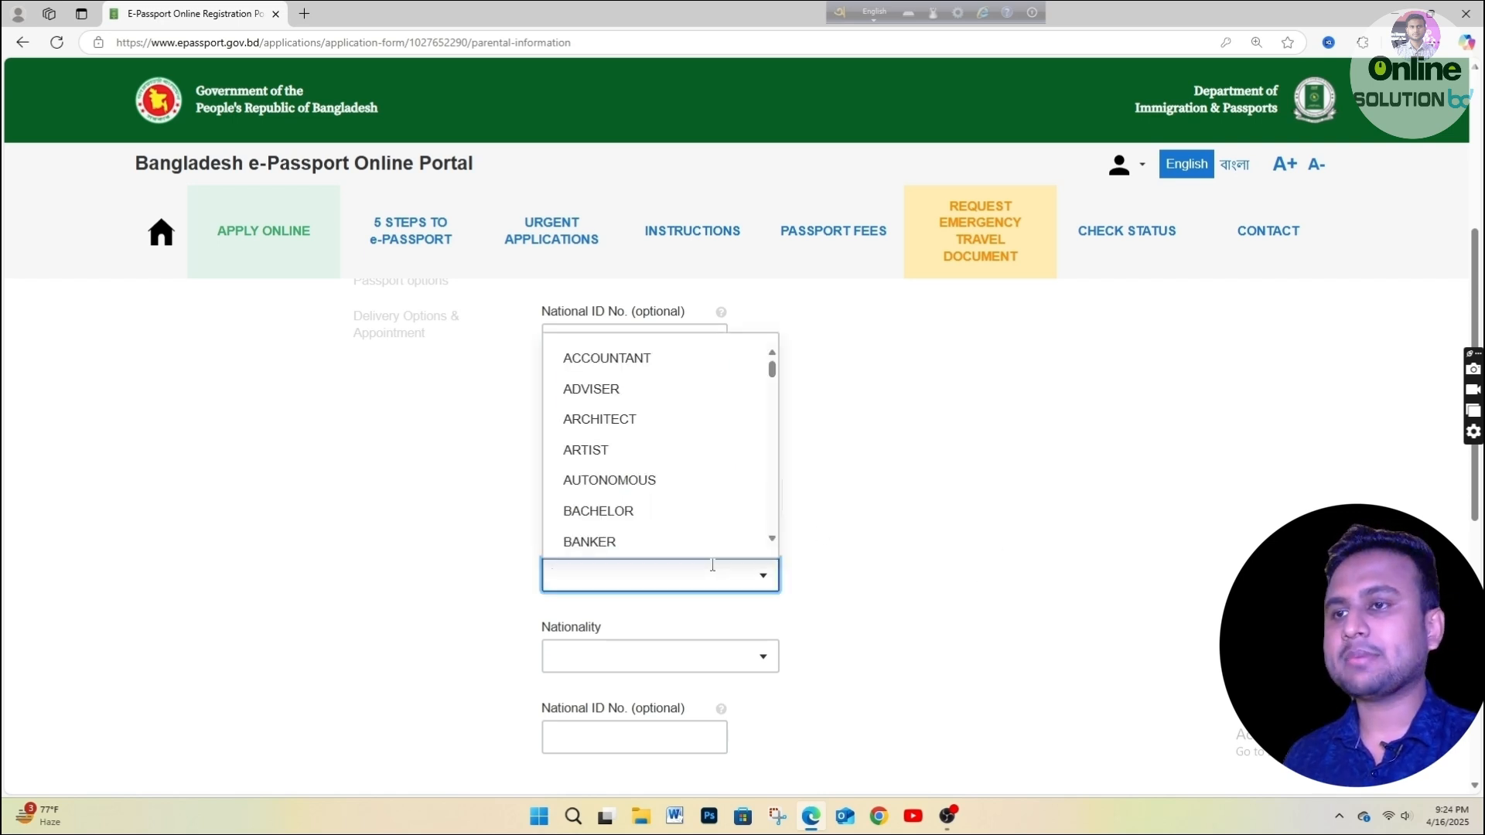
type("HO")
left_click(670, 534)
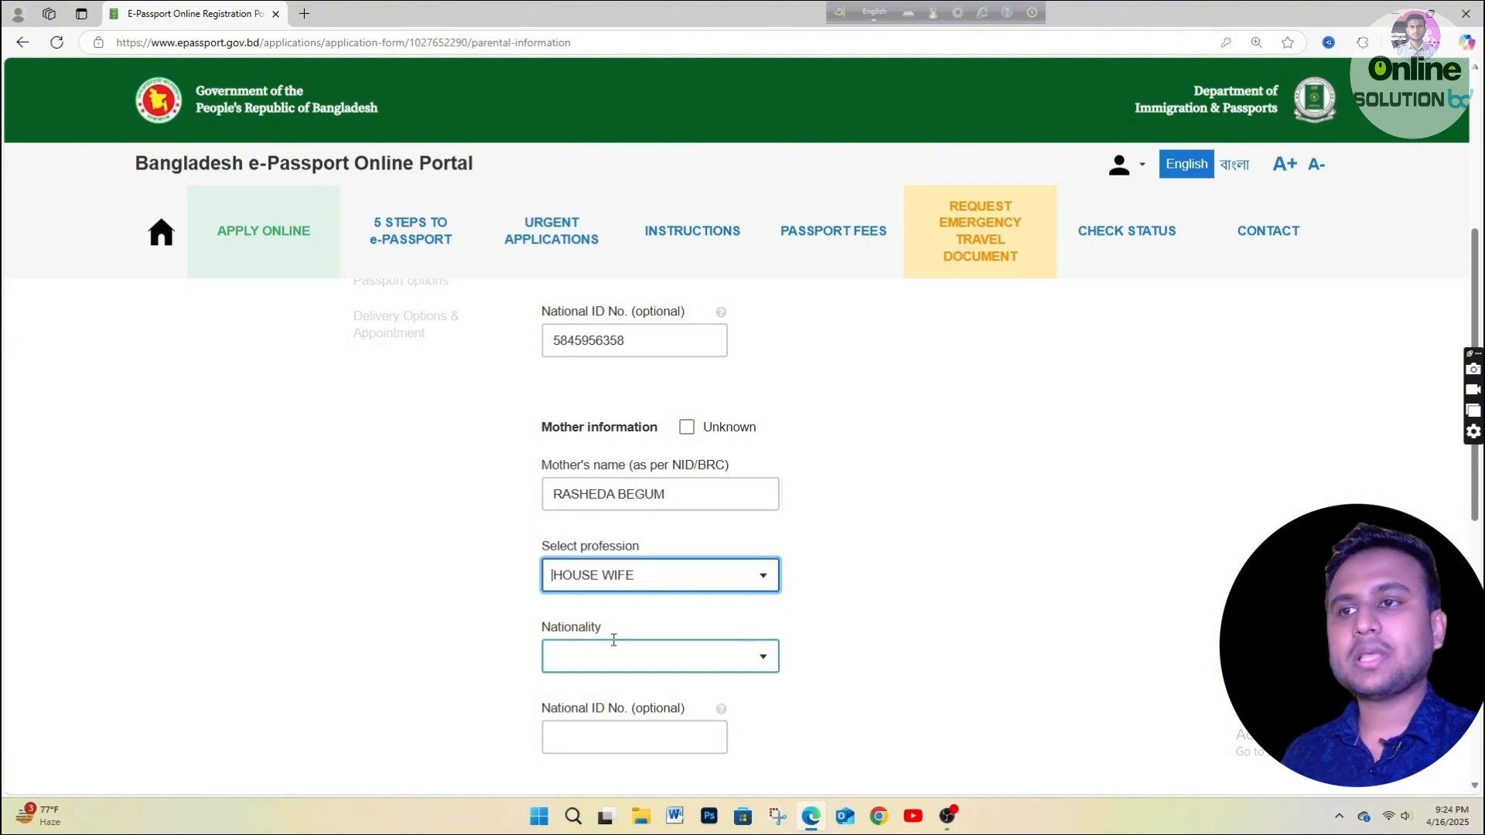
Set the mother's nationality to BANGLADESHI, enter her national ID number, and save parental information.
scroll(614, 619, "down", 1)
left_click(612, 574)
left_click(805, 551)
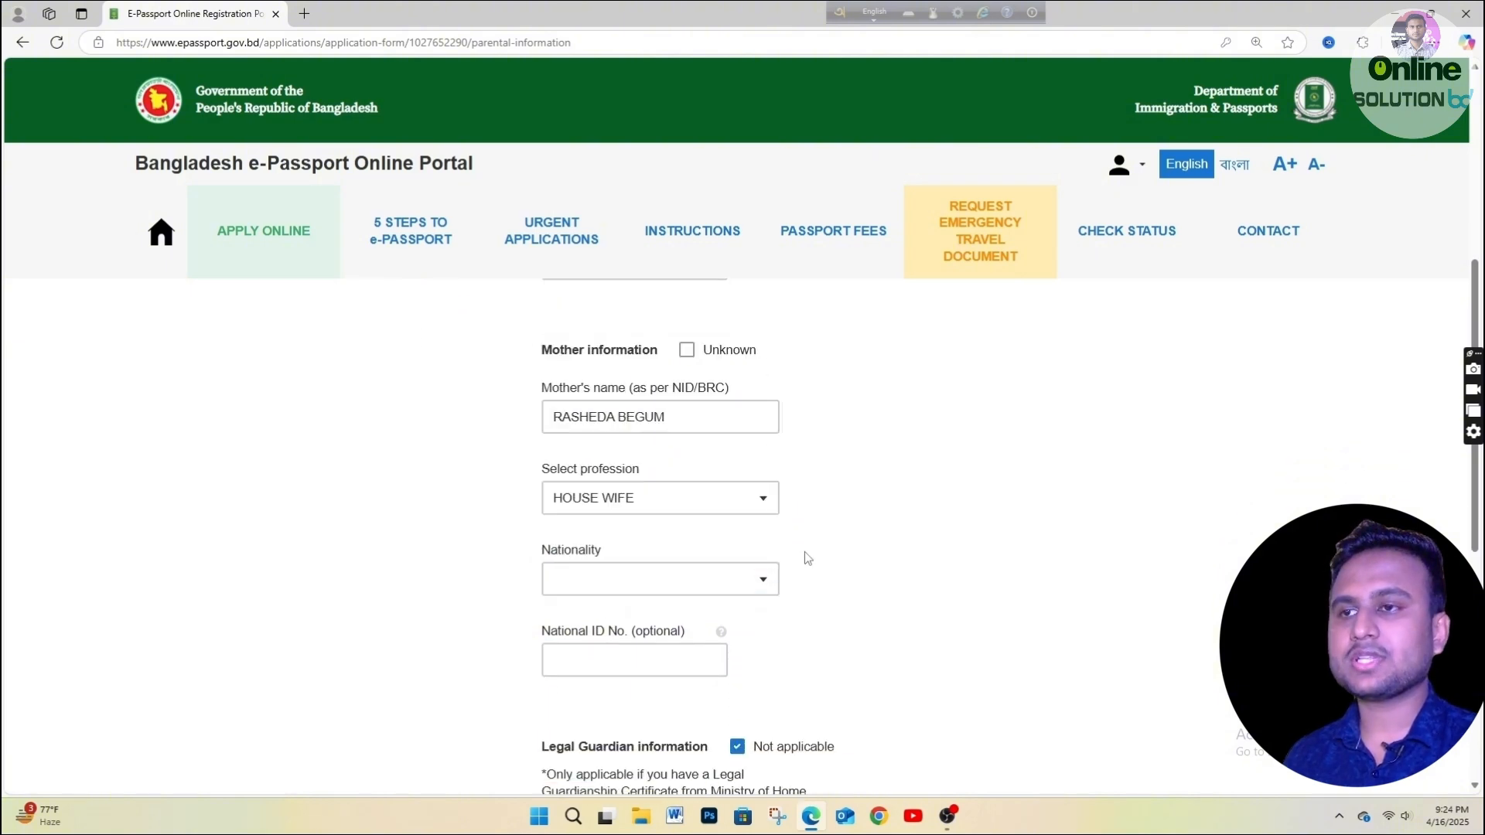
left_click(677, 574)
type("BAN")
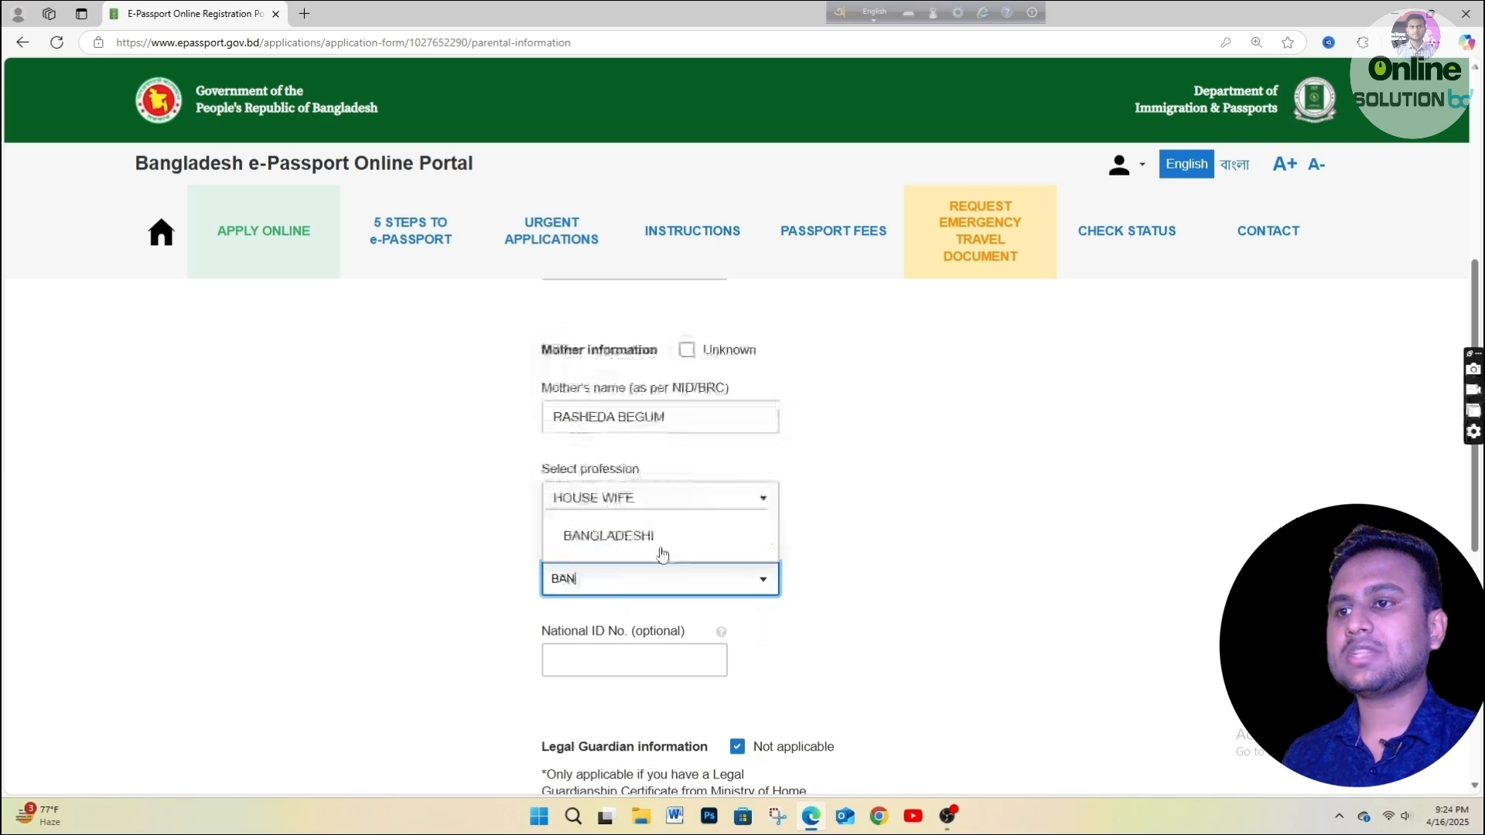
left_click(658, 532)
left_click(645, 657)
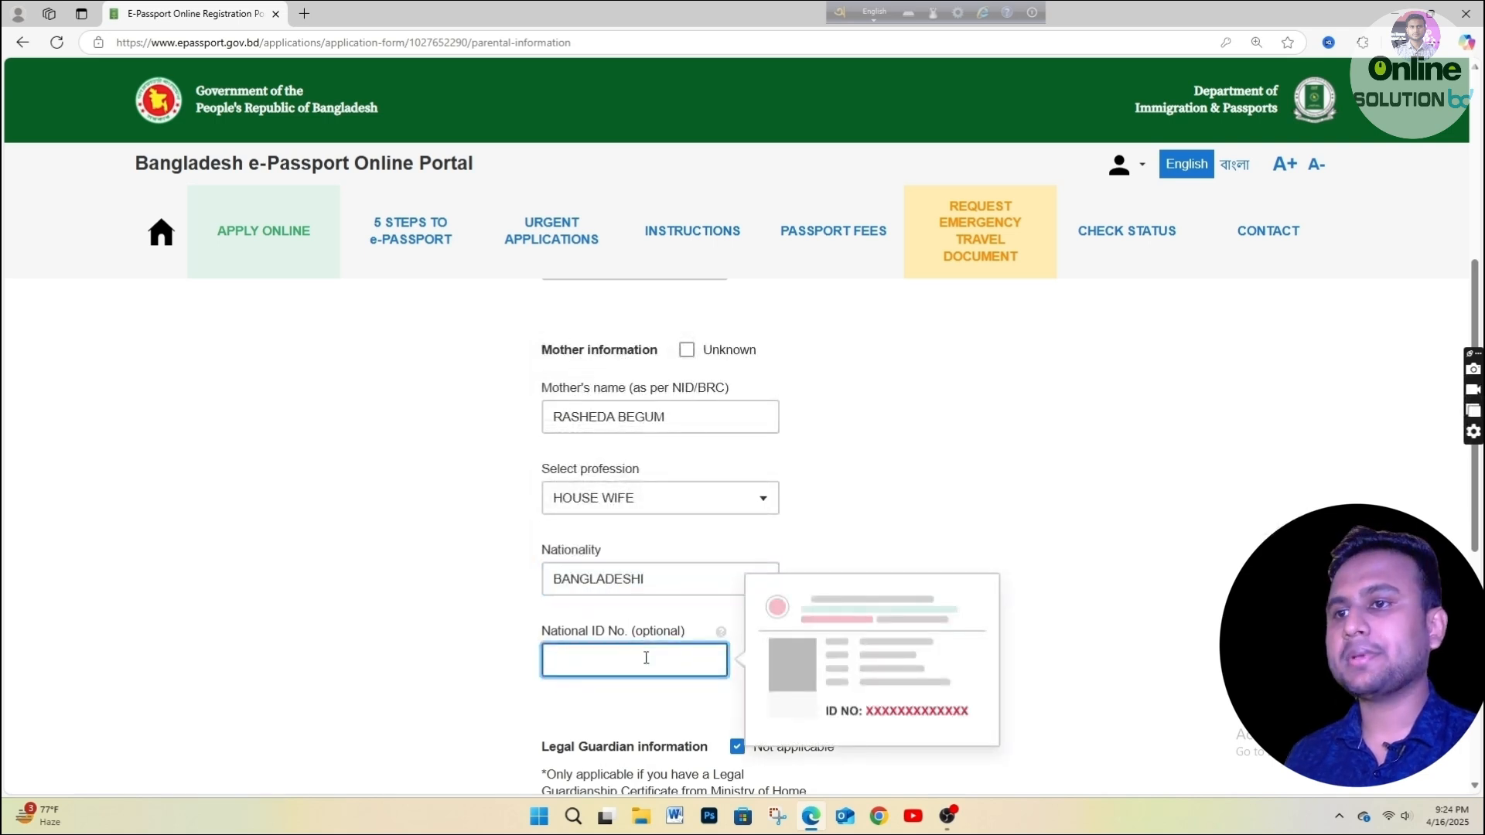
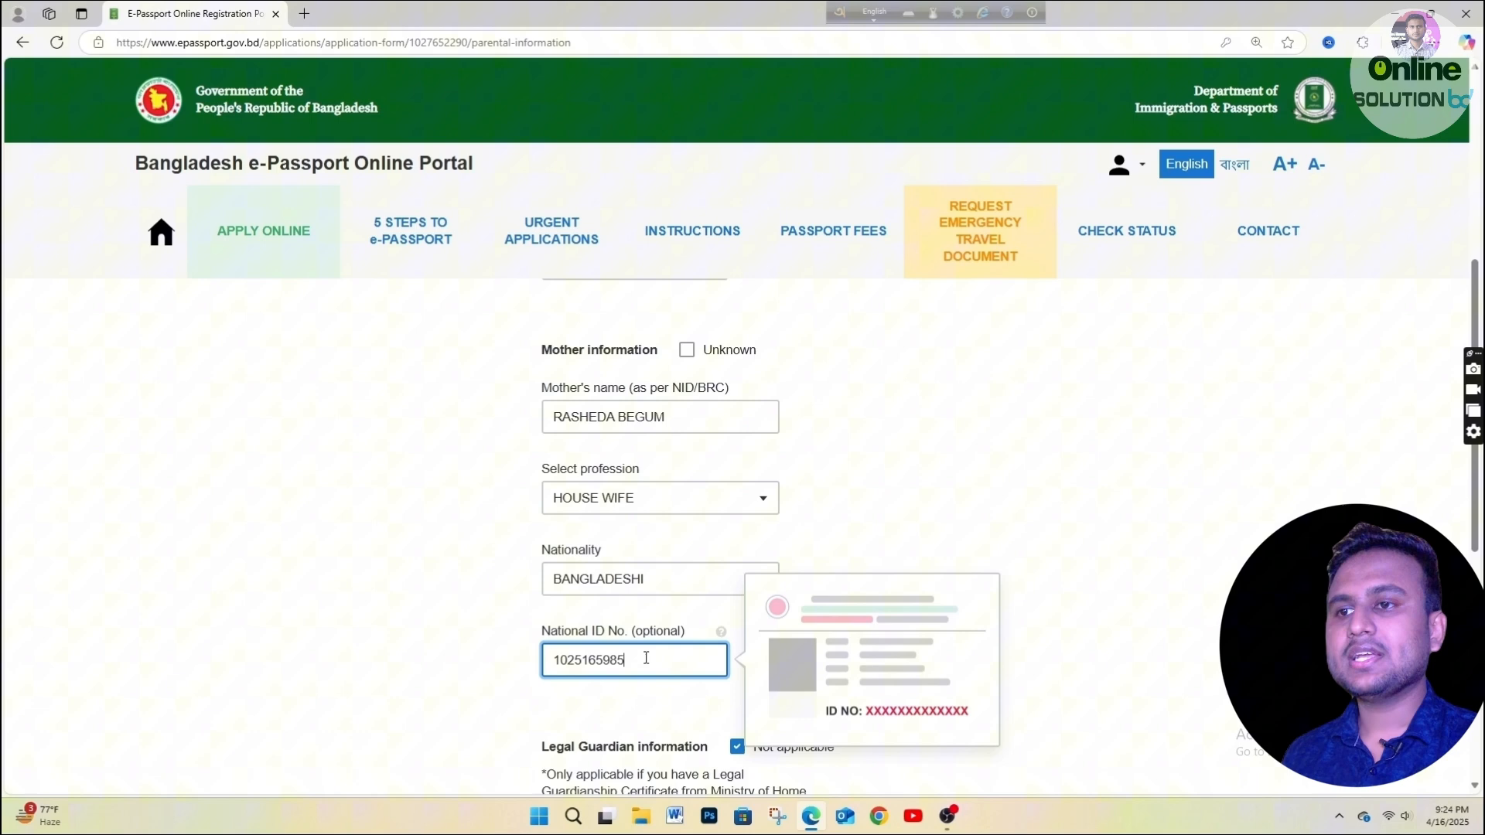
left_click(865, 535)
scroll(780, 583, "down", 3)
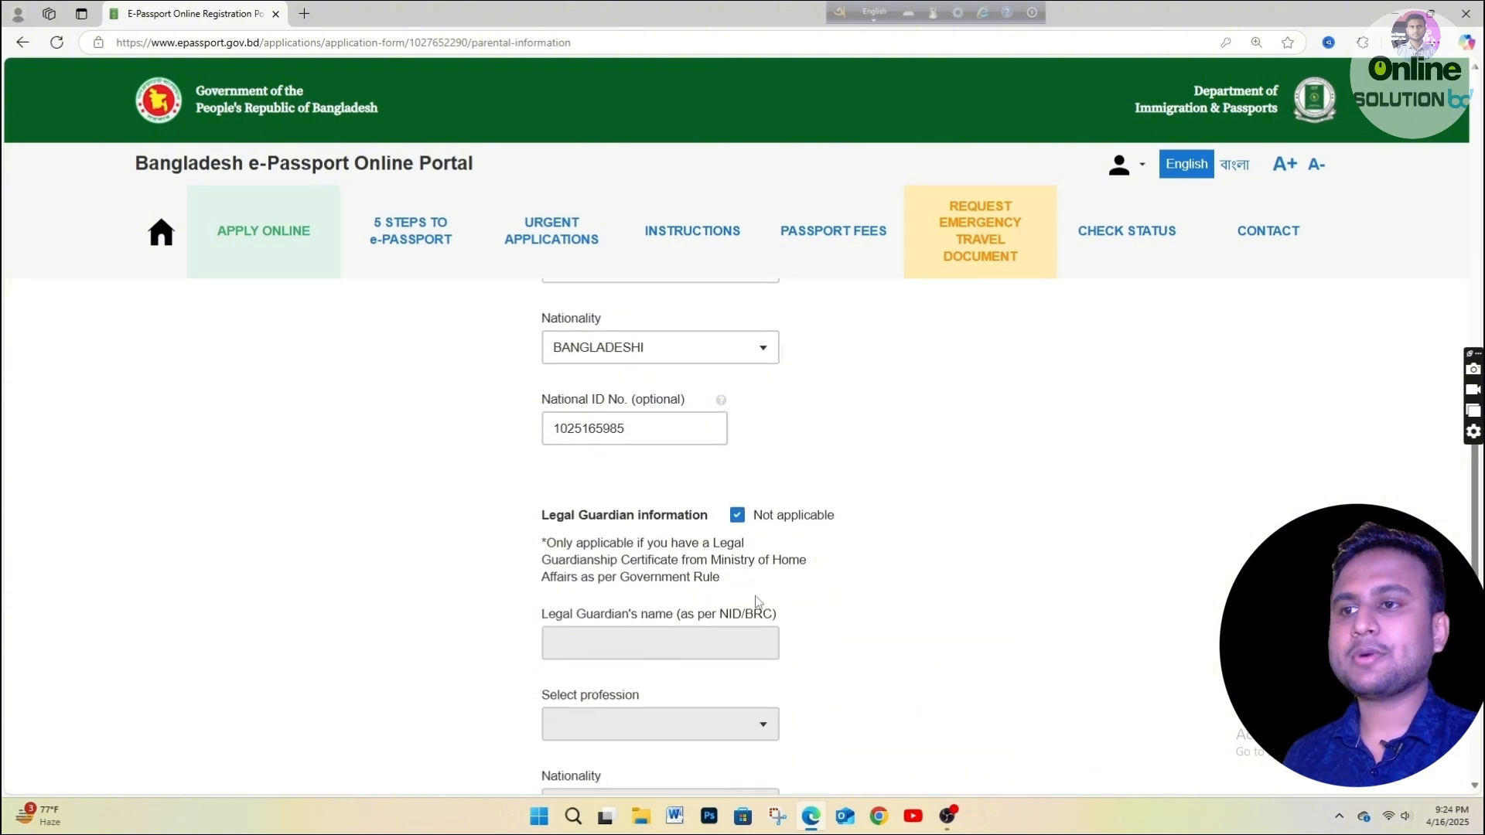
scroll(608, 567, "down", 3)
scroll(611, 557, "up", 3)
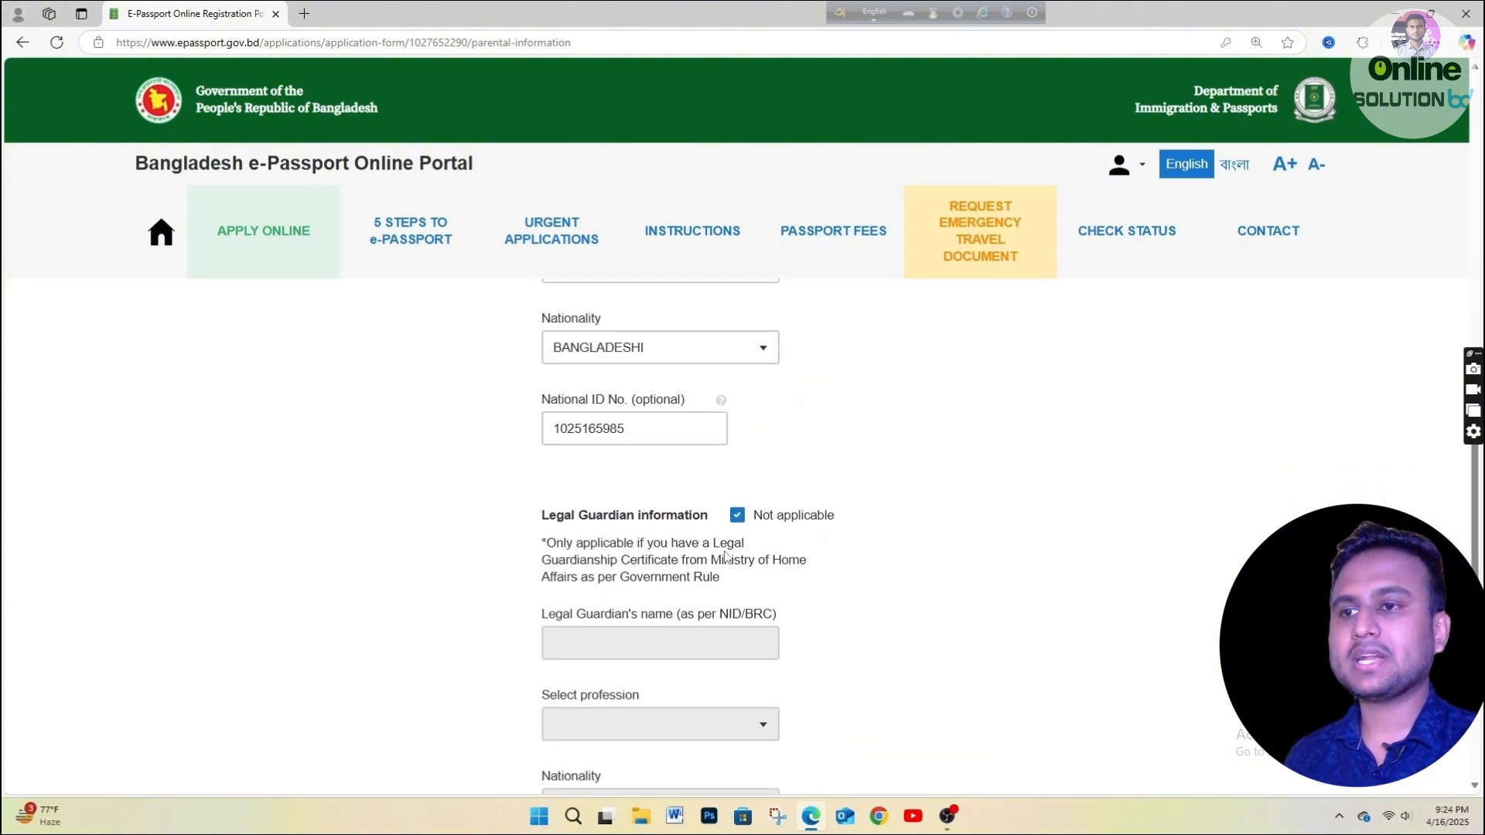
scroll(620, 540, "down", 5)
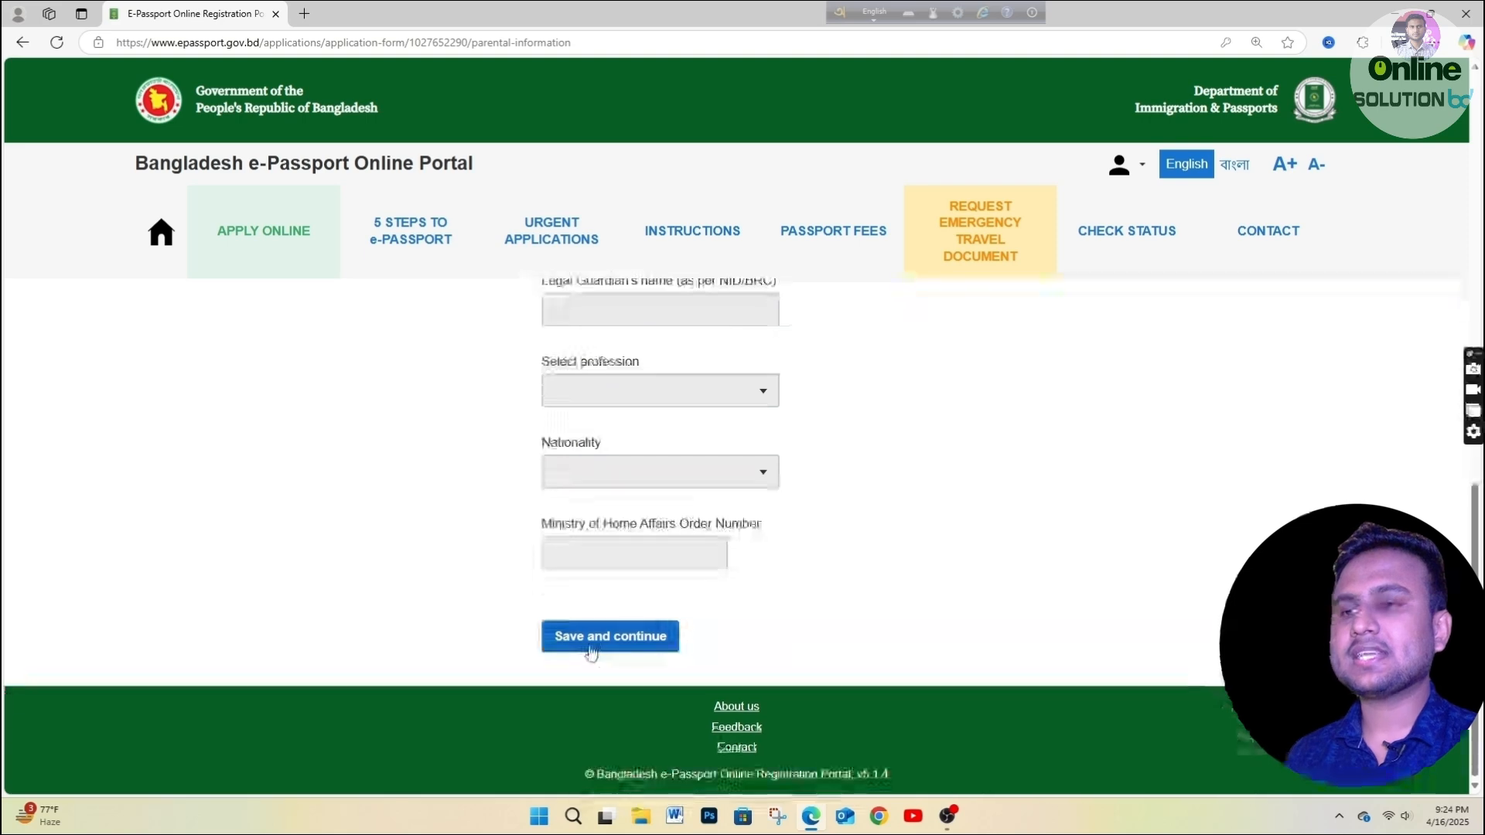
left_click(650, 649)
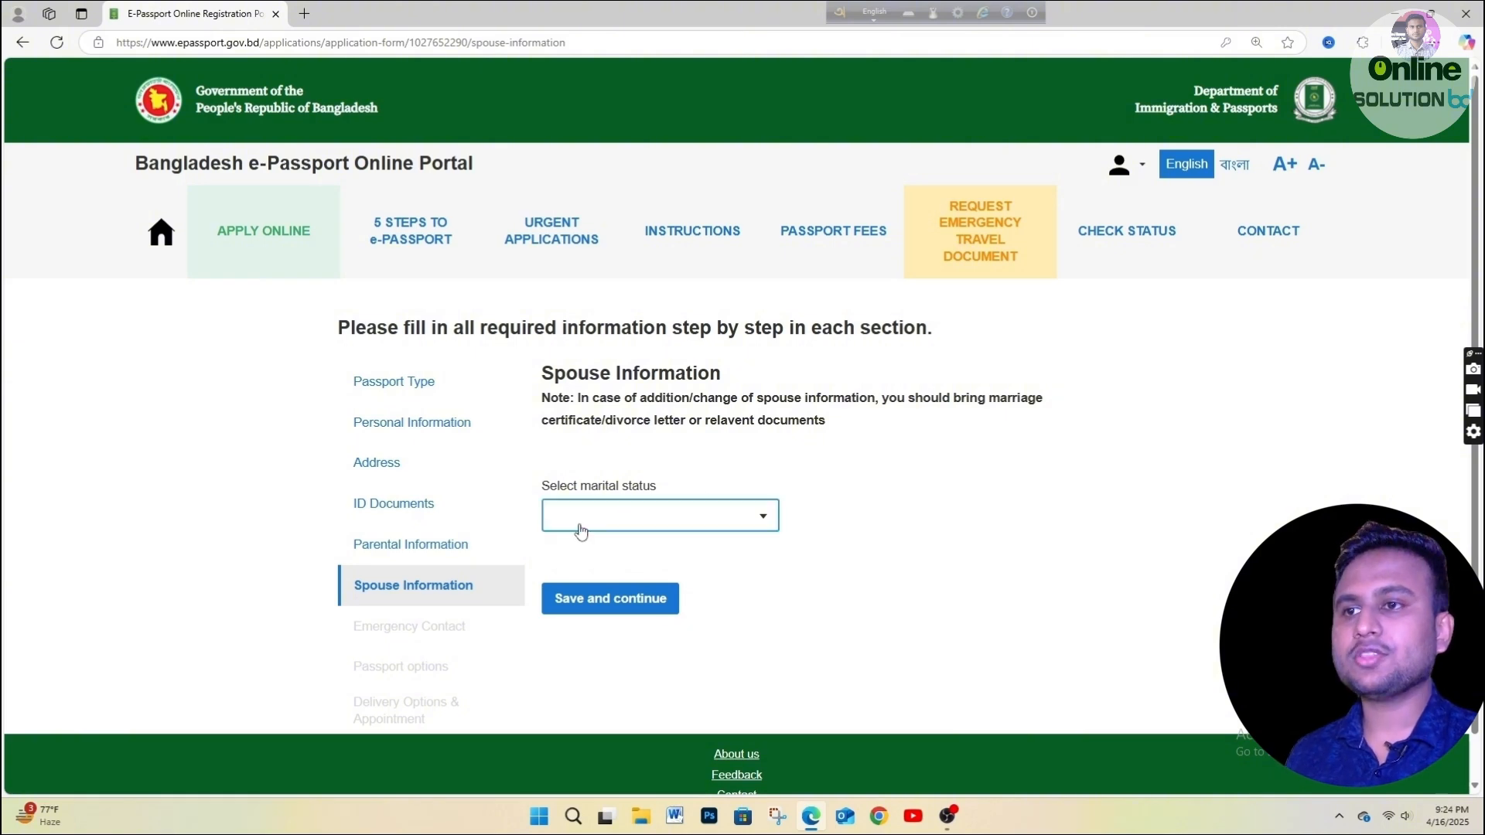
Set marital status to MARRIED and enter the spouse's full name.
left_click(706, 523)
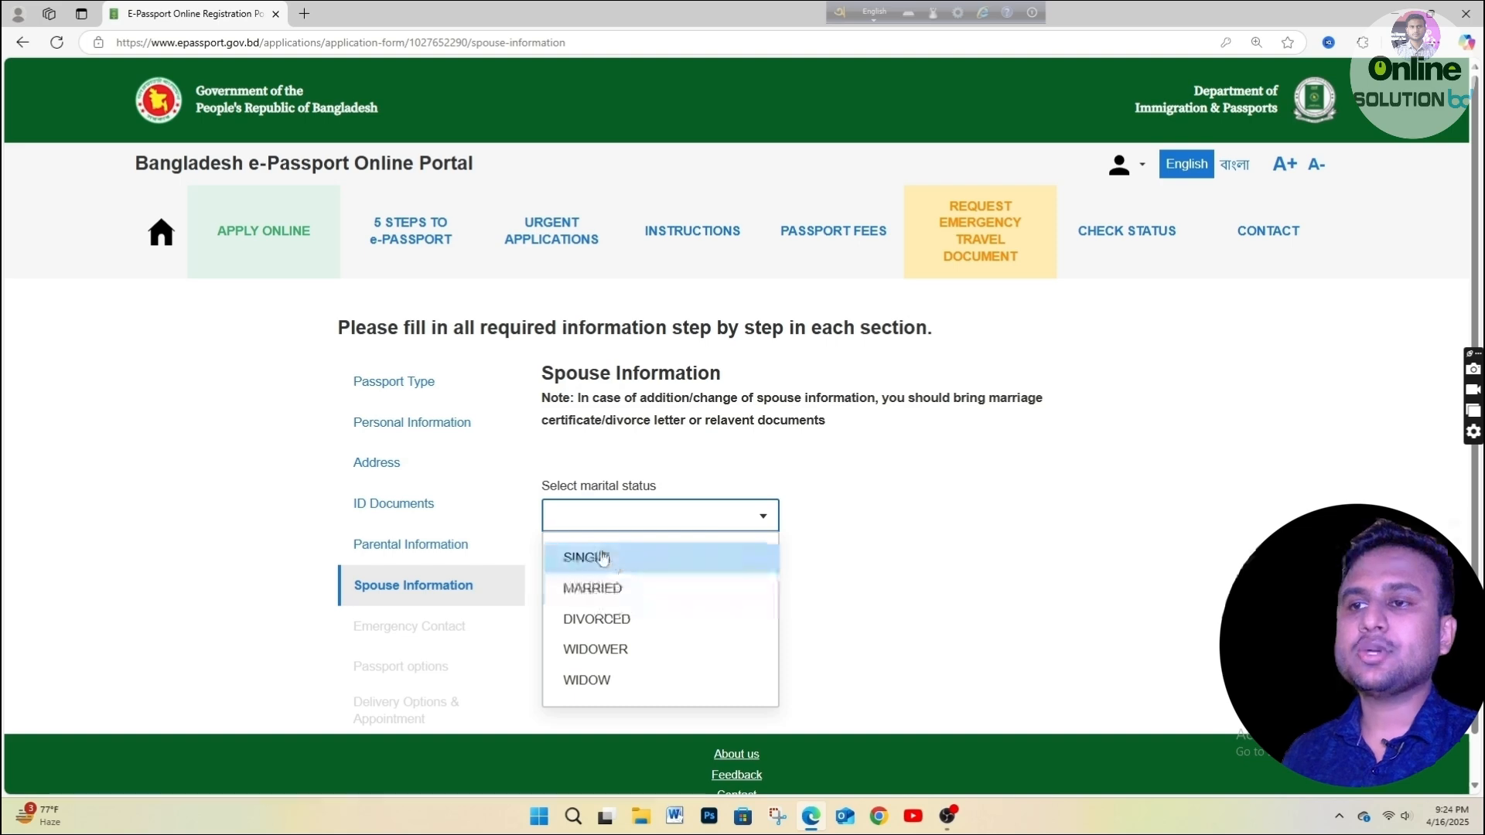
left_click(582, 561)
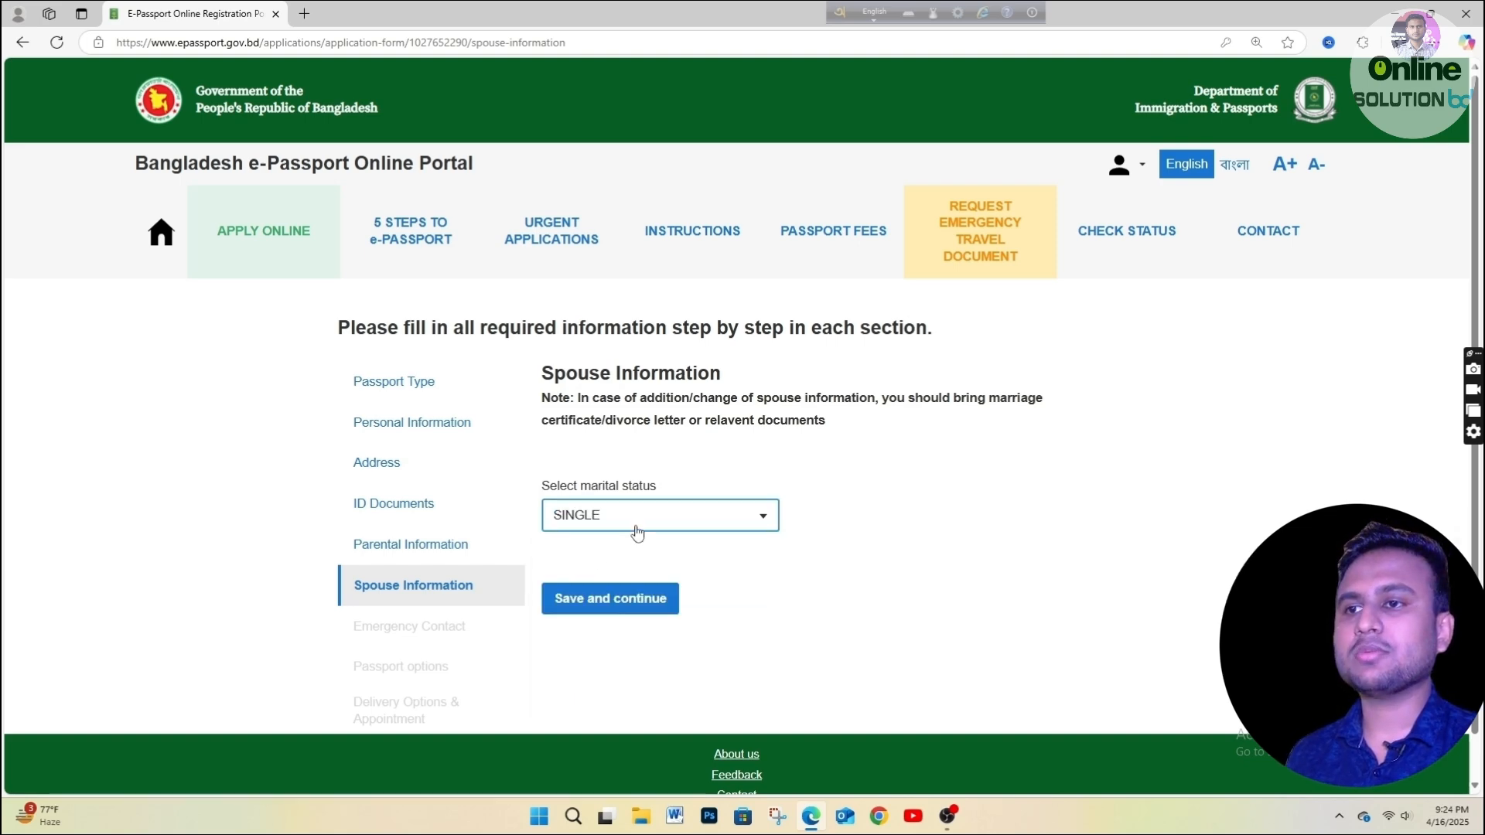
left_click(603, 518)
left_click(600, 585)
scroll(604, 572, "down", 2)
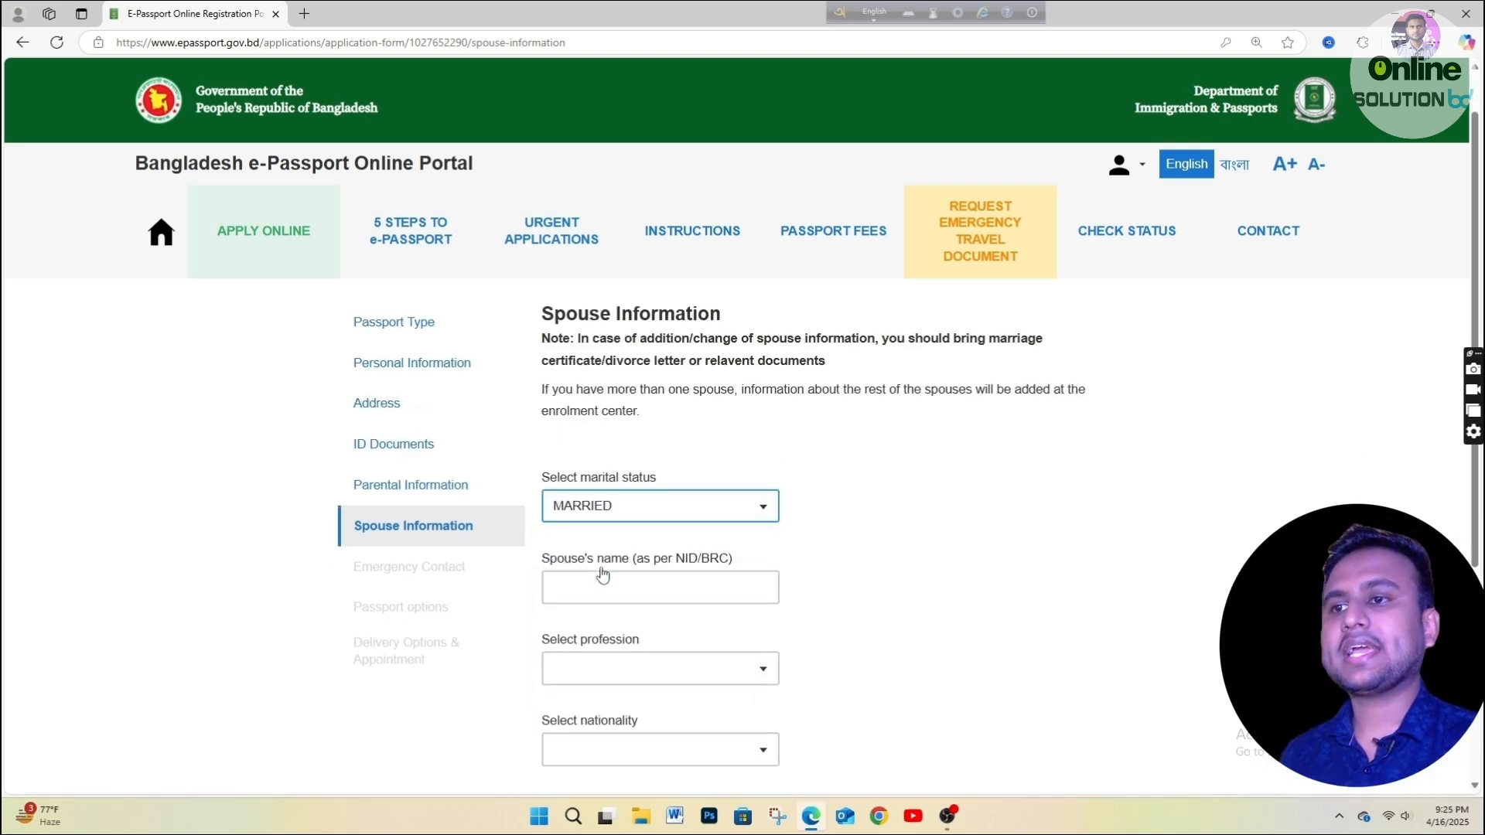
left_click(606, 481)
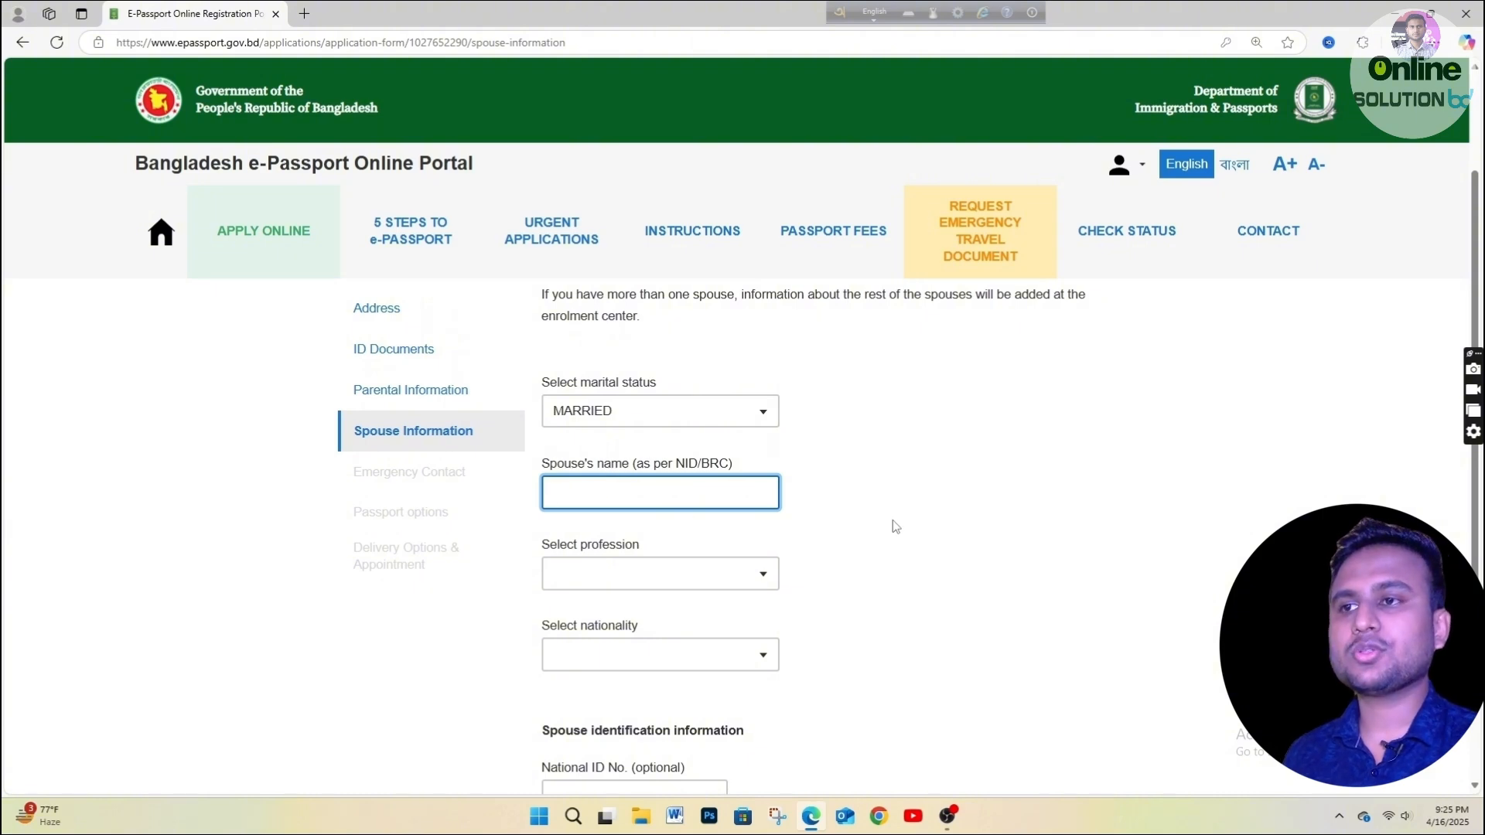
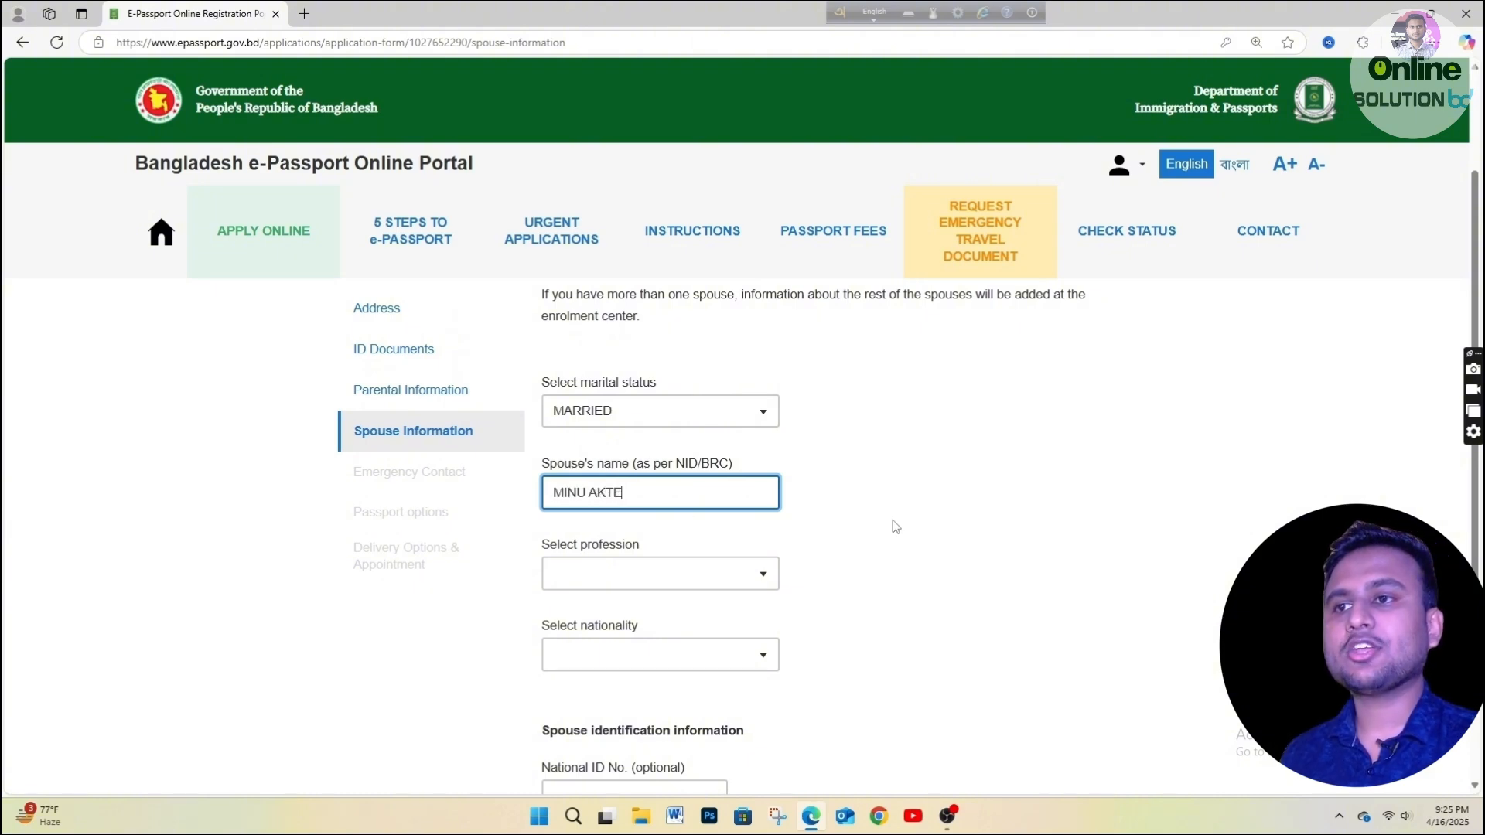
Give the spouse profession HOUSE WIFE, nationality BANGLADESHI and a national ID number, then save.
left_click(620, 568)
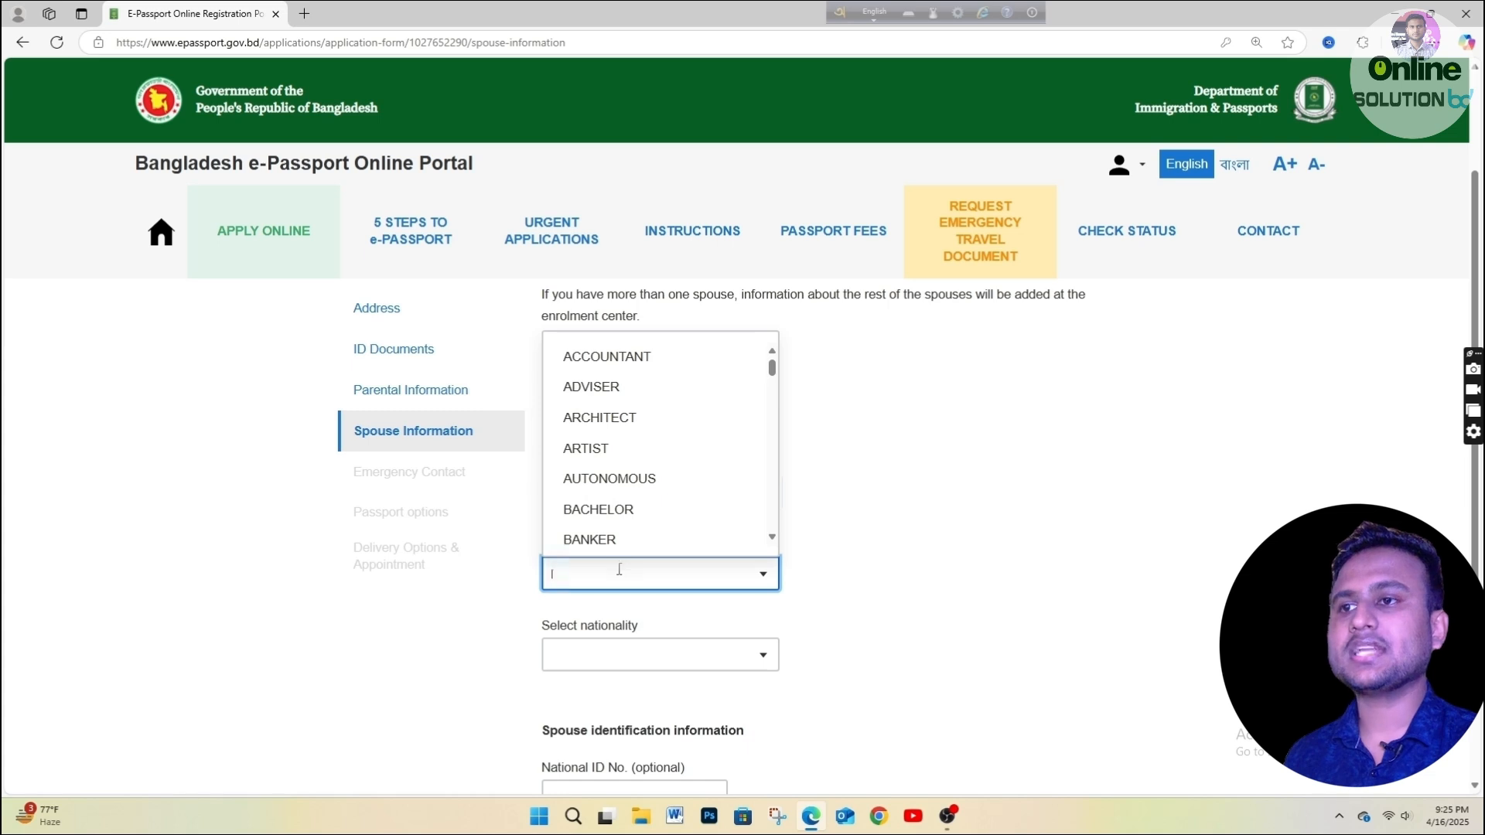
type("HO")
key("Return")
left_click(615, 656)
type("B")
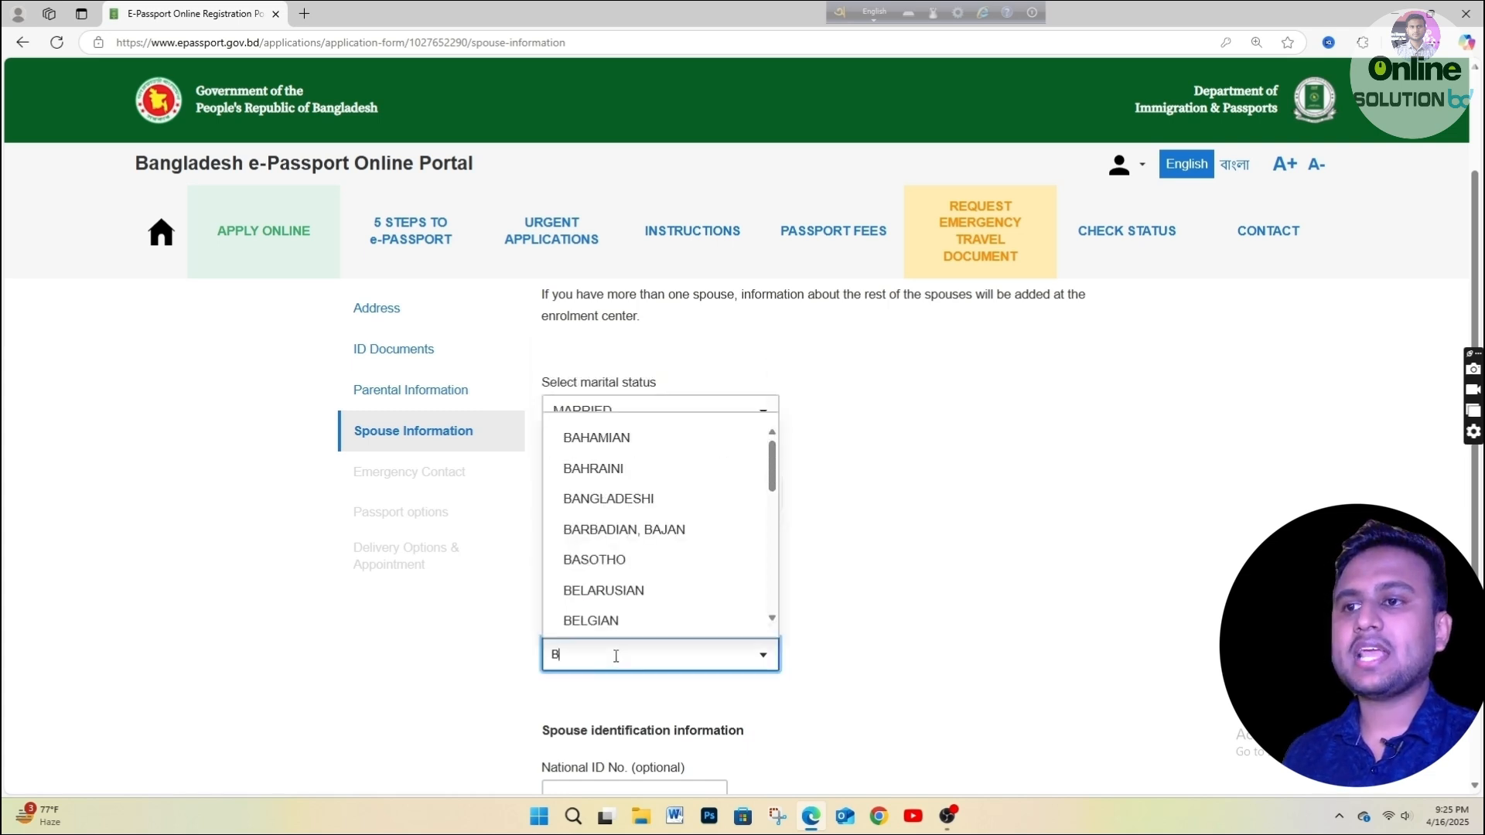
type("AN")
key("Return")
scroll(635, 650, "down", 2)
left_click(639, 643)
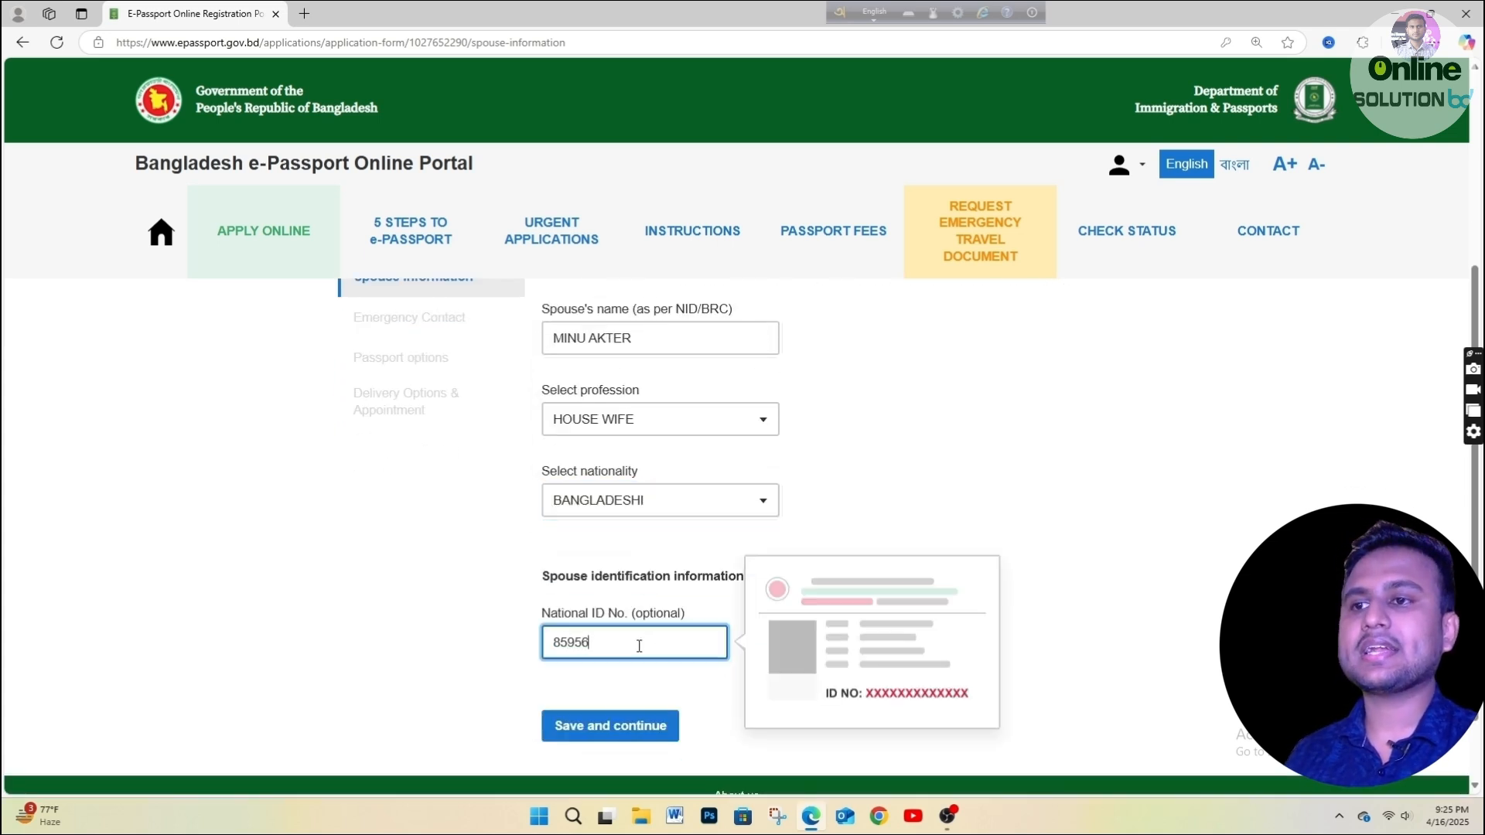
left_click(639, 731)
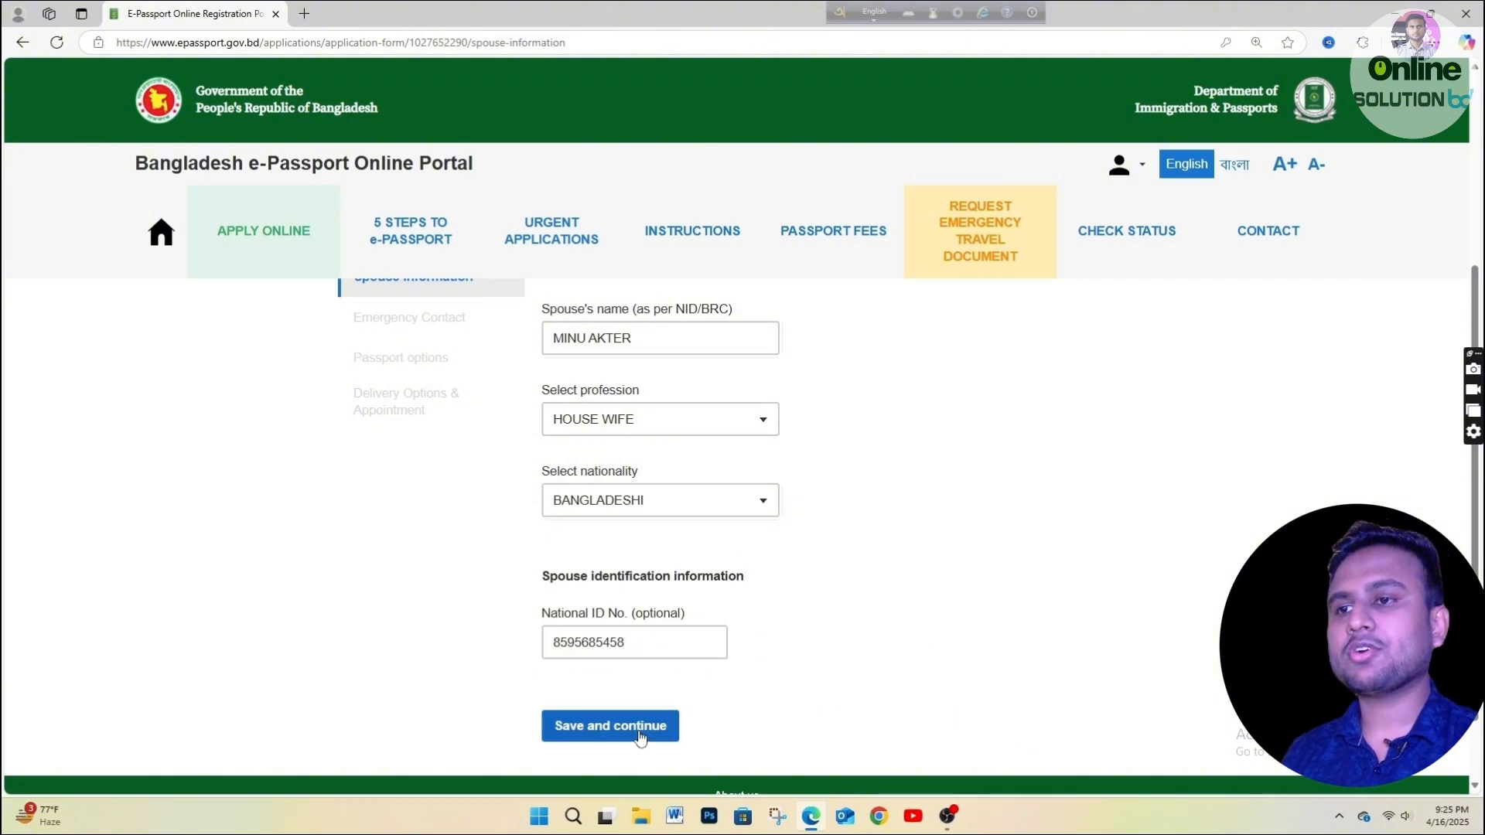
left_click(639, 731)
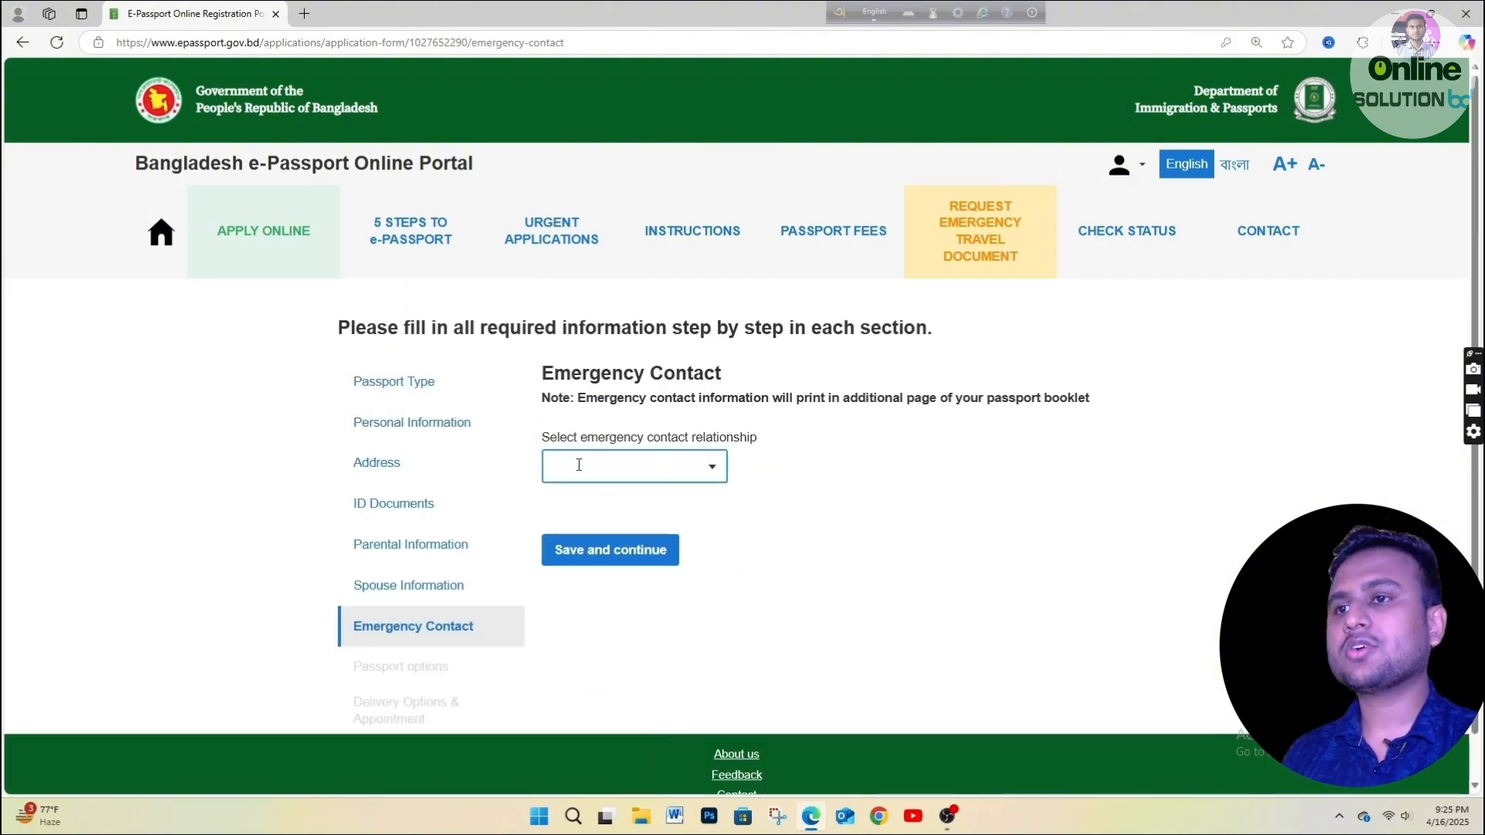
Make MOTHER the emergency contact with district DHAKA and her village address.
left_click(718, 475)
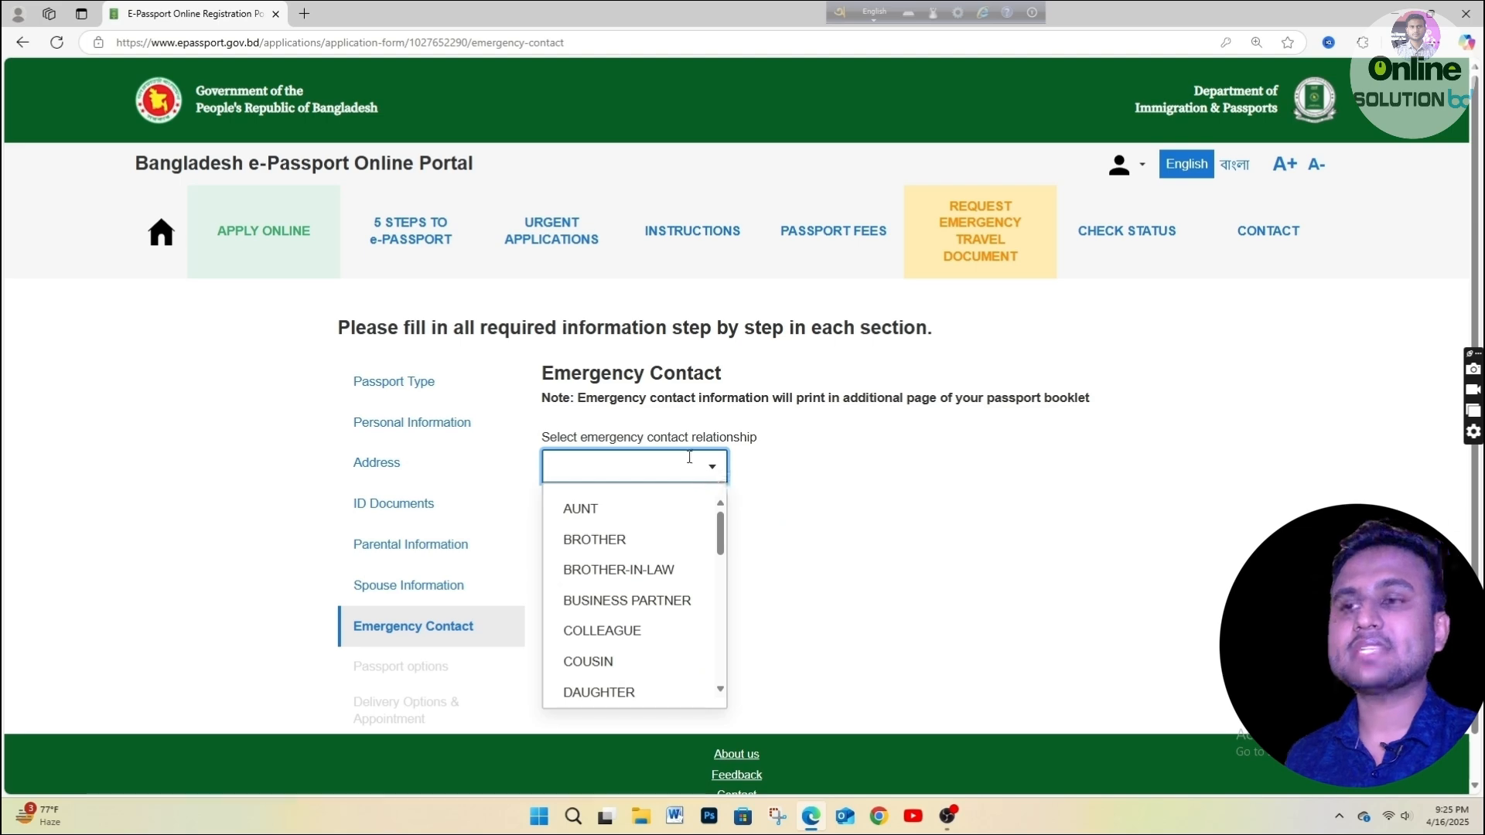
scroll(595, 601, "down", 2)
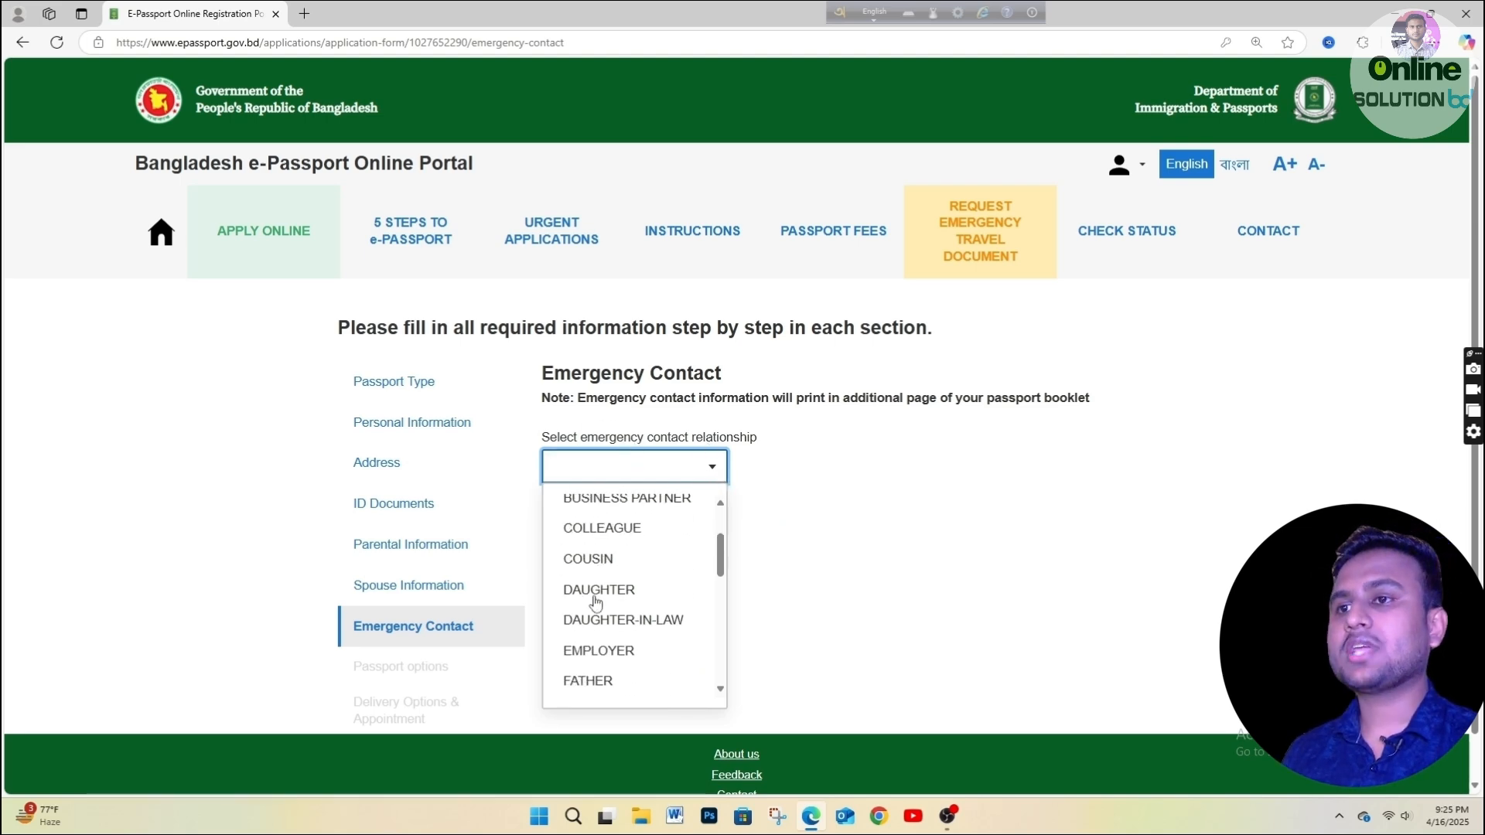
scroll(596, 602, "up", 1)
scroll(627, 647, "up", 1)
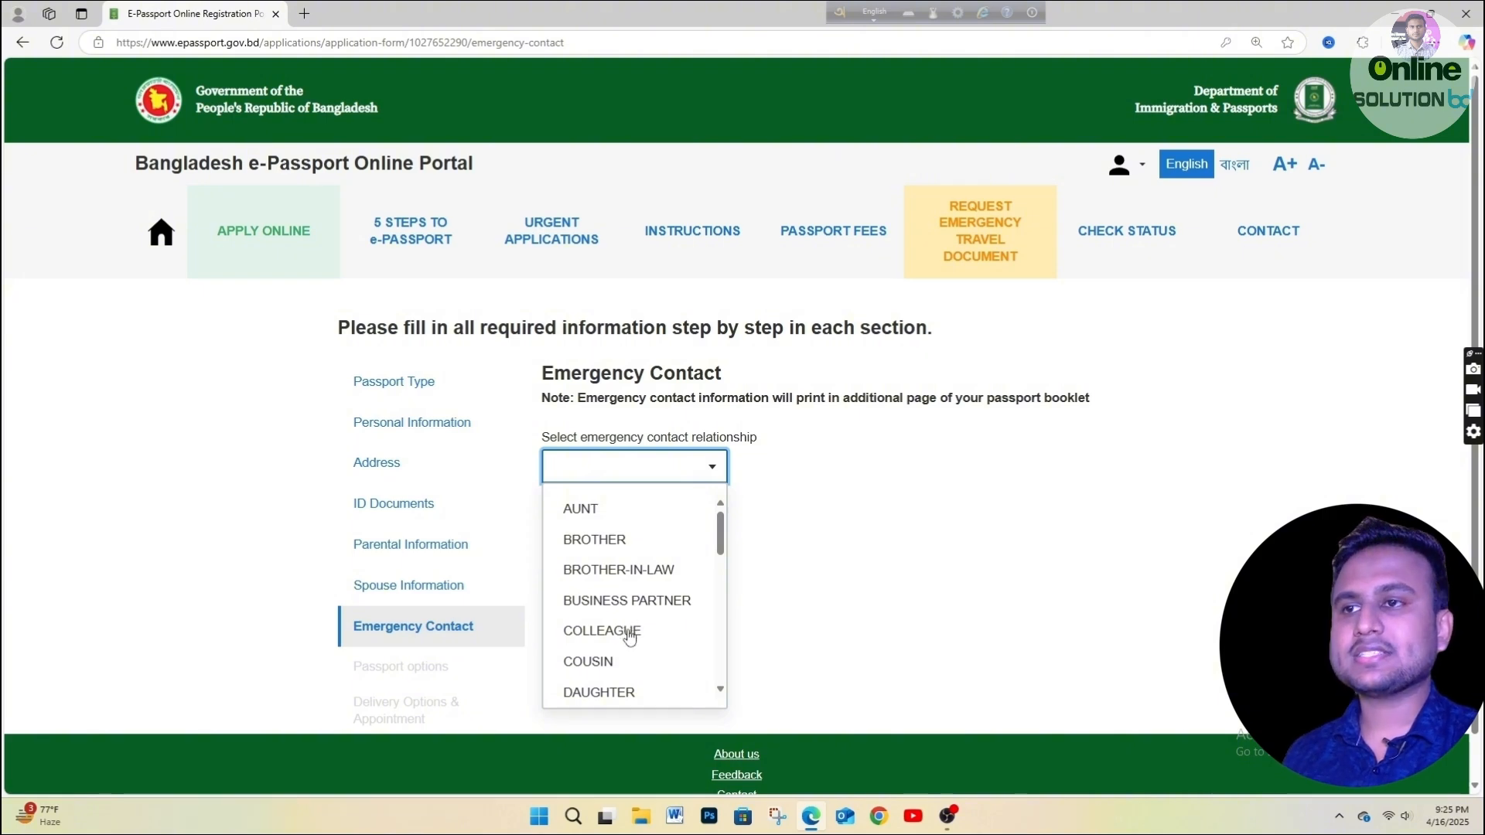
type("mo")
left_click(586, 510)
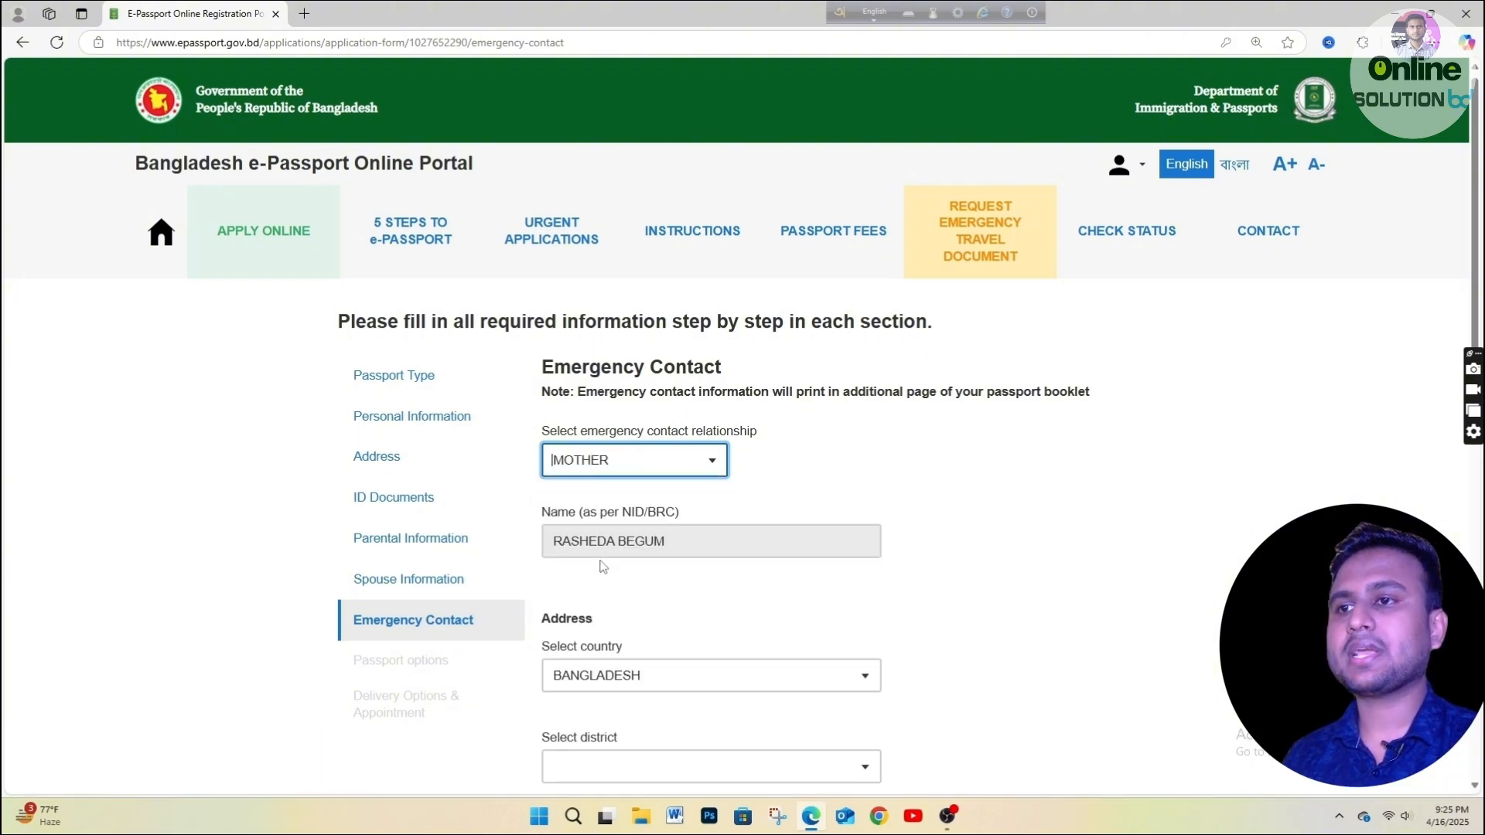
scroll(570, 516, "down", 4)
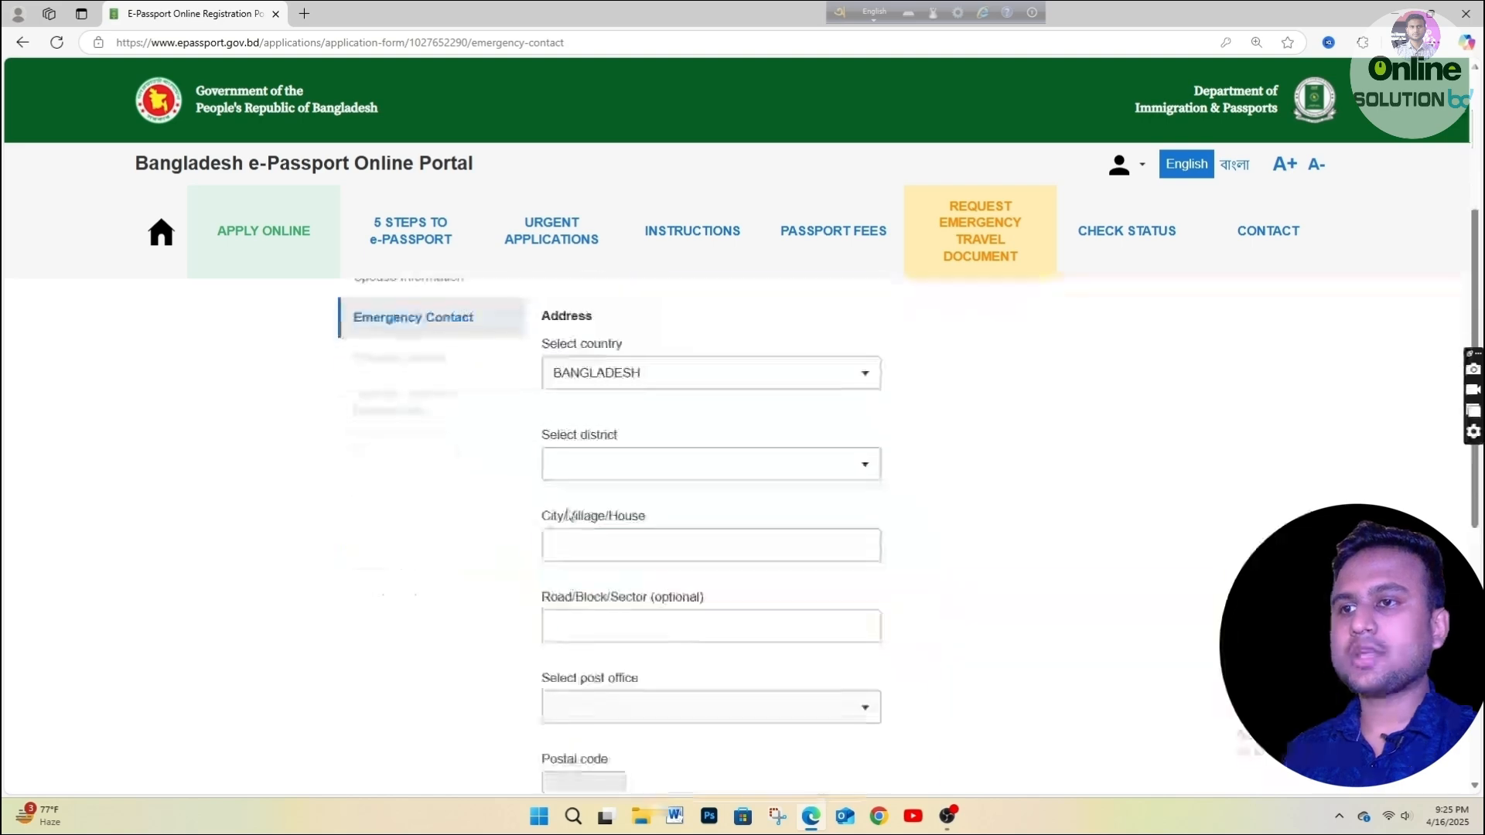
left_click(609, 465)
type("d")
left_click(600, 504)
left_click(595, 536)
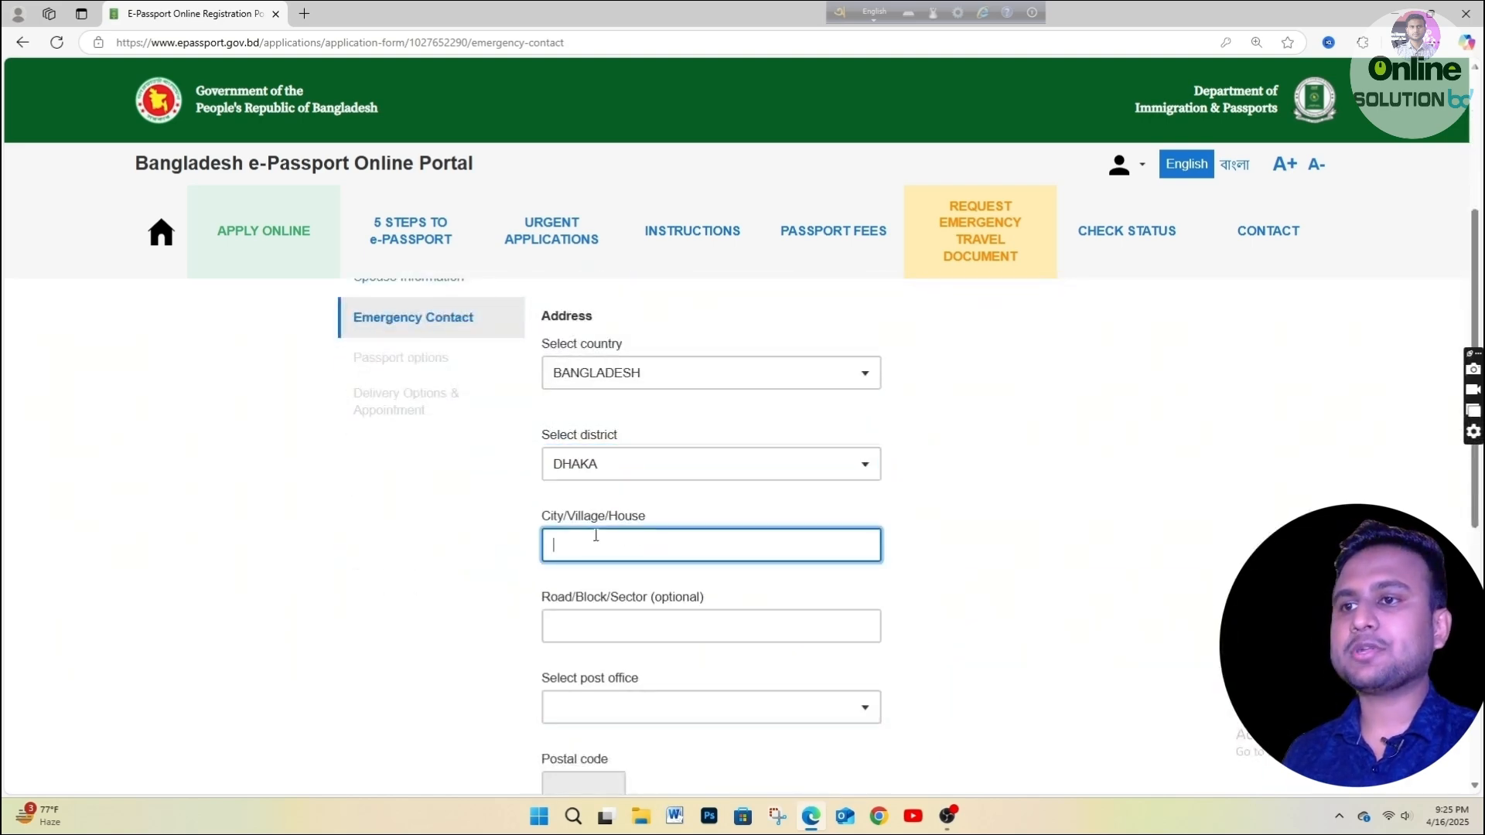
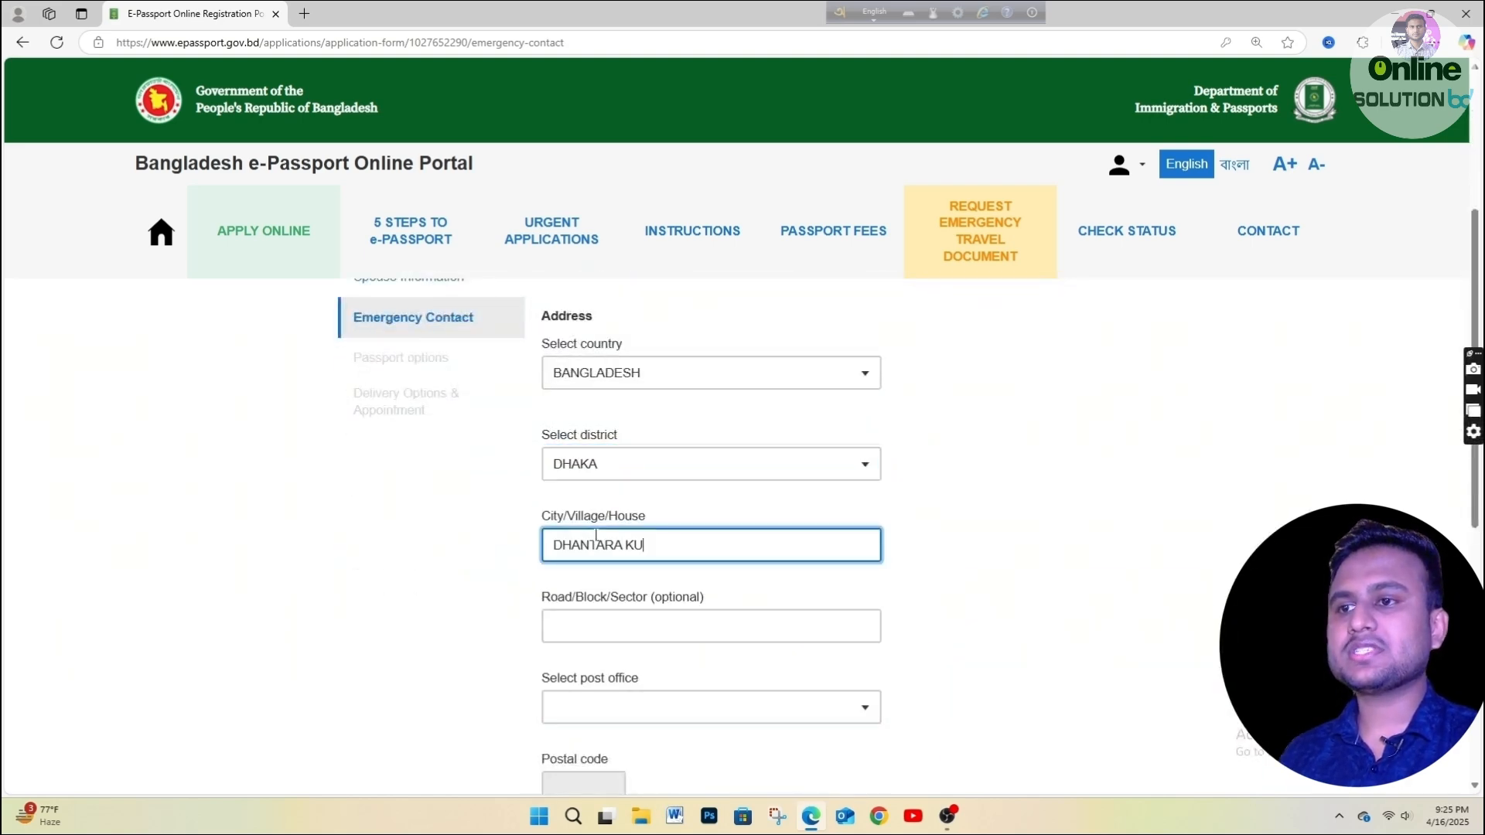
Choose DHAMRAI post office and police station, enter the contact's phone number, and save.
left_click(702, 677)
scroll(701, 678, "down", 2)
left_click(601, 551)
type("DHA")
type("M")
left_click(608, 497)
left_click(596, 698)
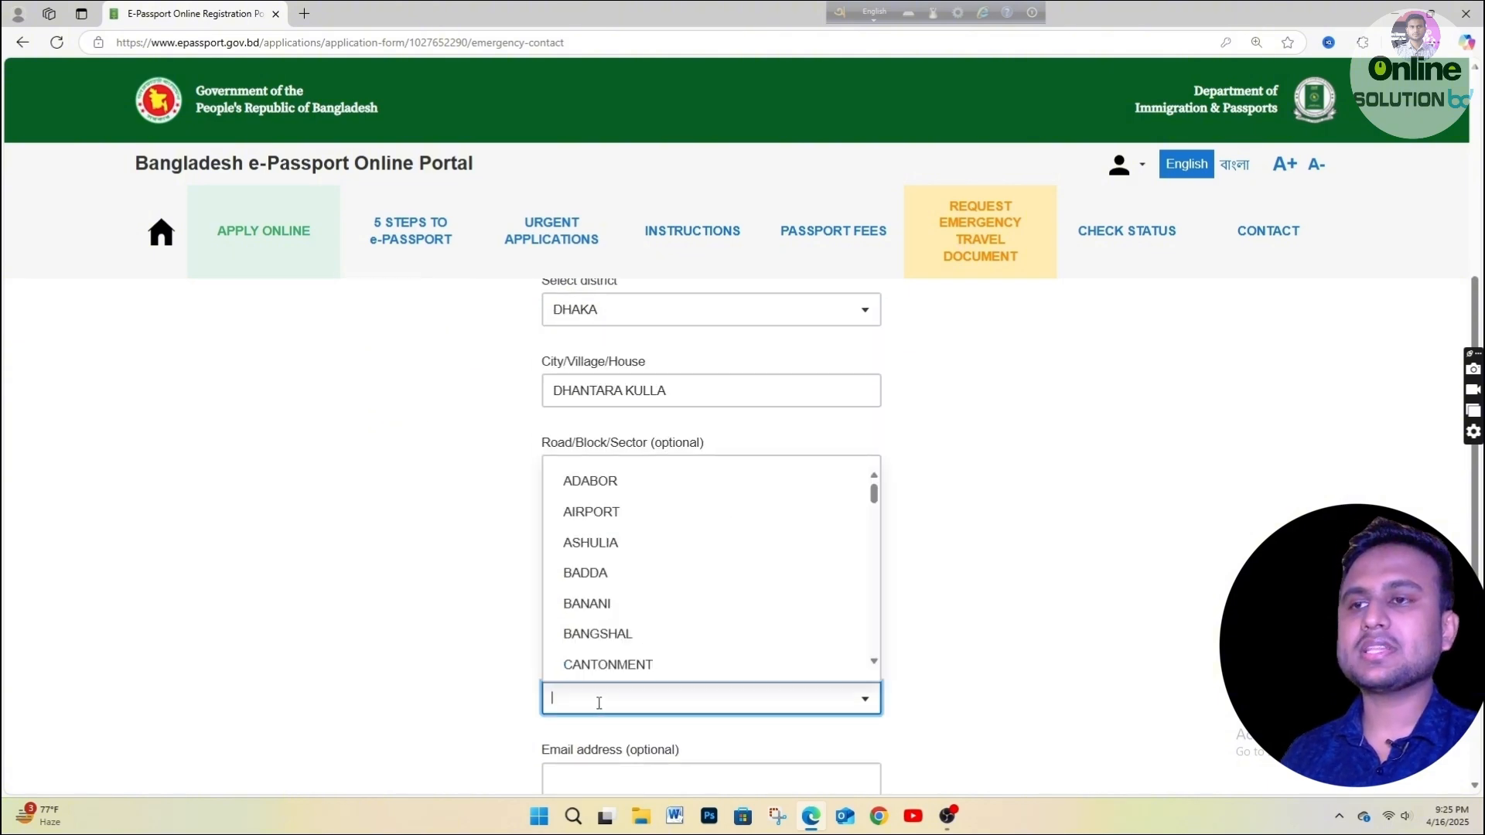
type("DHAM")
left_click(603, 655)
scroll(609, 655, "down", 4)
left_click(613, 652)
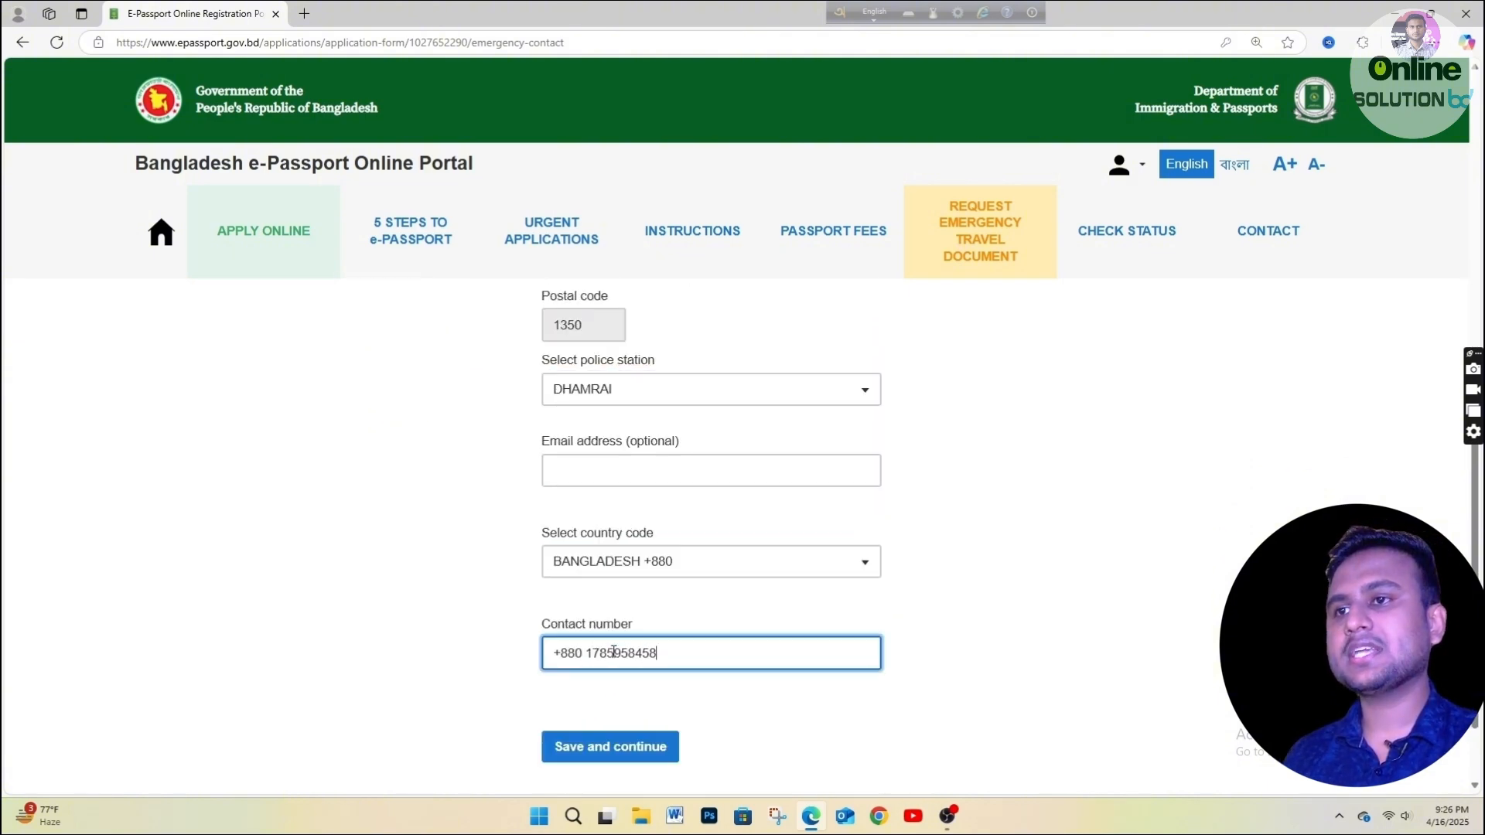
left_click(713, 729)
left_click(631, 750)
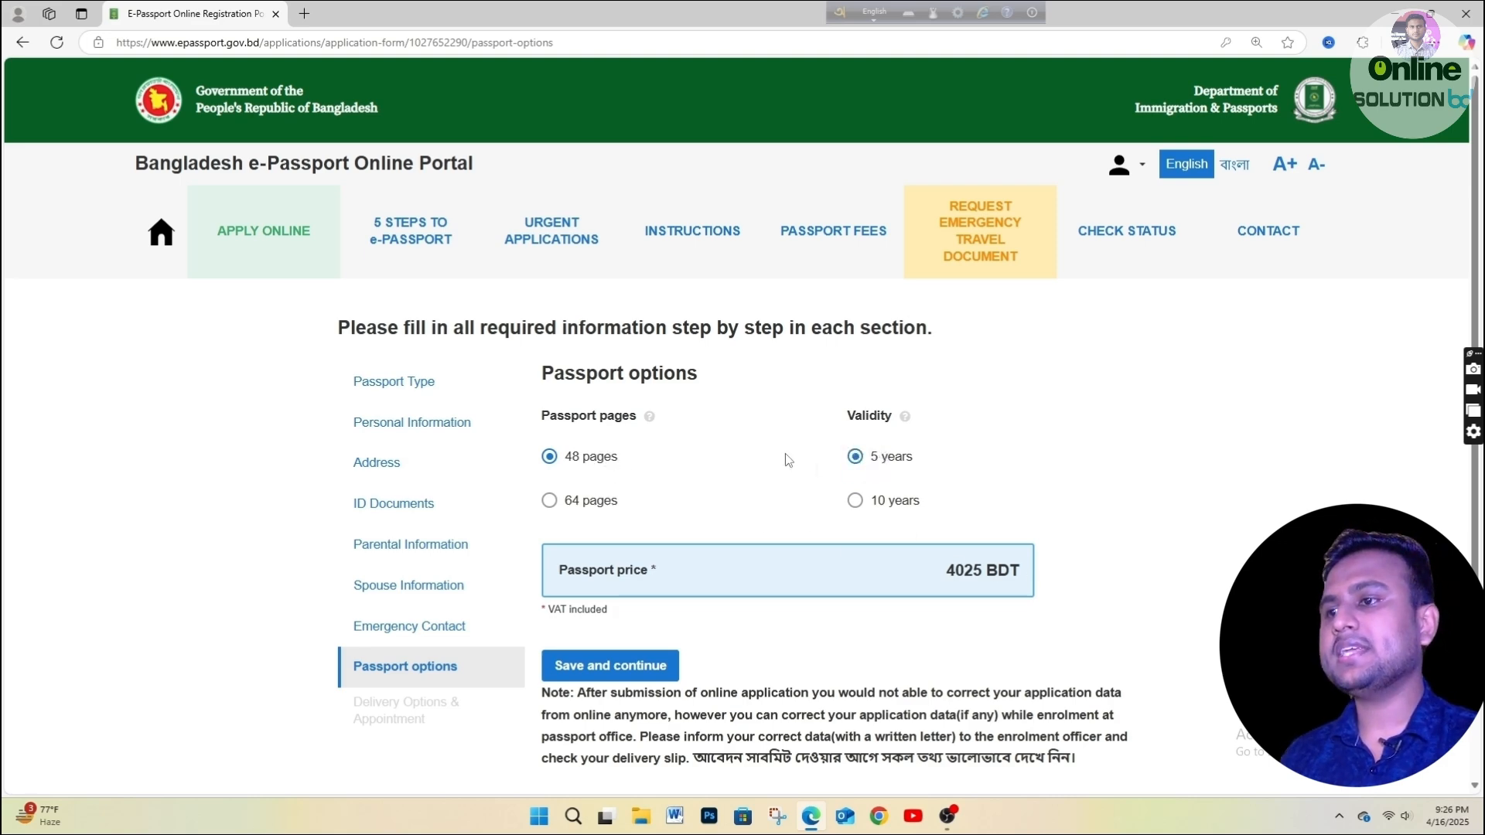
After comparing prices, choose 48 pages with 10-year validity (5750 BDT) and save.
left_click(875, 506)
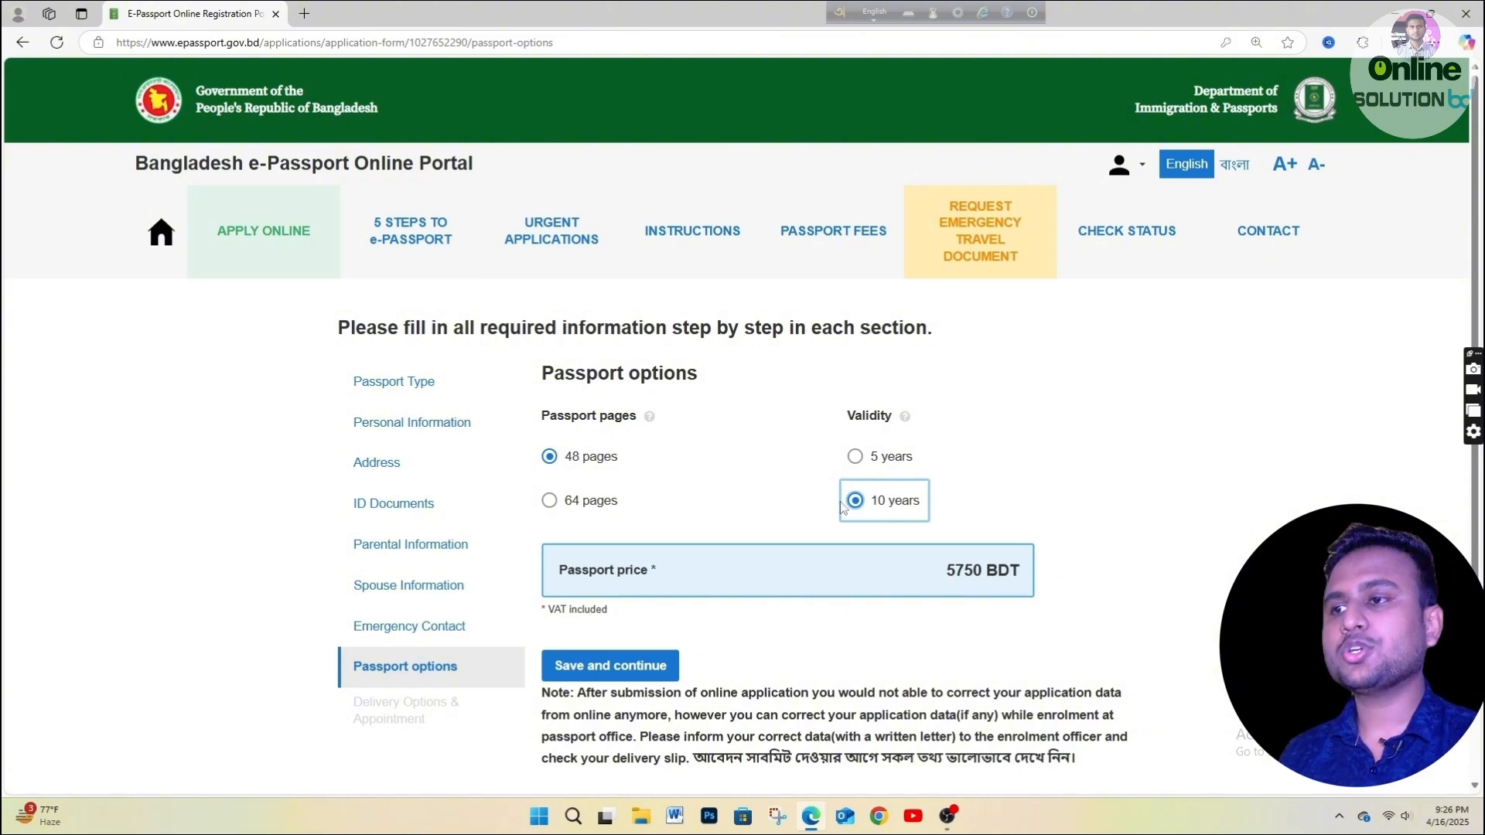
left_click(572, 503)
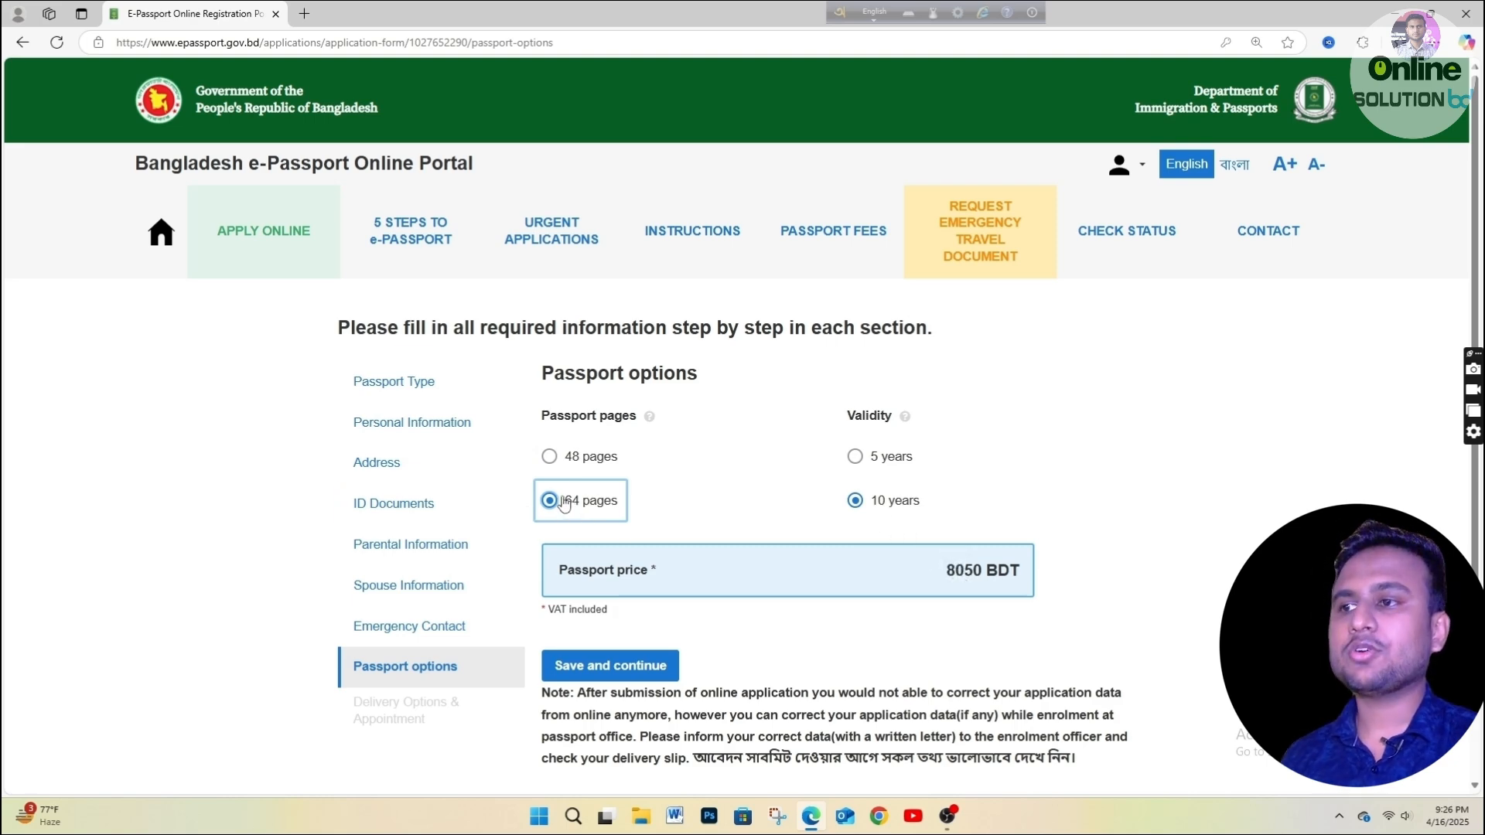
left_click(590, 462)
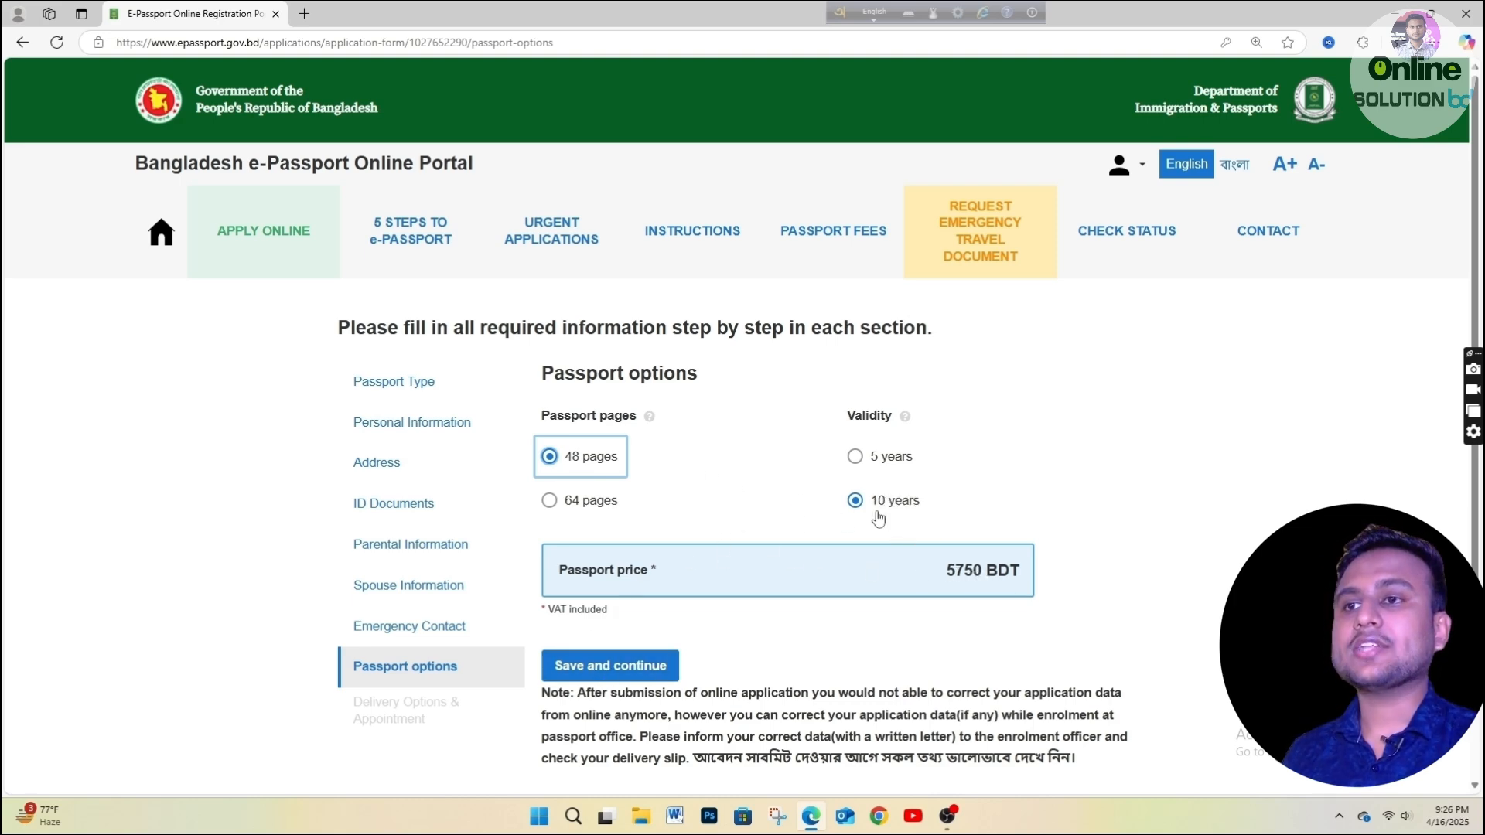
left_click(861, 457)
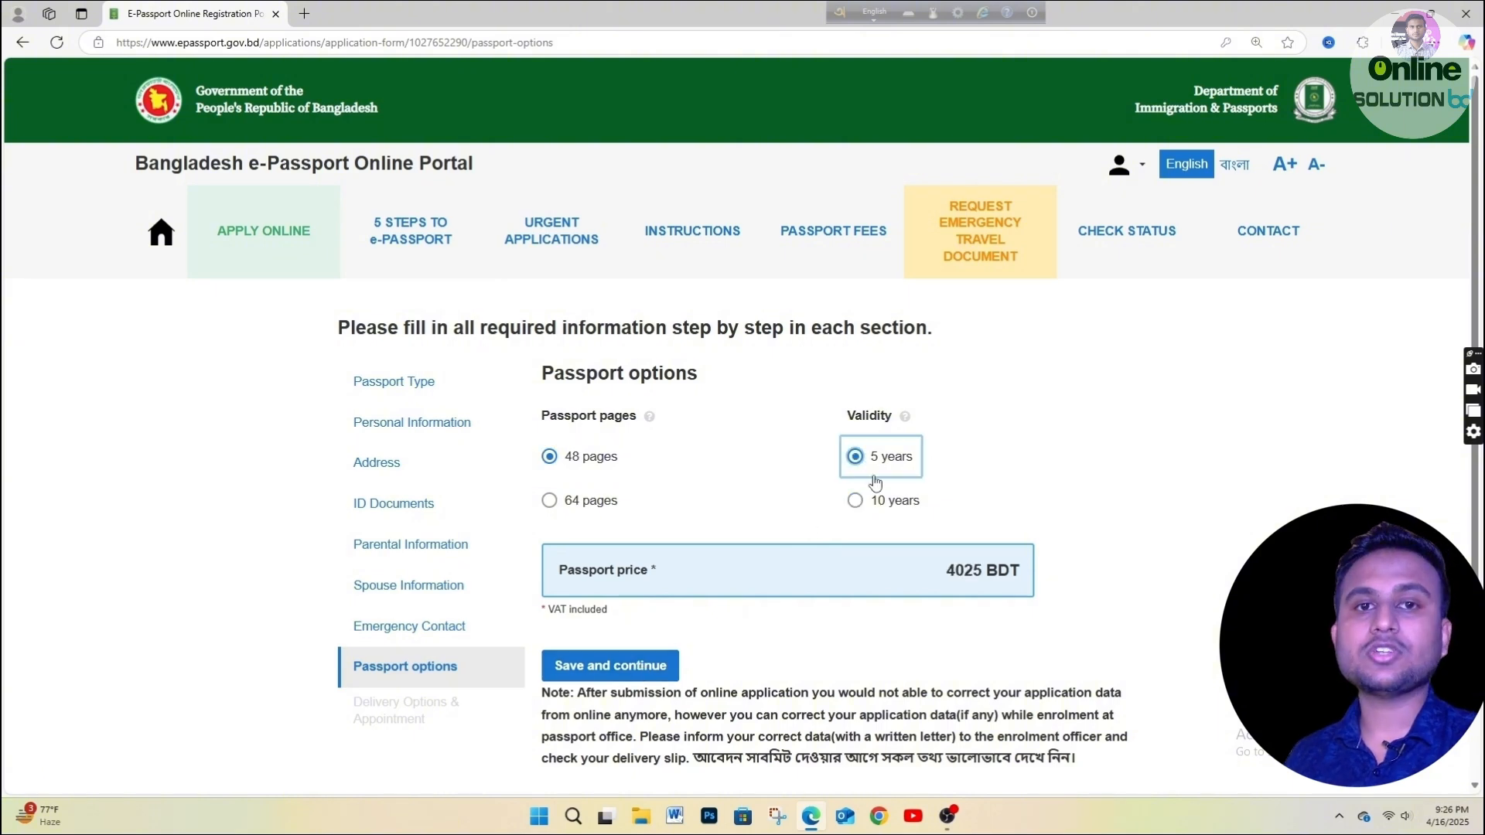
left_click(859, 503)
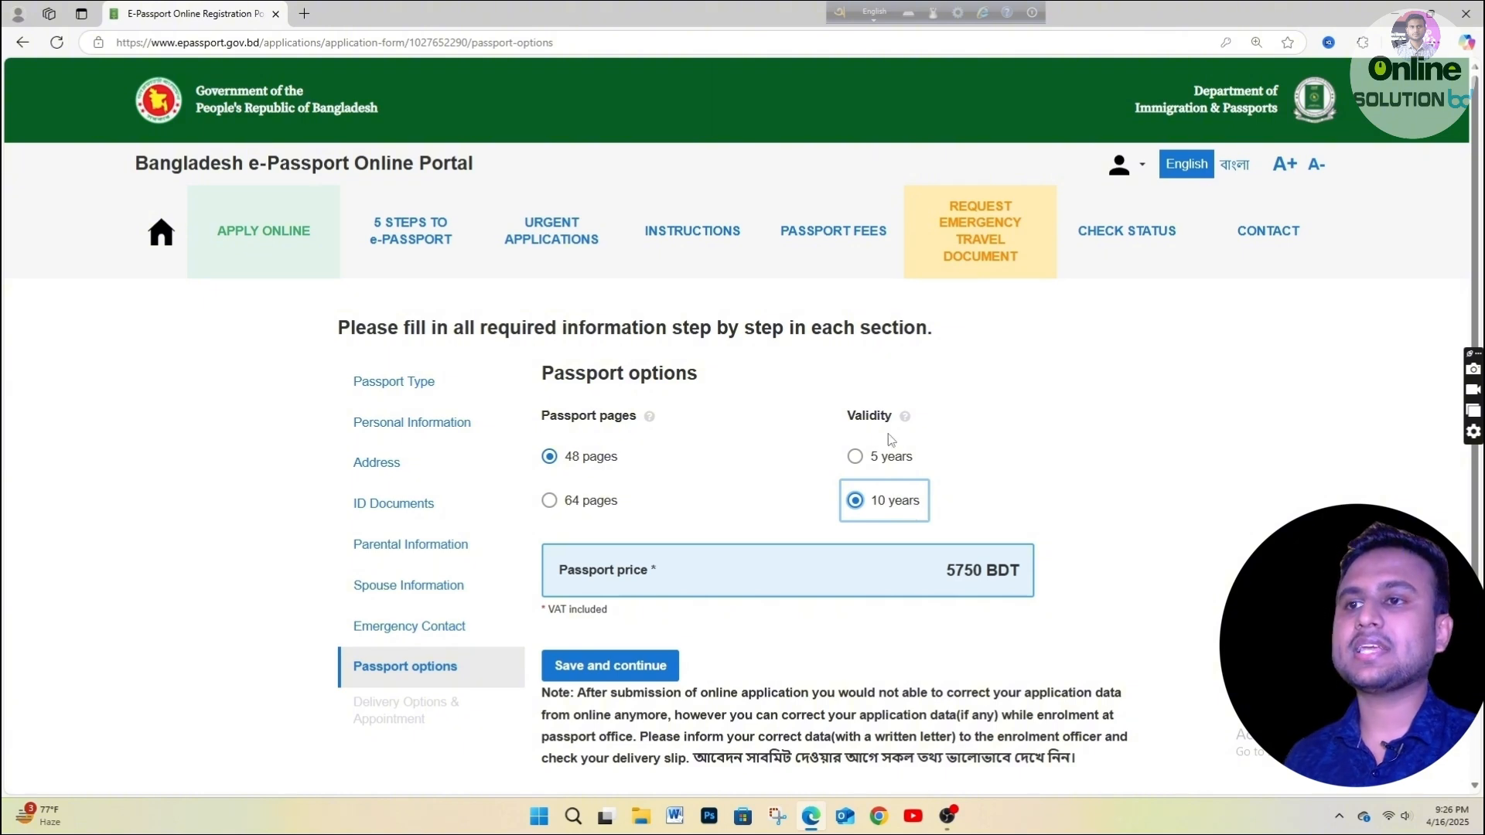
left_click(622, 667)
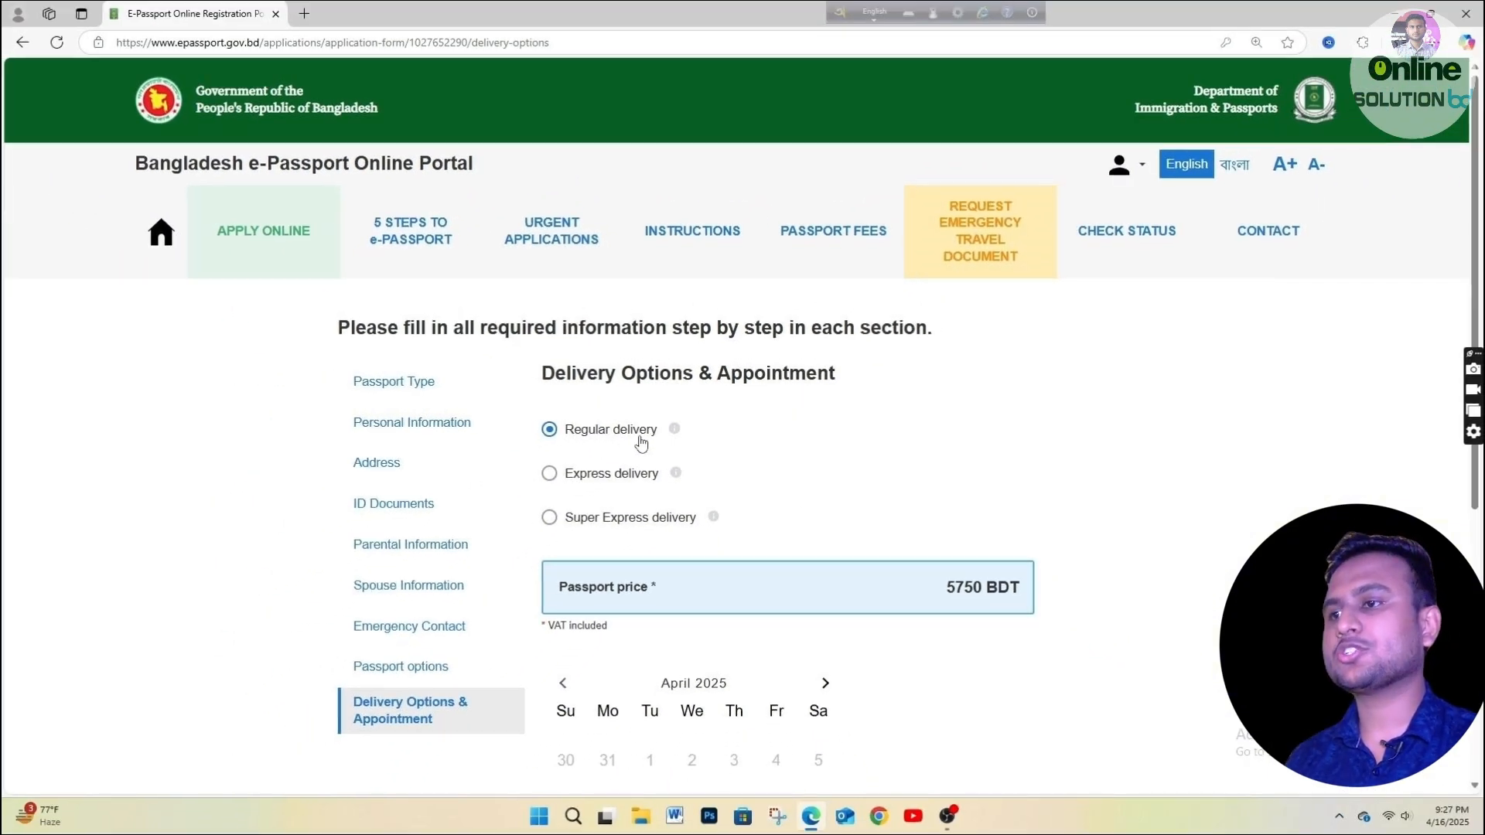
Check the Express delivery price, then switch back to Regular delivery.
left_click(608, 478)
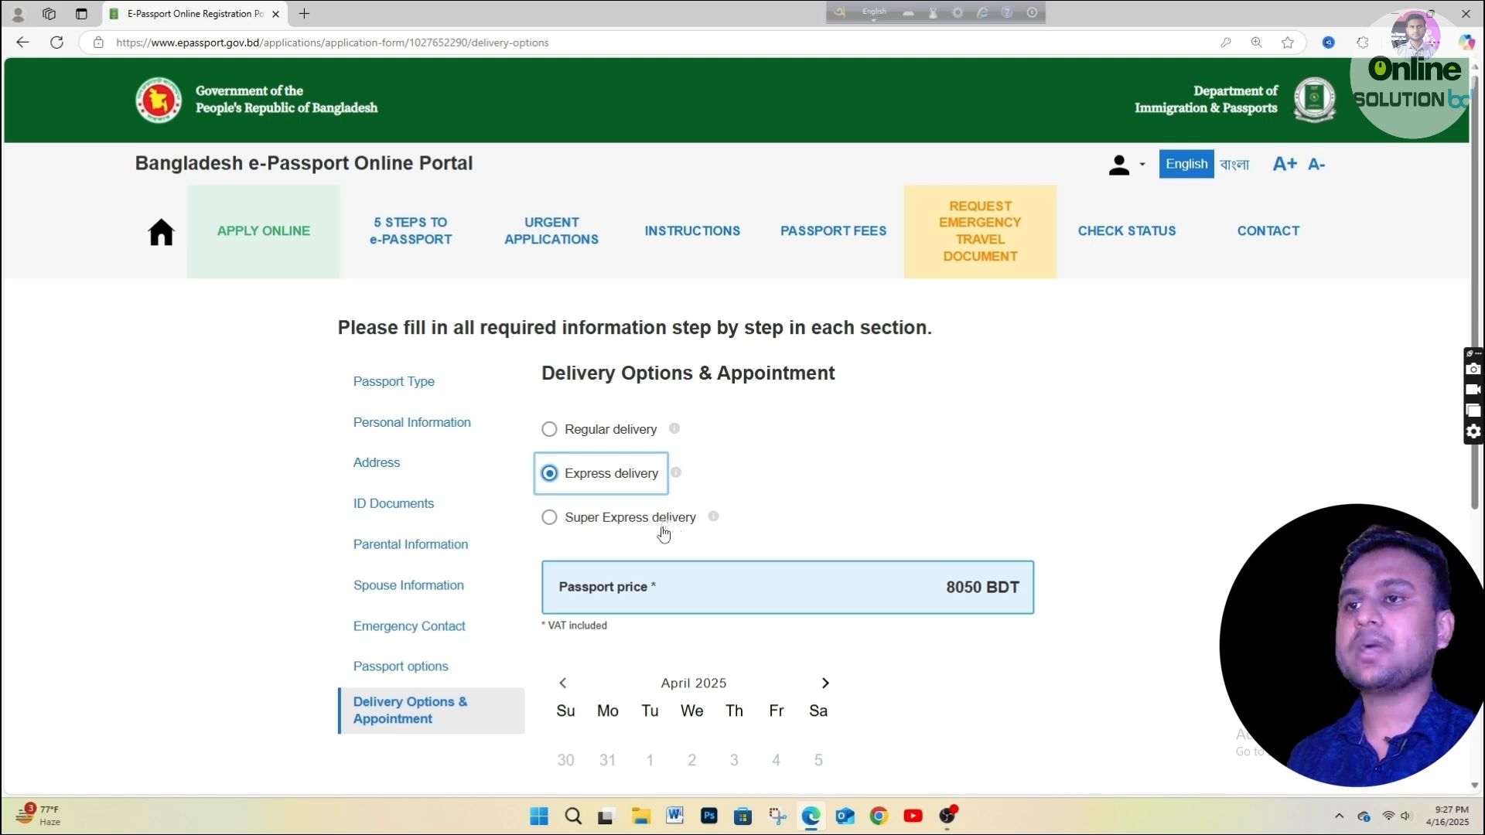
scroll(893, 620, "down", 2)
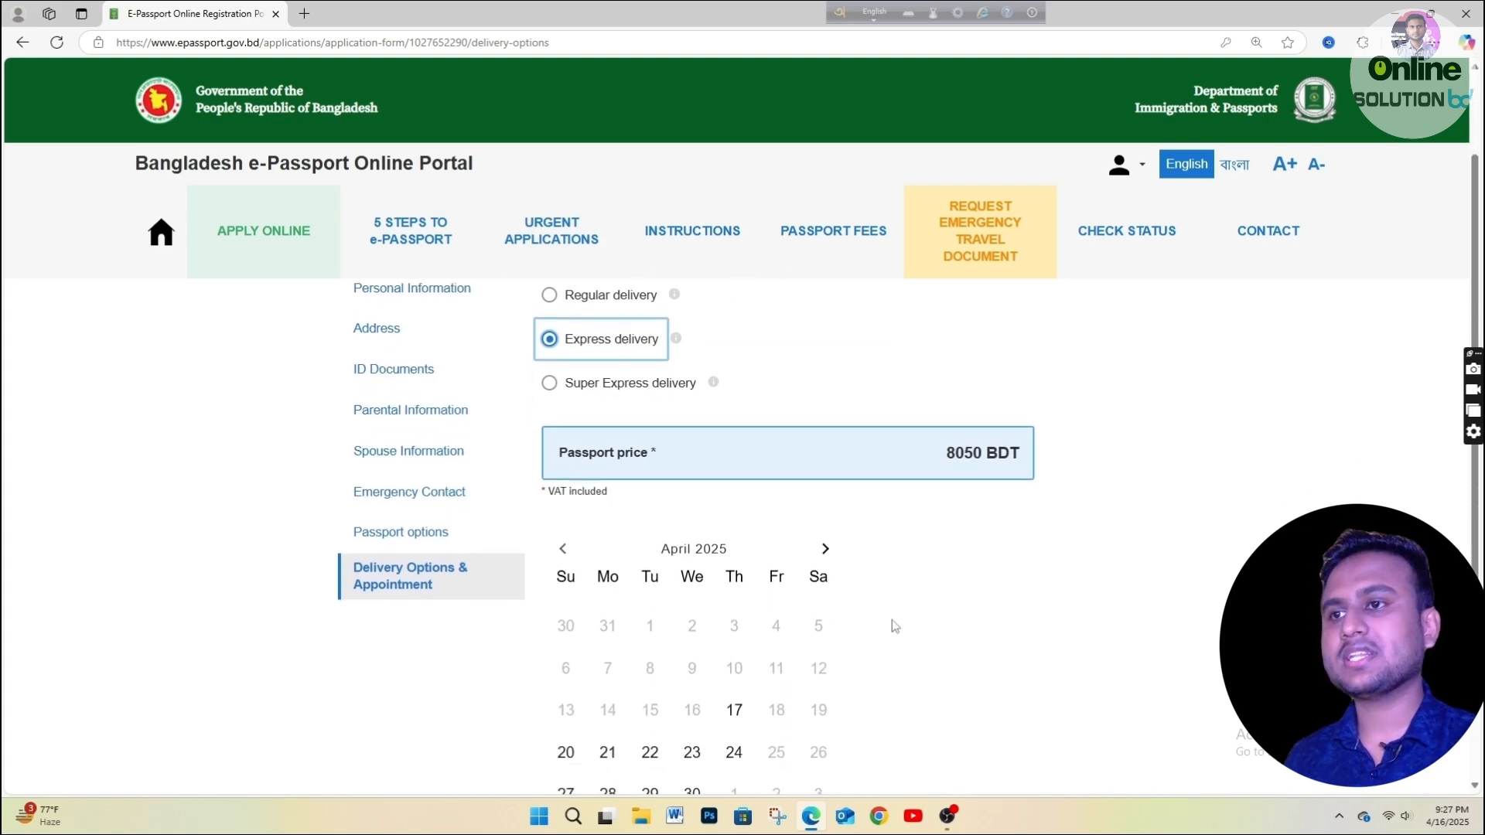
scroll(892, 619, "up", 1)
left_click(575, 358)
scroll(593, 392, "up", 1)
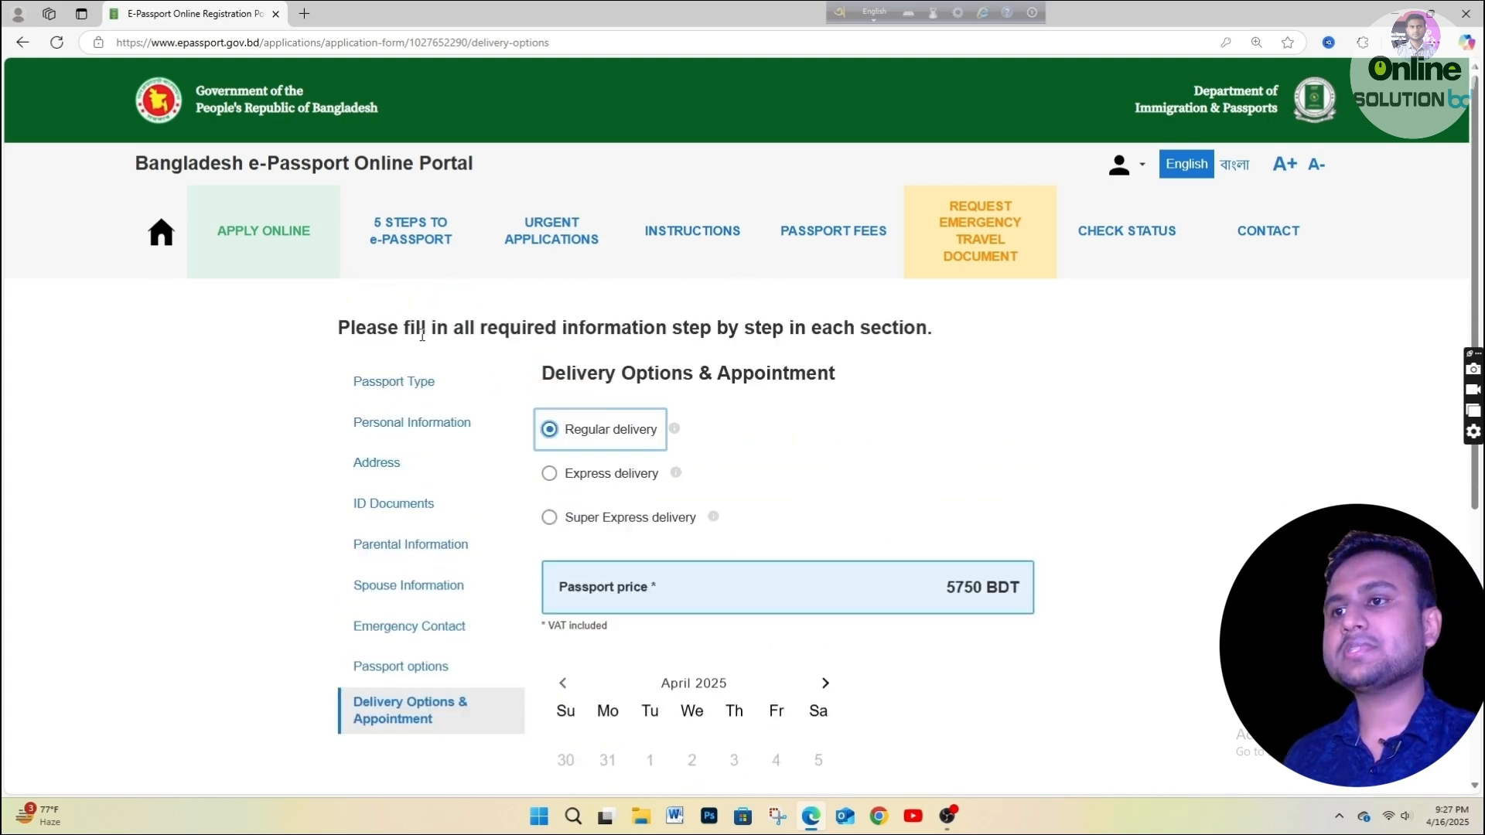
left_click_drag(547, 375, 717, 375)
left_click(748, 433)
scroll(663, 473, "down", 2)
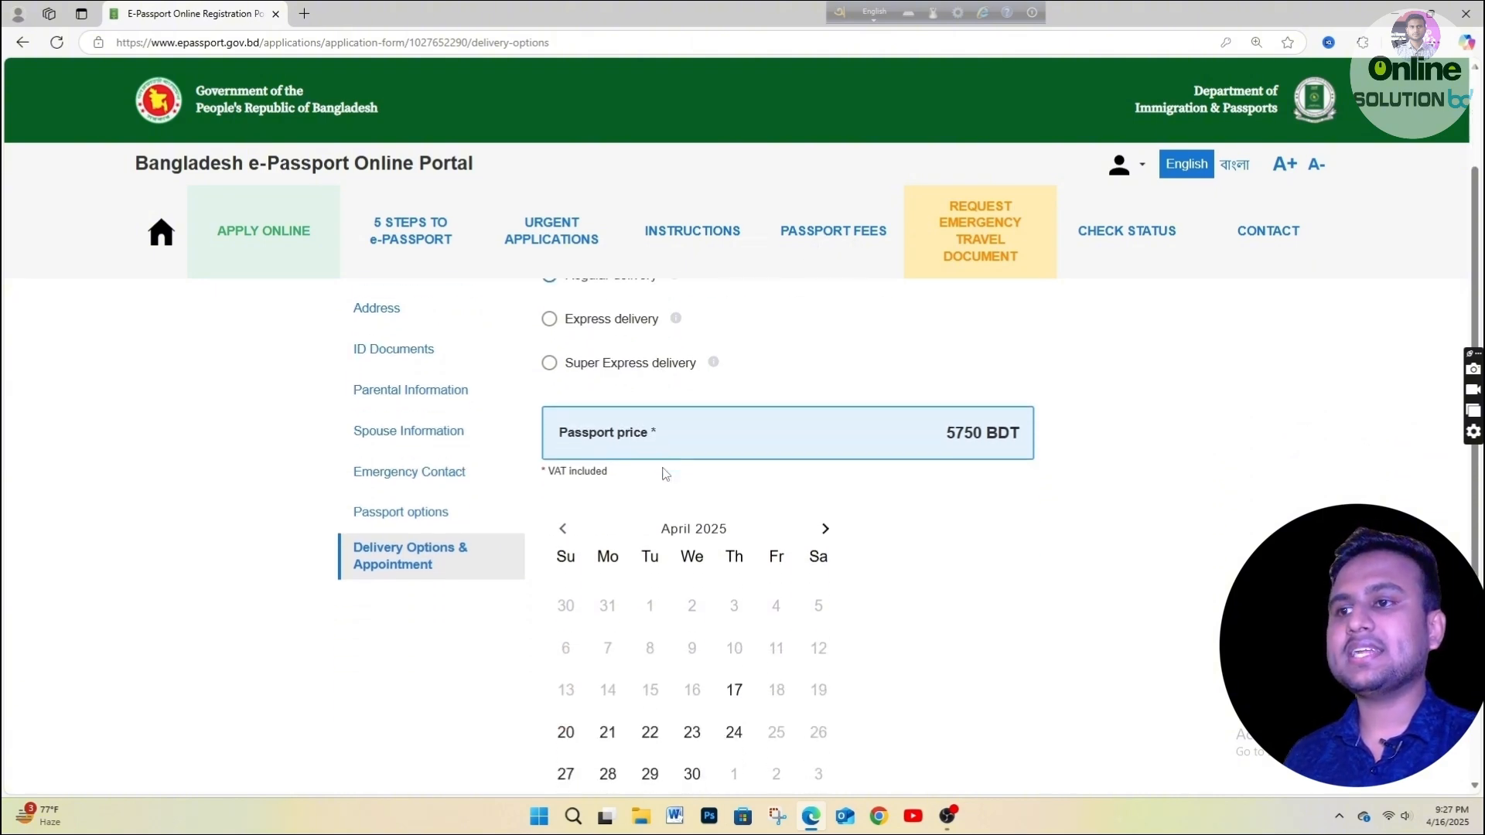
scroll(693, 552, "down", 1)
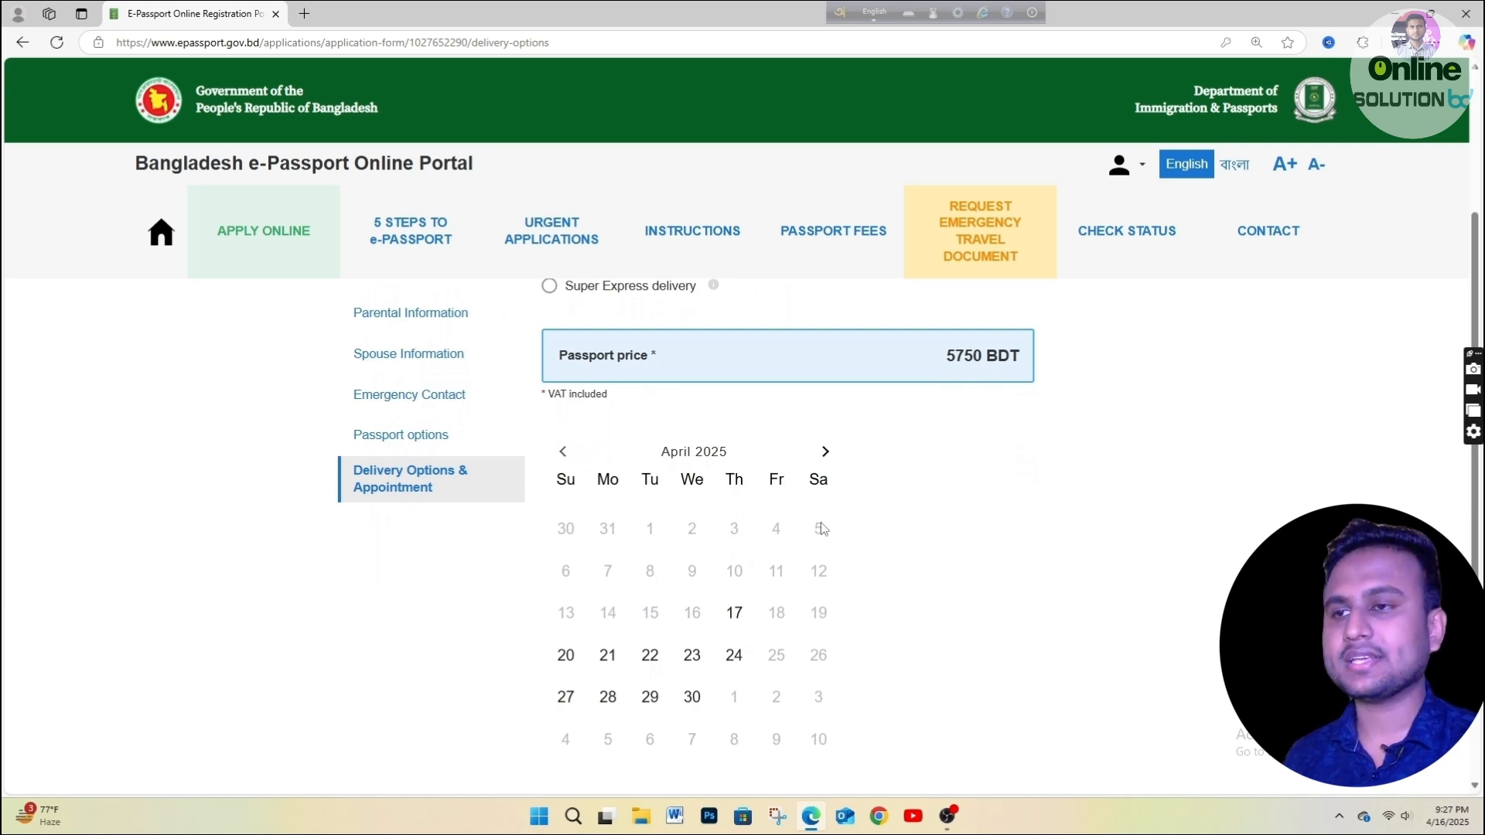
Book the appointment for 23 April 2025 at 09:30.
double_click(647, 616)
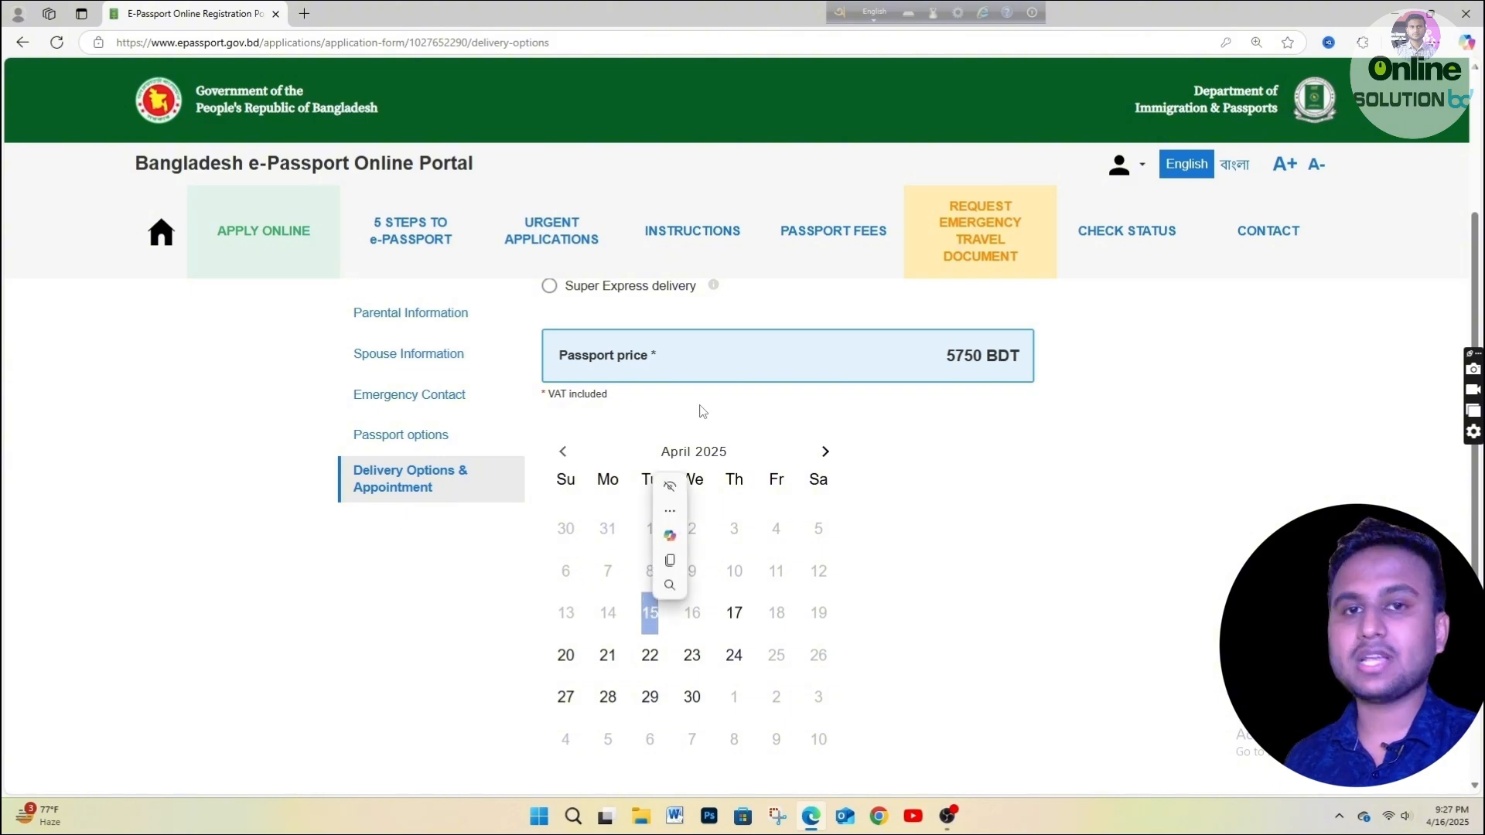
right_click(646, 617)
key("Escape")
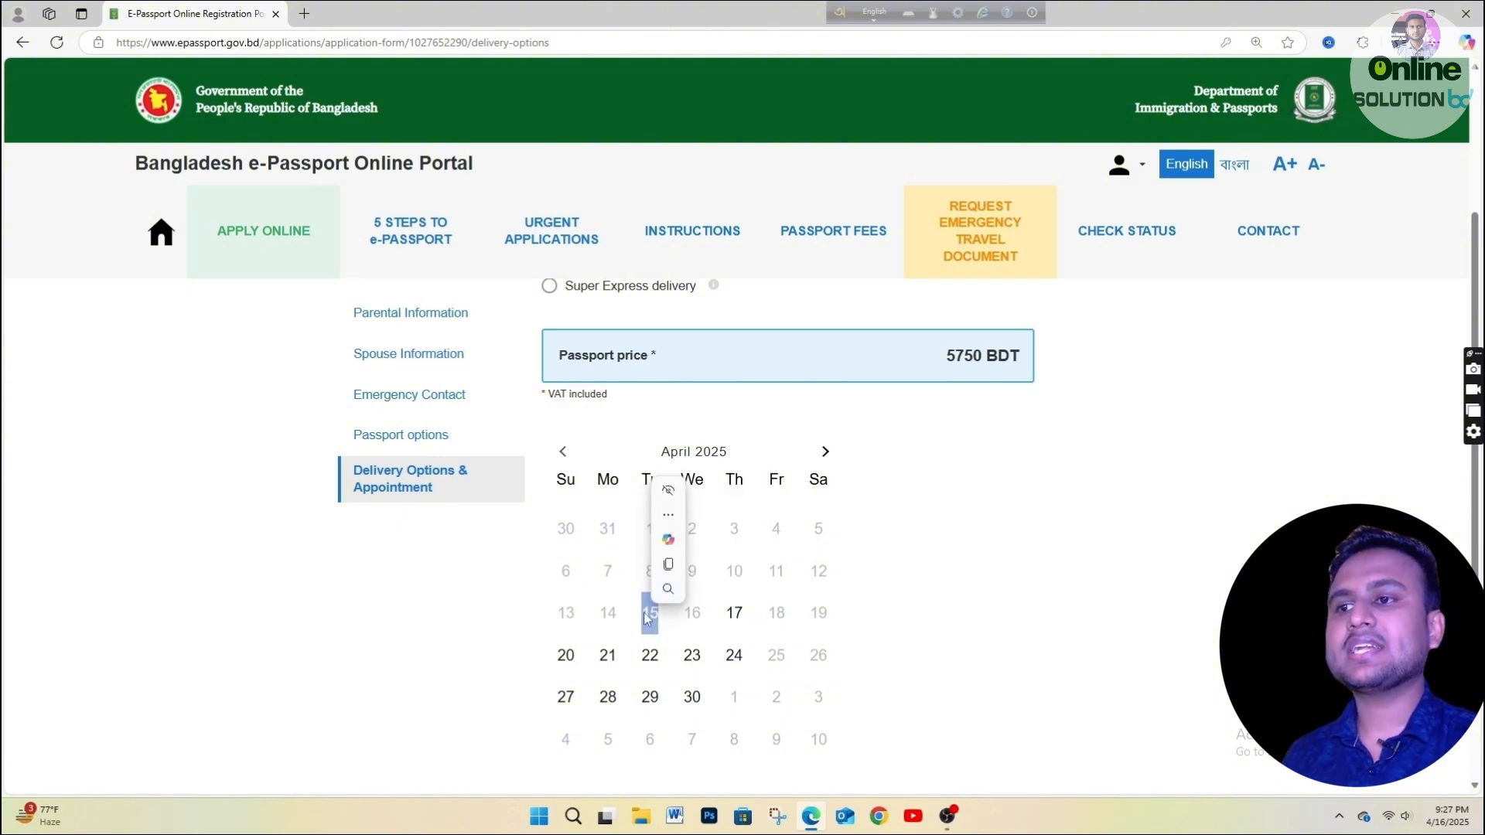
left_click(653, 616)
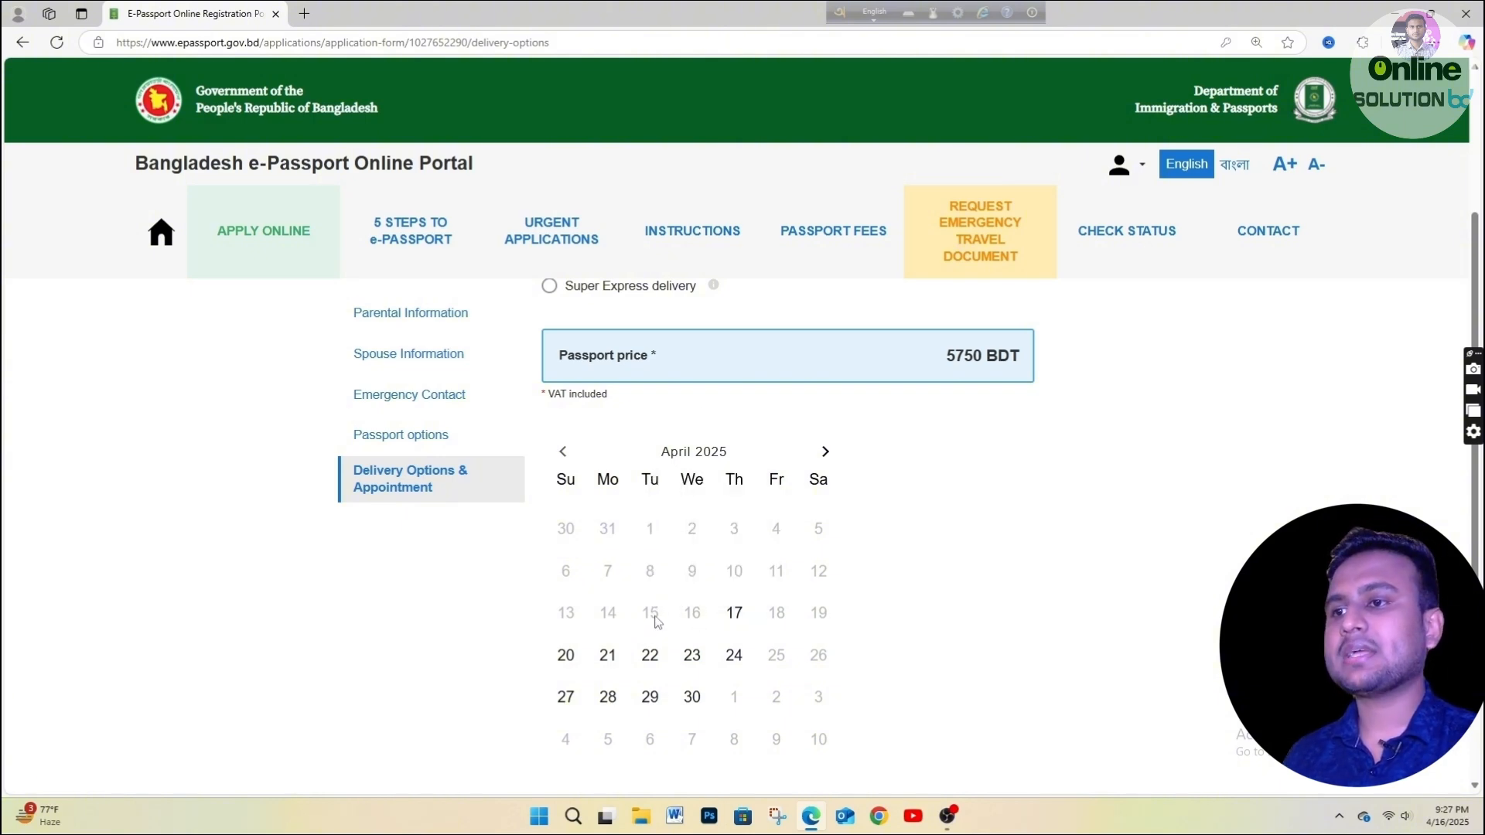
left_click(728, 617)
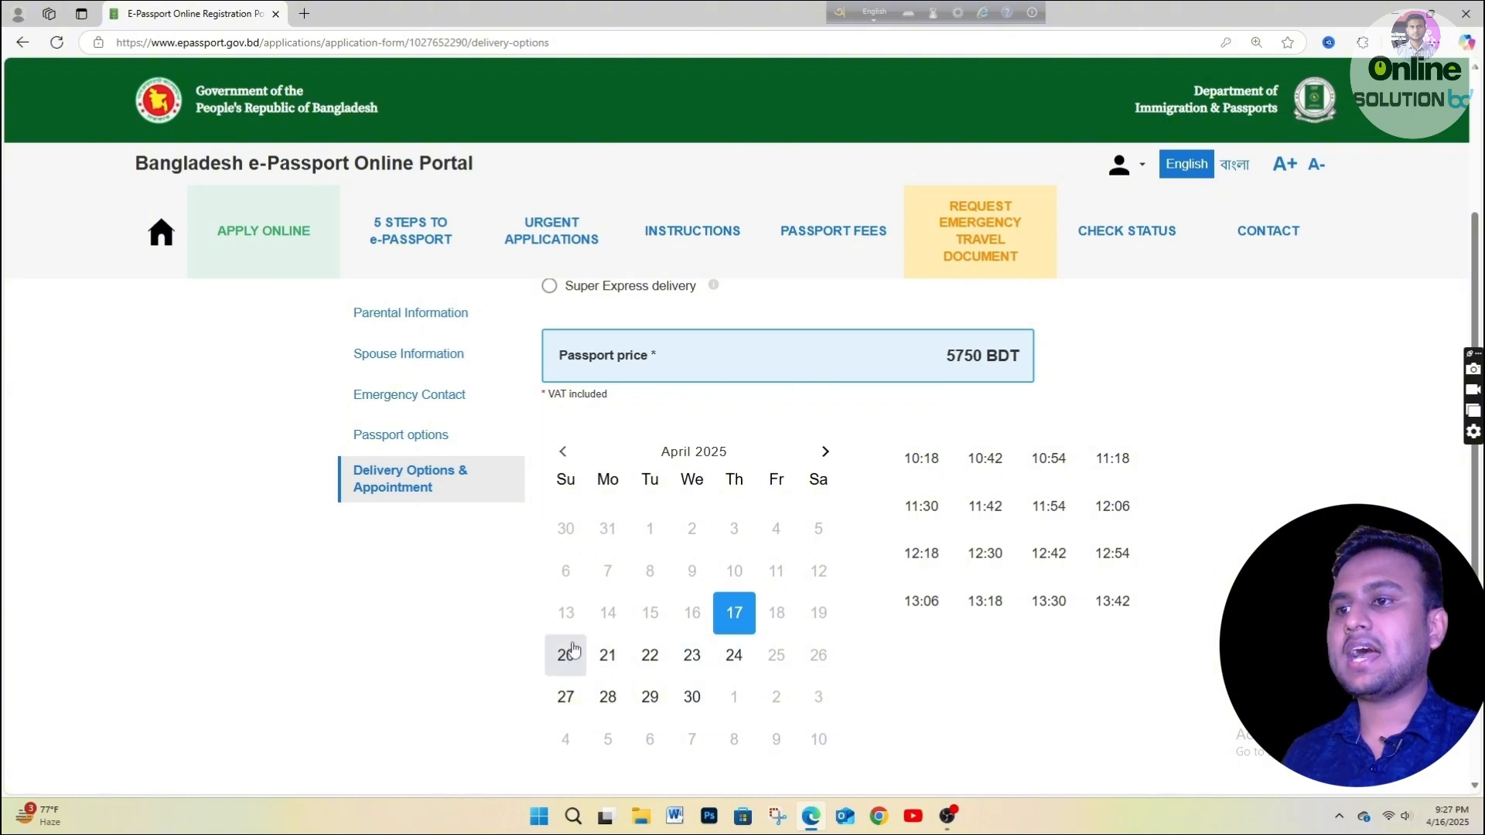
left_click(694, 656)
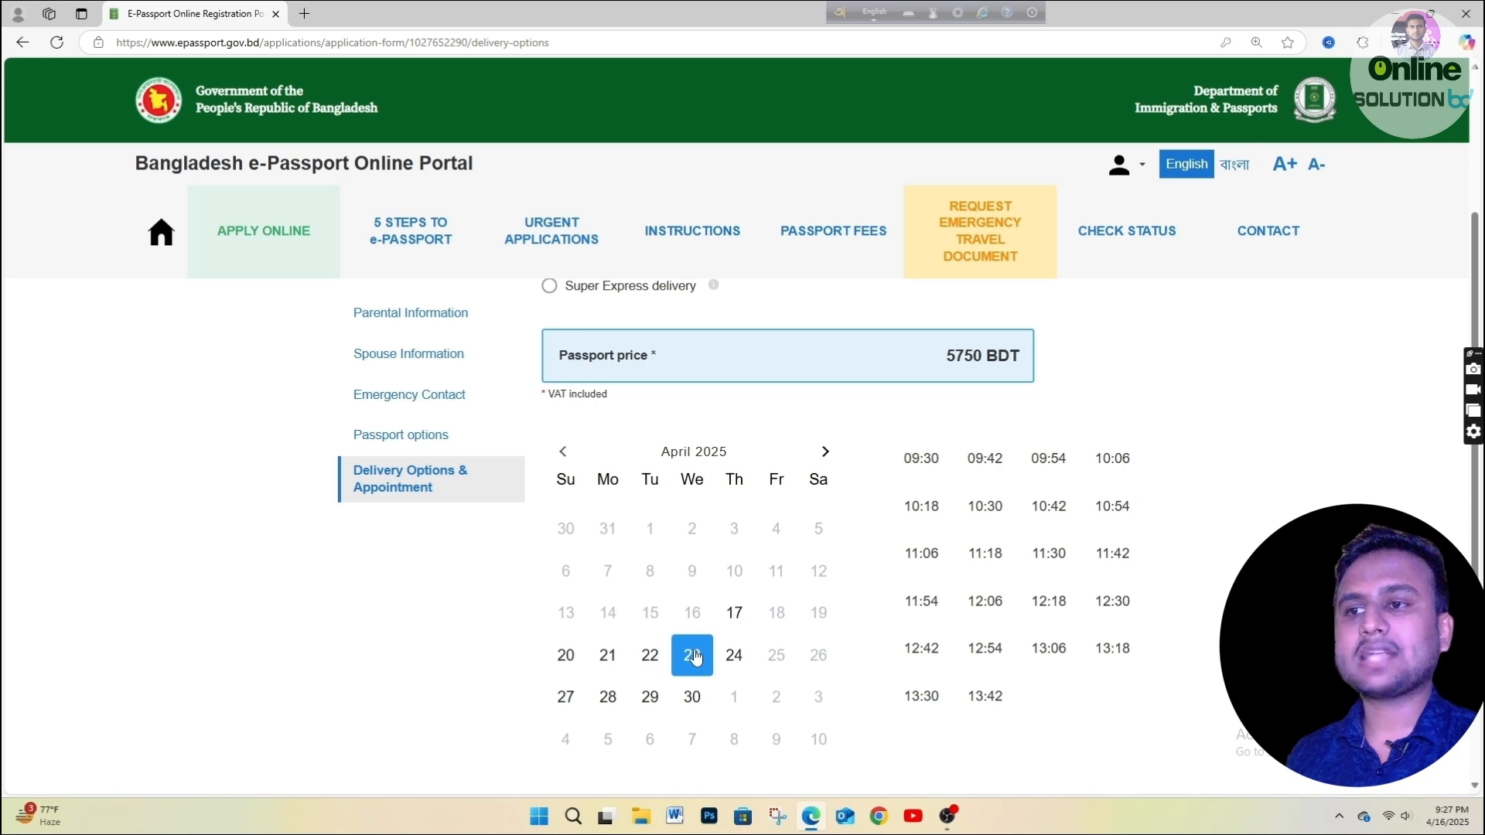
left_click(919, 471)
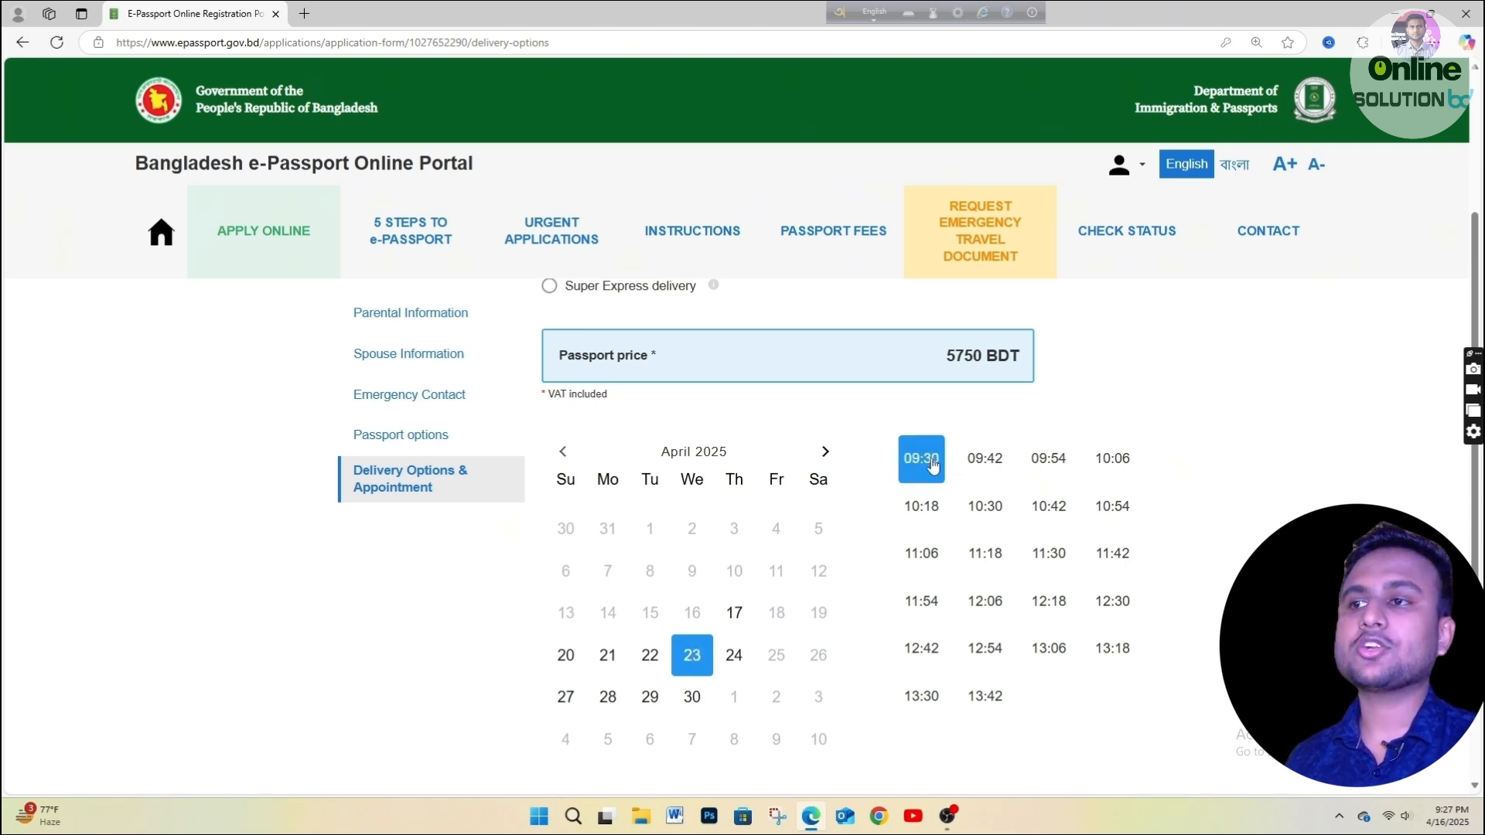
scroll(934, 509, "up", 1)
scroll(933, 509, "up", 3)
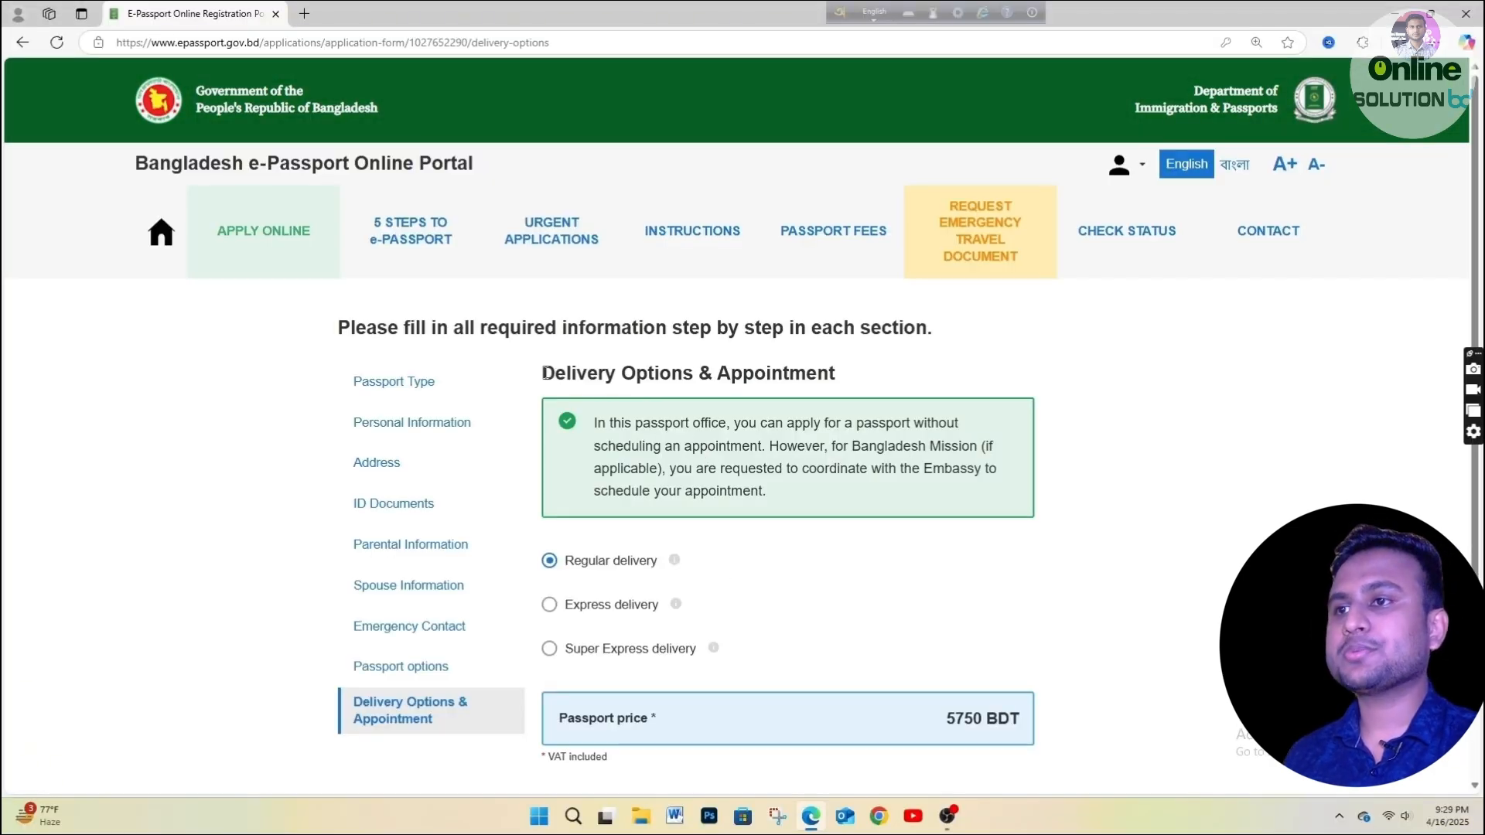
Save the Regular delivery choice with 'Save and continue' to open the application overview.
left_click_drag(543, 372, 884, 385)
left_click(884, 385)
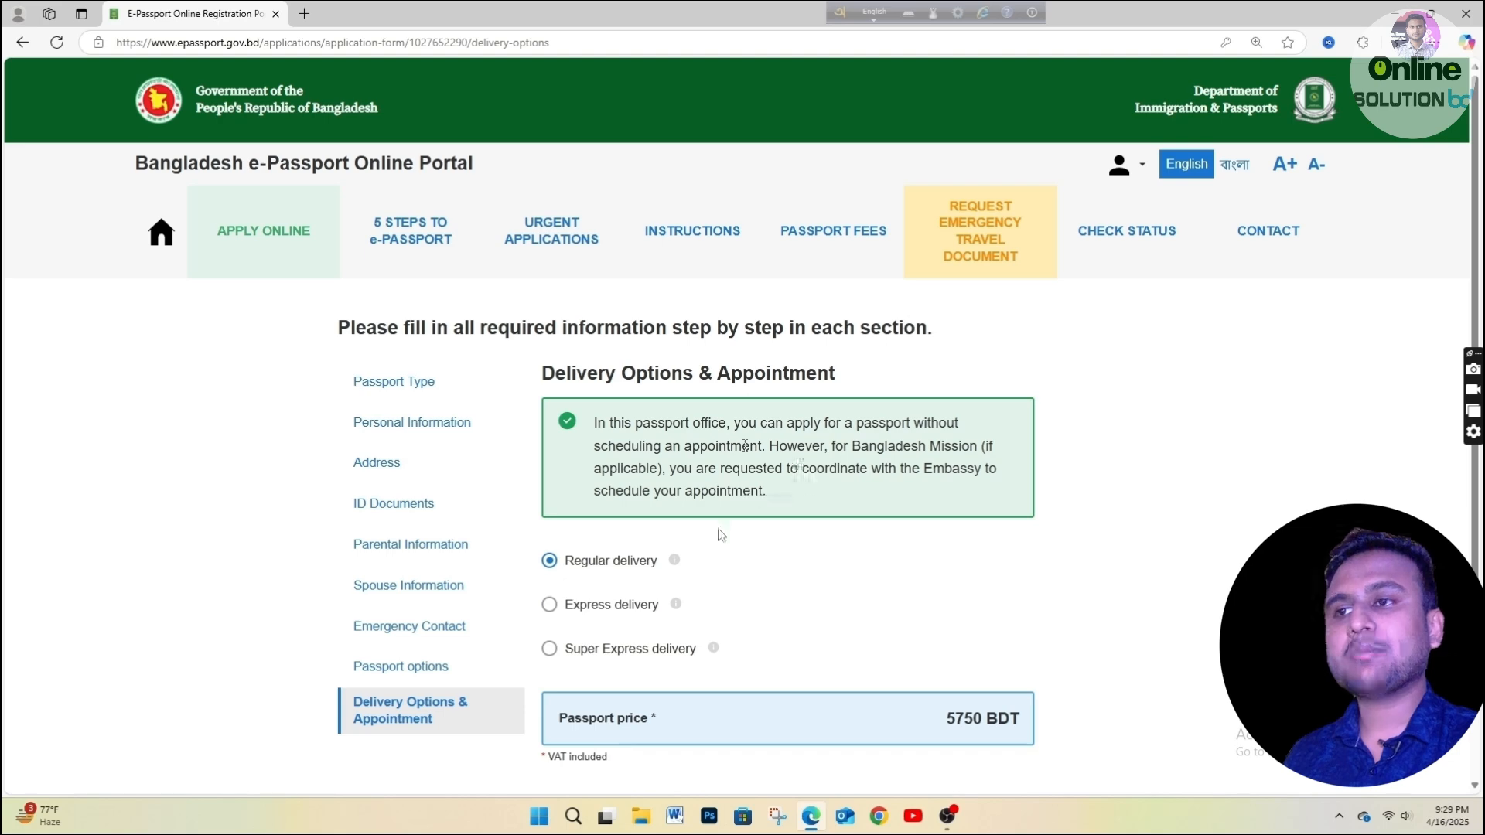
scroll(721, 534, "down", 2)
scroll(686, 472, "up", 1)
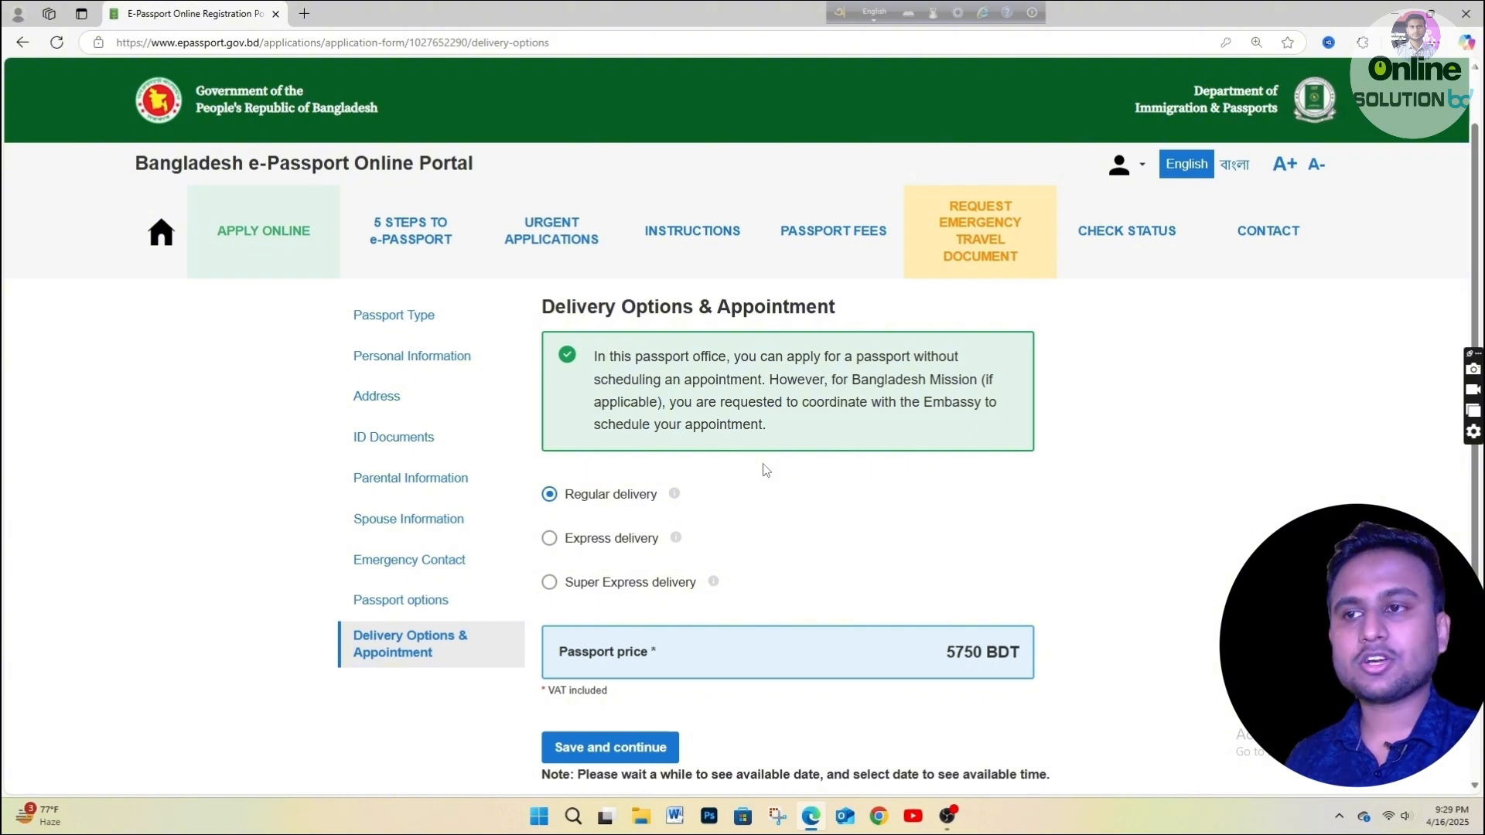
left_click(600, 750)
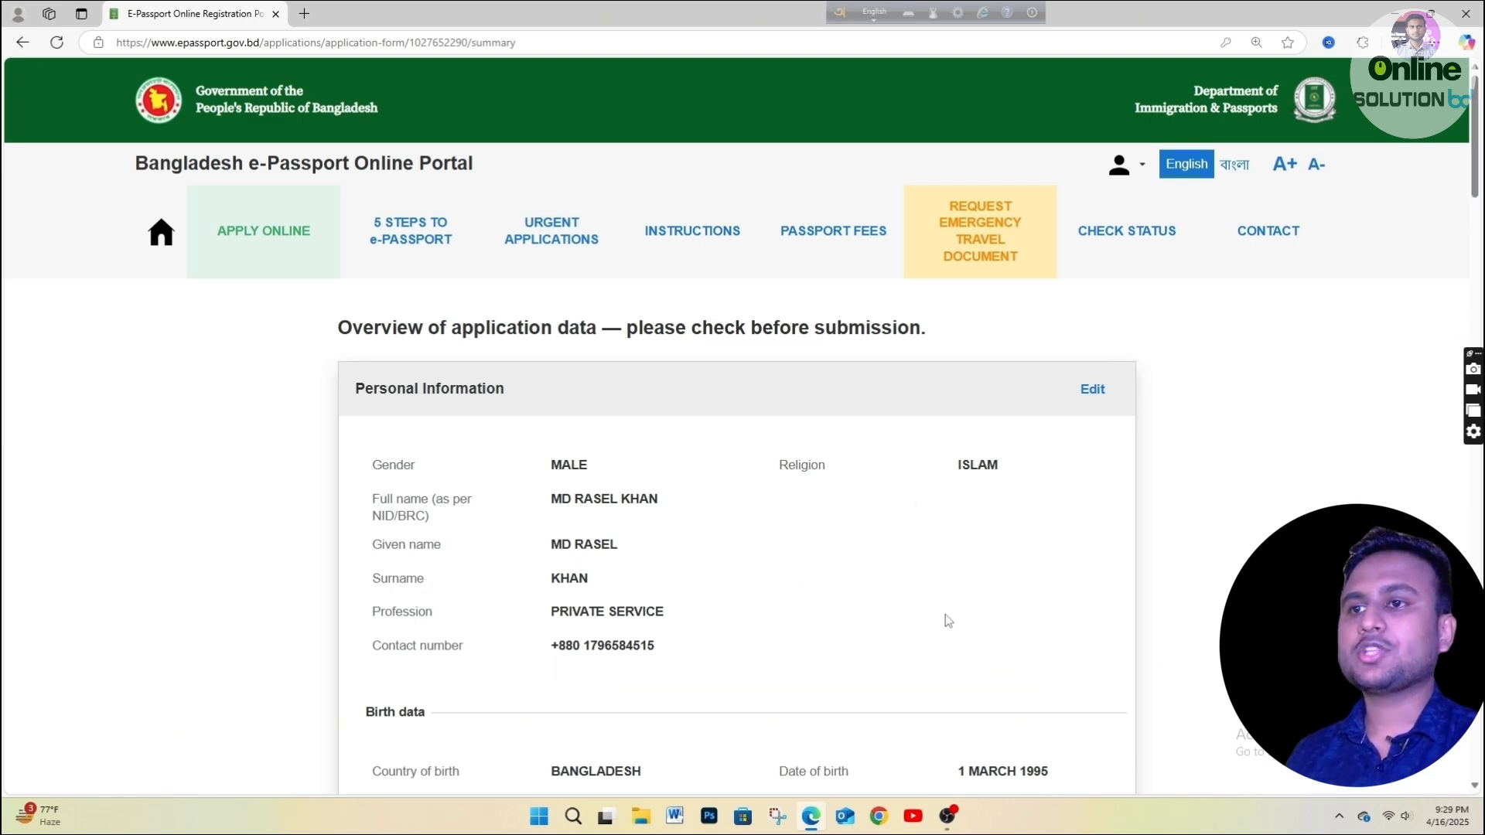
Review the summary, tick the Declaration of consent, and confirm proceeding to payment.
scroll(945, 616, "down", 15)
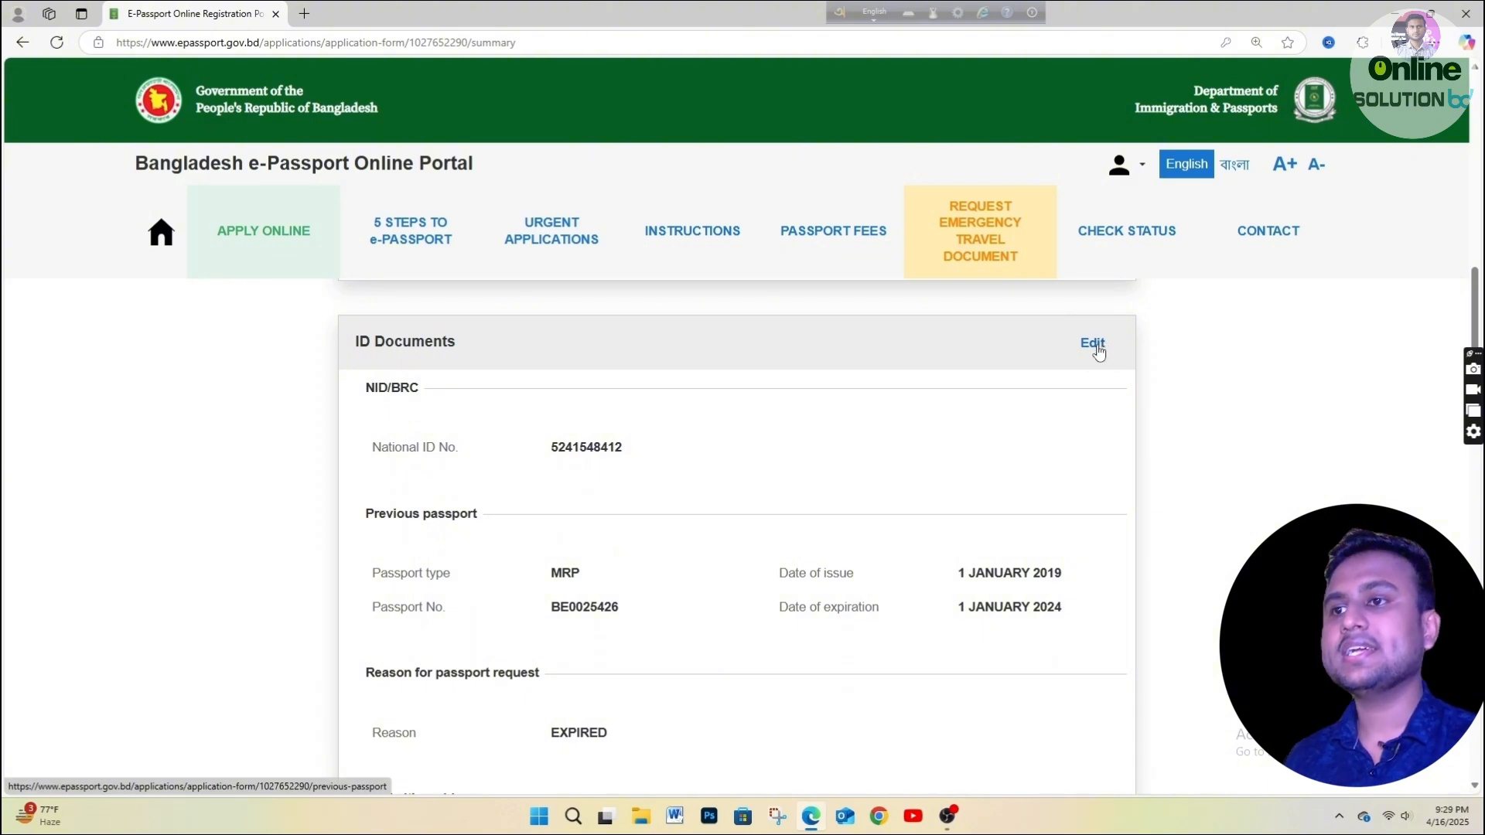
scroll(762, 559, "up", 15)
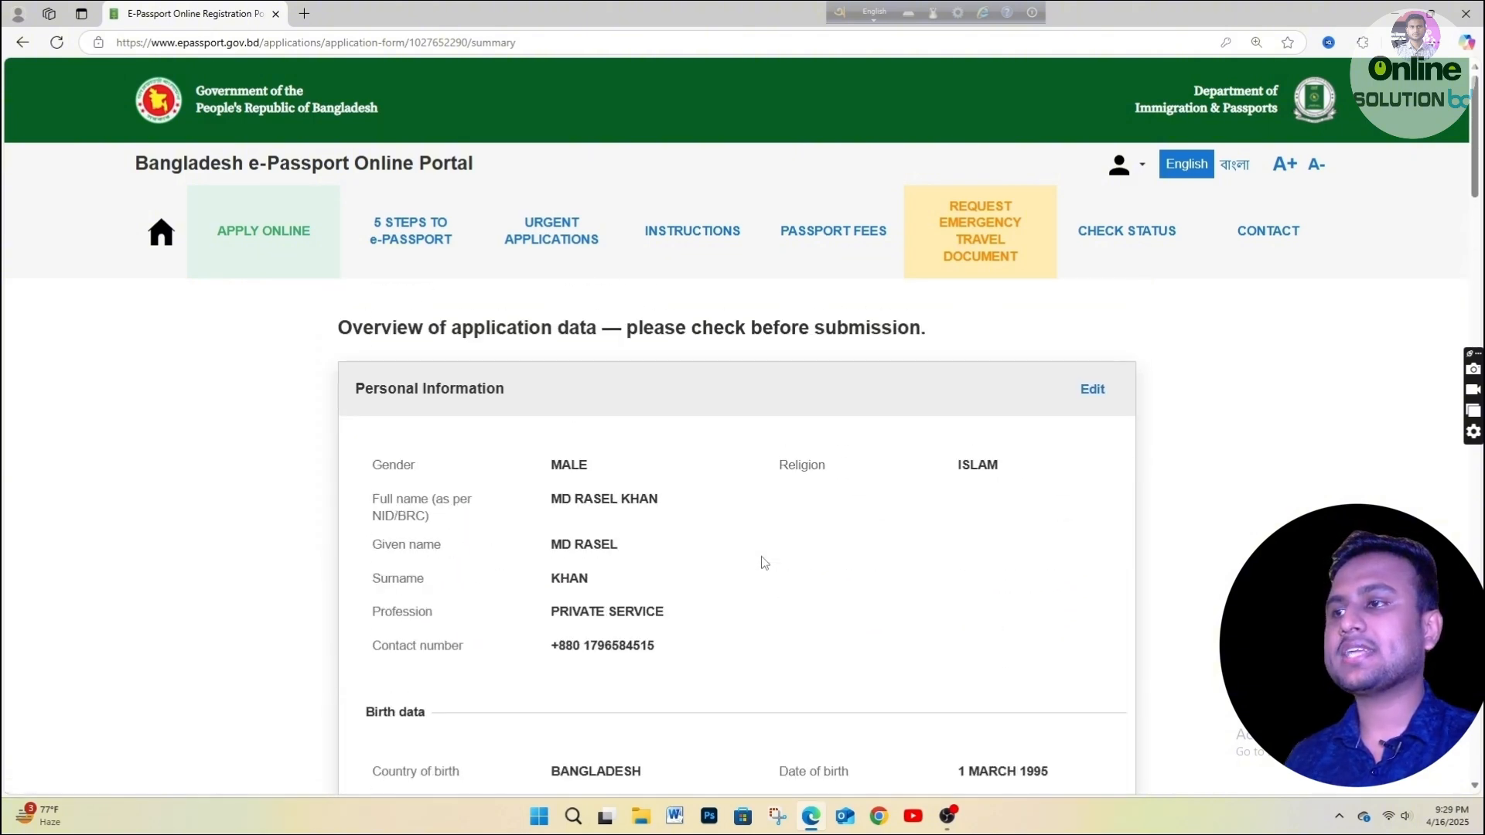
scroll(764, 562, "down", 20)
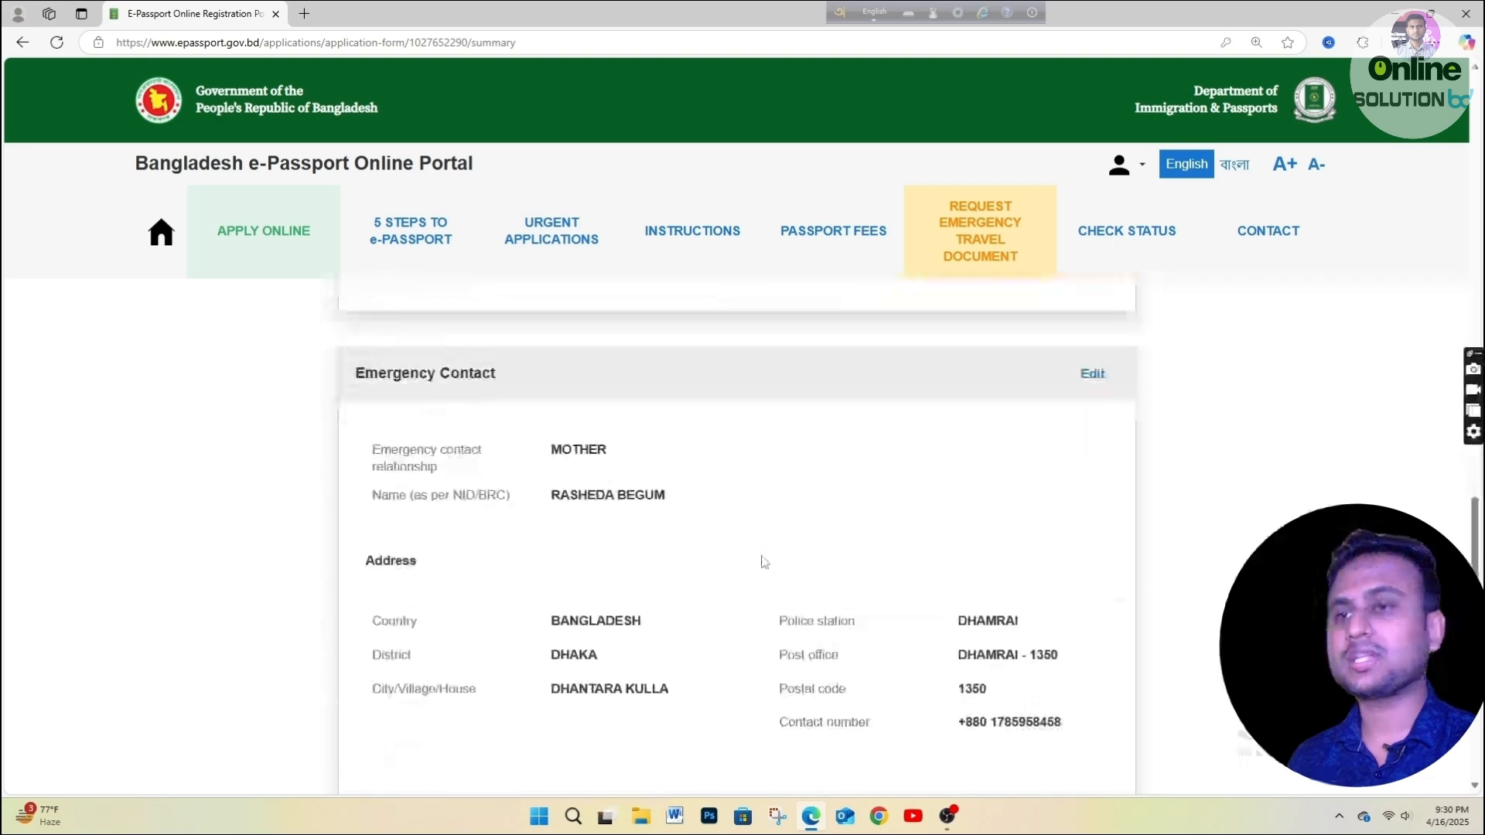
scroll(761, 564, "down", 5)
scroll(735, 557, "up", 4)
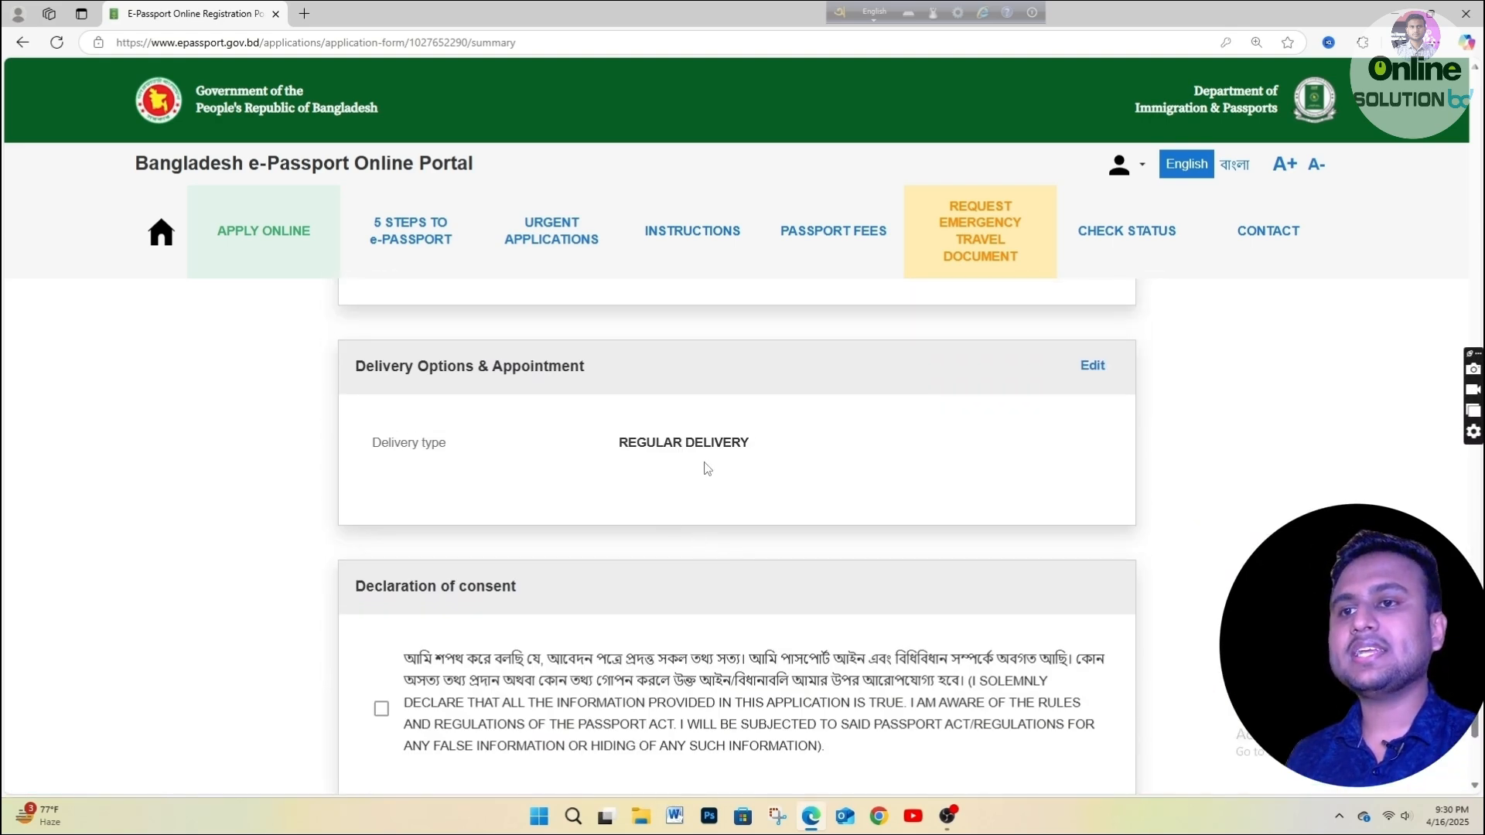
scroll(707, 468, "down", 2)
left_click(382, 557)
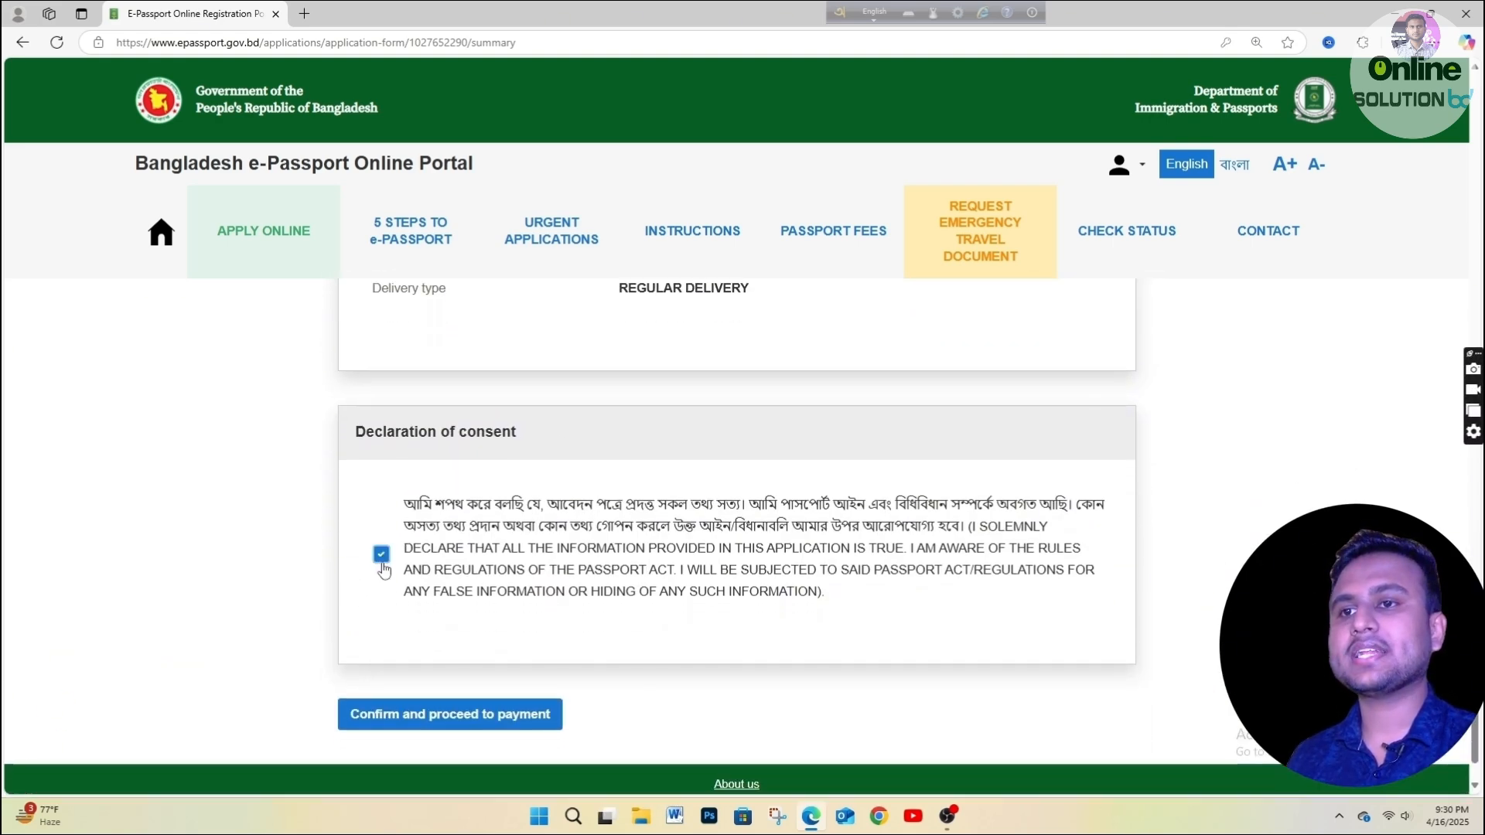
left_click(446, 723)
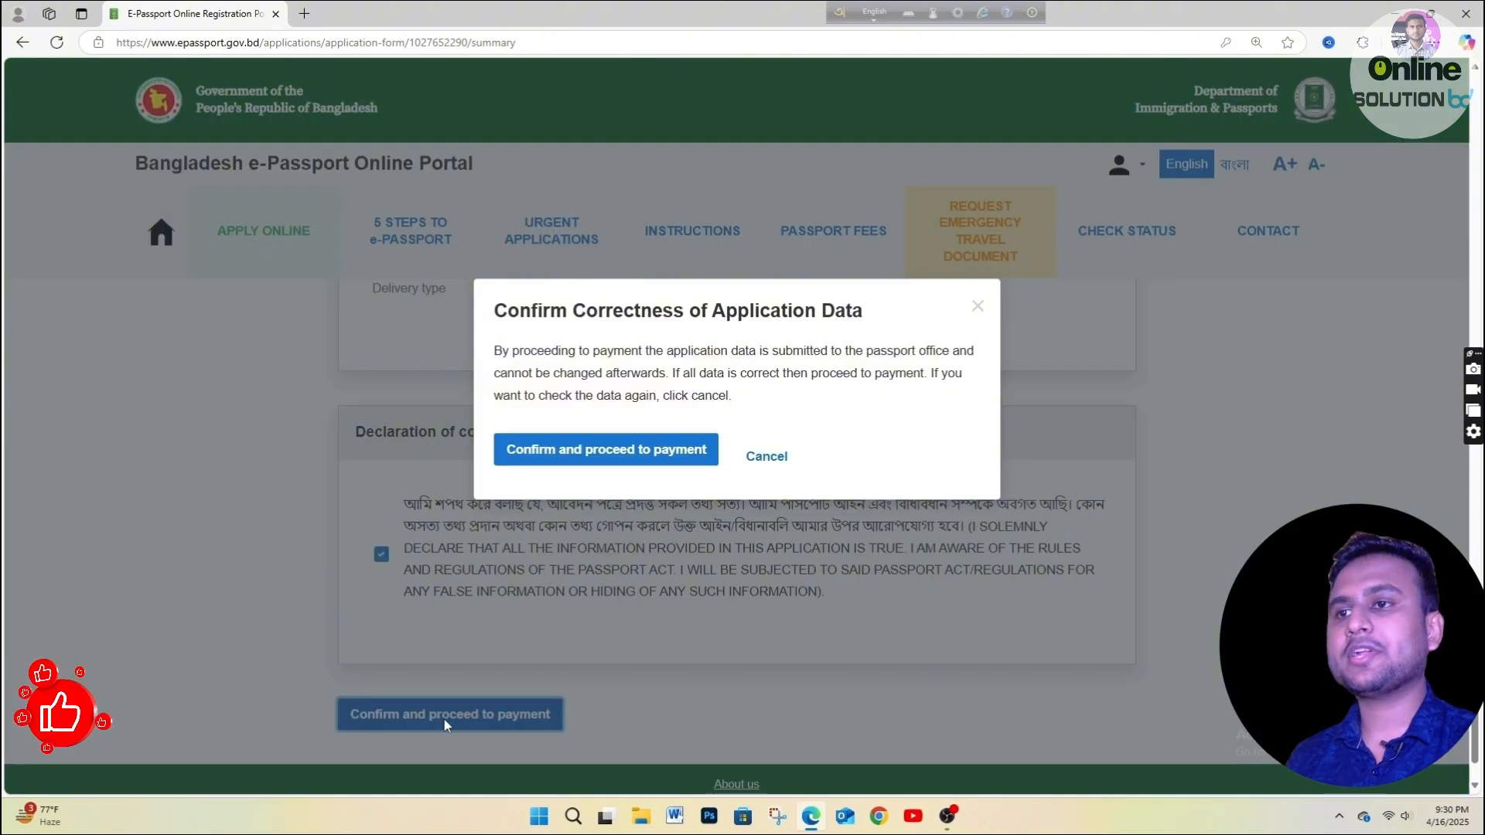
left_click(668, 456)
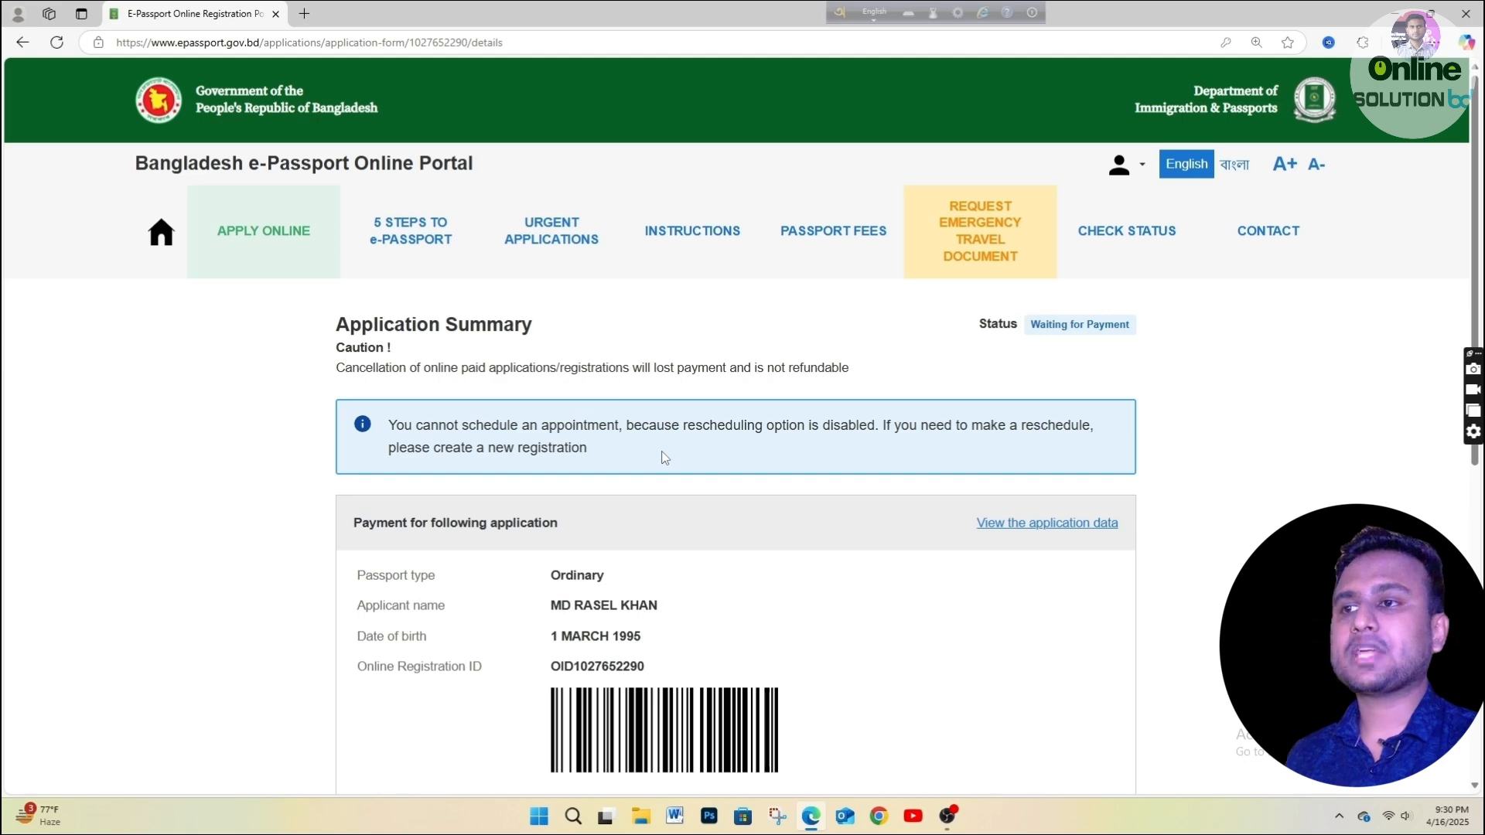
Choose Offline payment instead of Online and continue to submit the application.
scroll(816, 574, "down", 1)
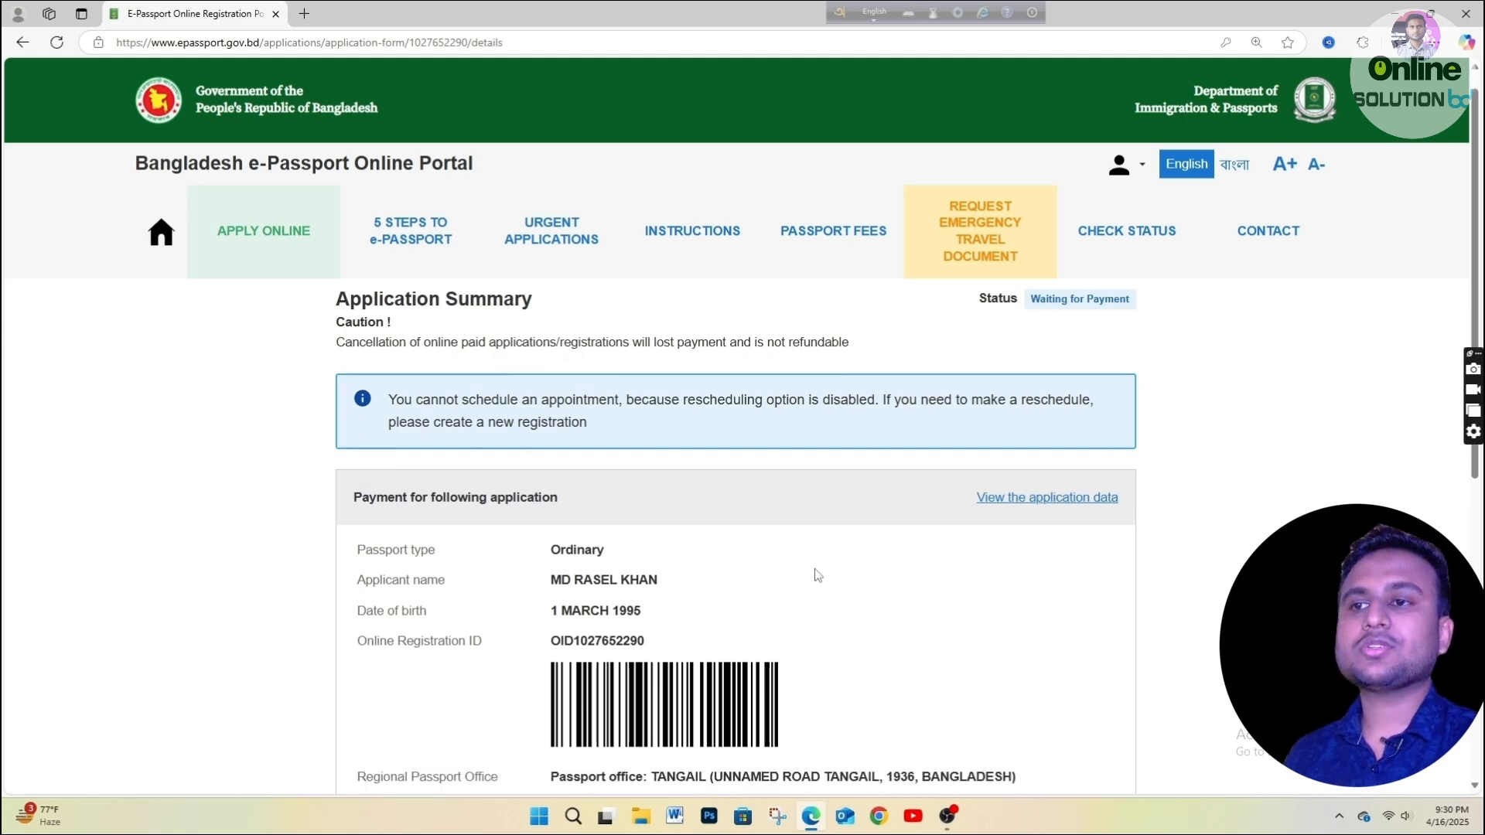
scroll(817, 575, "up", 1)
scroll(759, 545, "down", 3)
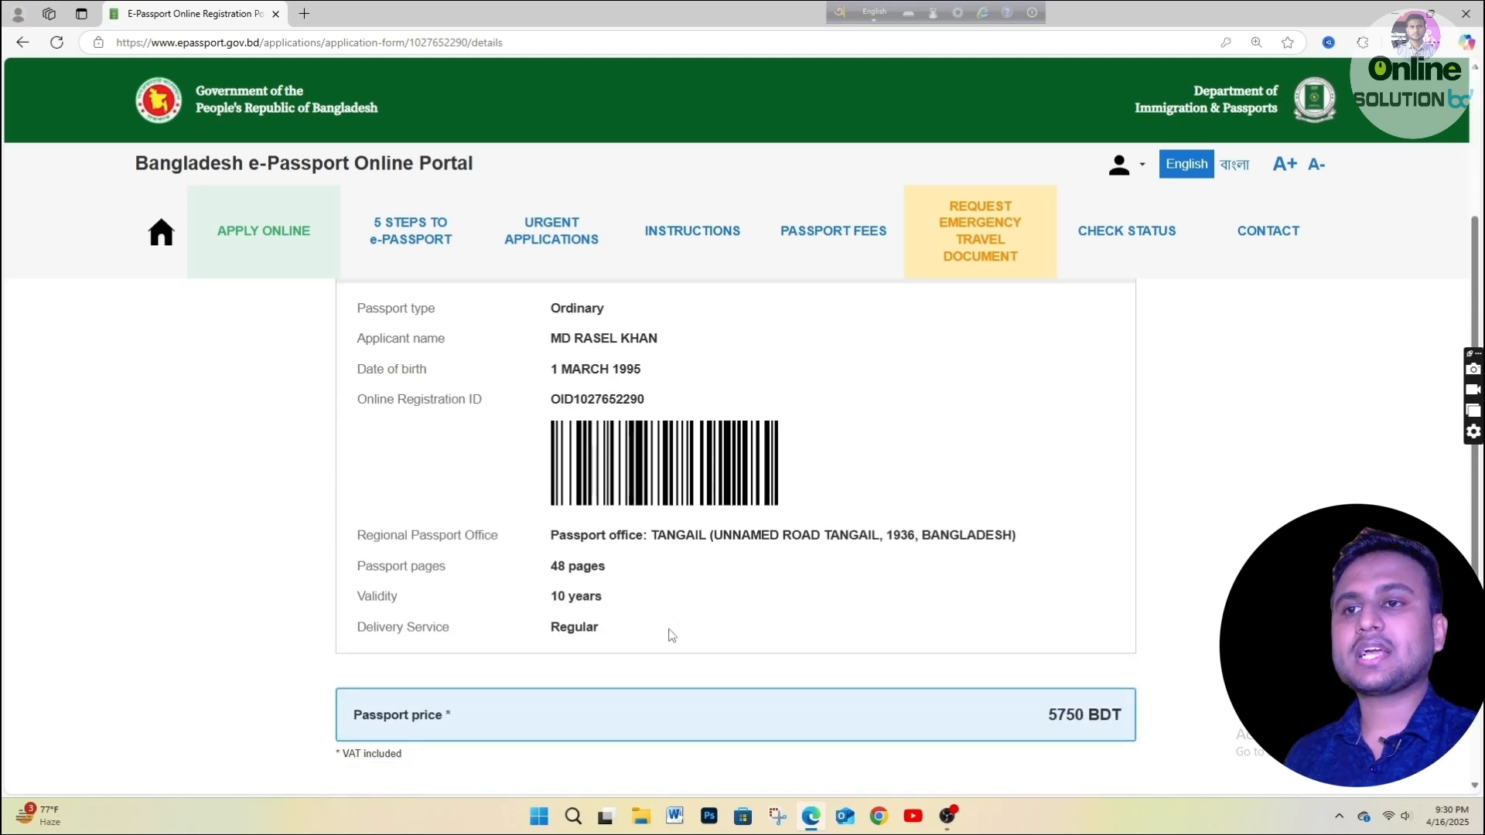
scroll(671, 634, "down", 4)
scroll(670, 633, "up", 1)
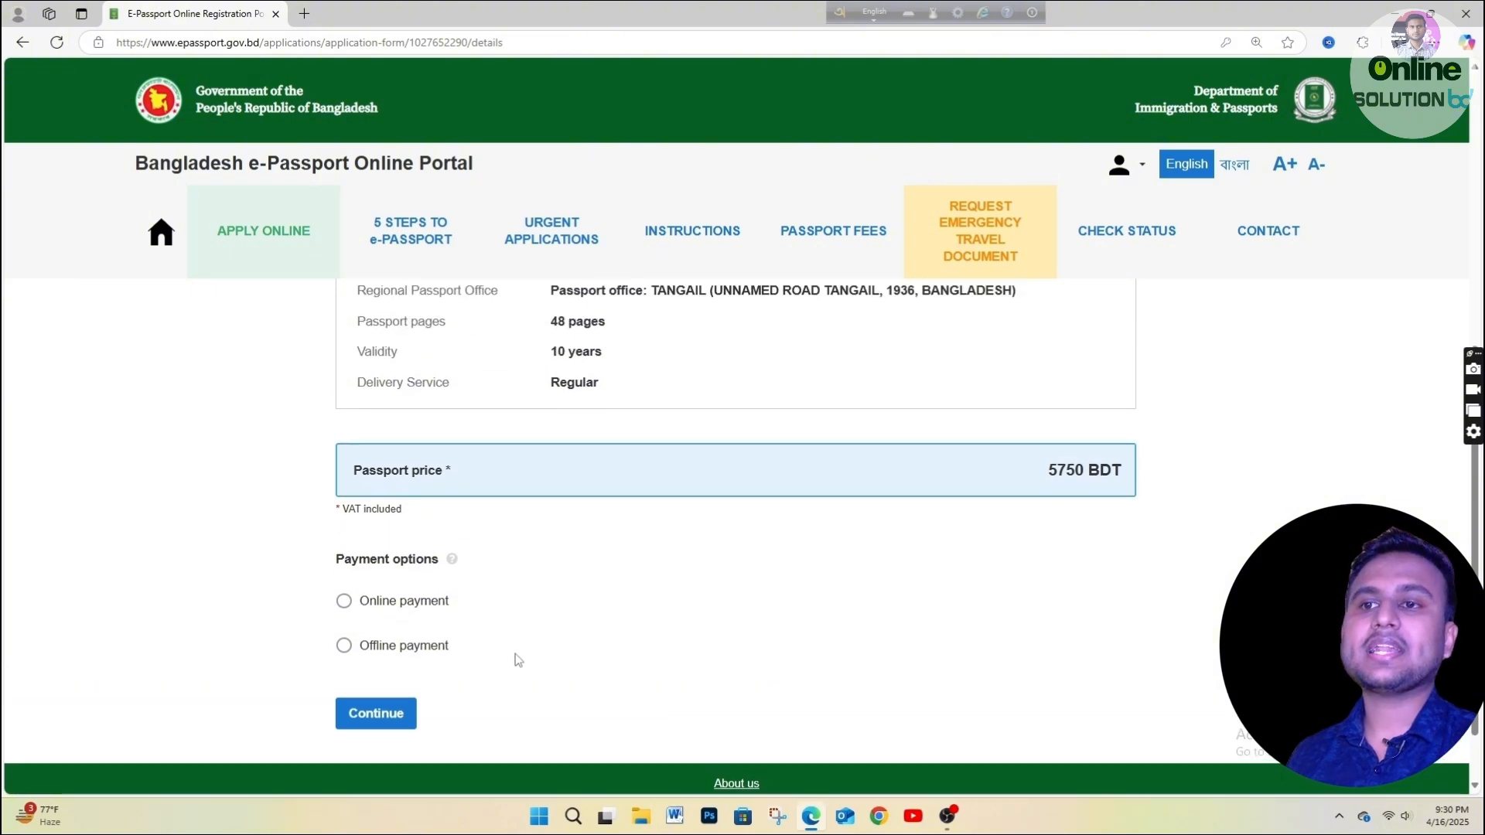
left_click(391, 606)
left_click(385, 648)
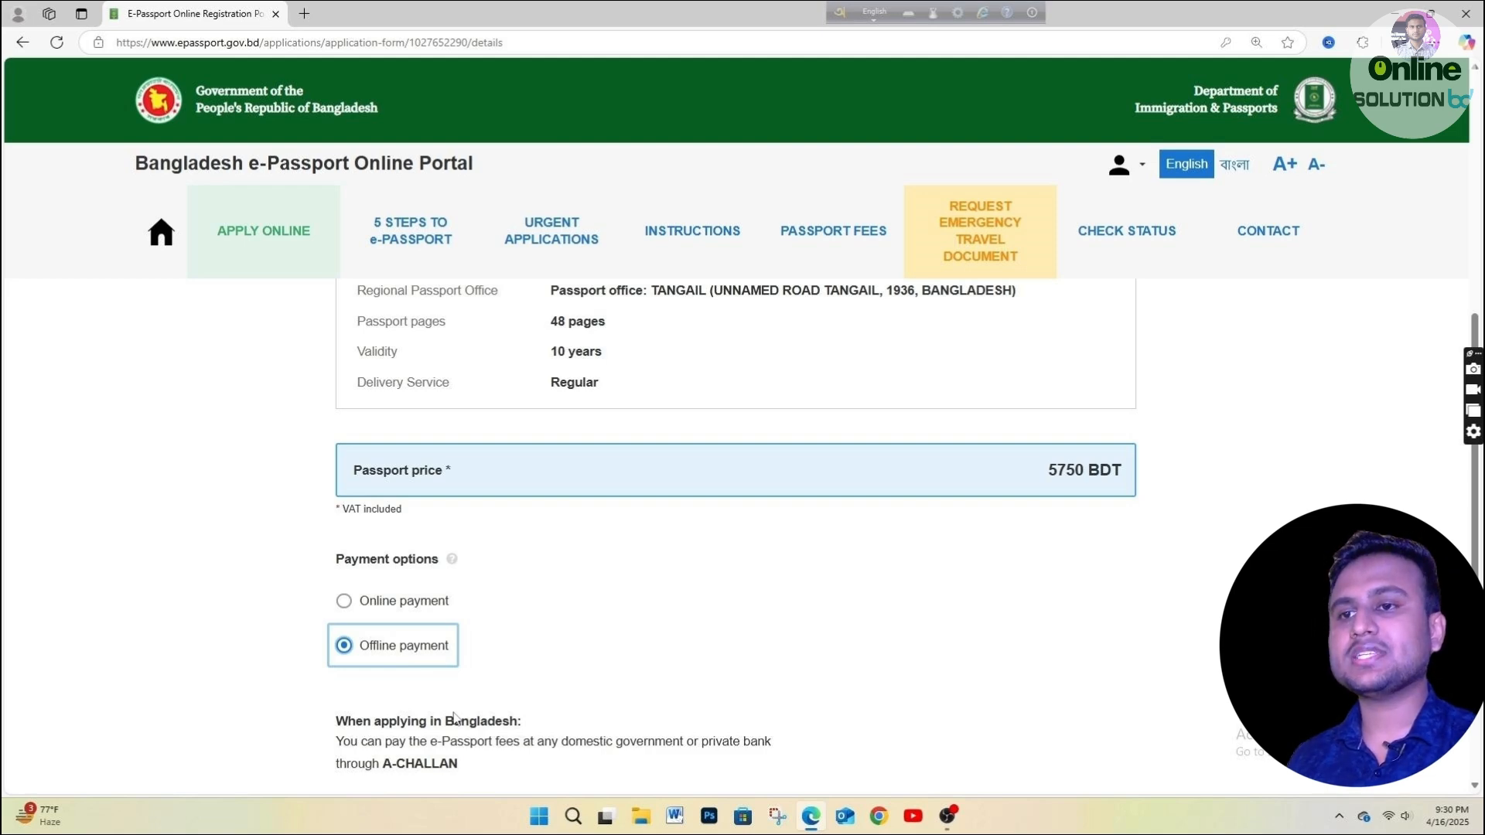
scroll(455, 718, "down", 2)
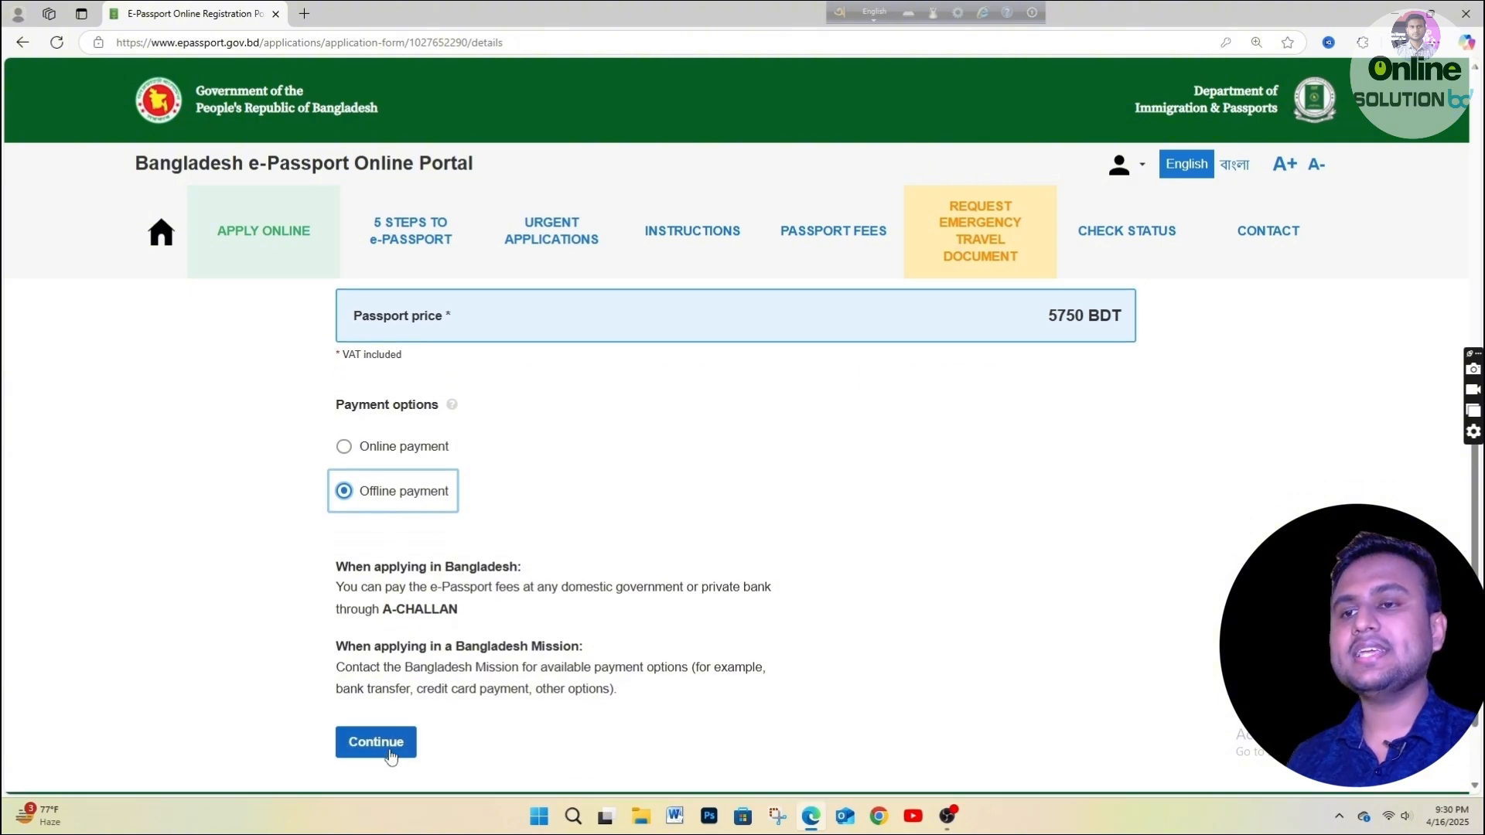
left_click(391, 756)
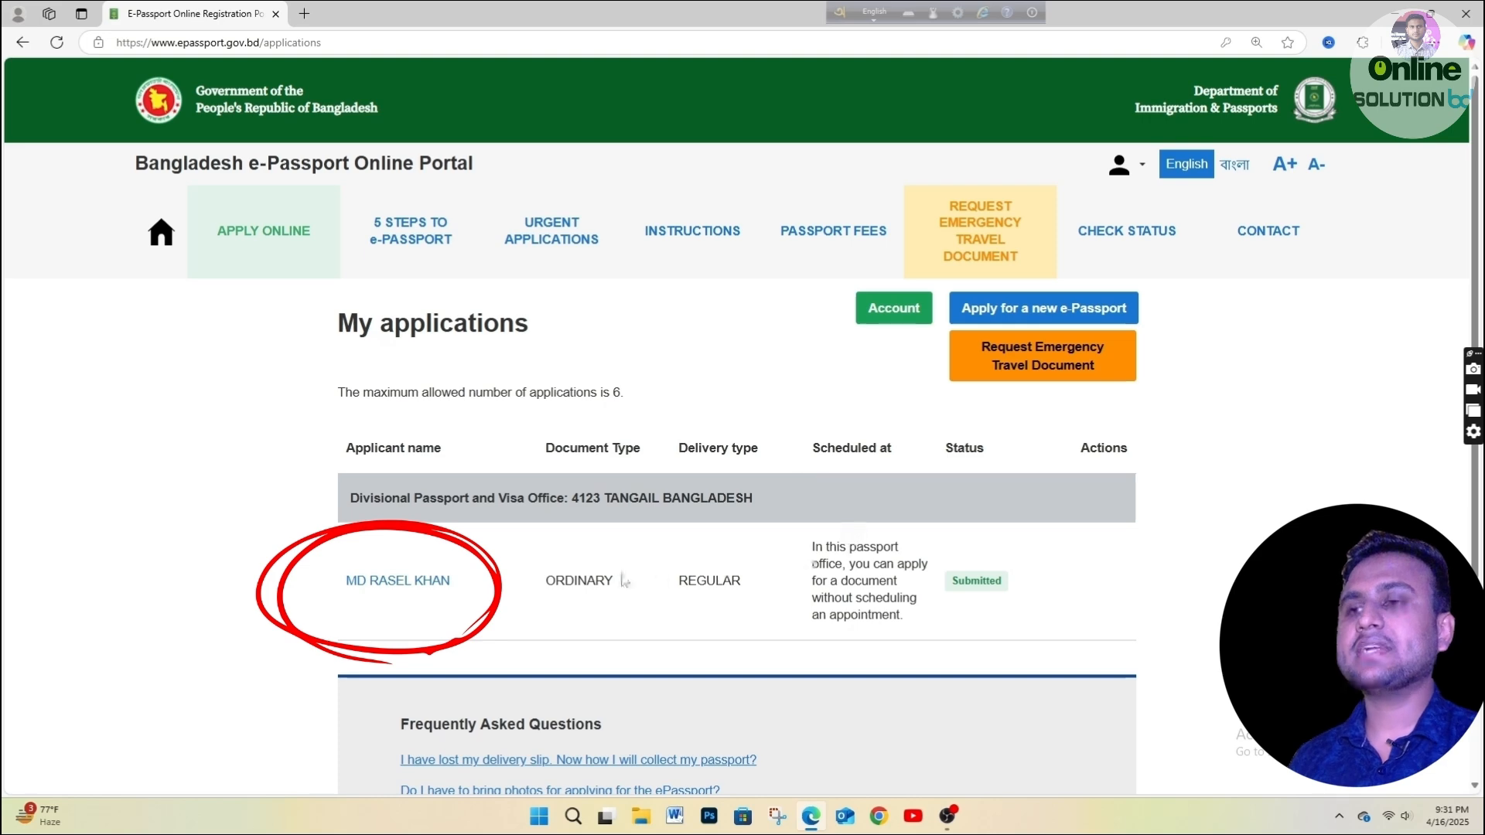
Open the submitted application's details from My applications.
left_click(397, 582)
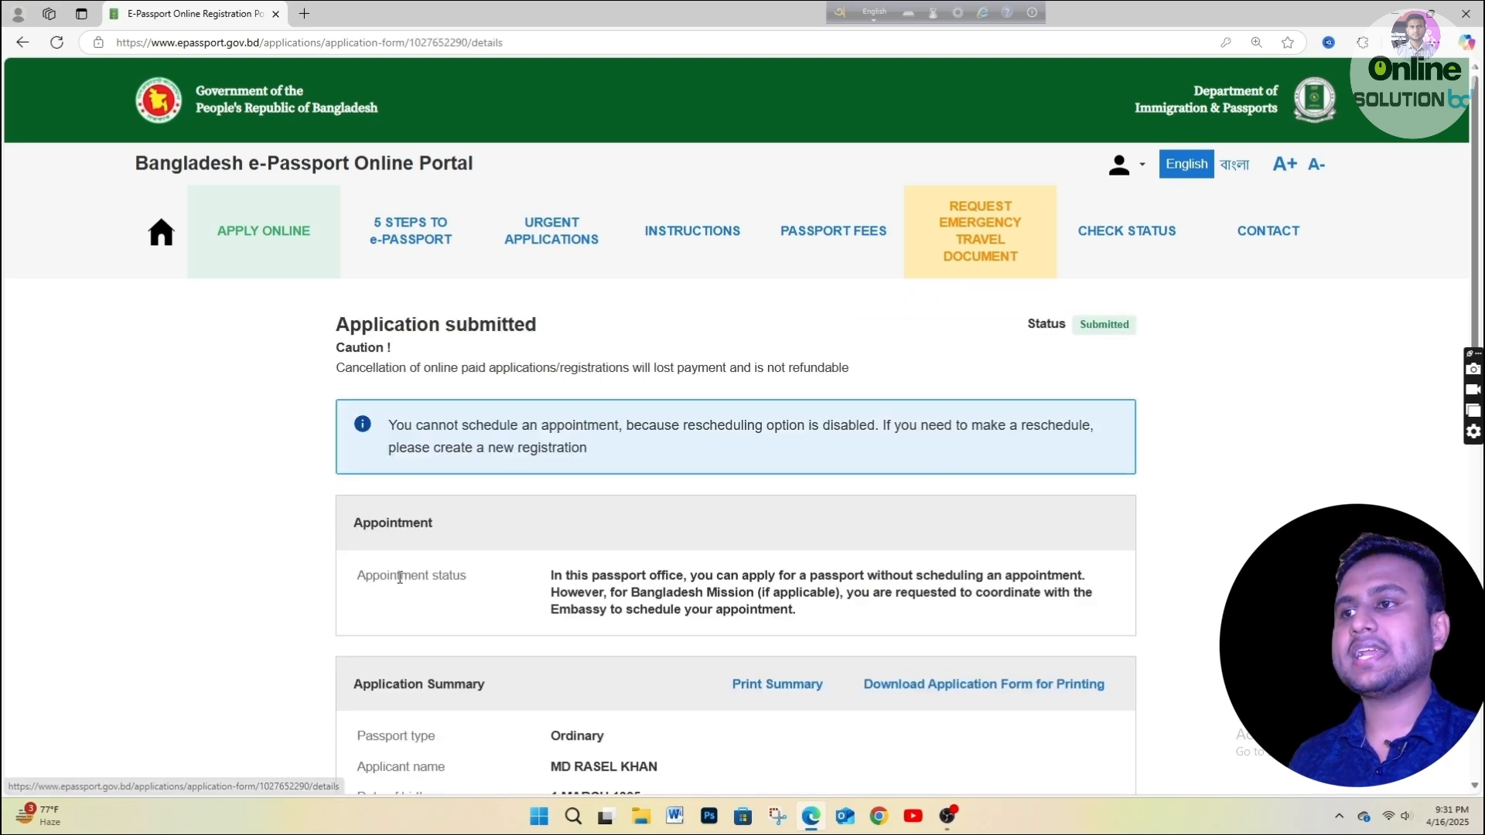
scroll(758, 495, "down", 3)
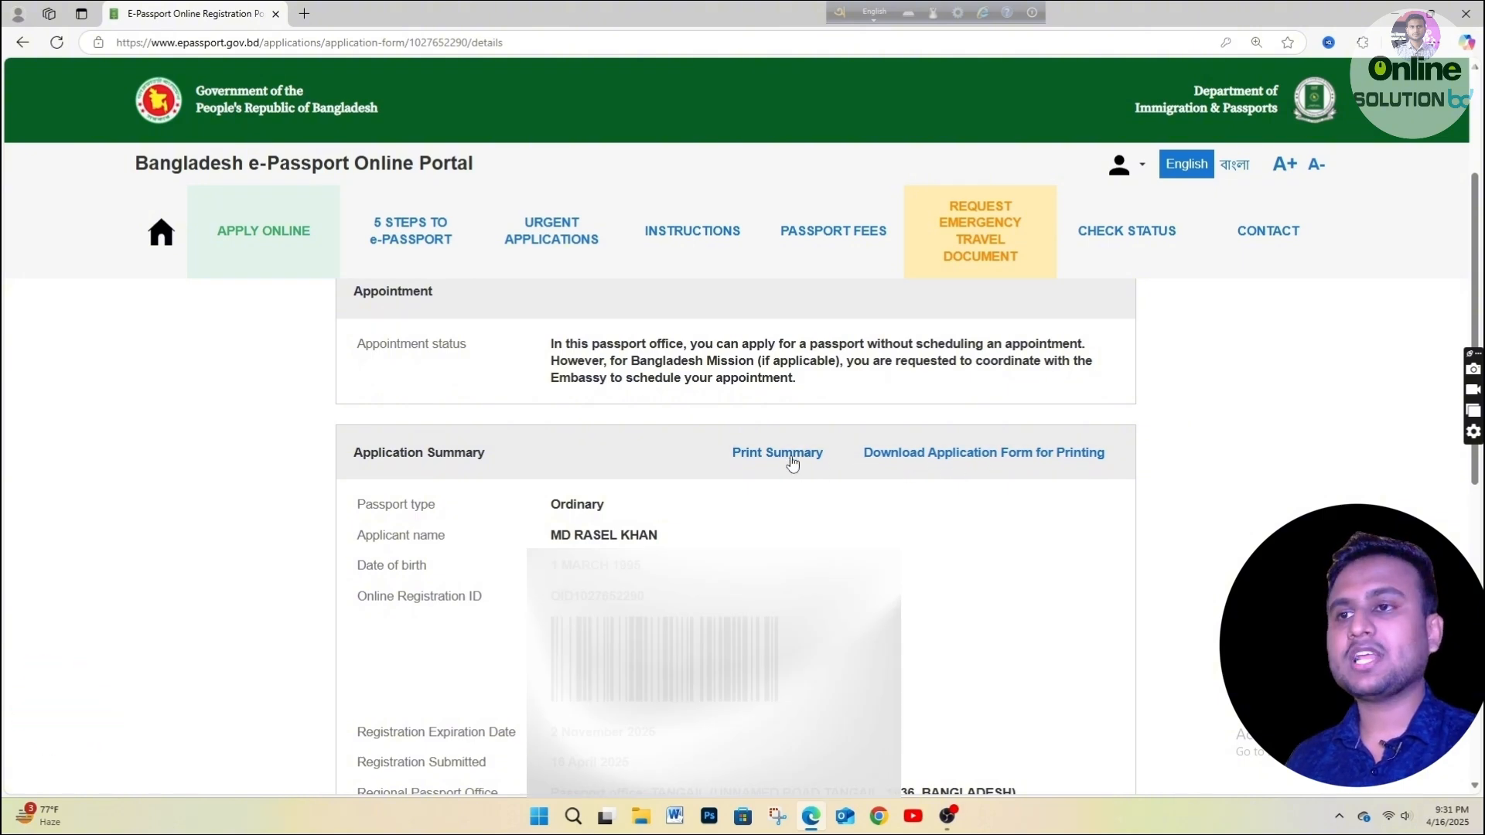
scroll(732, 464, "down", 3)
scroll(735, 534, "down", 2)
scroll(735, 533, "up", 4)
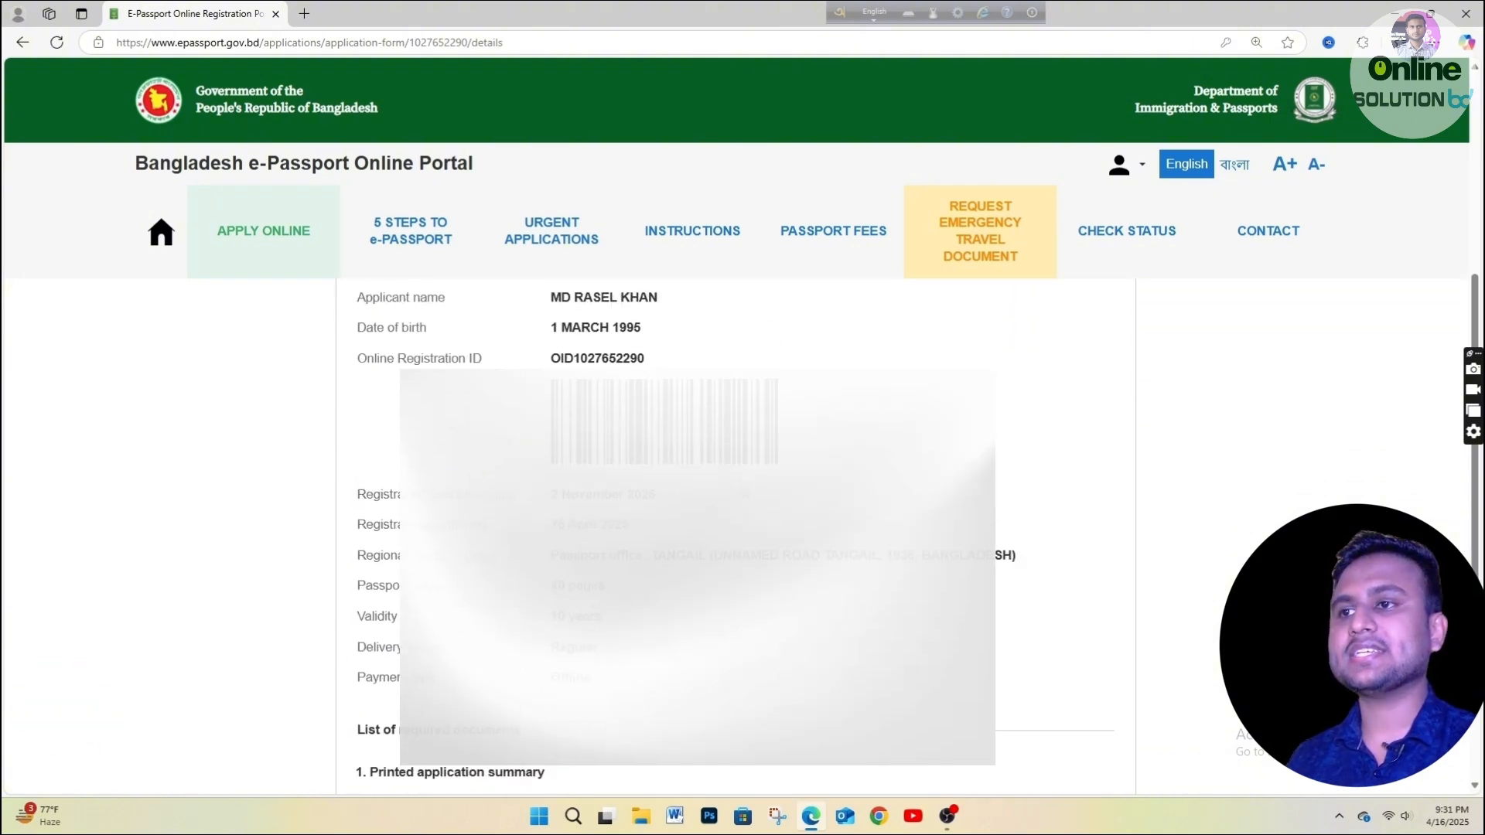
Preview and cancel the Print Summary, then download the application form PDF for printing.
left_click(778, 380)
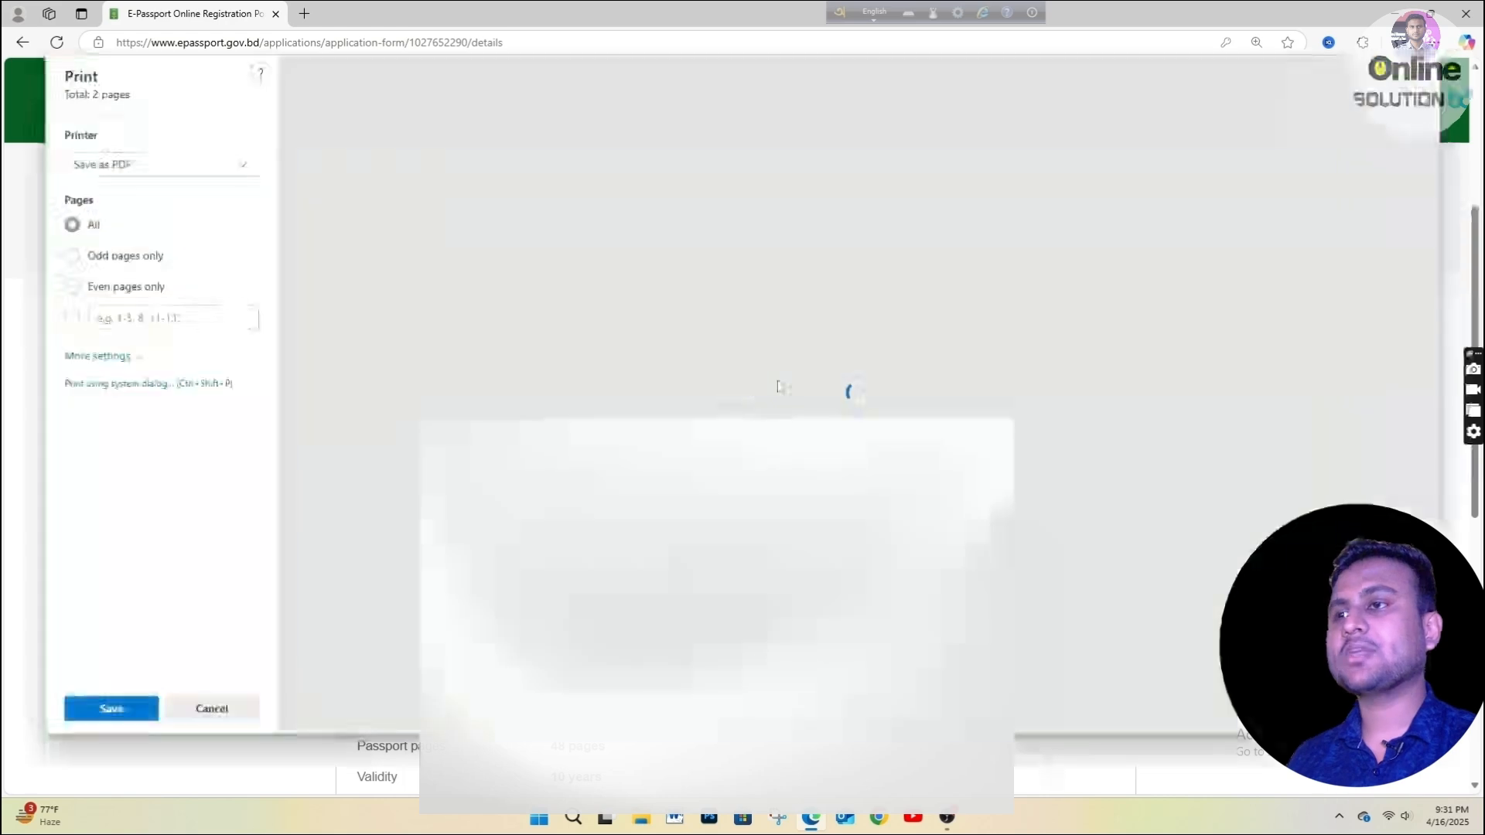
scroll(850, 387, "down", 10)
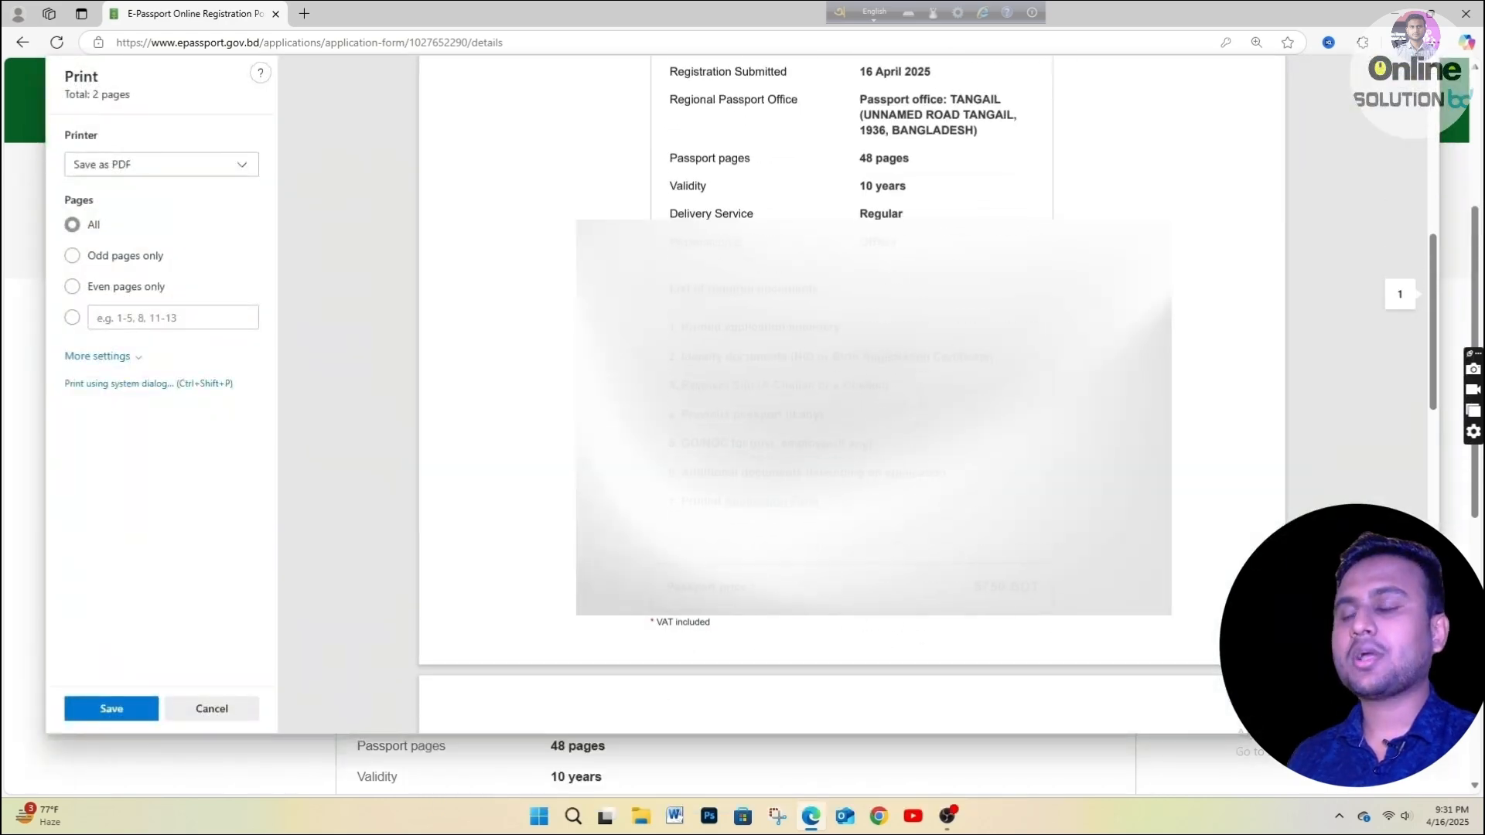
left_click(211, 709)
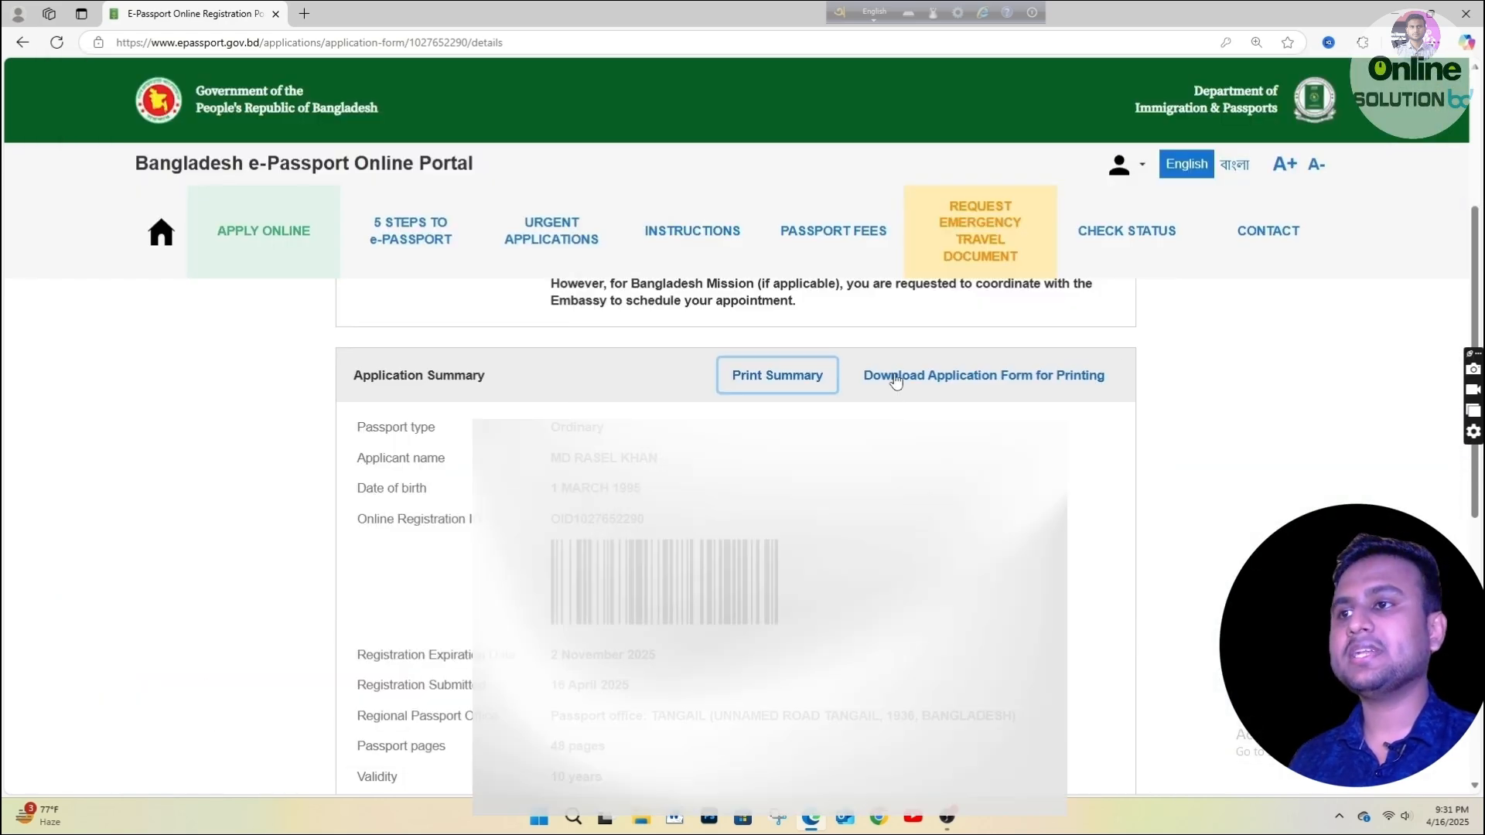
left_click(896, 377)
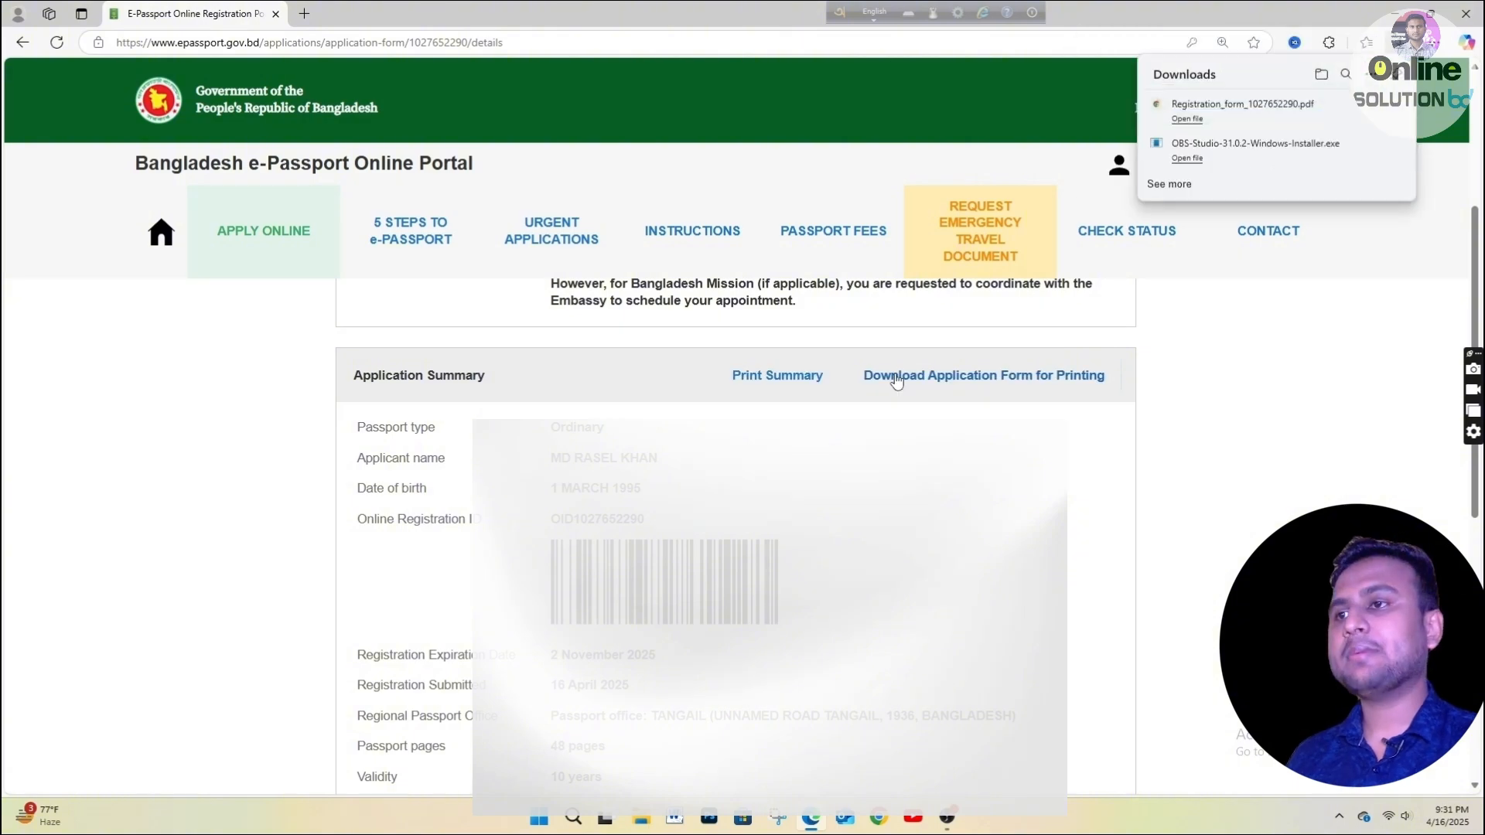
left_click(1245, 123)
scroll(734, 468, "down", 20)
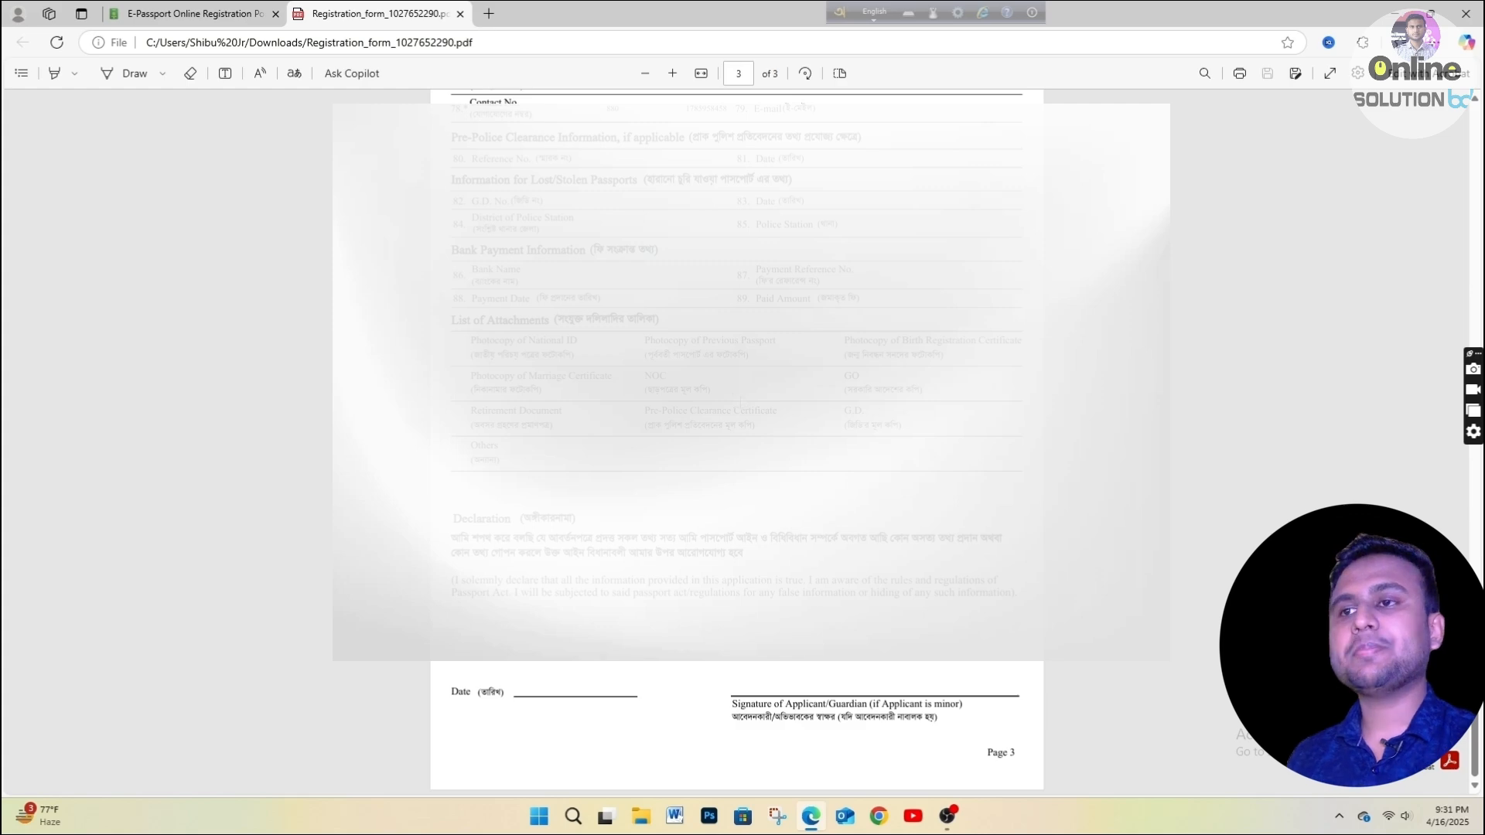
scroll(742, 495, "up", 7)
scroll(760, 508, "down", 7)
scroll(762, 510, "down", 1)
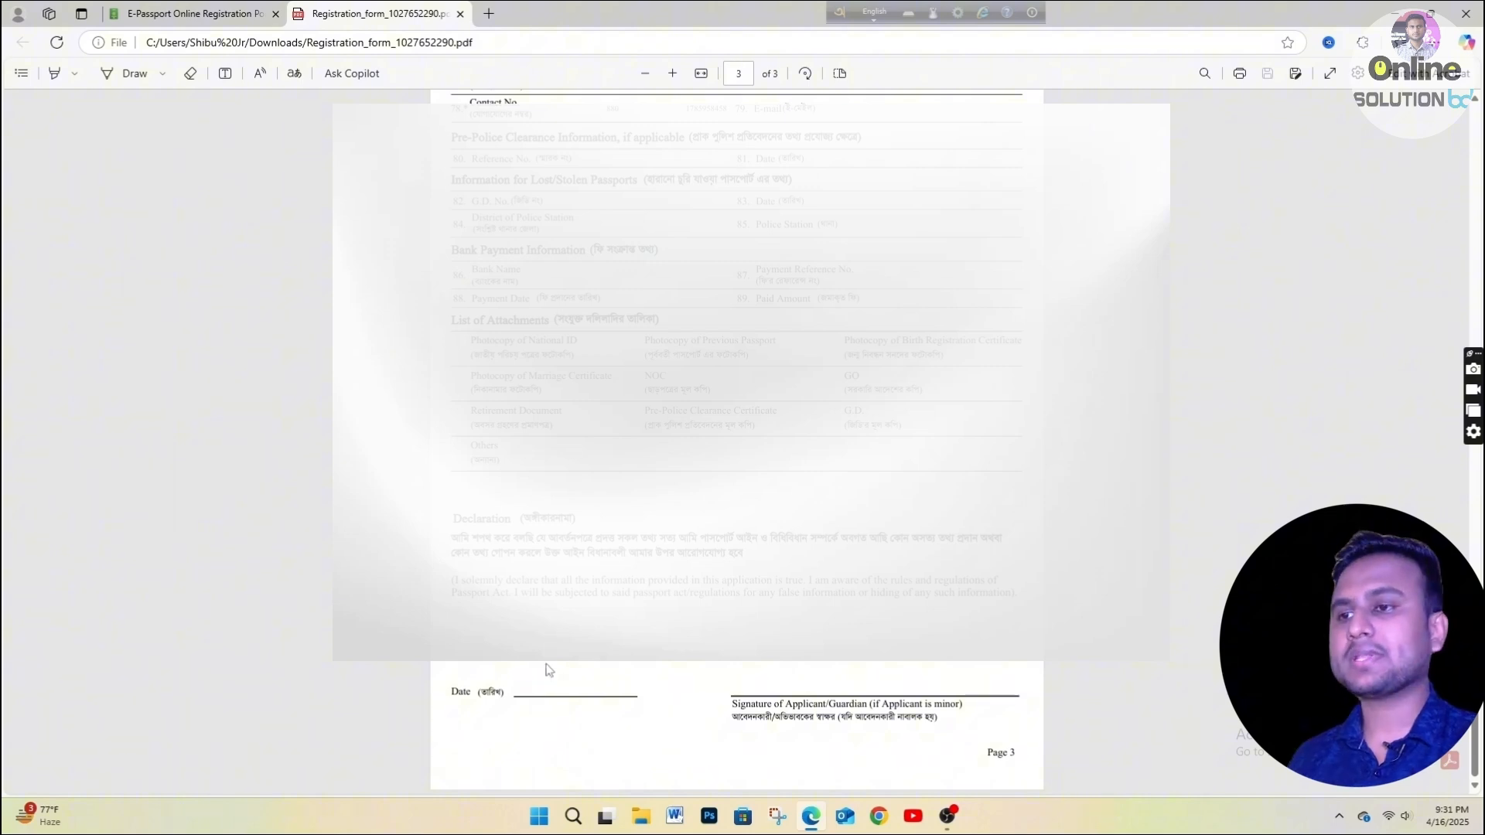
left_click(460, 13)
scroll(837, 551, "down", 2)
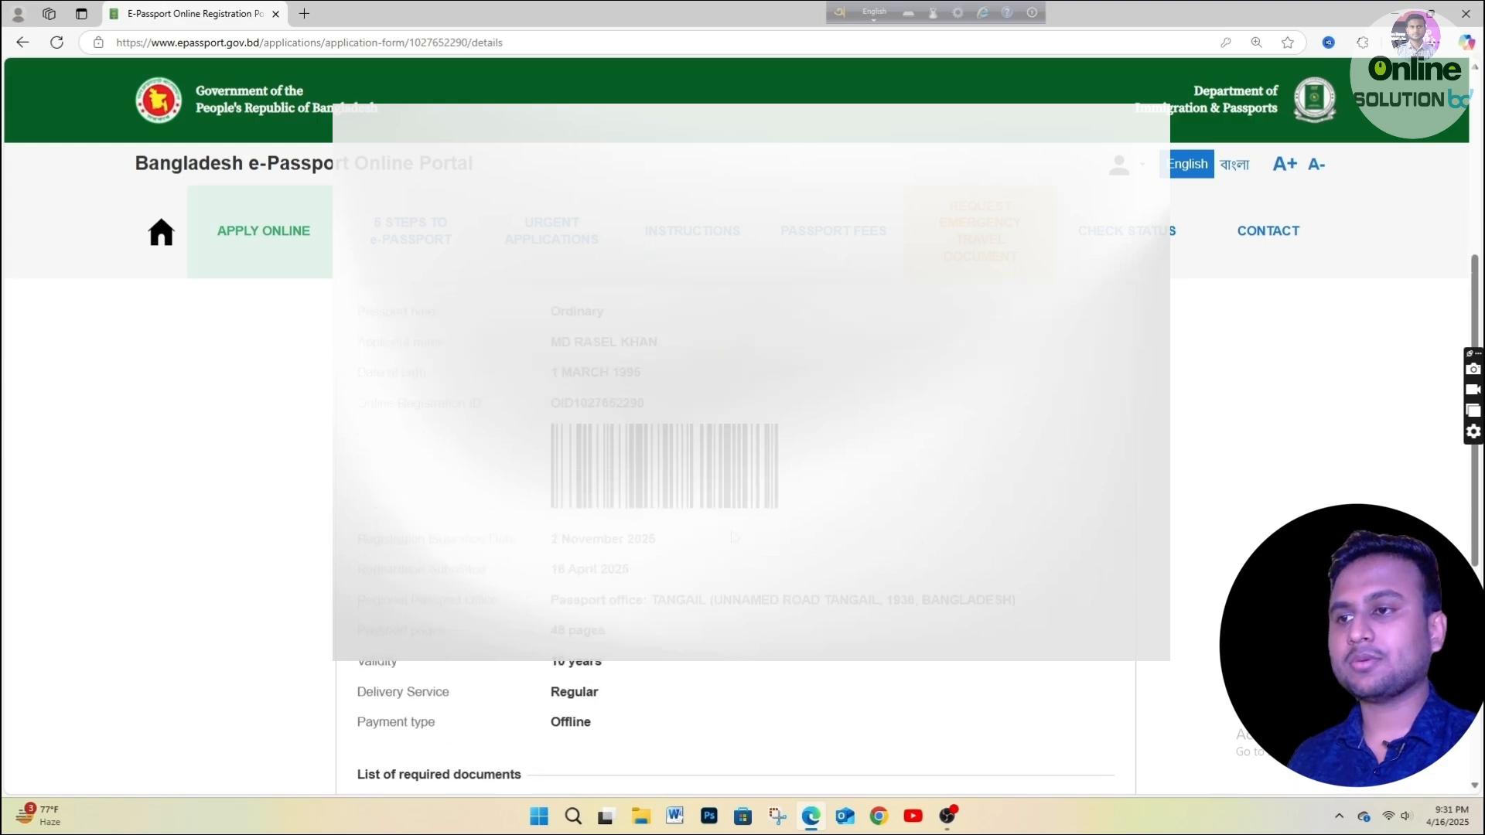
scroll(774, 542, "up", 4)
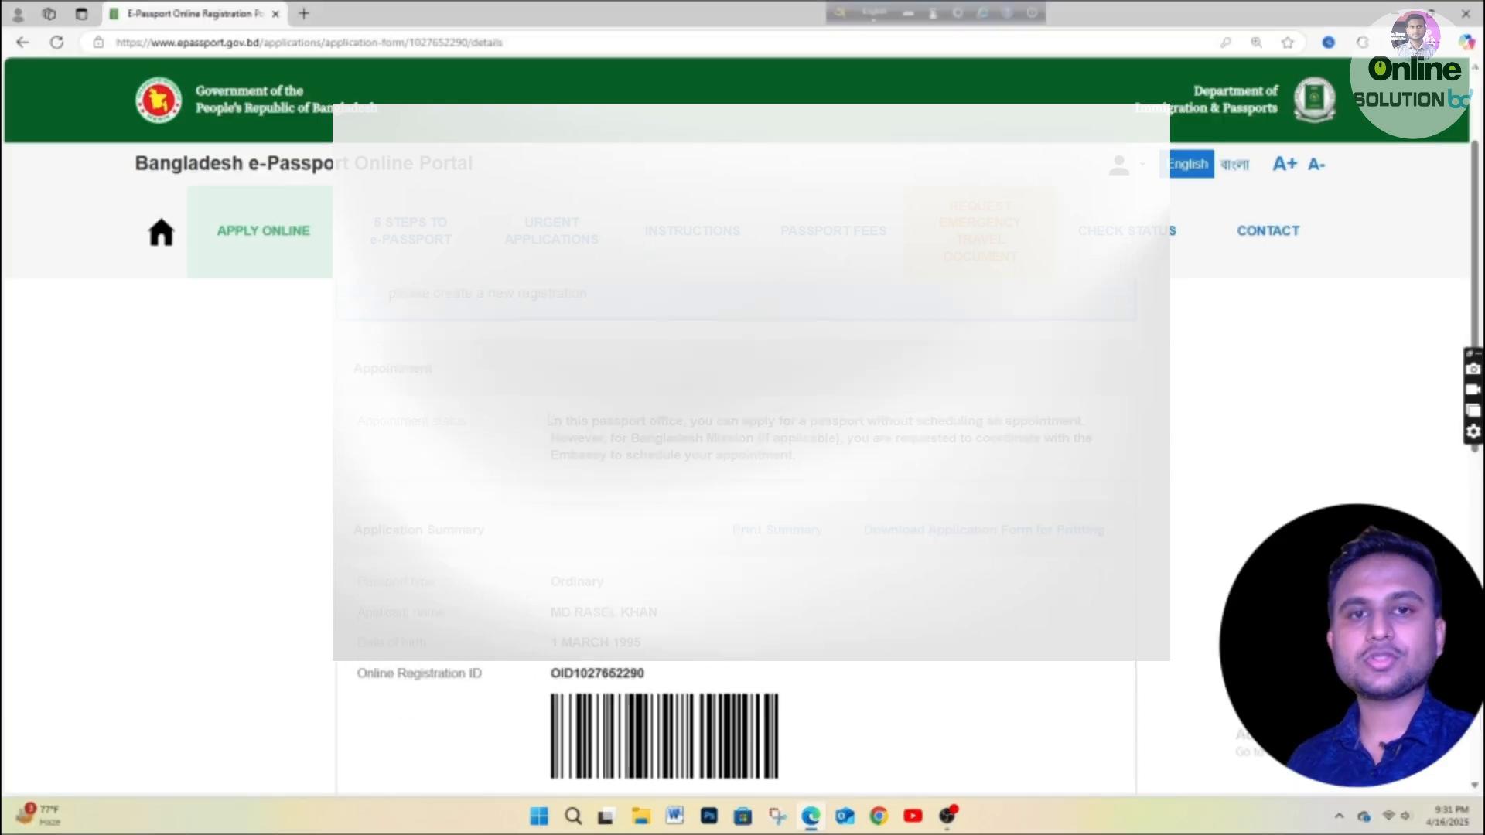